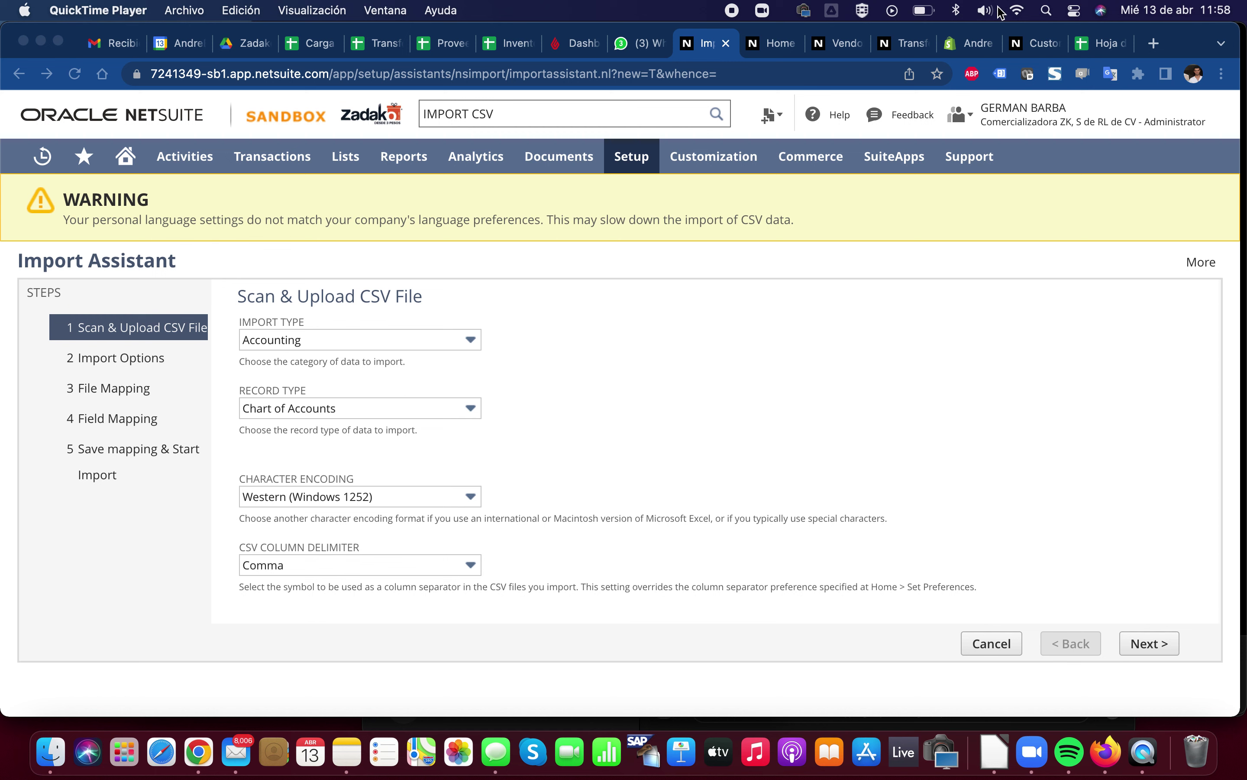
Look over the new NetSuite Customer form, then switch to the blank untitled spreadsheet
{"action": "left_click", "coordinate": [1025, 46]}
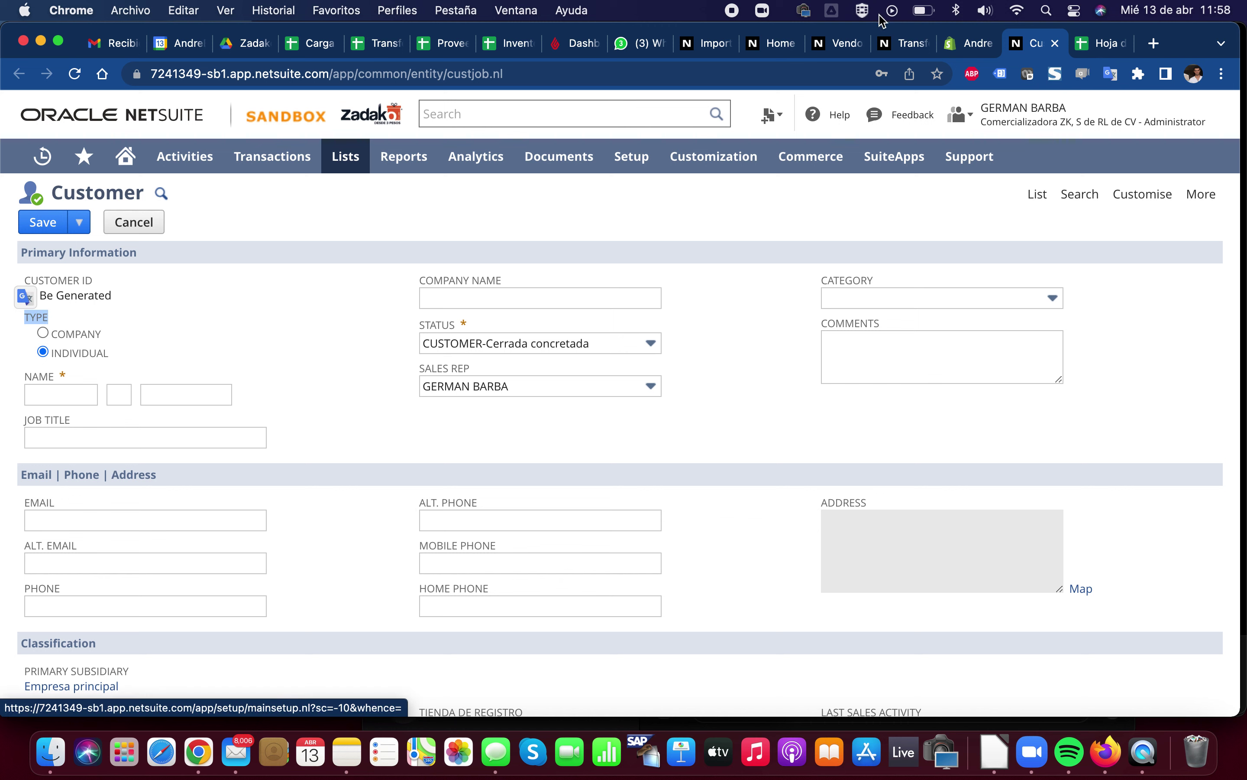
{"action": "left_click", "coordinate": [1095, 50]}
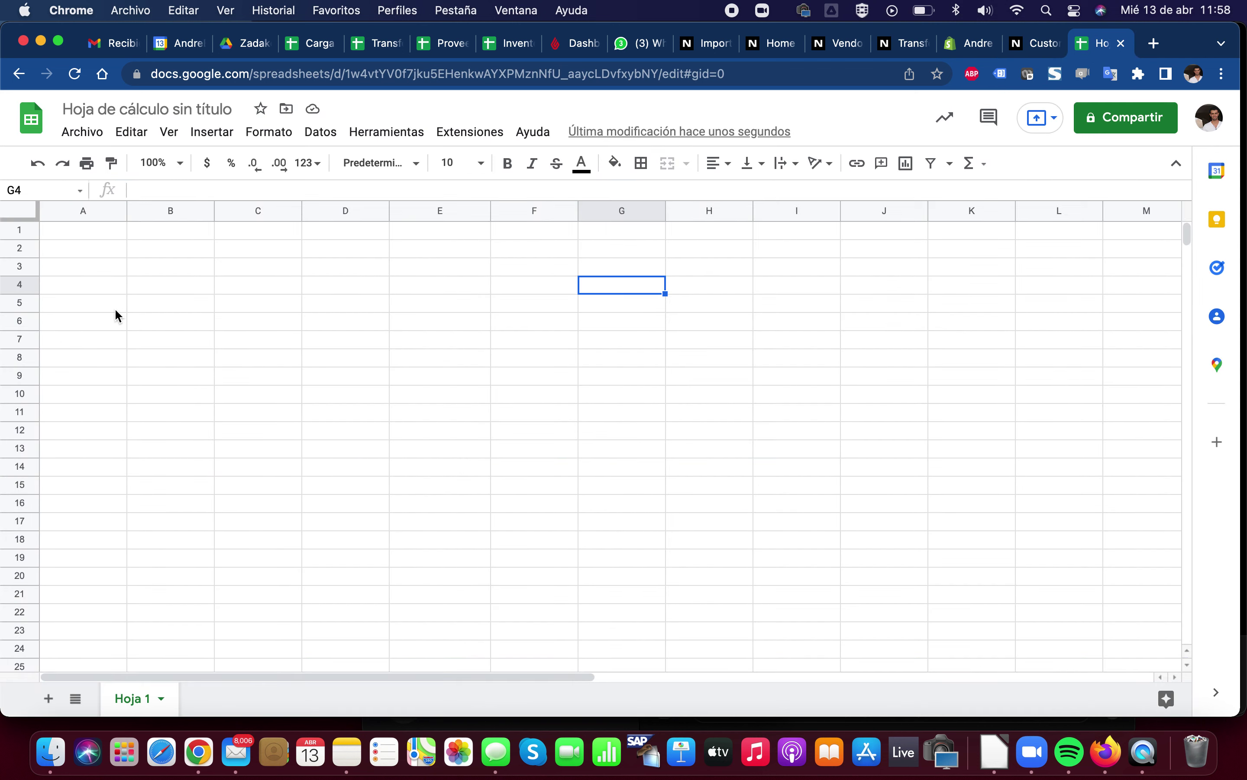
Enter headers TYPE, NAME, LAST NAME and JOB TITLE in A1–D1, checking the customer form
{"action": "left_click", "coordinate": [97, 232]}
{"action": "type", "text": "TYPE"}
{"action": "key", "text": "Tab"}
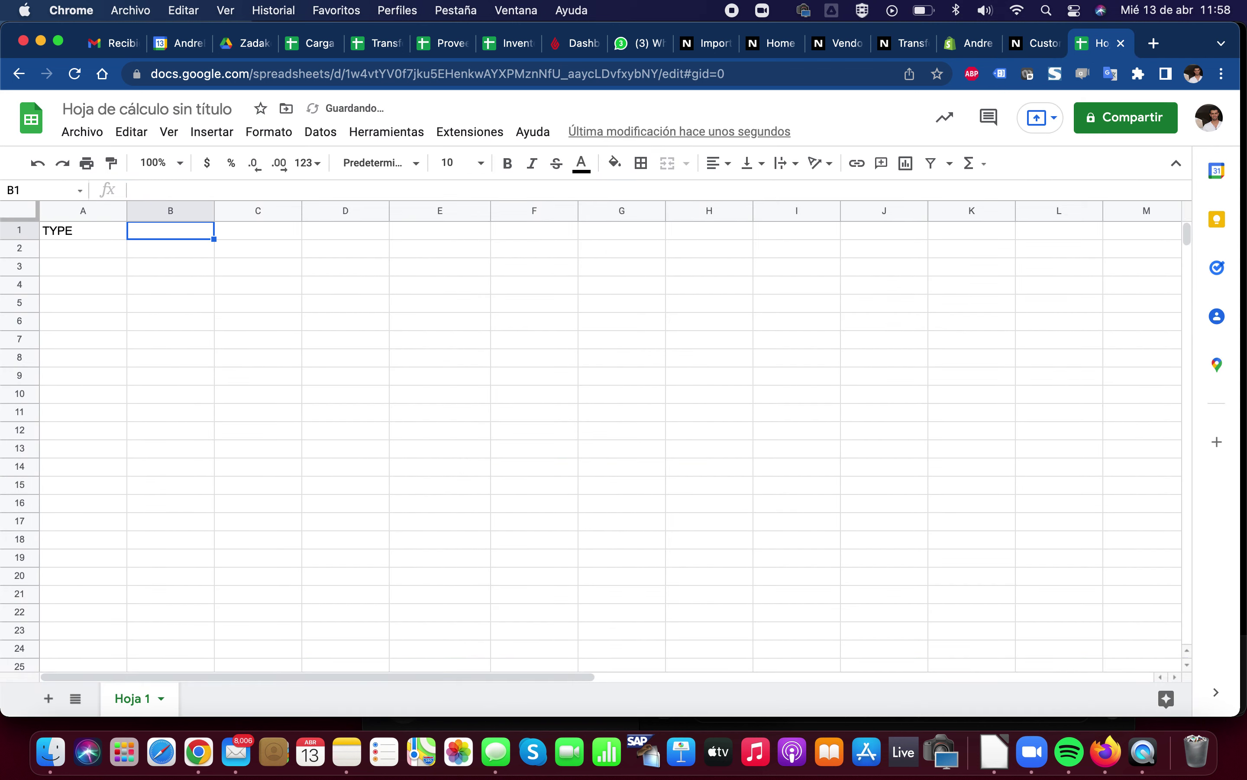
{"action": "left_click", "coordinate": [1023, 53]}
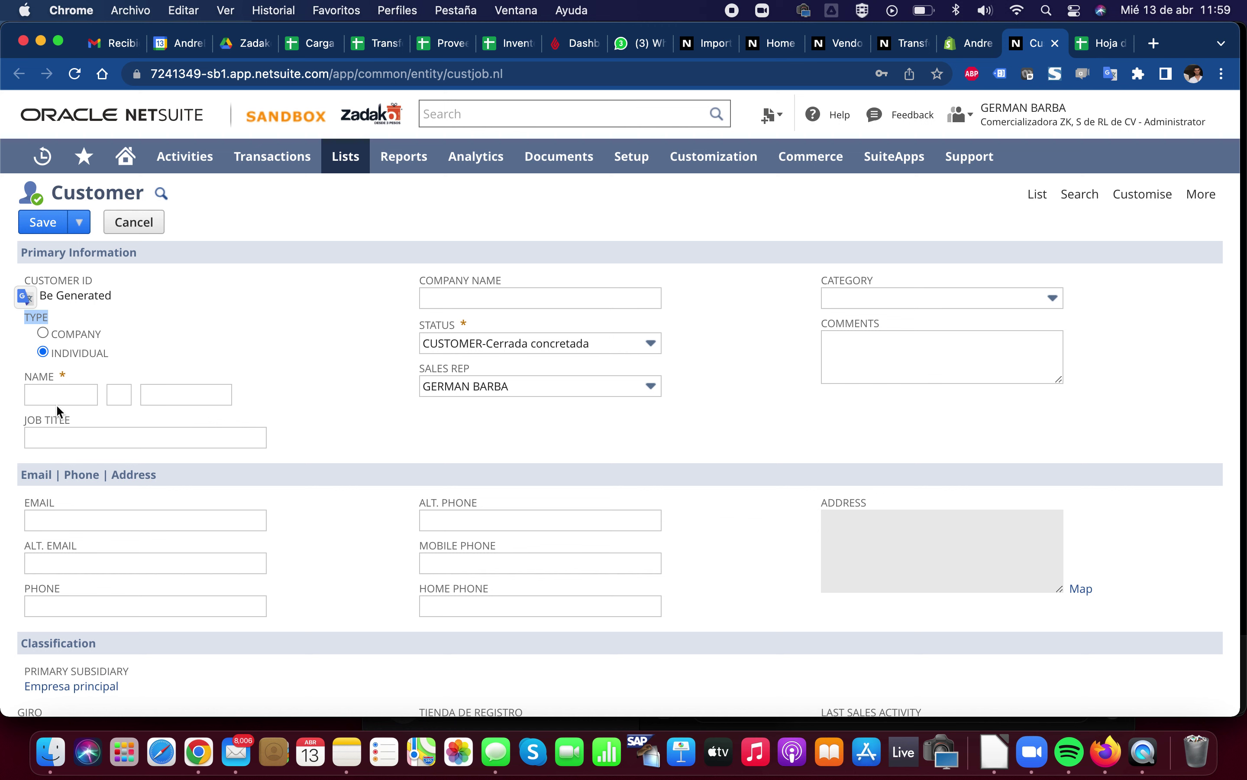
{"action": "left_click", "coordinate": [67, 393]}
{"action": "left_click", "coordinate": [1089, 43]}
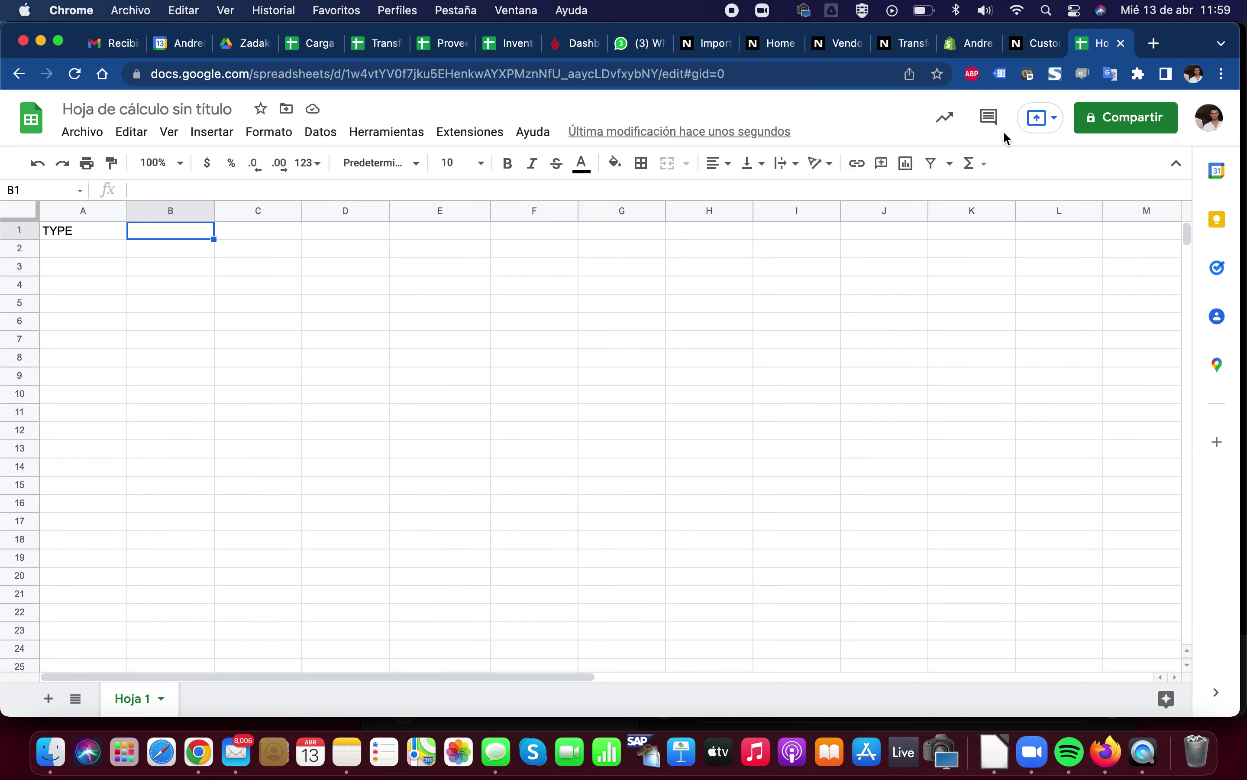
{"action": "type", "text": "NAME"}
{"action": "key", "text": "Tab"}
{"action": "type", "text": "LAS"}
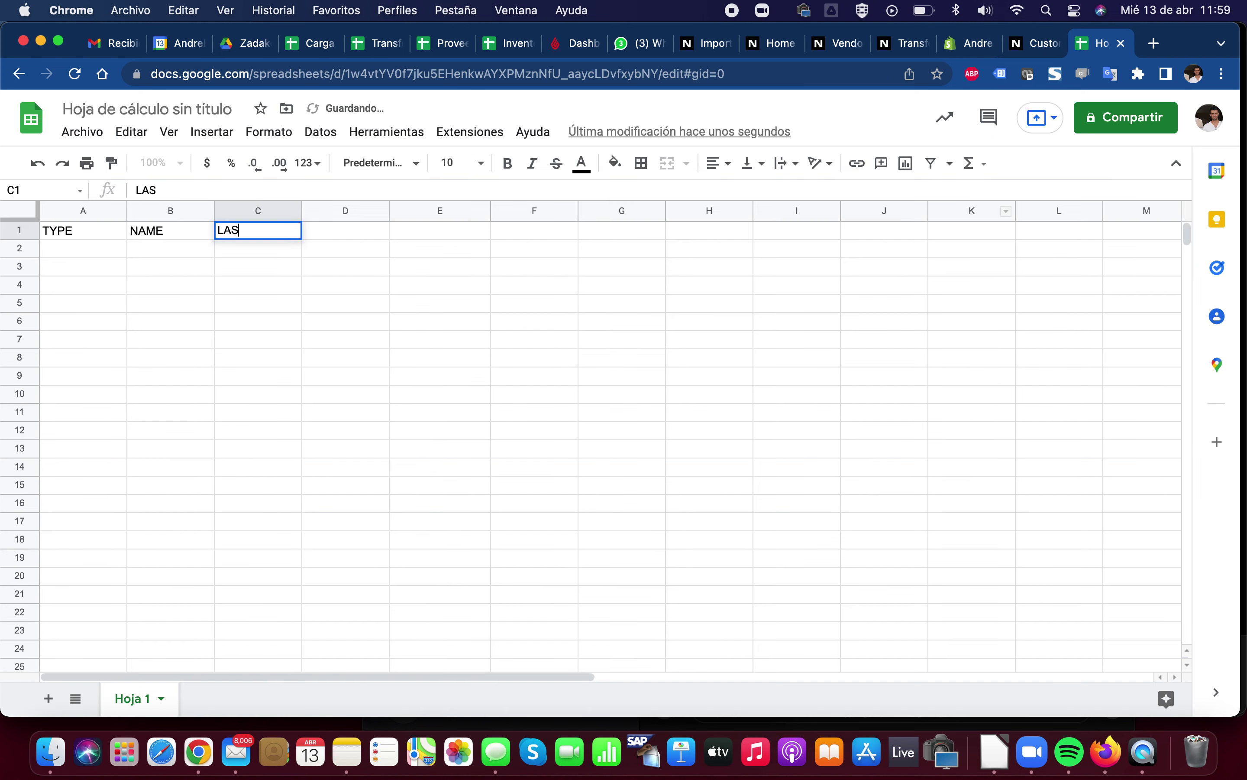
{"action": "type", "text": "T NAME"}
{"action": "key", "text": "Tab"}
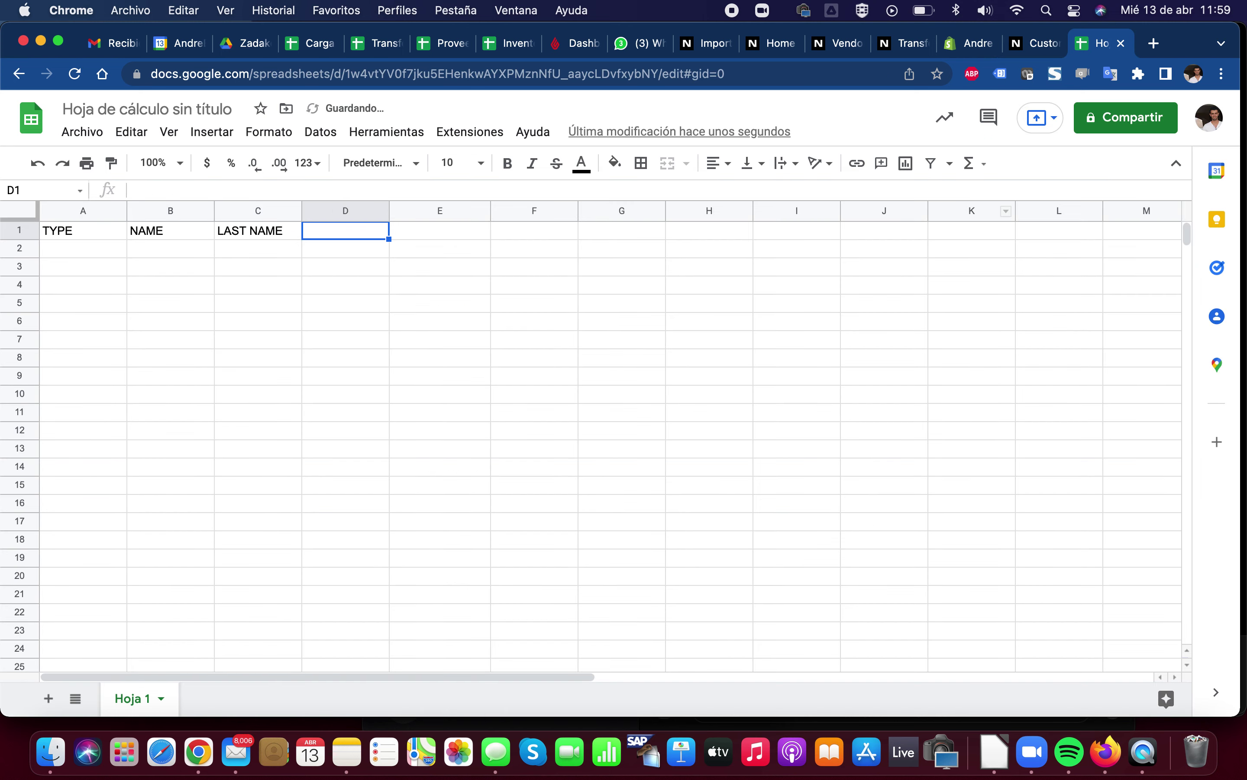
{"action": "type", "text": "JOB TITLE"}
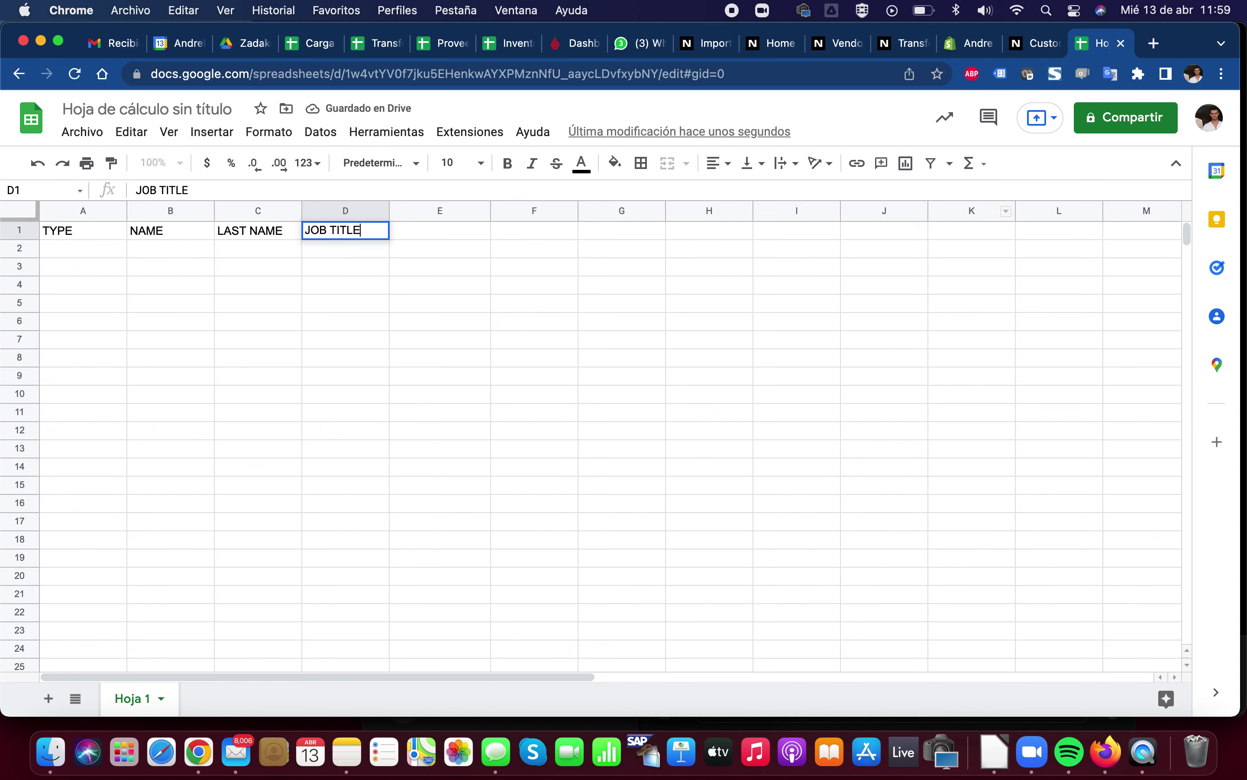
{"action": "key", "text": "Tab"}
Finish row 1 with COMPANY NAME in E1 and STATUS in F1
{"action": "left_click", "coordinate": [1033, 43]}
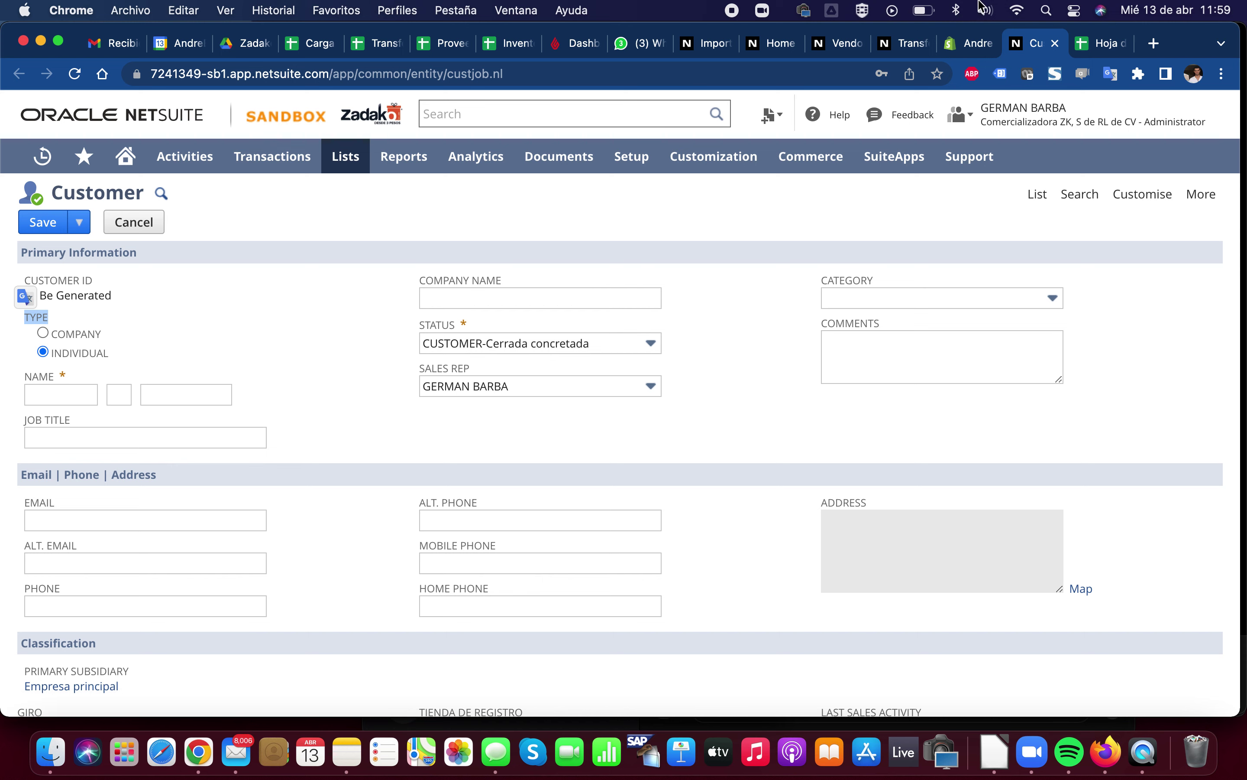
{"action": "left_click", "coordinate": [1093, 43]}
{"action": "type", "text": "COMPA"}
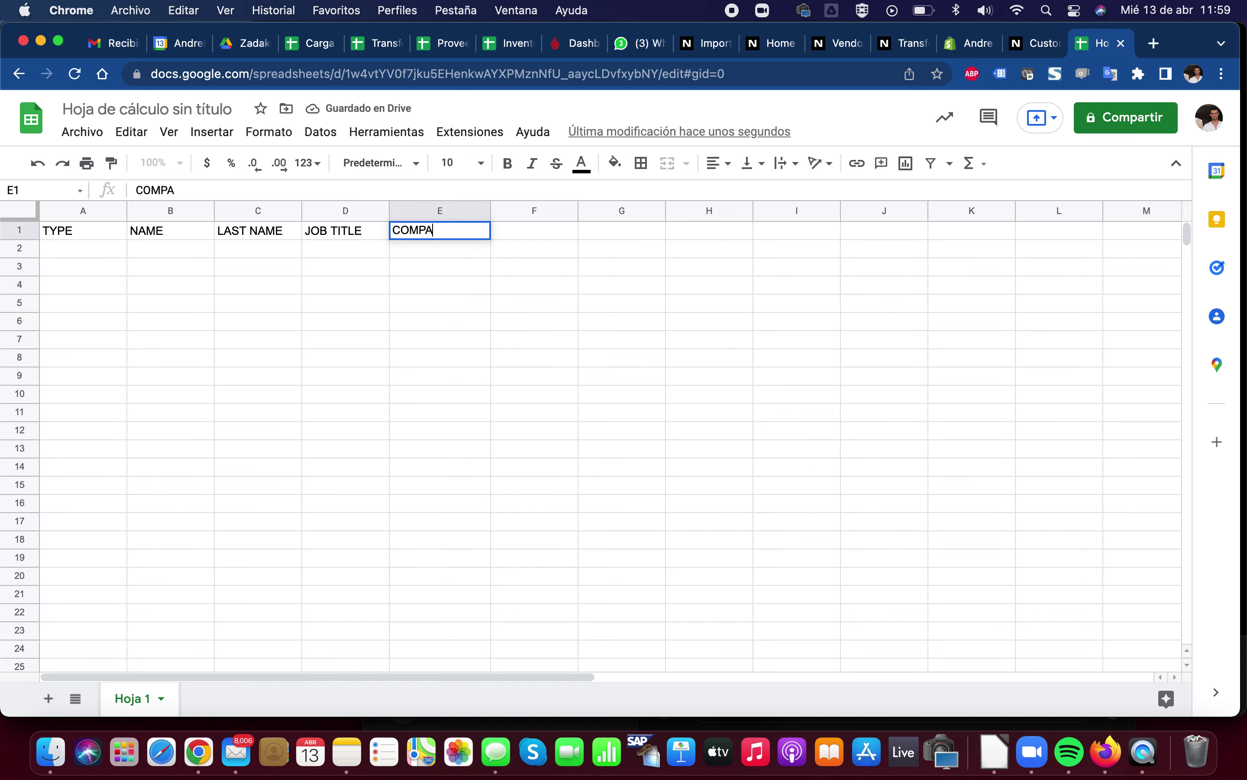
{"action": "type", "text": "NY NAME"}
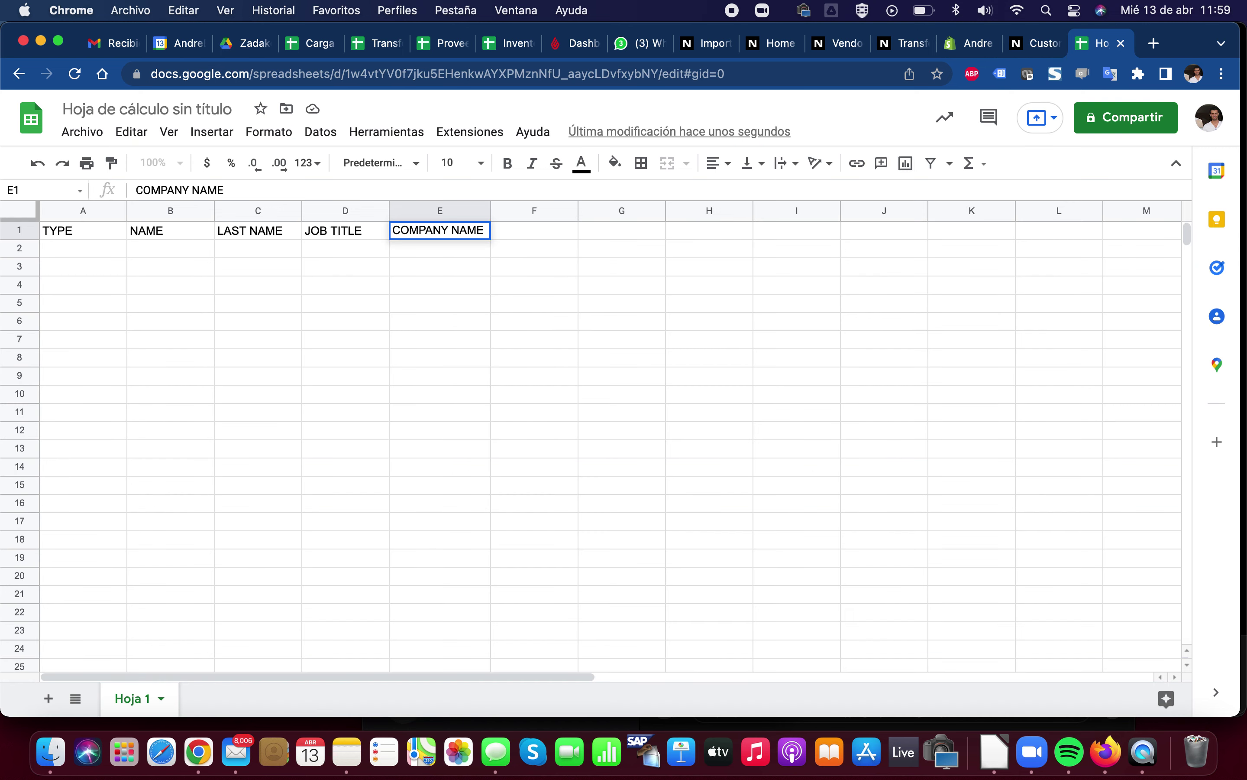
{"action": "key", "text": "Tab"}
{"action": "type", "text": "STATUS"}
{"action": "key", "text": "Return"}
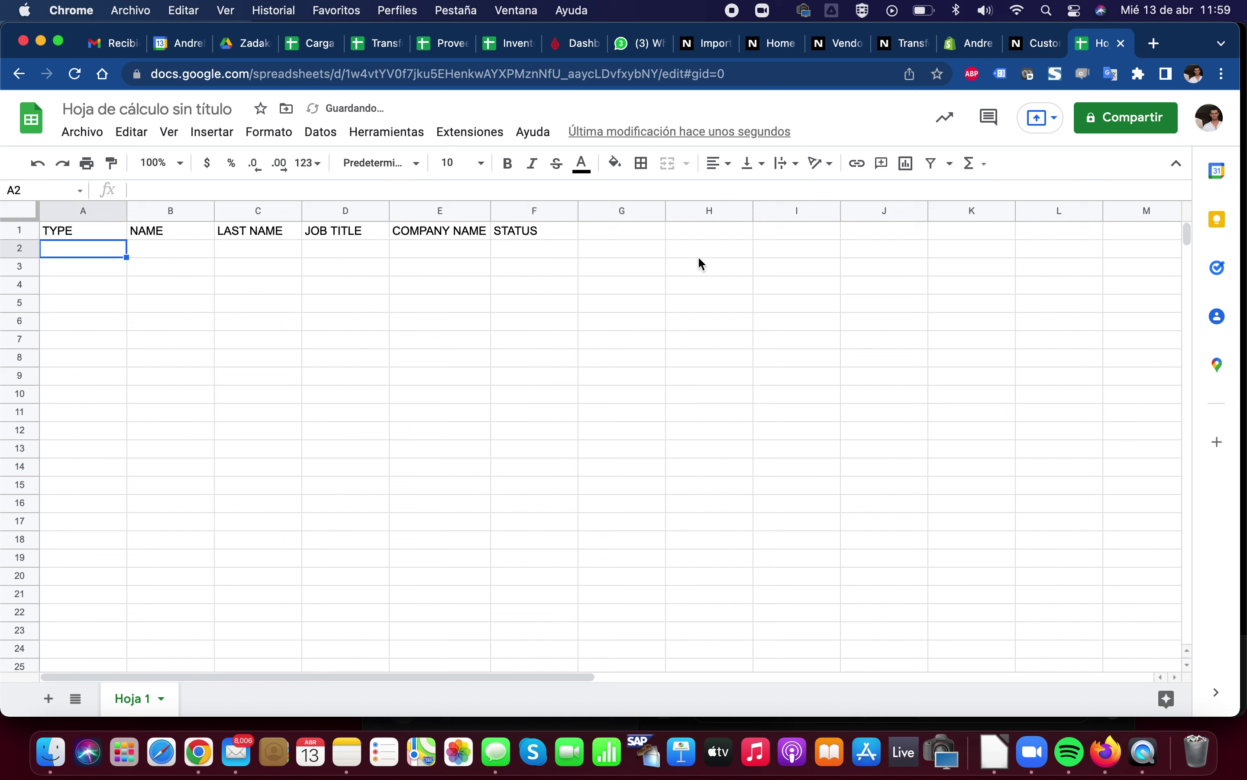
Compare the header row against the fields on the NetSuite Customer form
{"action": "left_click", "coordinate": [175, 234]}
{"action": "left_click", "coordinate": [255, 235]}
{"action": "left_click", "coordinate": [323, 233]}
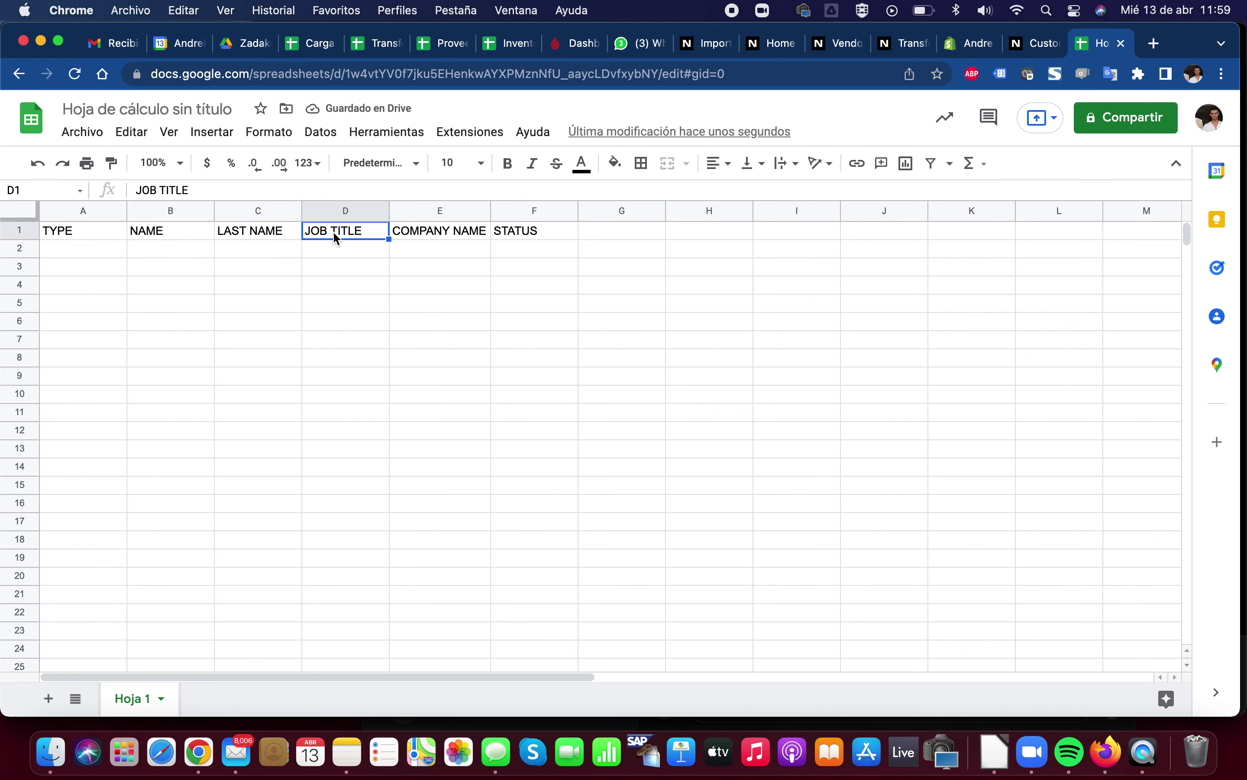
{"action": "left_click", "coordinate": [1029, 45]}
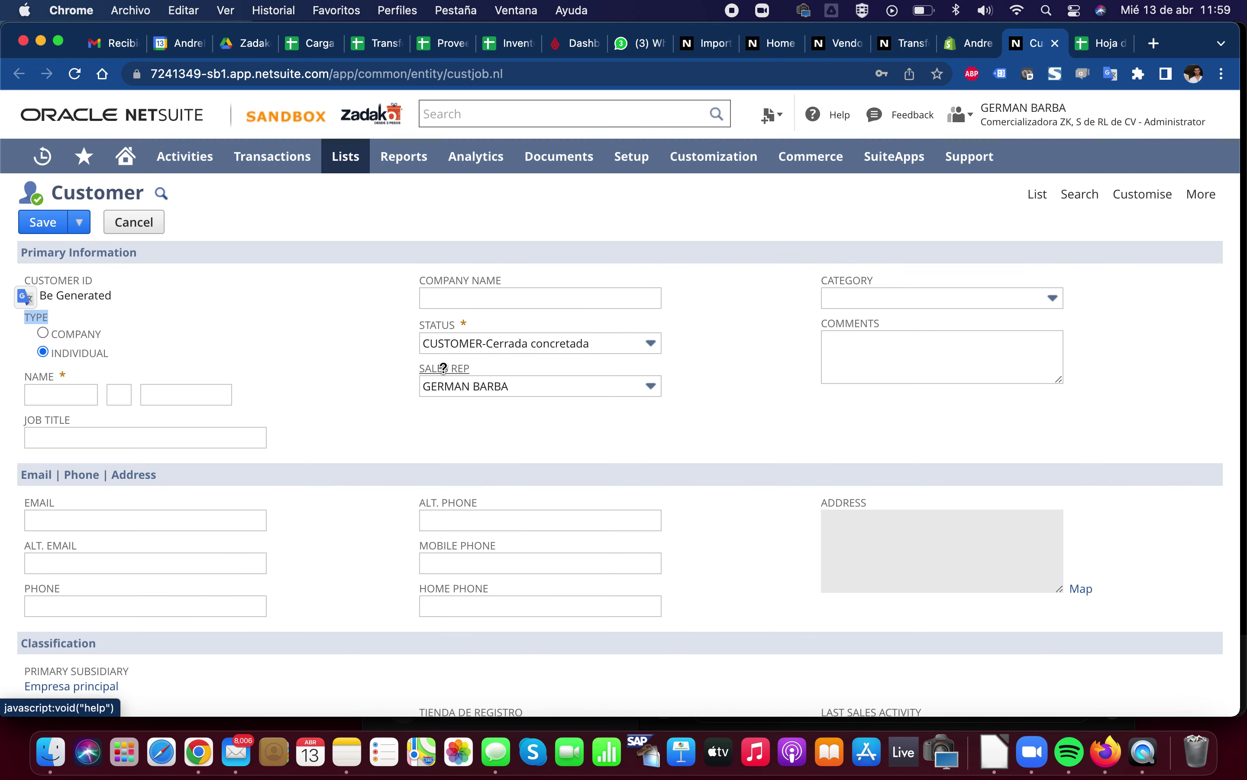
{"action": "left_click", "coordinate": [1091, 51]}
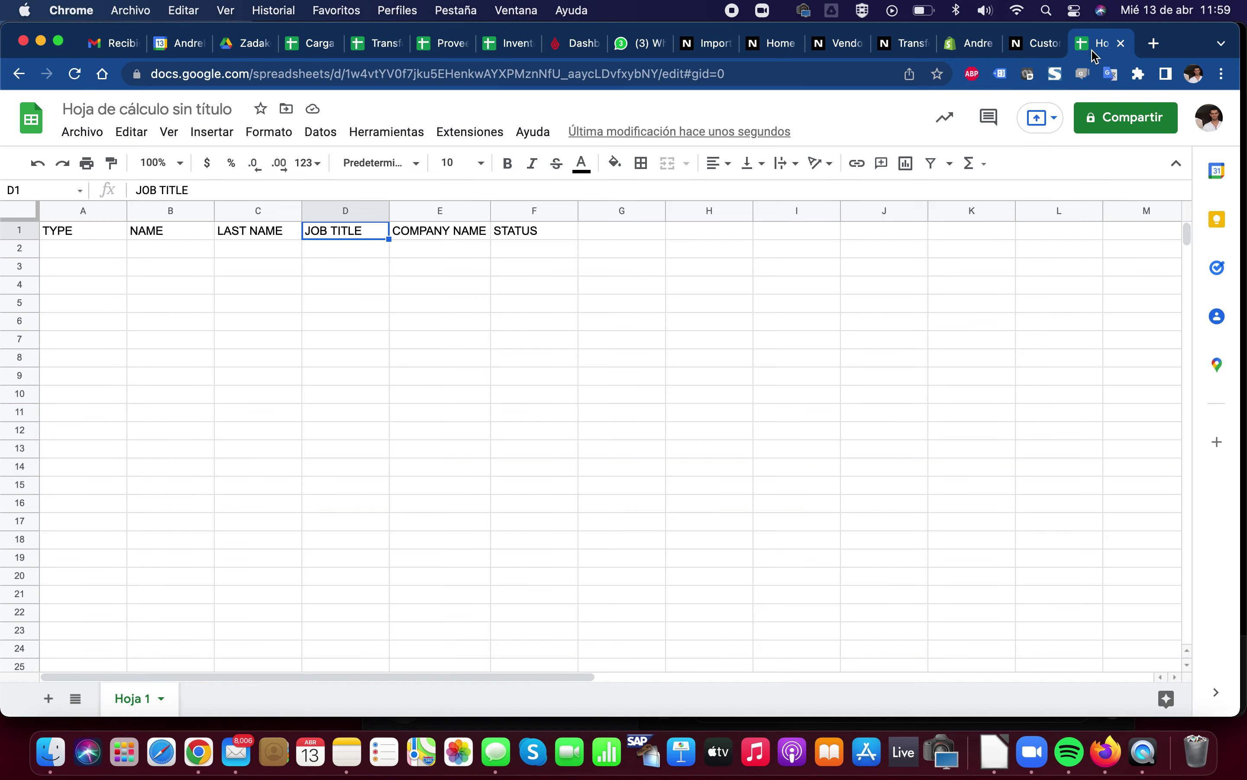
{"action": "left_click", "coordinate": [433, 211]}
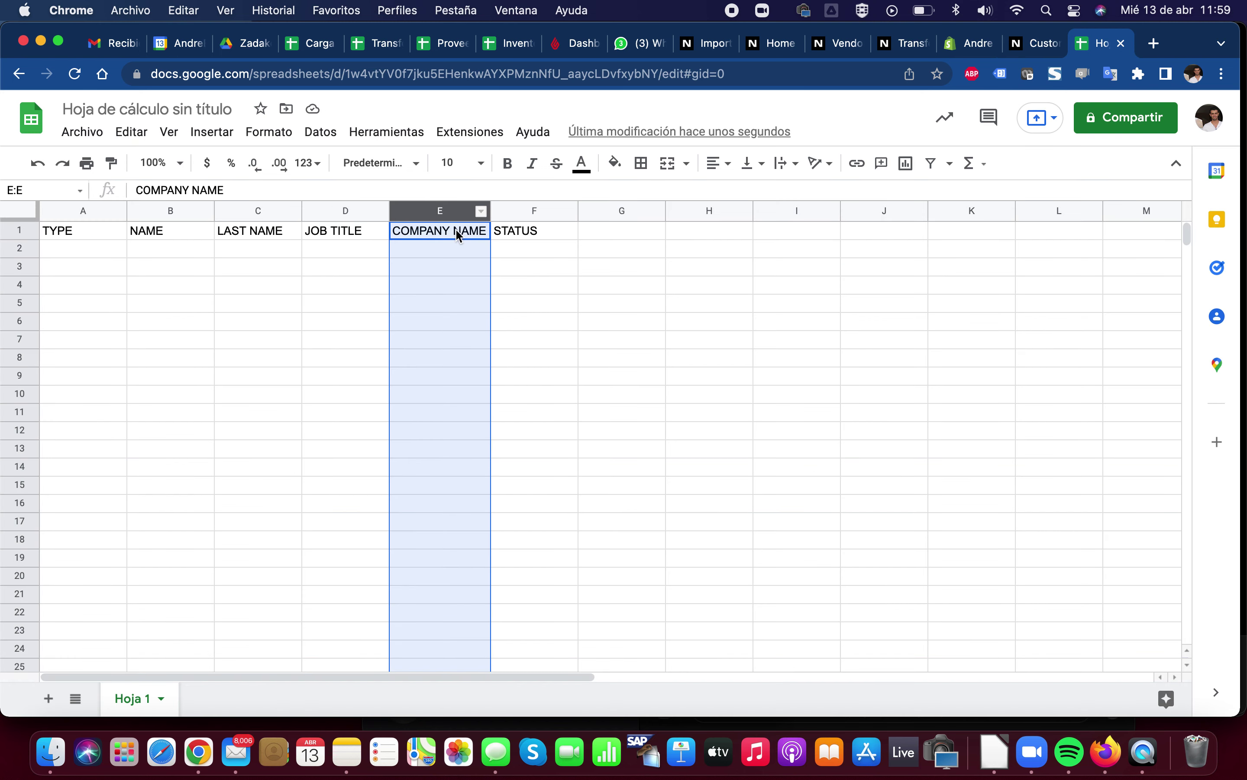
{"action": "left_click", "coordinate": [1030, 43]}
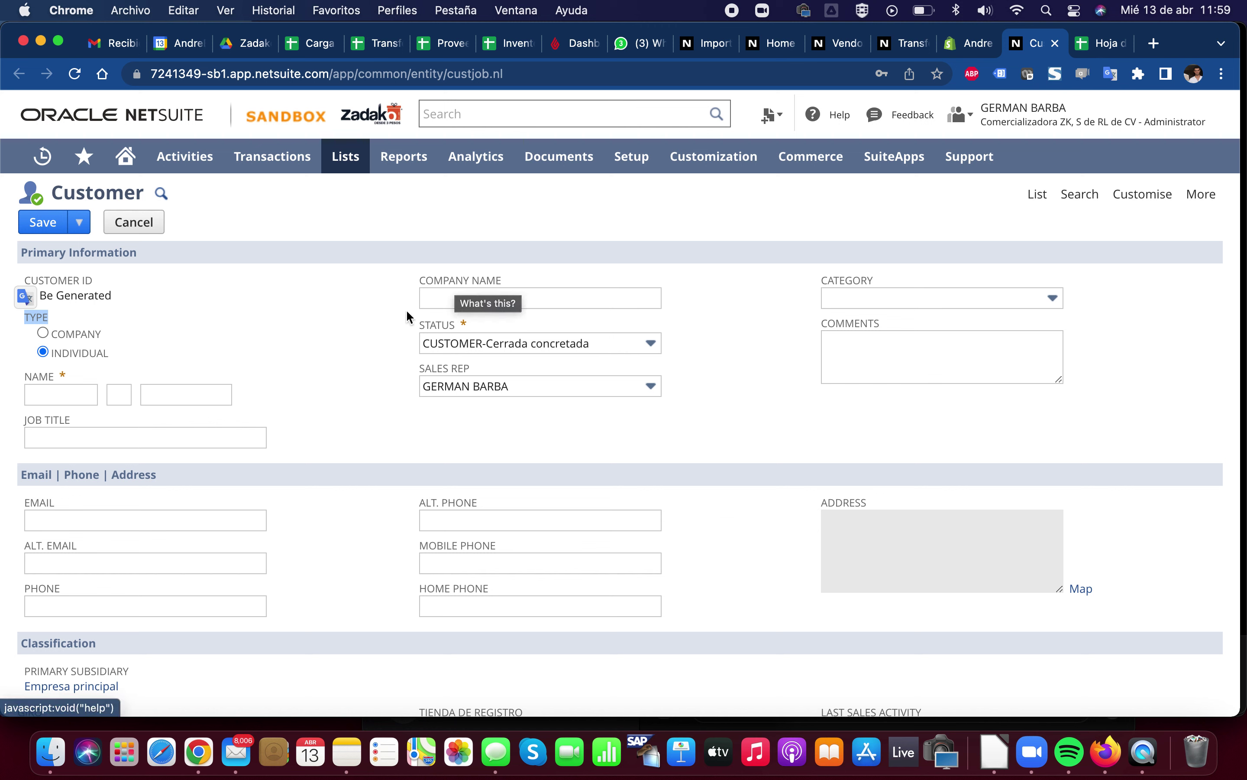
{"action": "left_click", "coordinate": [375, 319]}
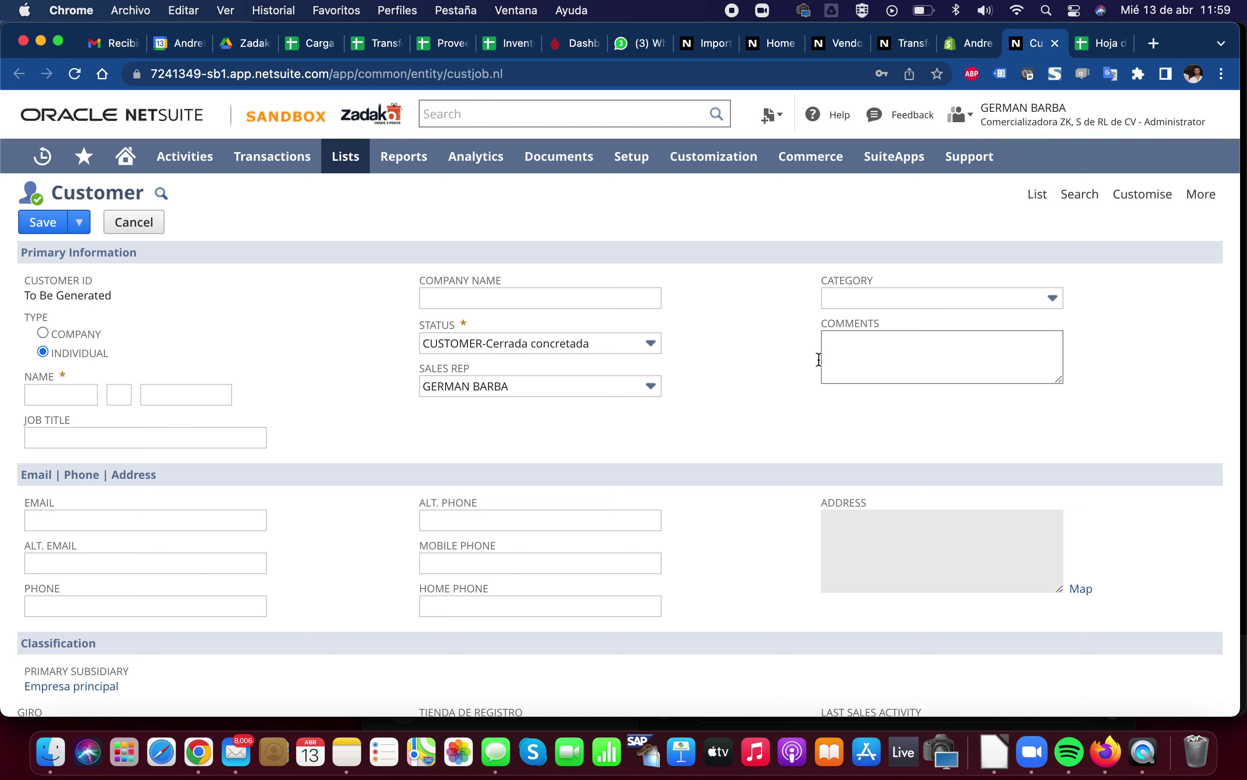
{"action": "scroll", "coordinate": [368, 558], "scroll_direction": "down", "scroll_amount": 6}
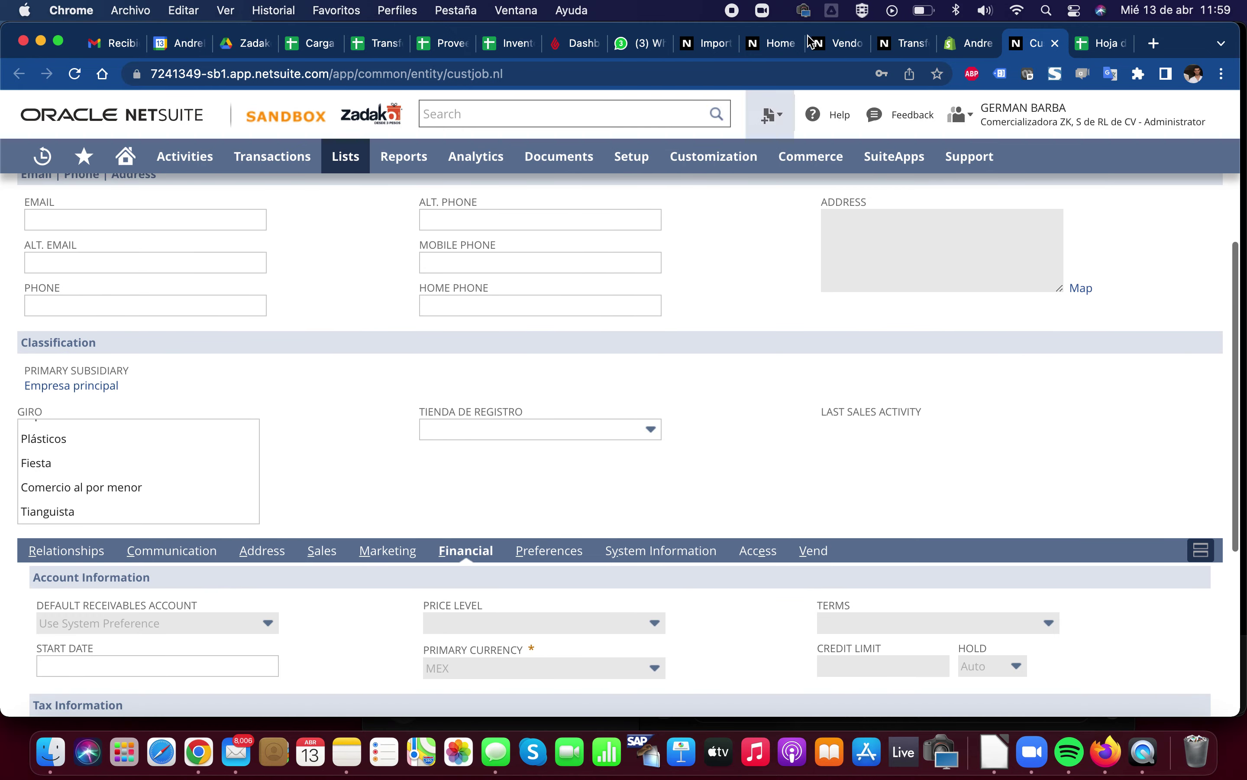
{"action": "left_click", "coordinate": [1102, 51]}
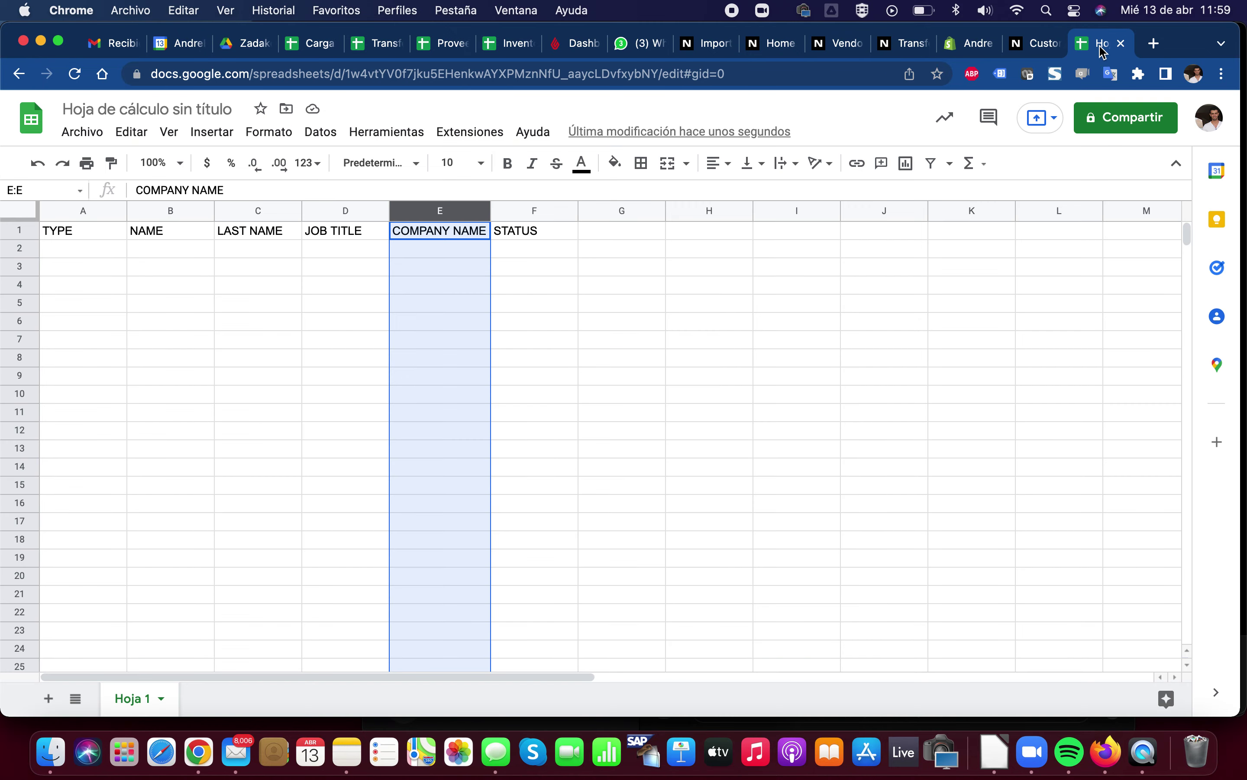
{"action": "left_click", "coordinate": [1043, 51]}
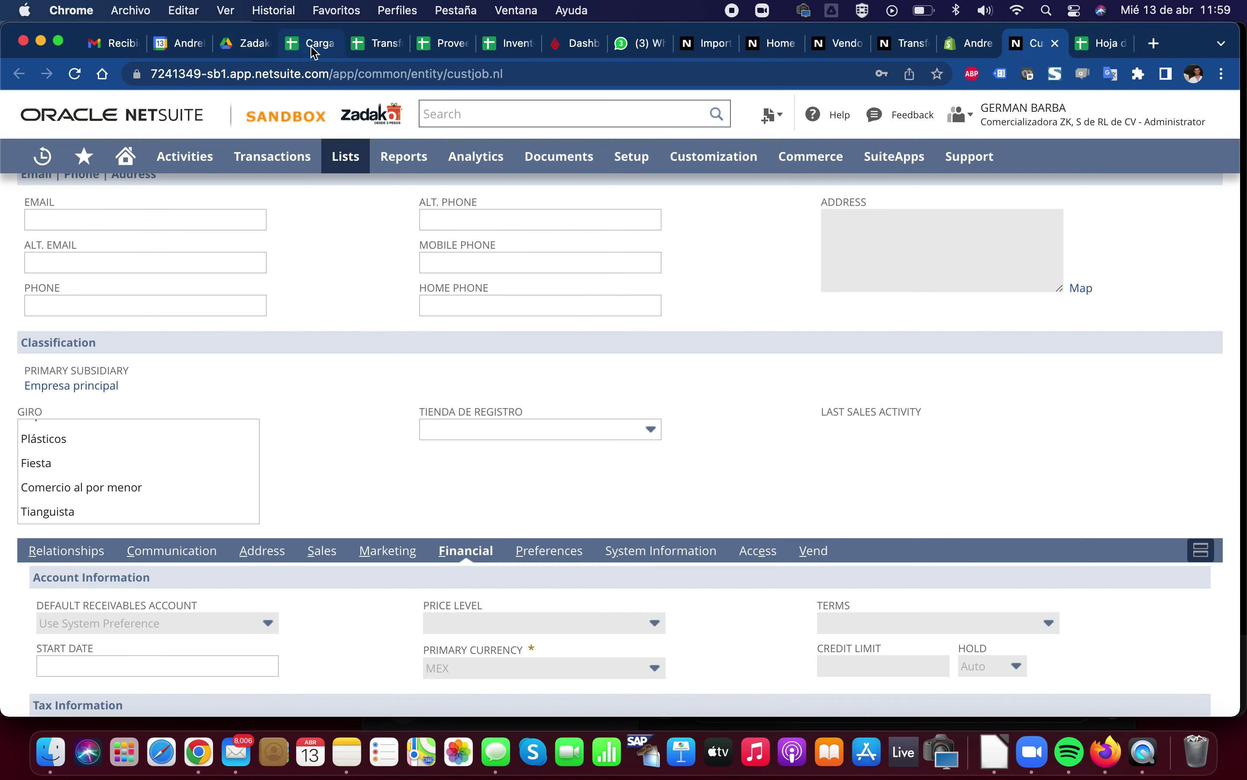
{"action": "left_click", "coordinate": [311, 49]}
Review the headers and three customer rows across columns A–Y of Hoja 6 in Carga de Clientes
{"action": "left_click_drag", "start_coordinate": [67, 235], "coordinate": [721, 233]}
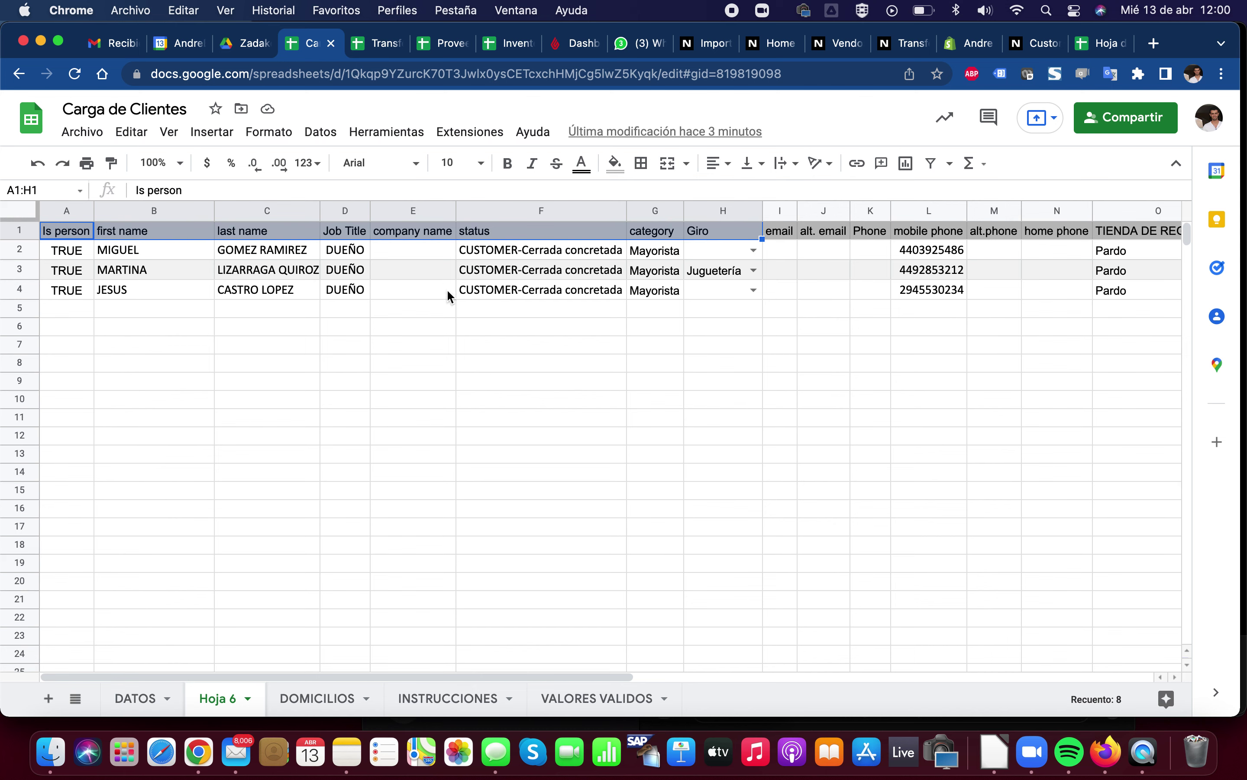
{"action": "left_click", "coordinate": [644, 271]}
{"action": "scroll", "coordinate": [641, 271], "scroll_direction": "right", "scroll_amount": 10}
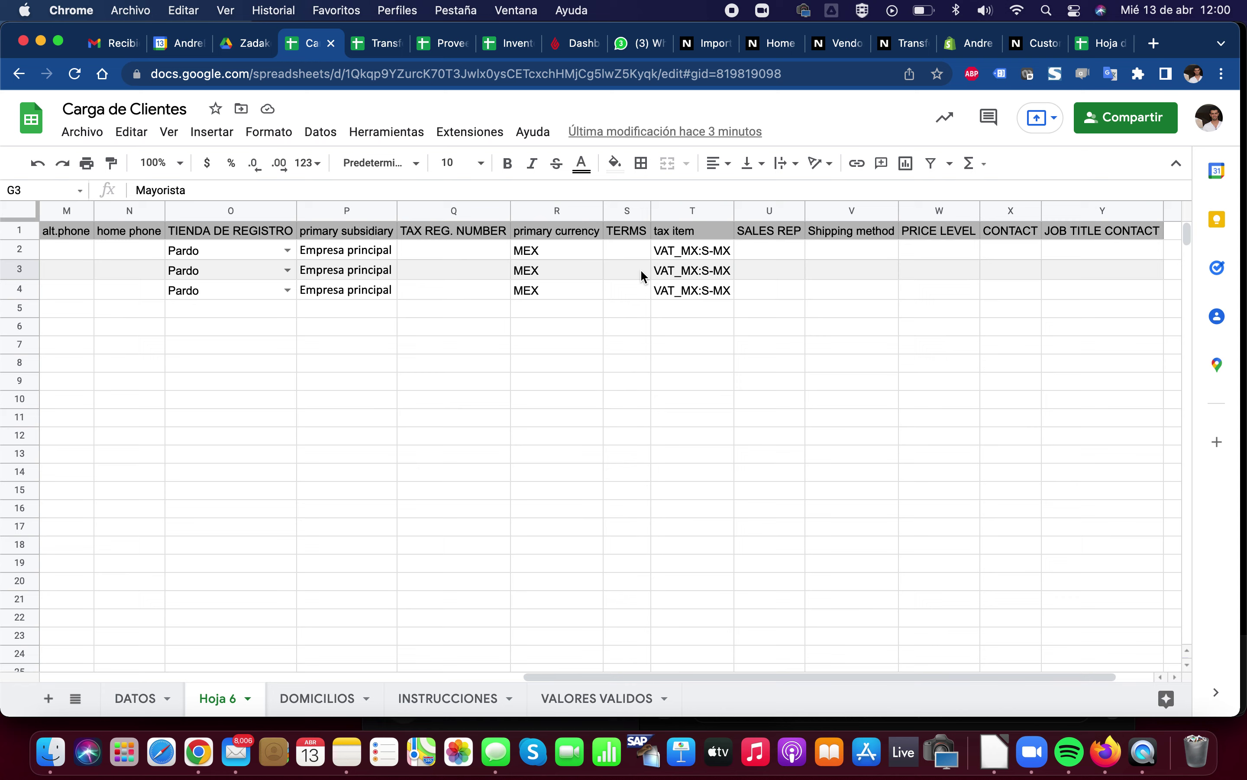
{"action": "scroll", "coordinate": [640, 269], "scroll_direction": "left", "scroll_amount": 10}
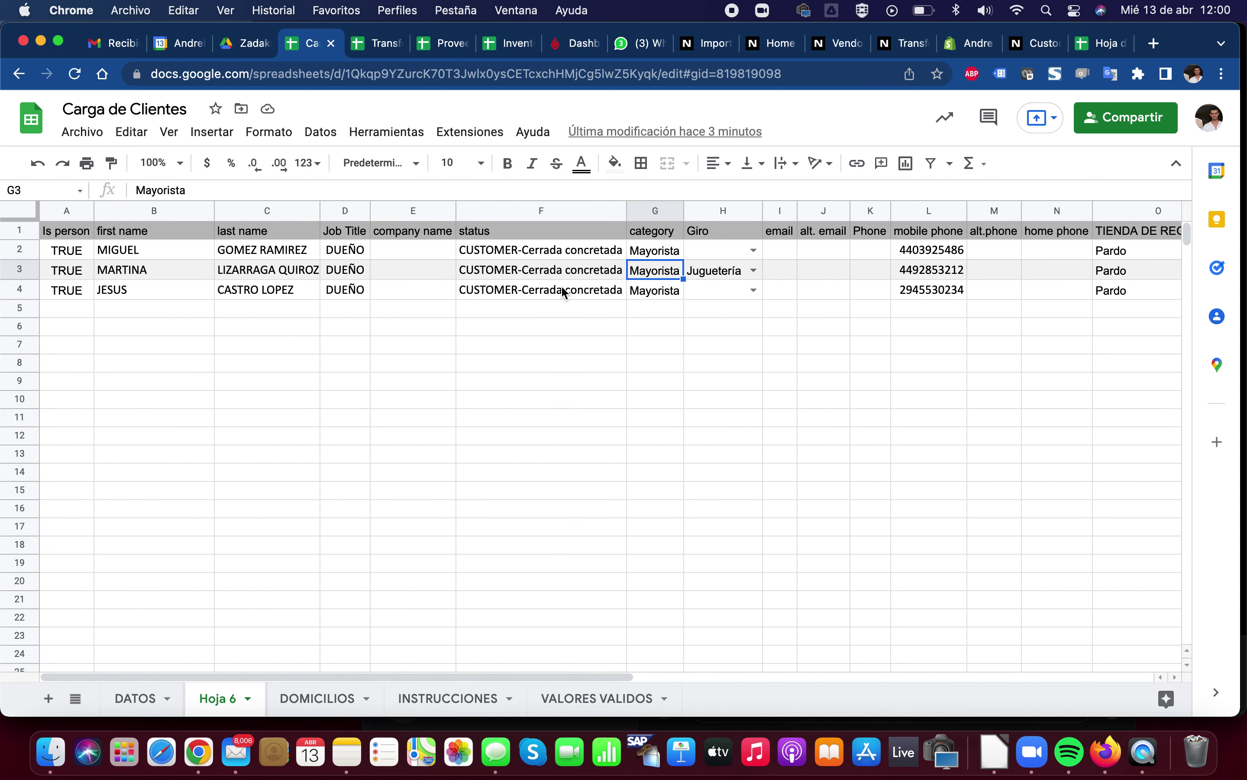
{"action": "left_click", "coordinate": [707, 43]}
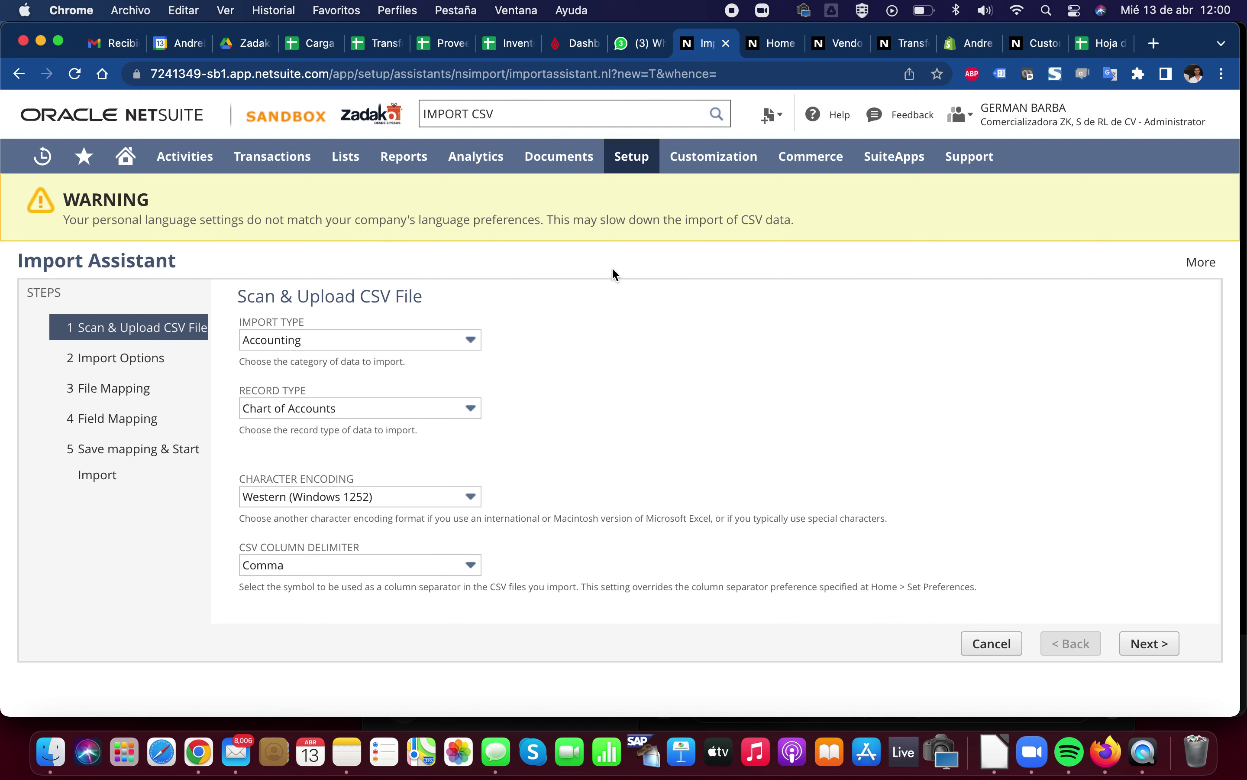
{"action": "mouse_move", "coordinate": [641, 160]}
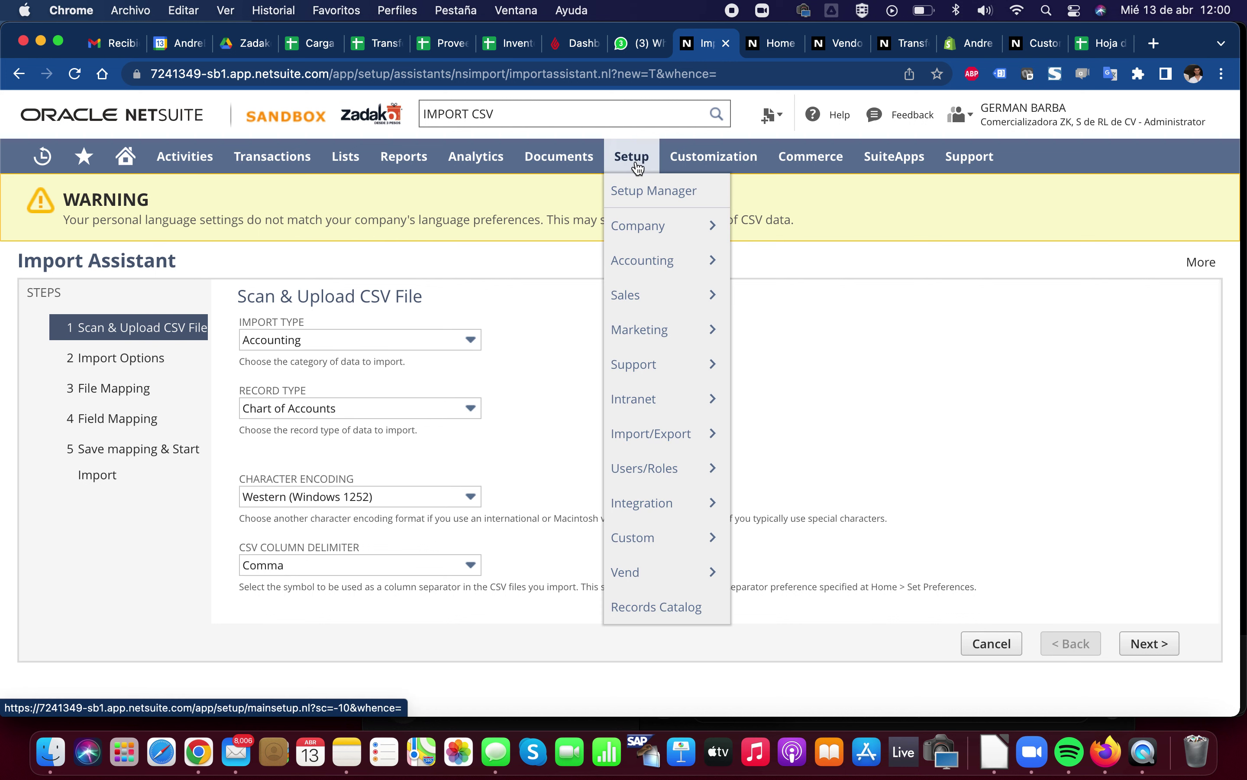
{"action": "mouse_move", "coordinate": [665, 444]}
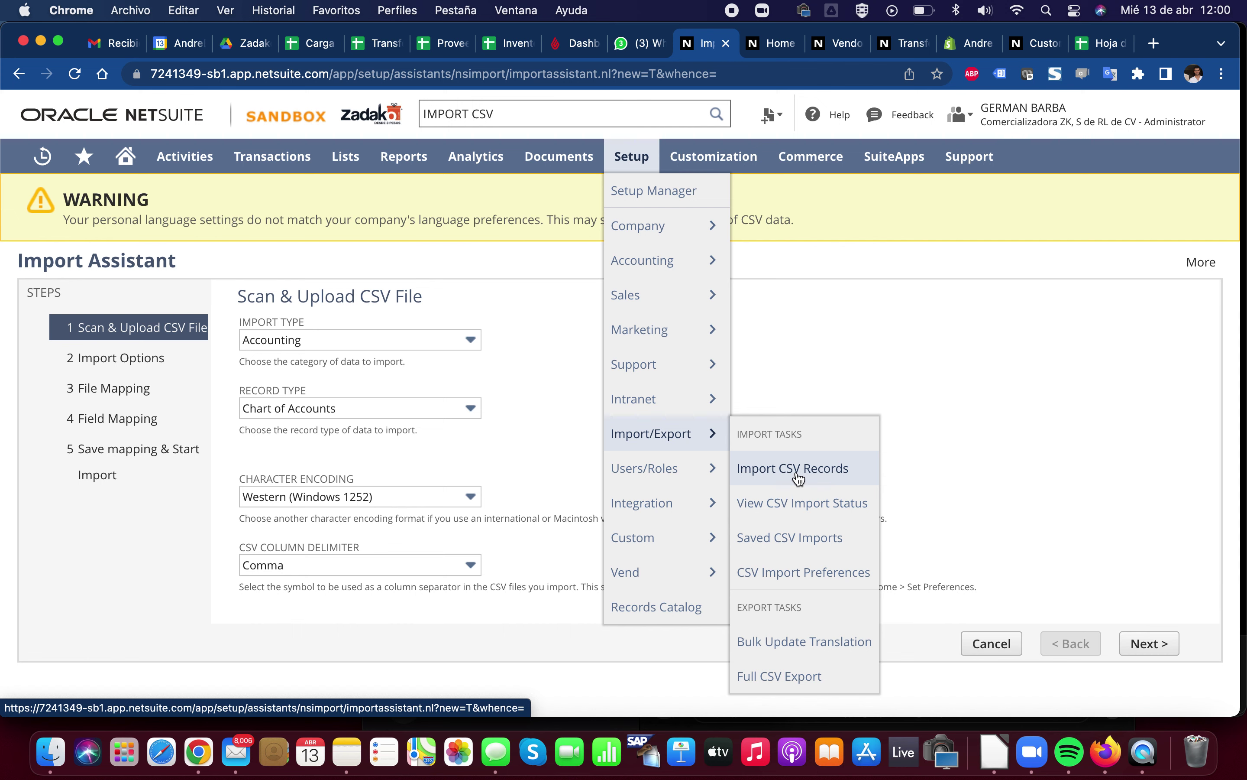
{"action": "left_click", "coordinate": [549, 115]}
{"action": "key", "text": "BackSpace"}
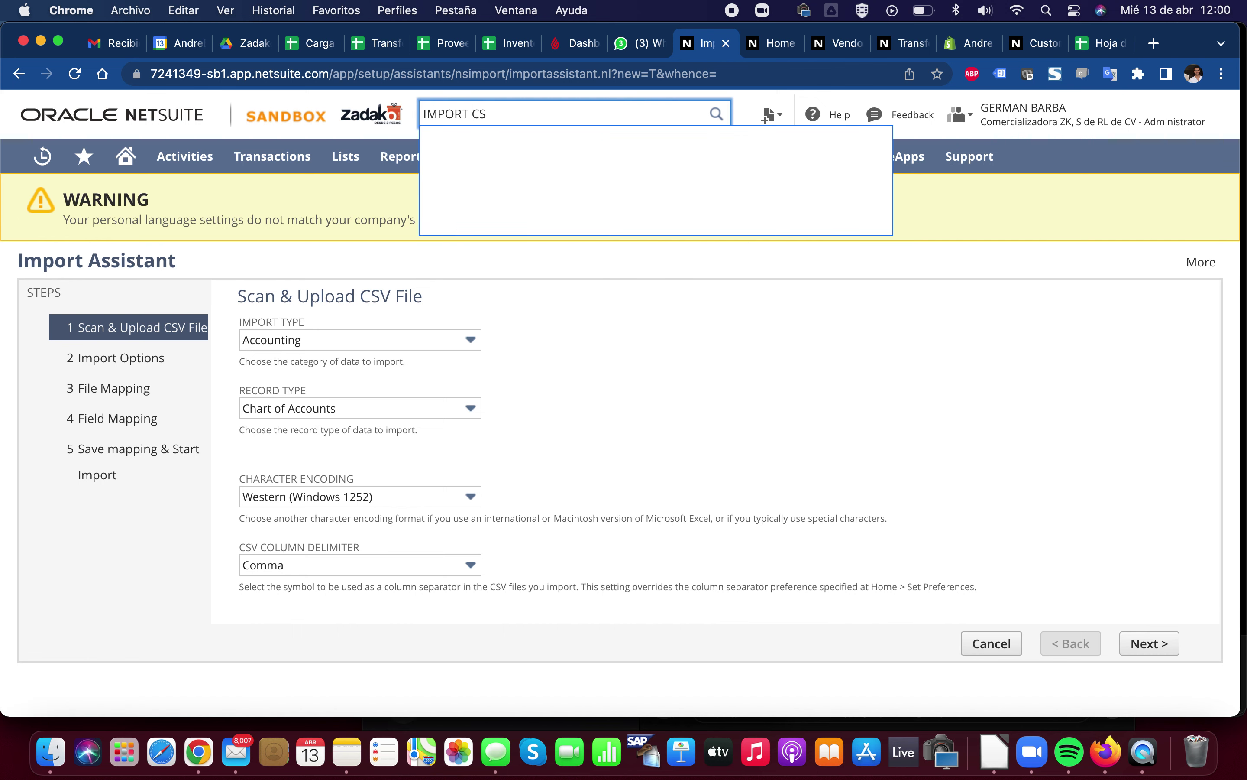
{"action": "type", "text": "V"}
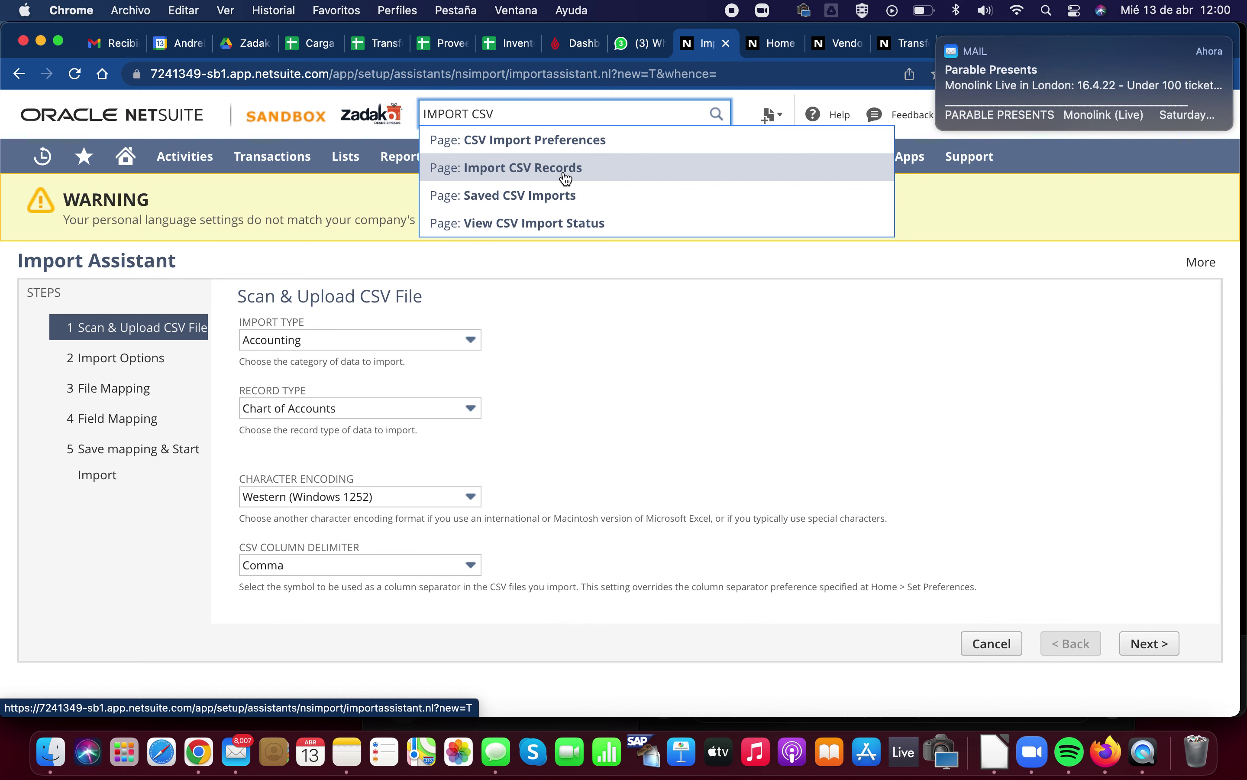
{"action": "left_click", "coordinate": [566, 176]}
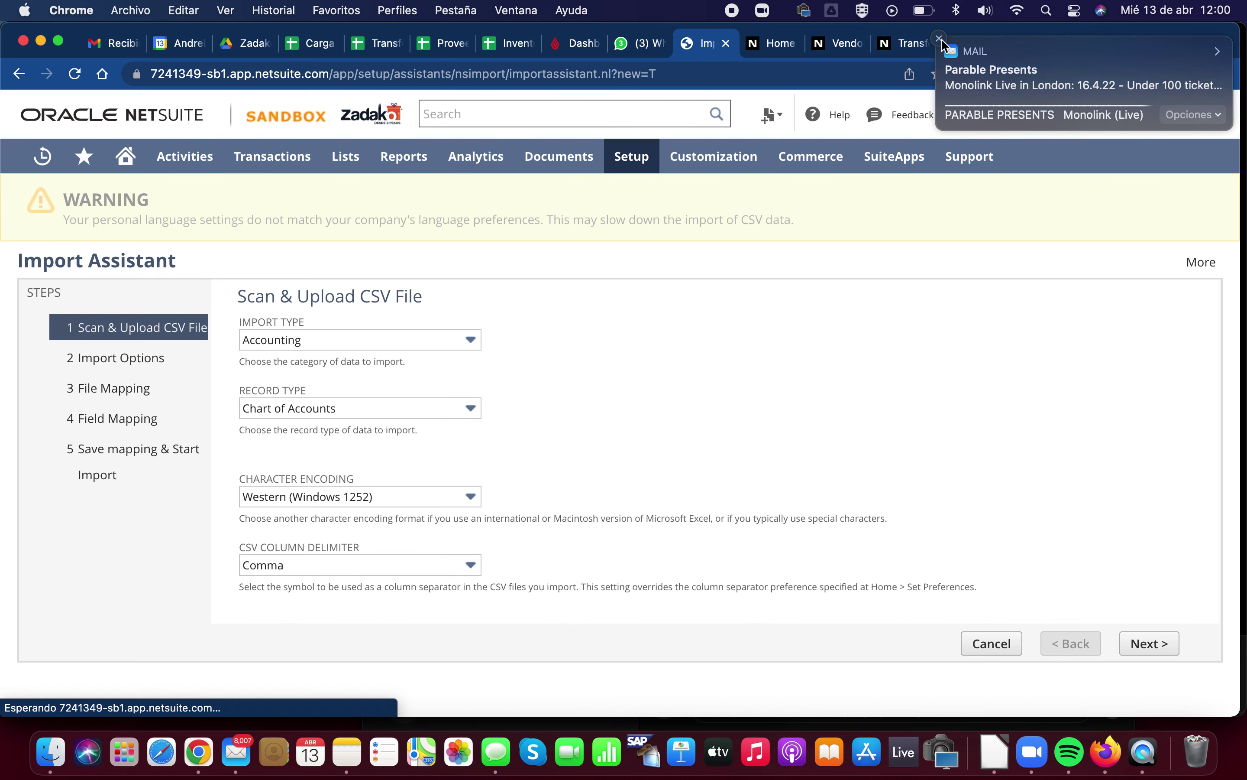
{"action": "left_click", "coordinate": [940, 40]}
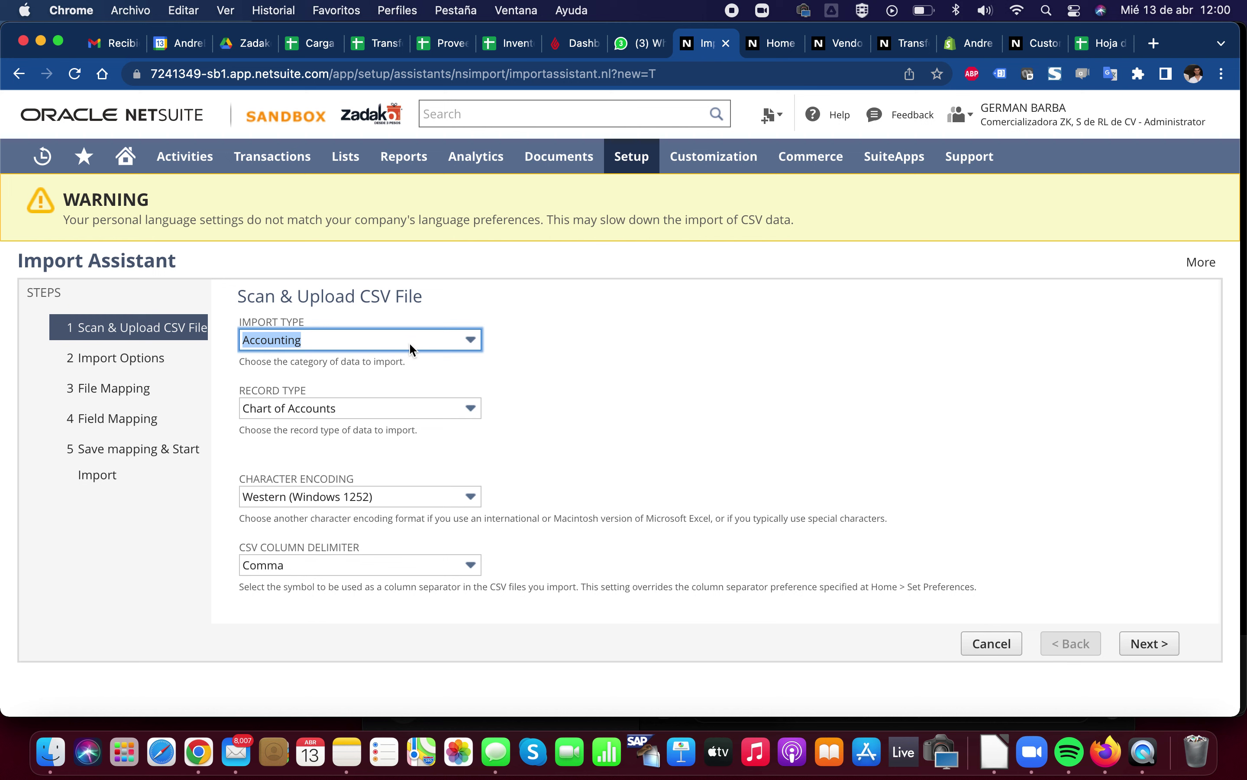
Browse the Import Type and Record Type lists, trying Classification as the import type
{"action": "left_click", "coordinate": [319, 341]}
{"action": "left_click", "coordinate": [320, 344]}
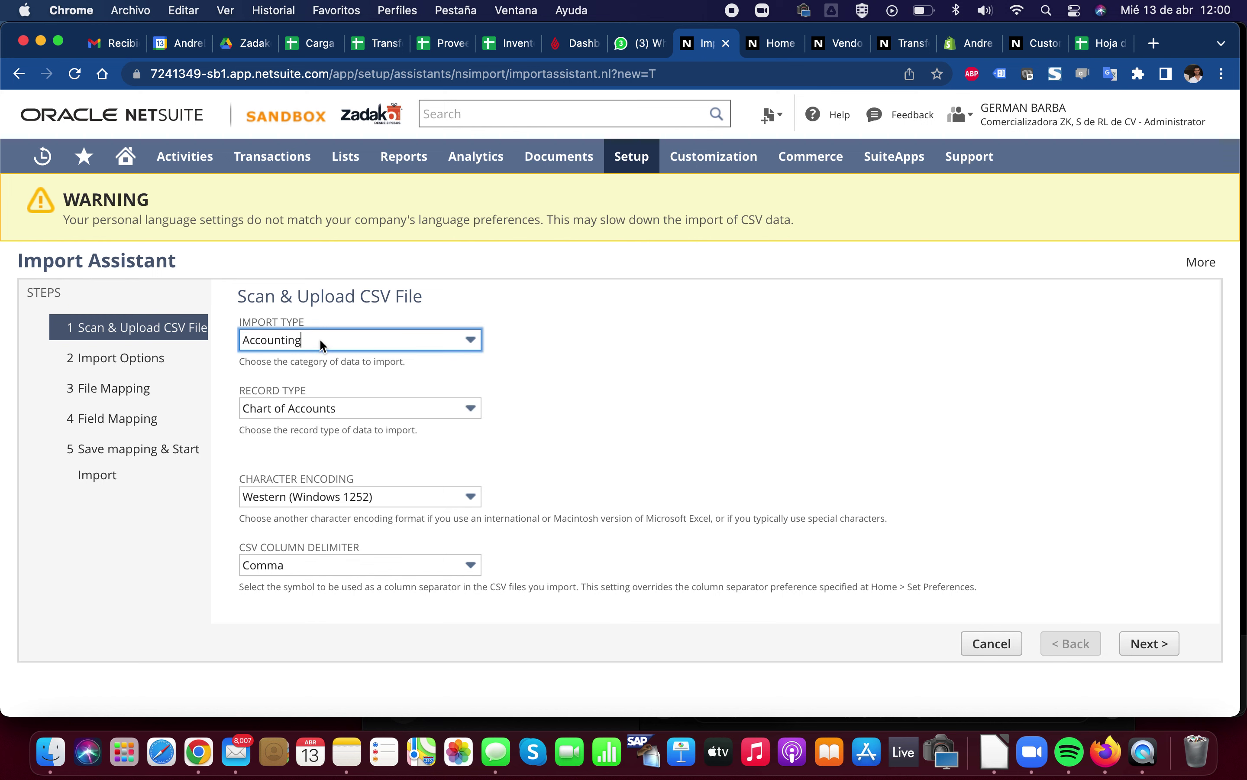
{"action": "left_click", "coordinate": [336, 409]}
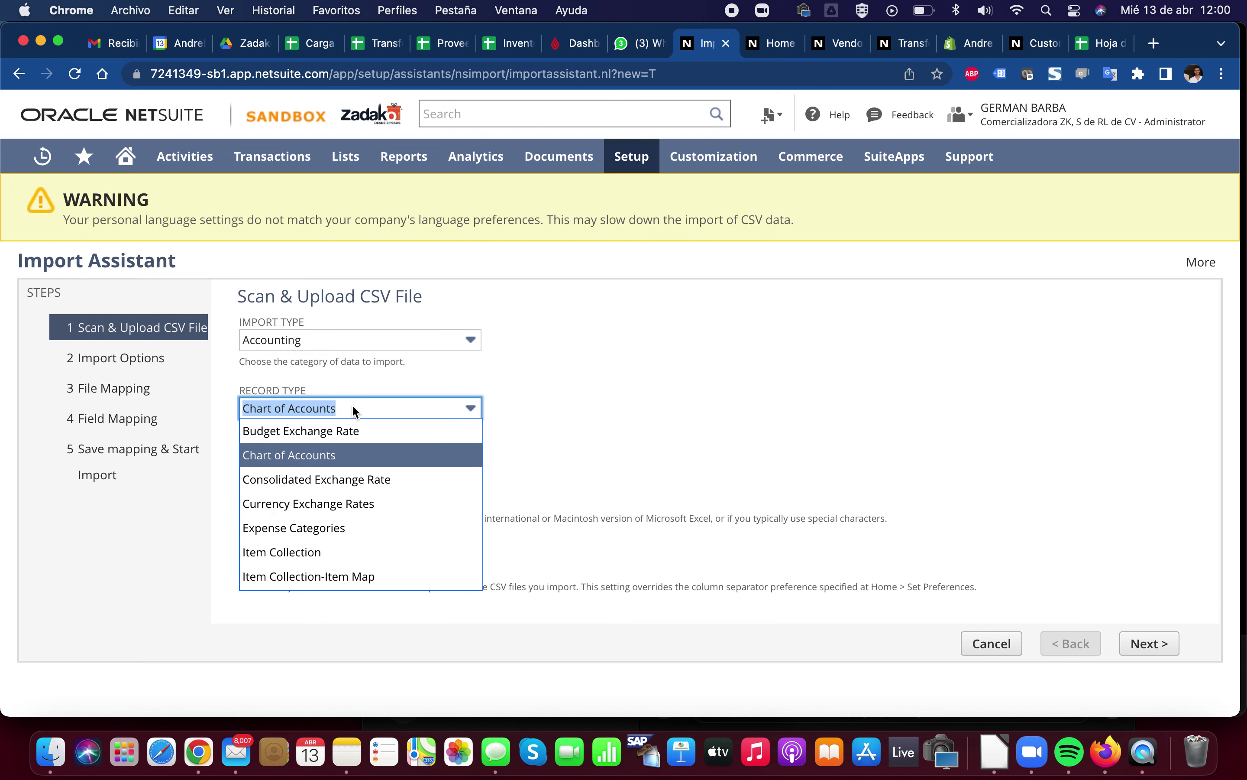
{"action": "left_click", "coordinate": [354, 409]}
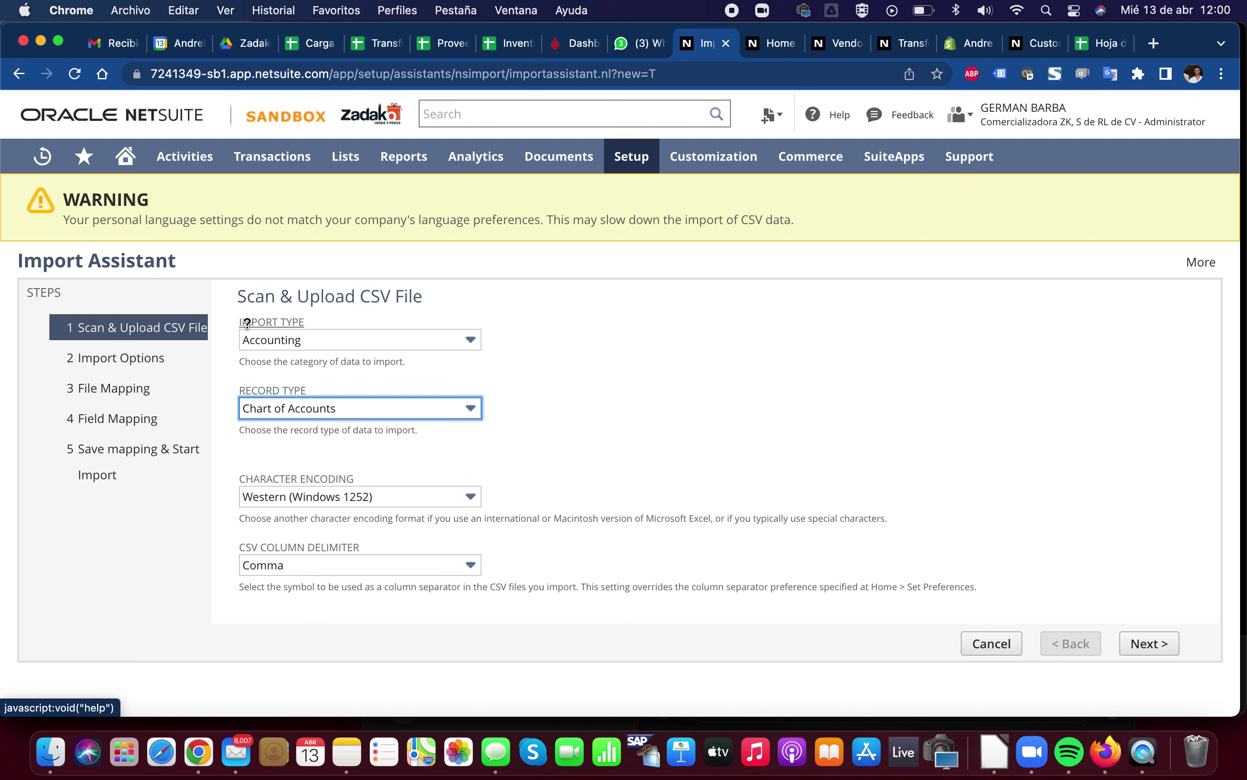
{"action": "left_click", "coordinate": [396, 346]}
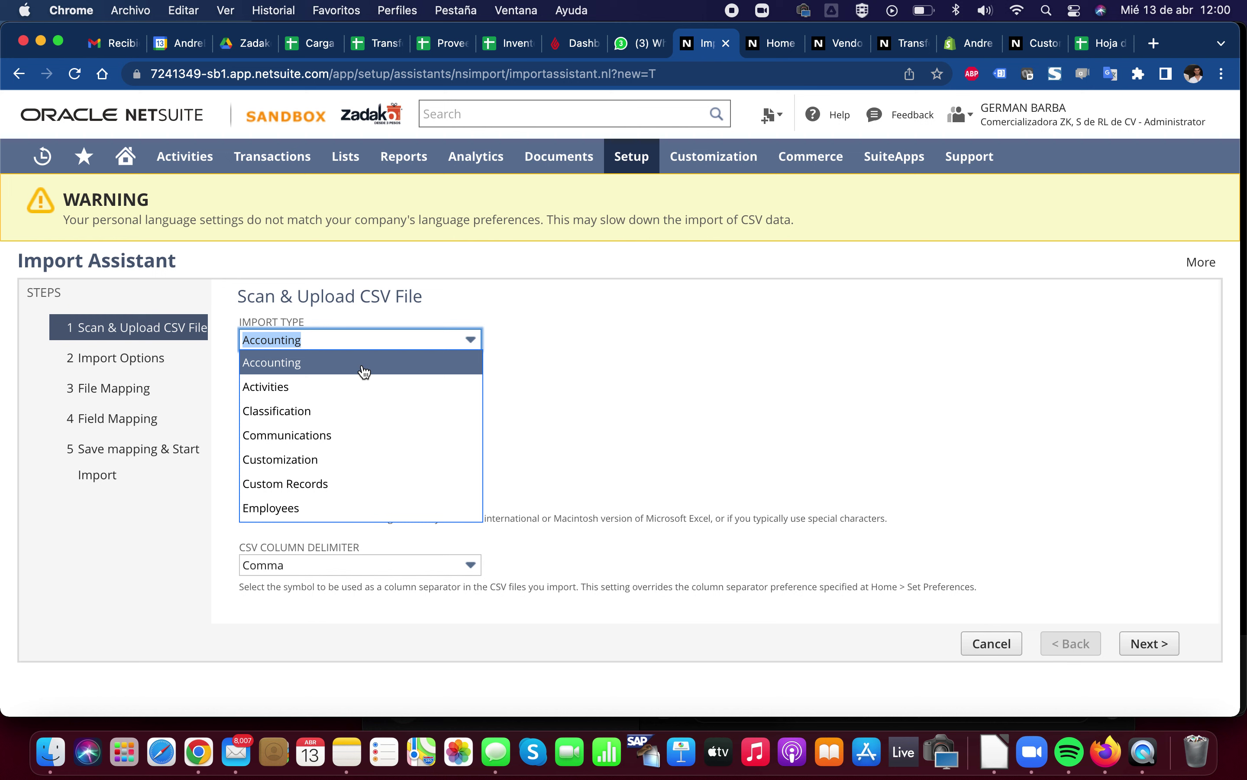
{"action": "left_click", "coordinate": [319, 410]}
{"action": "left_click", "coordinate": [344, 410]}
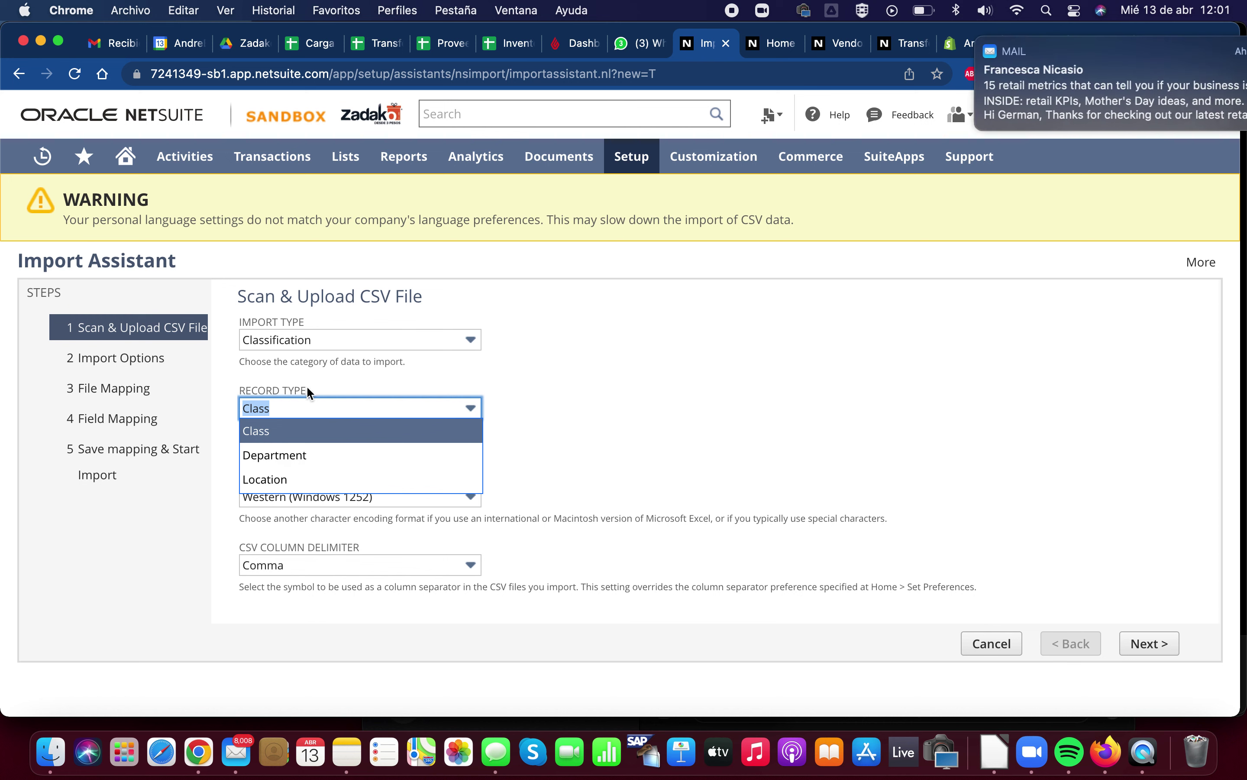
Set the import type to Relationships and look through its record types
{"action": "left_click", "coordinate": [325, 341]}
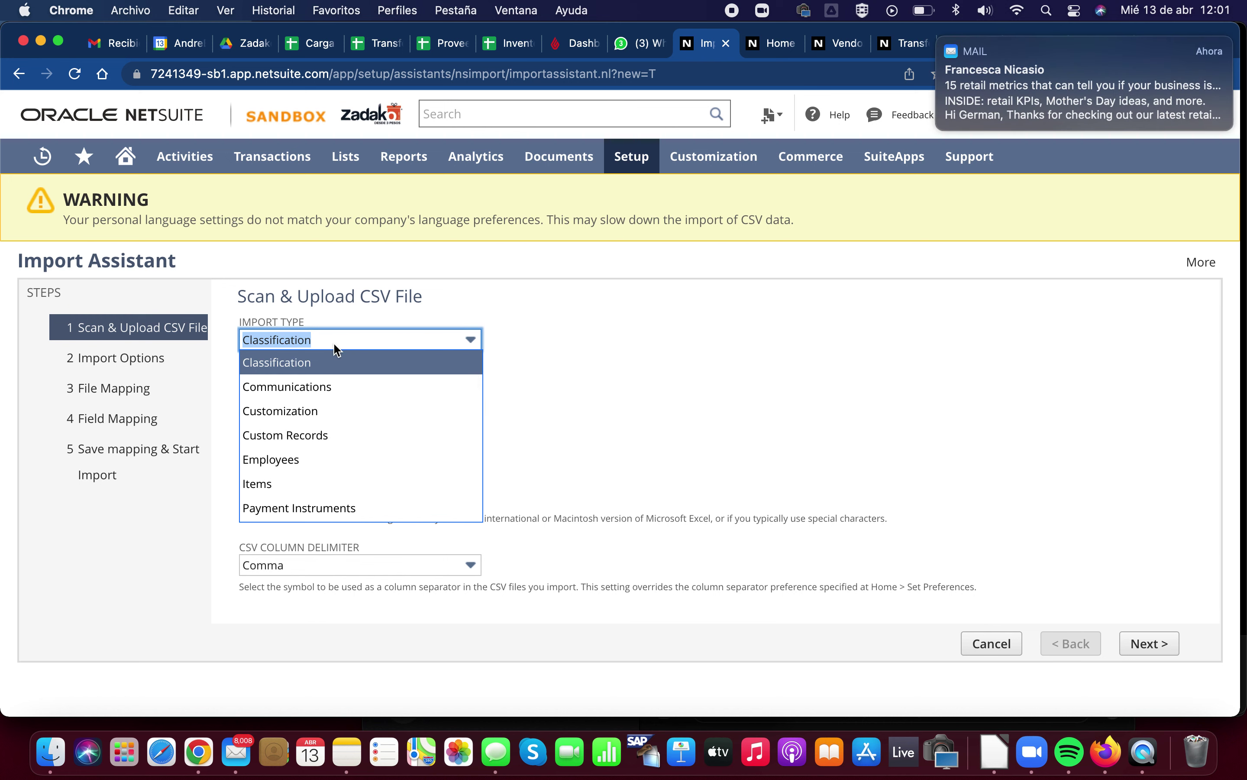
{"action": "scroll", "coordinate": [342, 457], "scroll_direction": "down", "scroll_amount": 3}
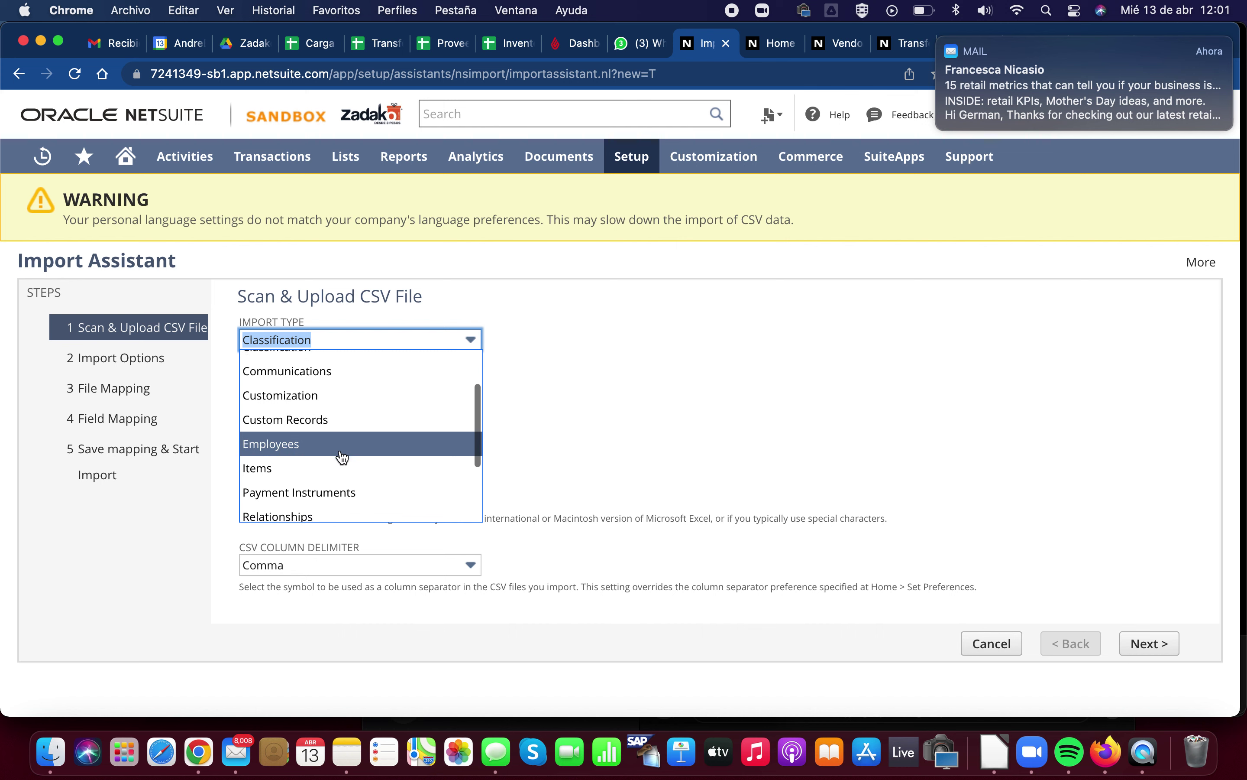
{"action": "scroll", "coordinate": [325, 473], "scroll_direction": "down", "scroll_amount": 2}
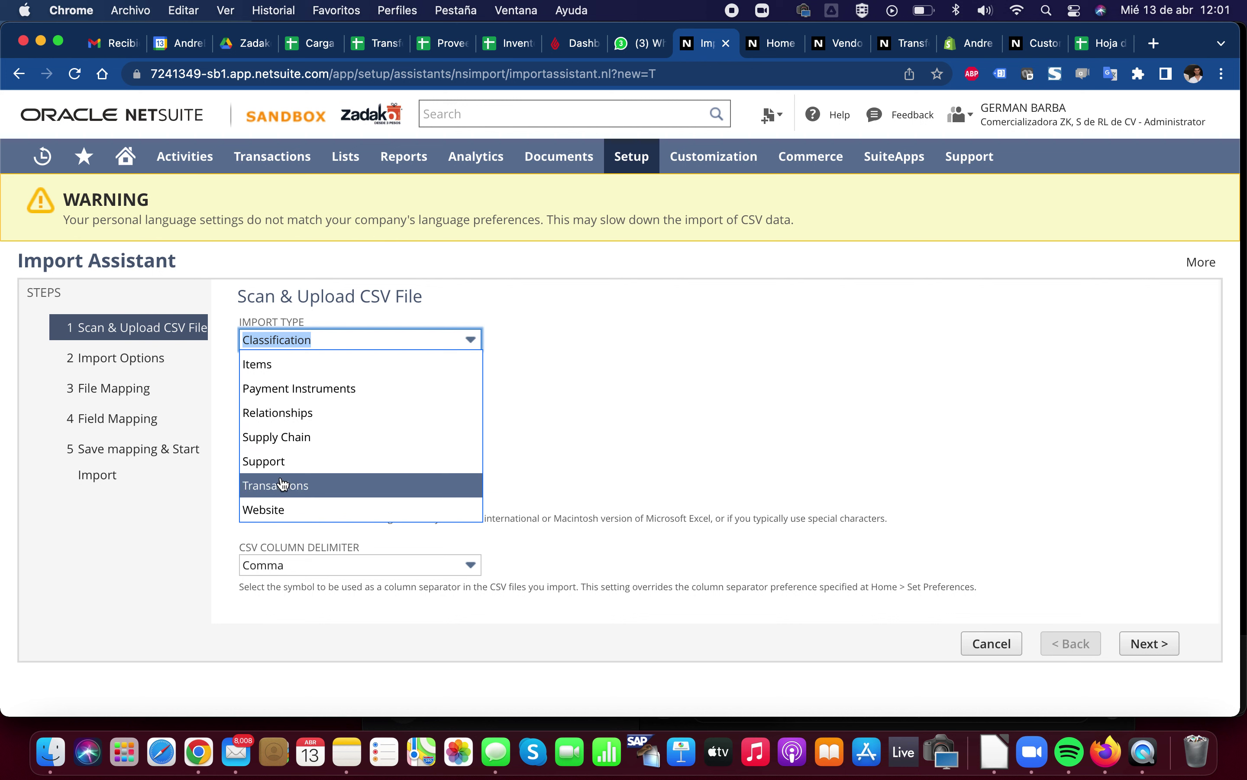
{"action": "scroll", "coordinate": [329, 465], "scroll_direction": "up", "scroll_amount": 4}
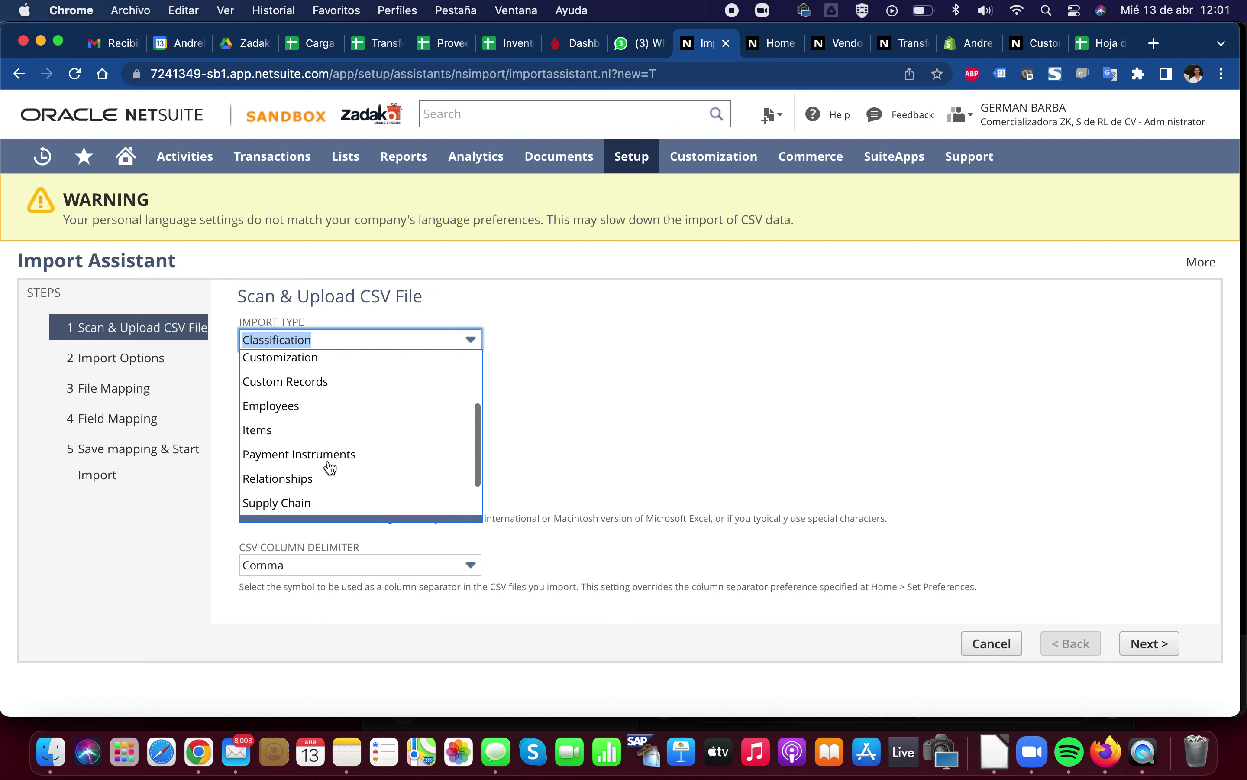
{"action": "scroll", "coordinate": [331, 467], "scroll_direction": "up", "scroll_amount": 3}
{"action": "scroll", "coordinate": [330, 467], "scroll_direction": "down", "scroll_amount": 4}
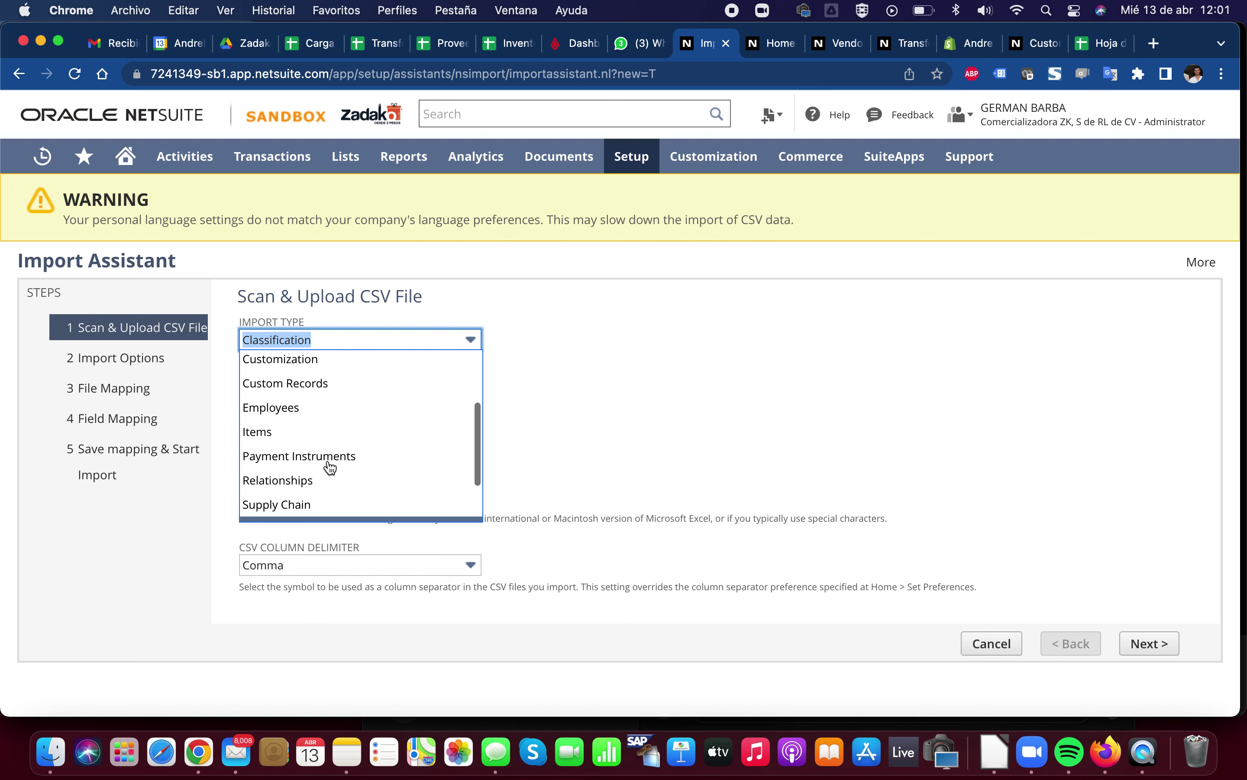
{"action": "scroll", "coordinate": [331, 467], "scroll_direction": "up", "scroll_amount": 5}
{"action": "scroll", "coordinate": [331, 467], "scroll_direction": "down", "scroll_amount": 5}
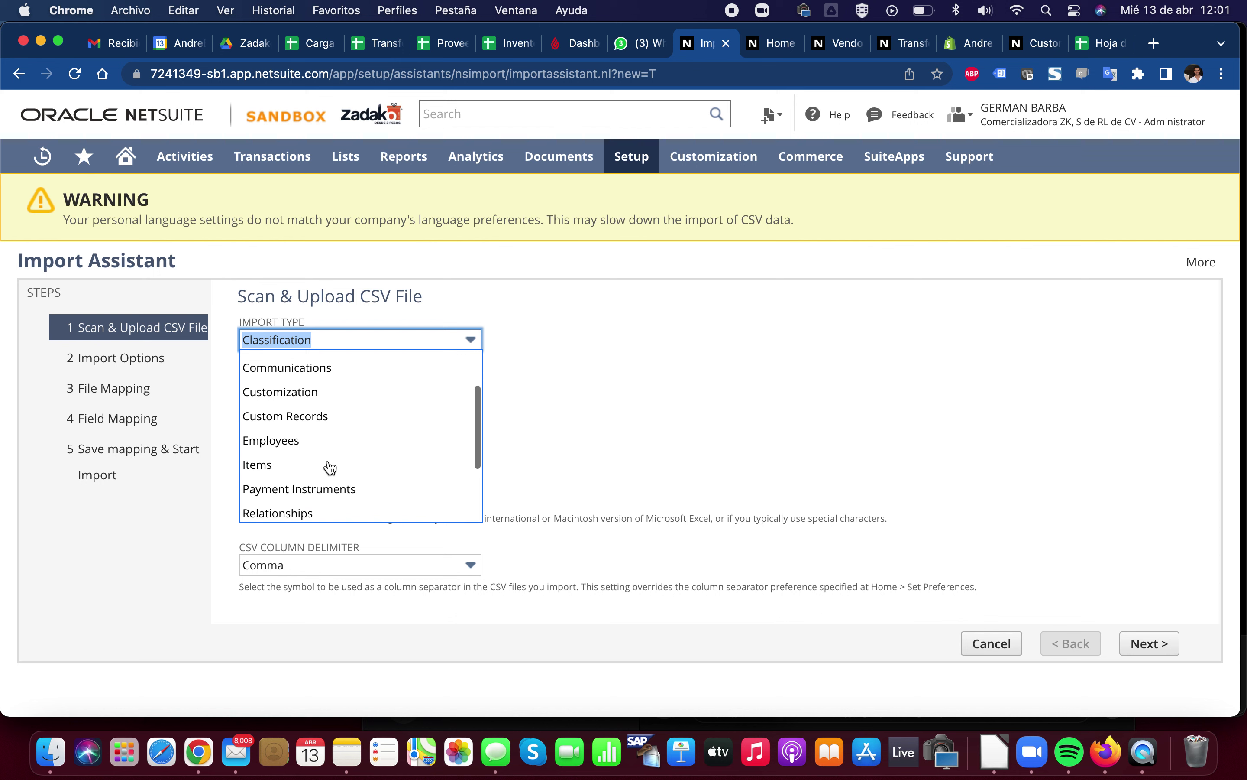
{"action": "left_click", "coordinate": [307, 457]}
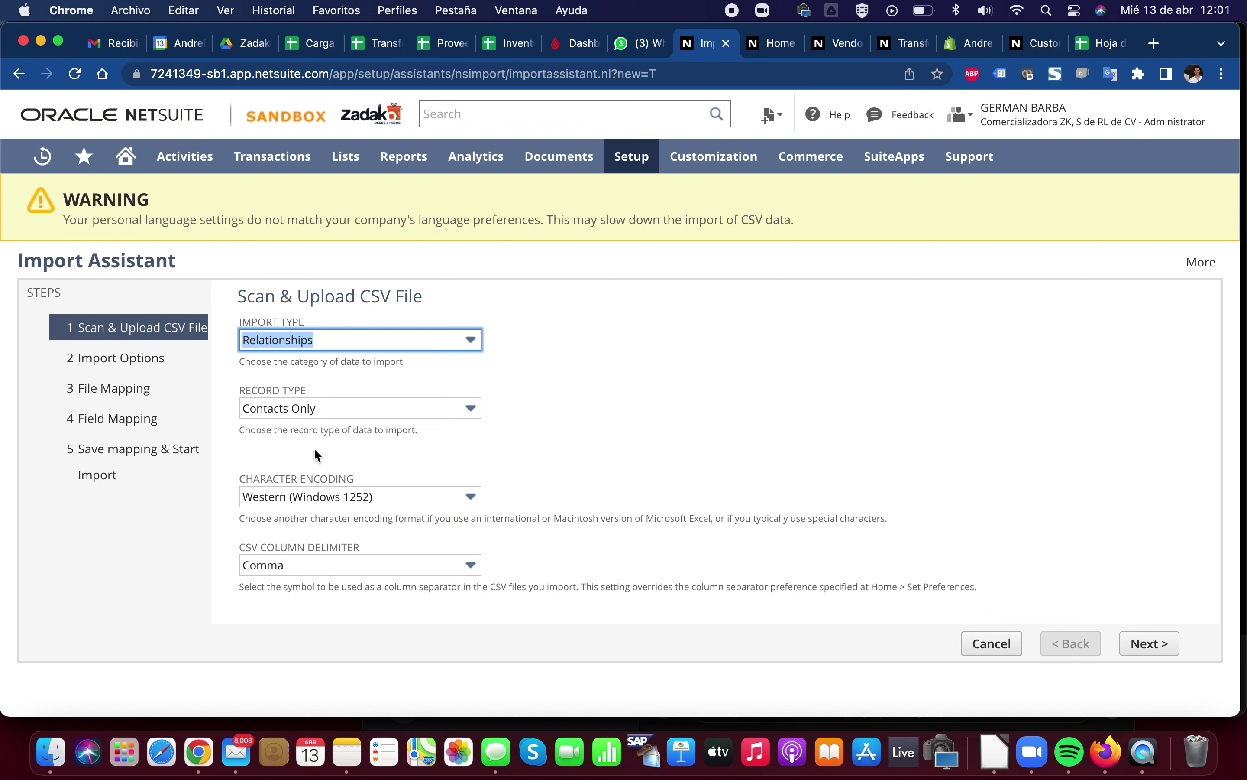
{"action": "left_click", "coordinate": [335, 405]}
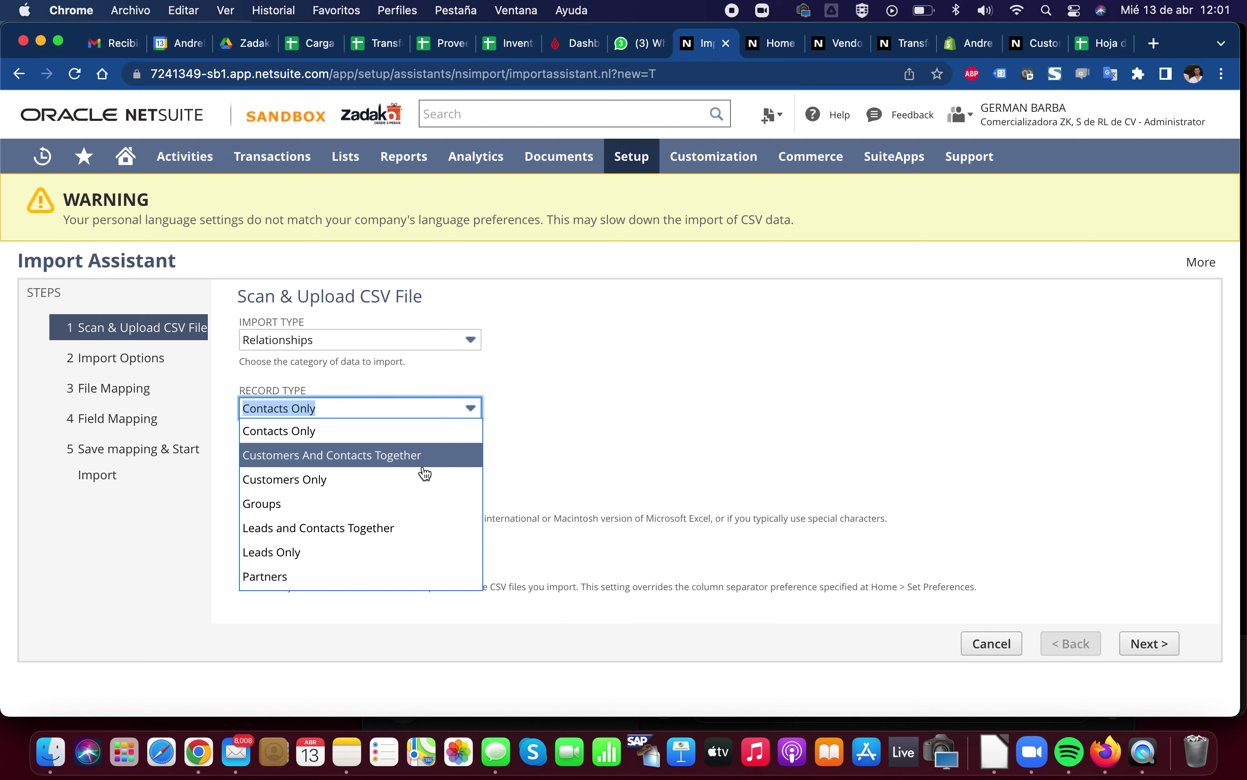
{"action": "scroll", "coordinate": [339, 488], "scroll_direction": "down", "scroll_amount": 3}
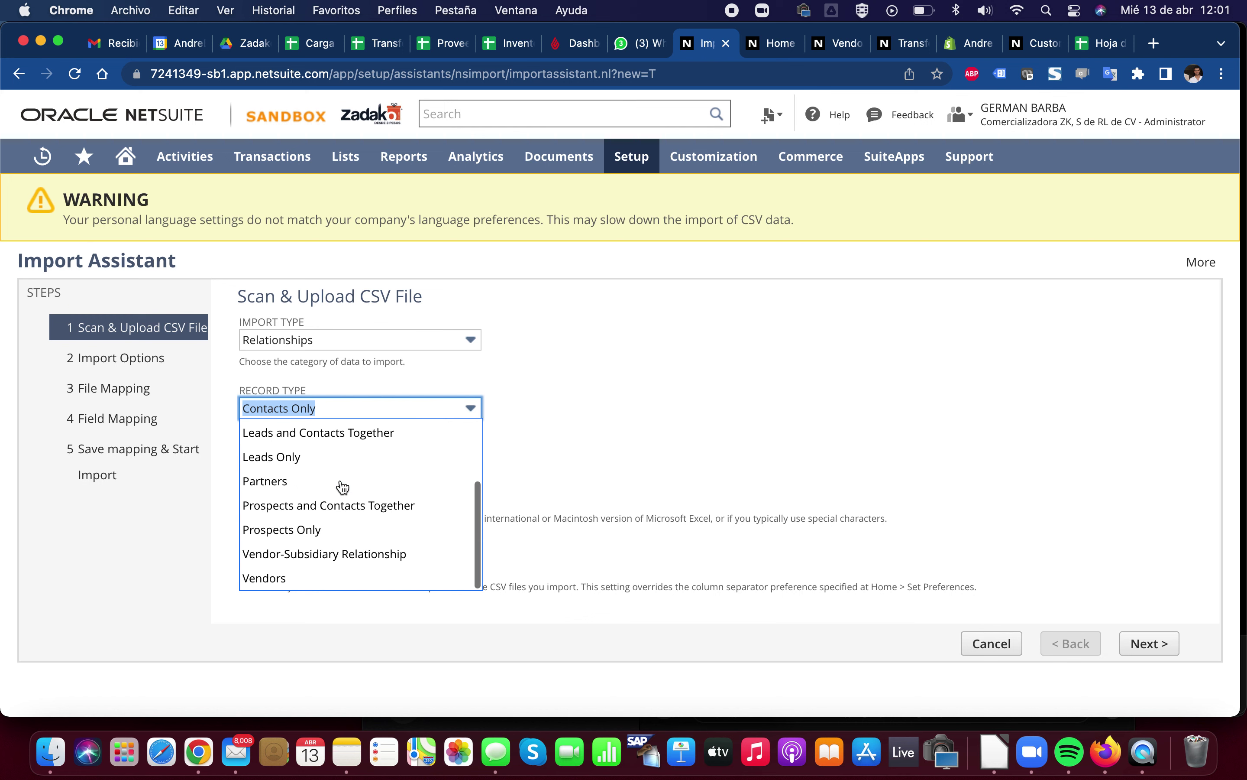
{"action": "left_click", "coordinate": [348, 579]}
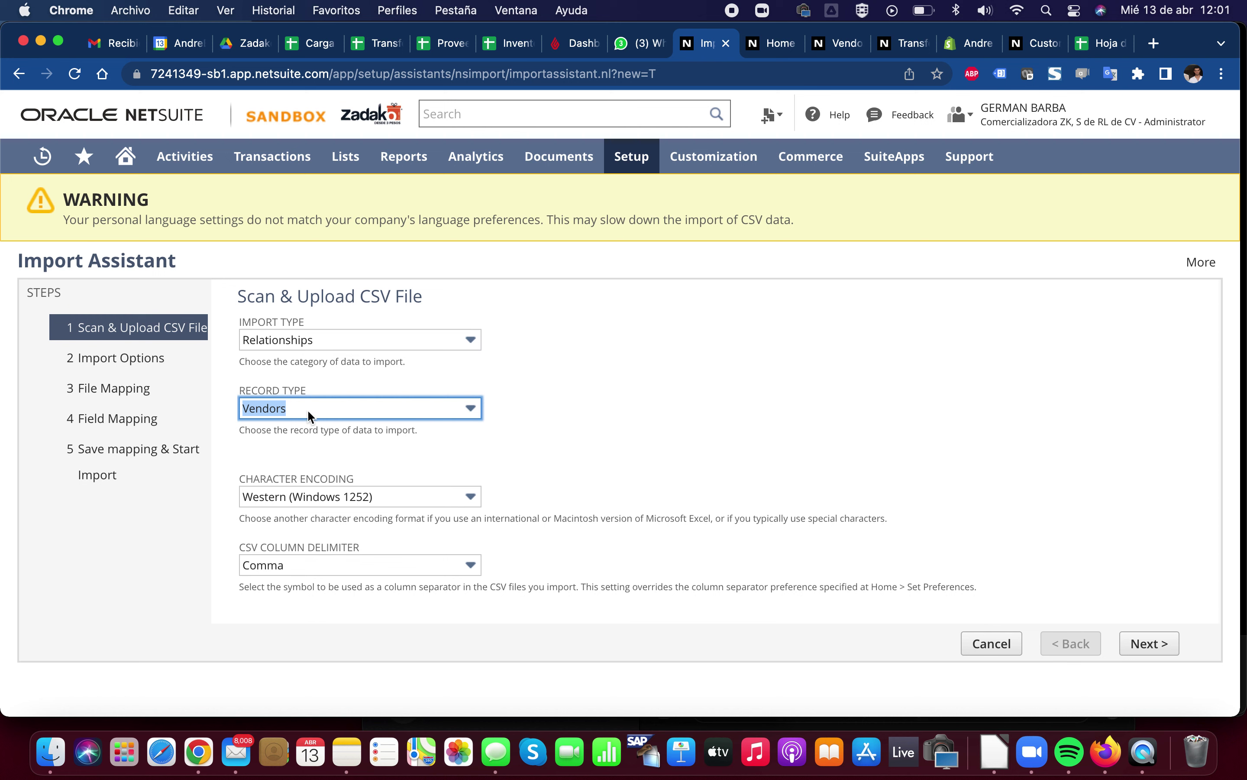
Change the record type to Customers Only
{"action": "left_click", "coordinate": [320, 411]}
{"action": "scroll", "coordinate": [330, 464], "scroll_direction": "up", "scroll_amount": 3}
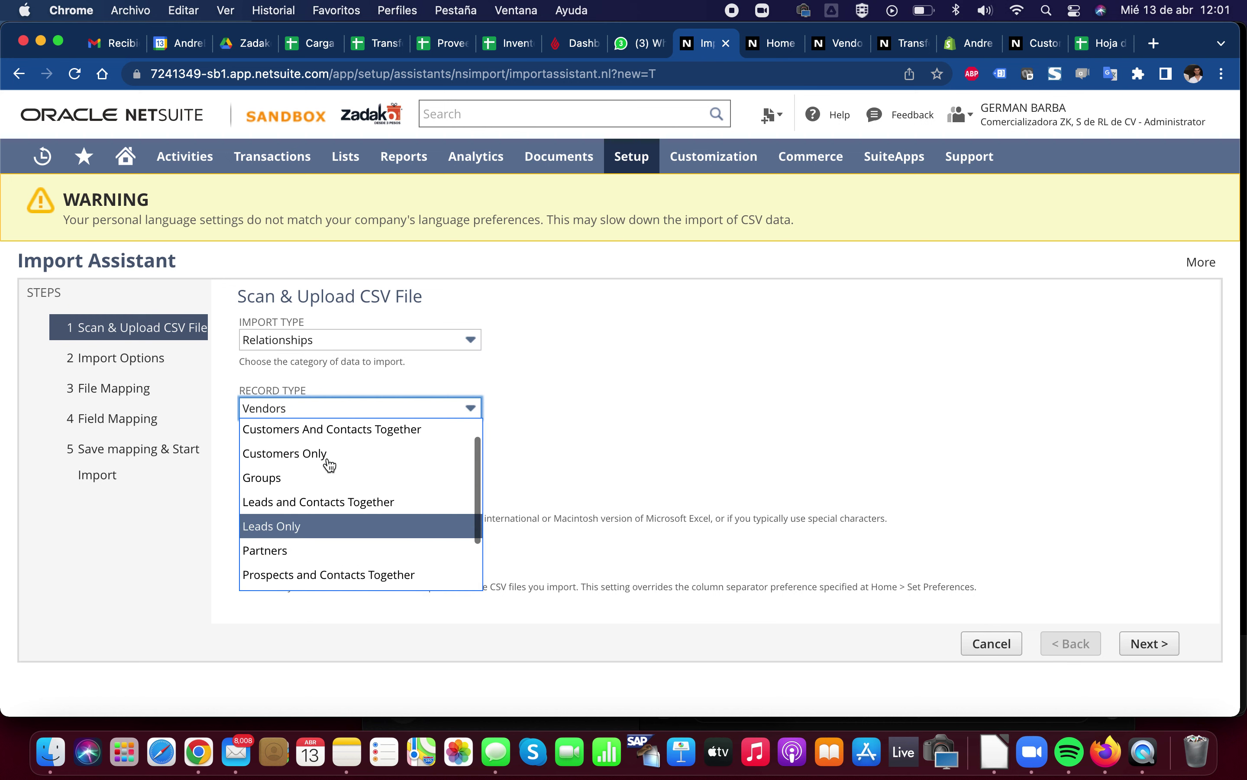
{"action": "scroll", "coordinate": [330, 466], "scroll_direction": "up", "scroll_amount": 1}
{"action": "scroll", "coordinate": [328, 466], "scroll_direction": "down", "scroll_amount": 2}
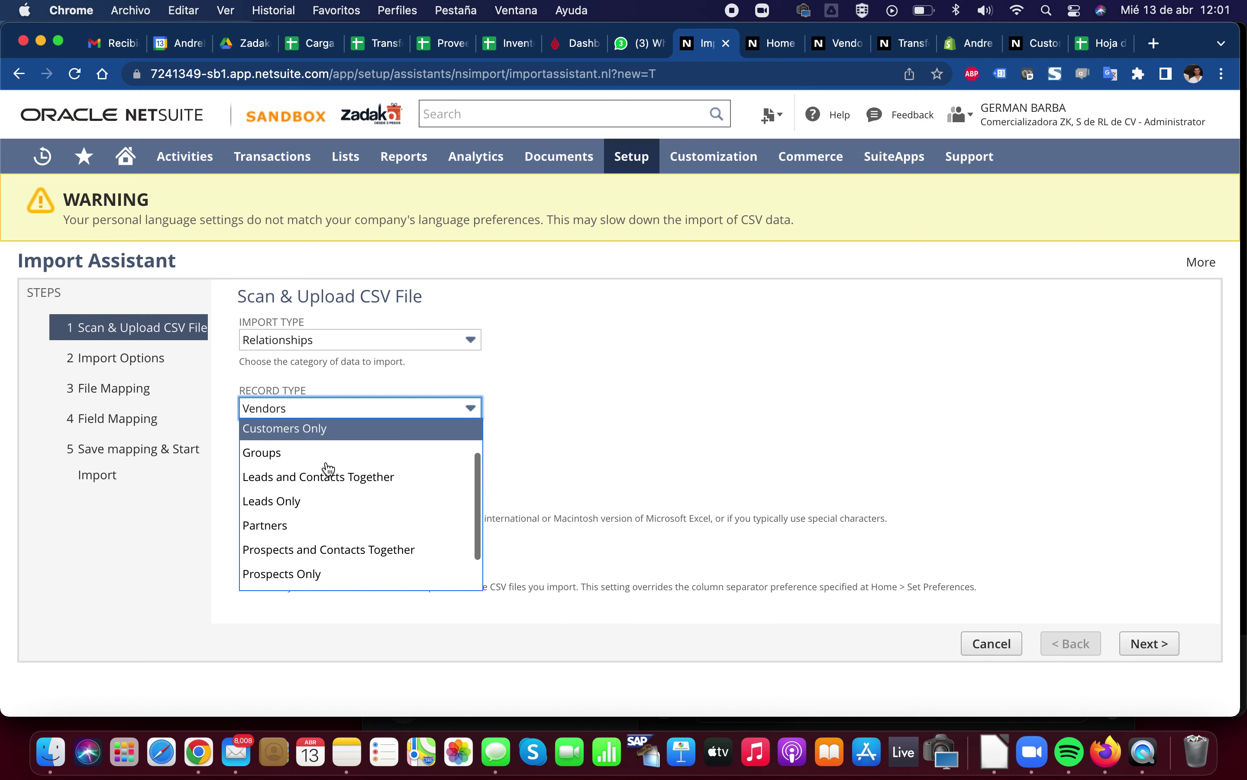
{"action": "scroll", "coordinate": [333, 530], "scroll_direction": "down", "scroll_amount": 2}
{"action": "scroll", "coordinate": [334, 531], "scroll_direction": "up", "scroll_amount": 3}
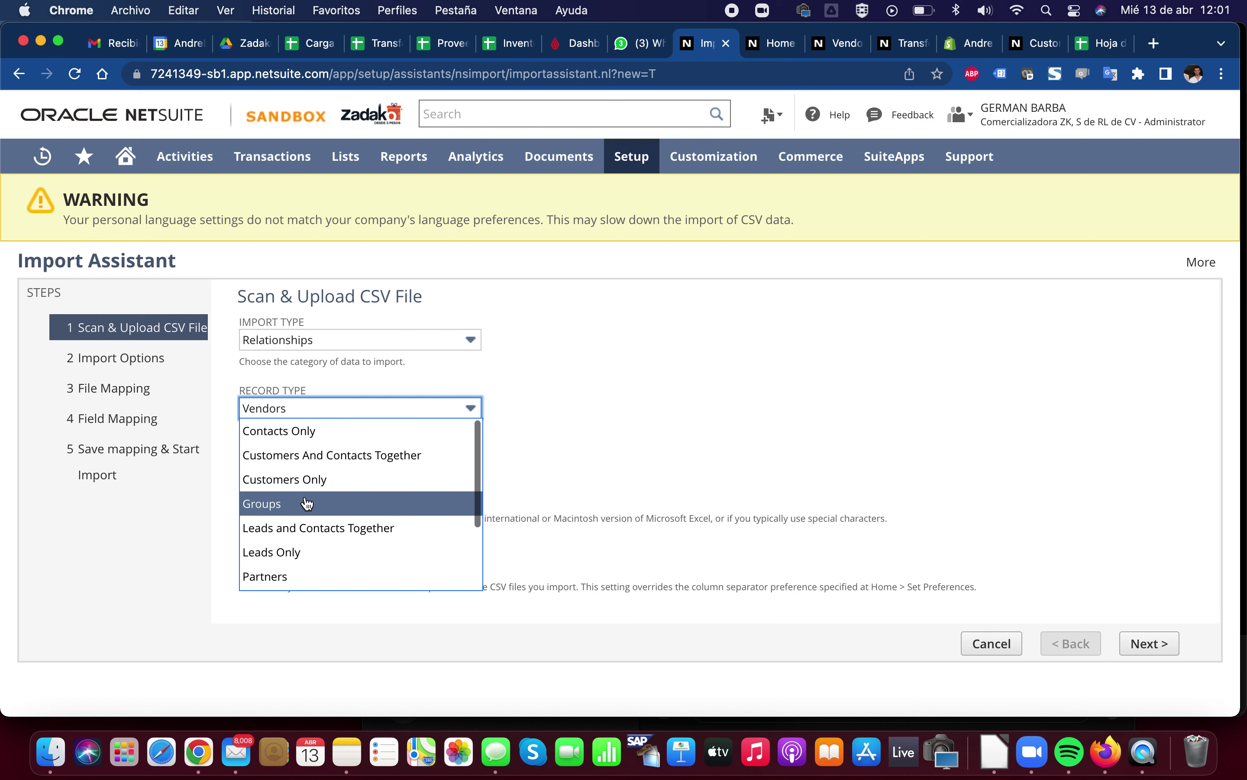
{"action": "left_click", "coordinate": [301, 482]}
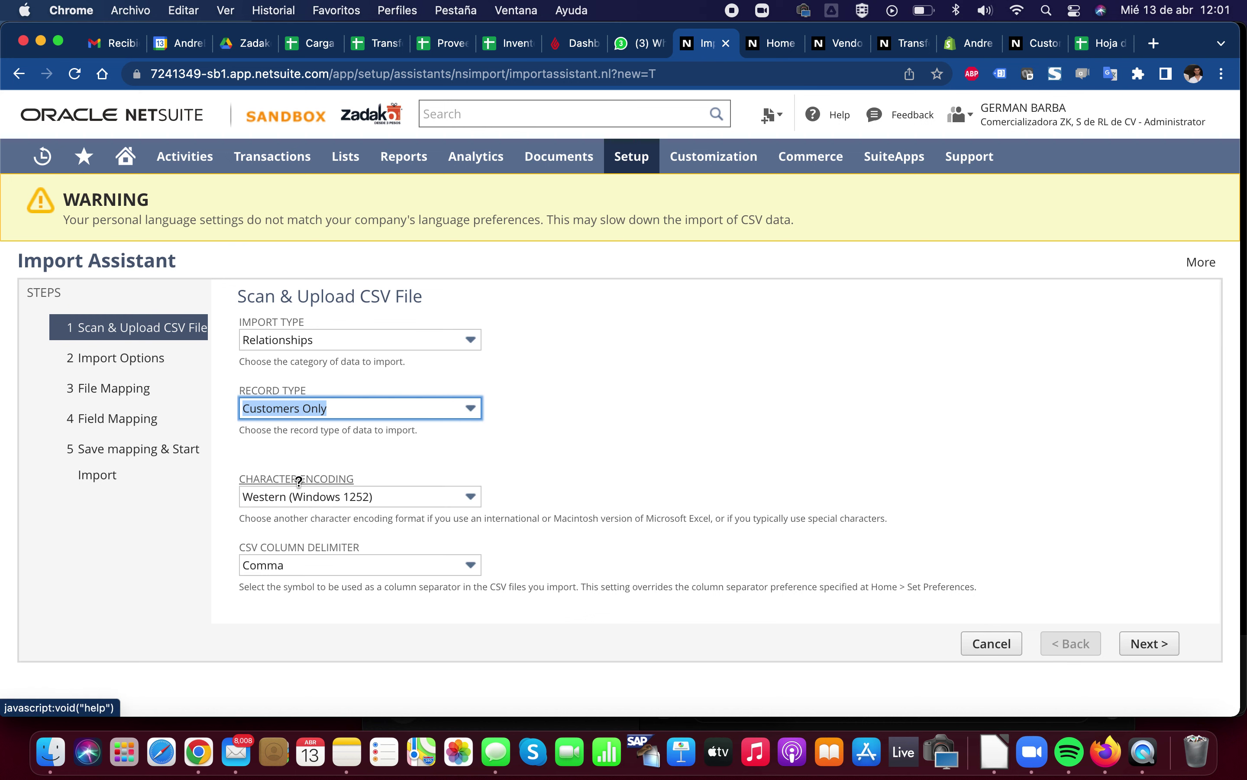
{"action": "scroll", "coordinate": [557, 435], "scroll_direction": "down", "scroll_amount": 4}
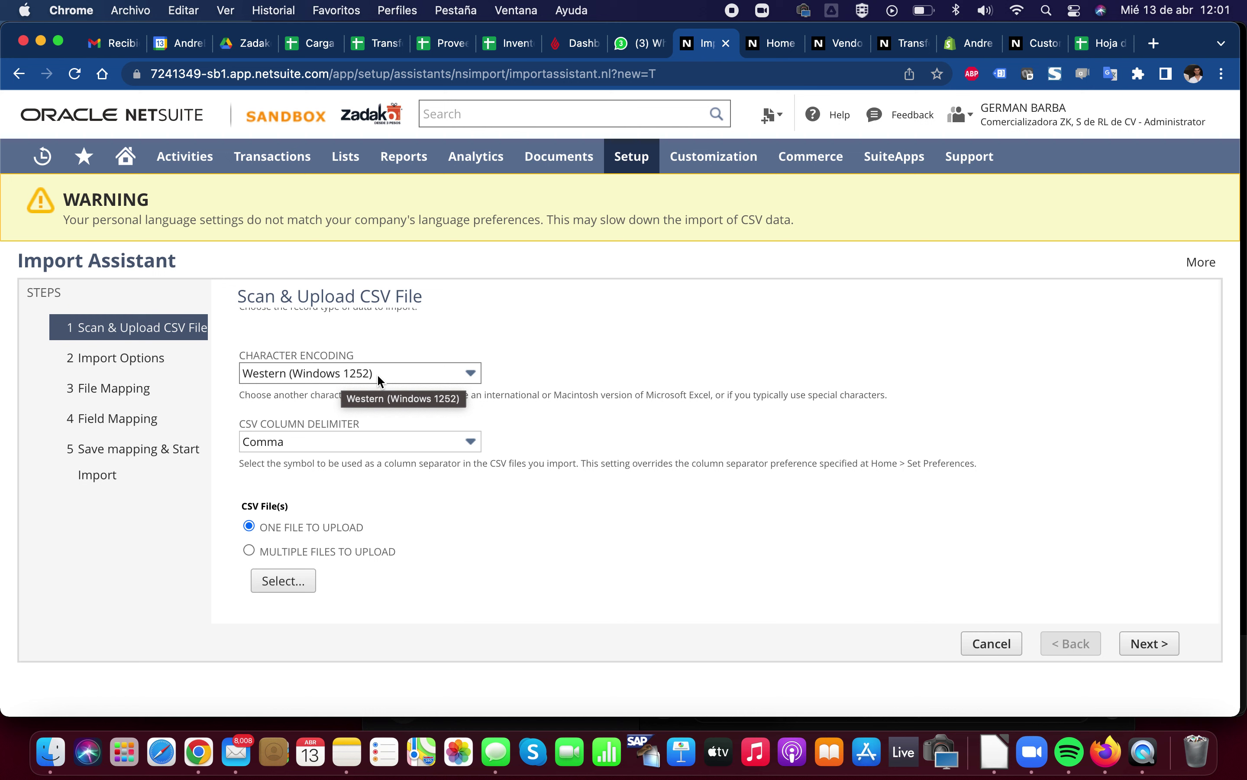
Set the character encoding to Unicode (UTF-8)
{"action": "left_click", "coordinate": [353, 374]}
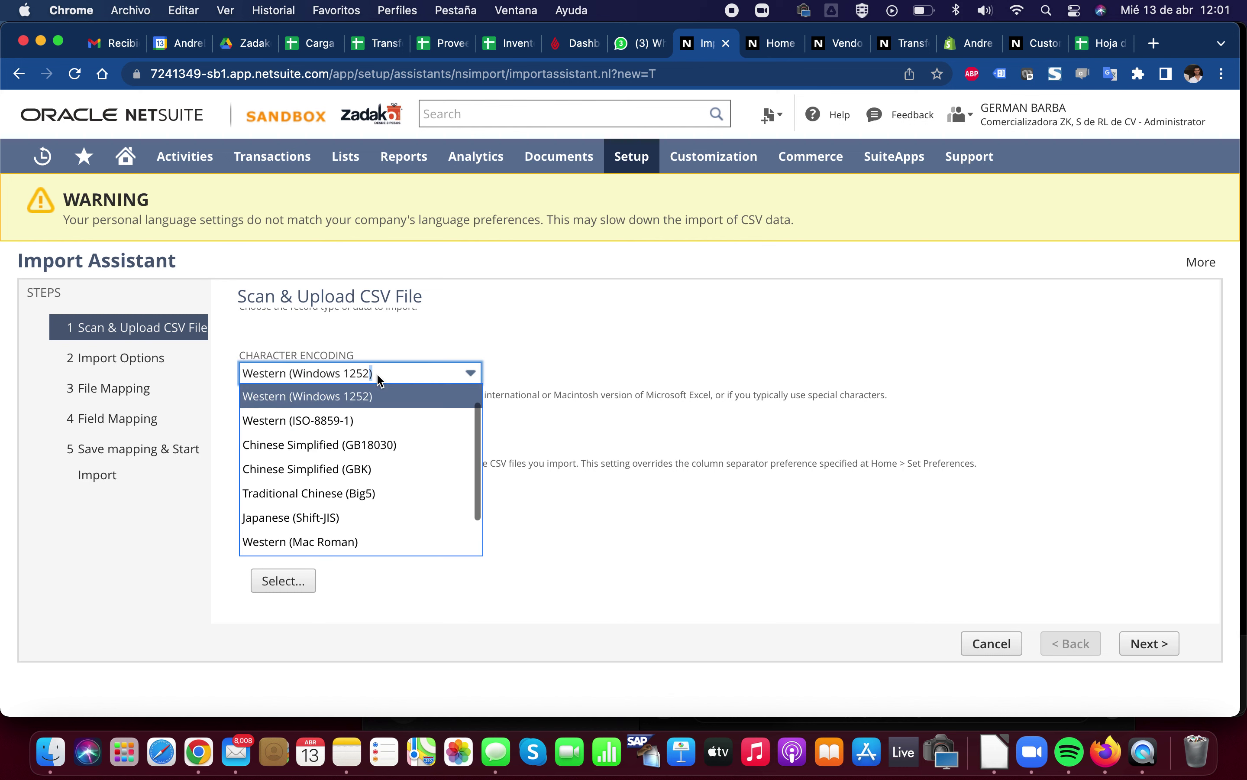
{"action": "scroll", "coordinate": [384, 410], "scroll_direction": "up", "scroll_amount": 1}
{"action": "left_click", "coordinate": [386, 396]}
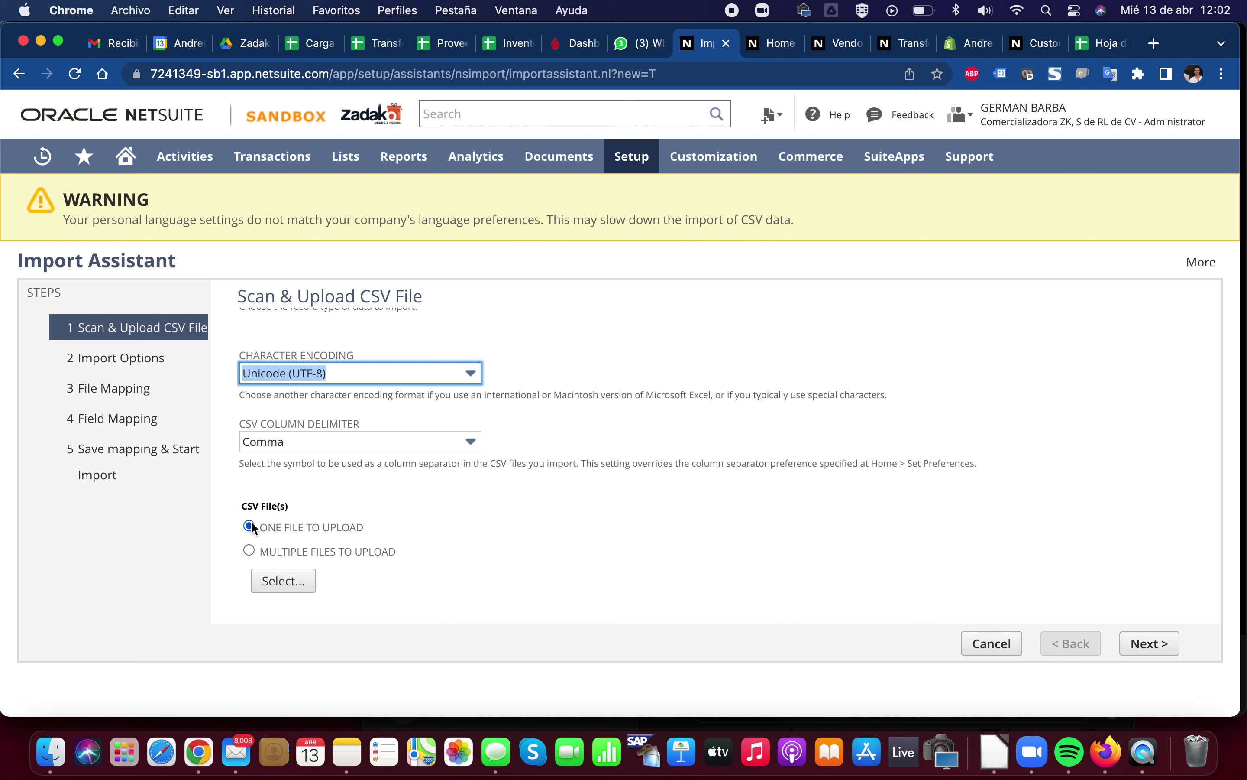
Switch to multiple files to upload and review the primary Customer file entry
{"action": "left_click", "coordinate": [250, 551]}
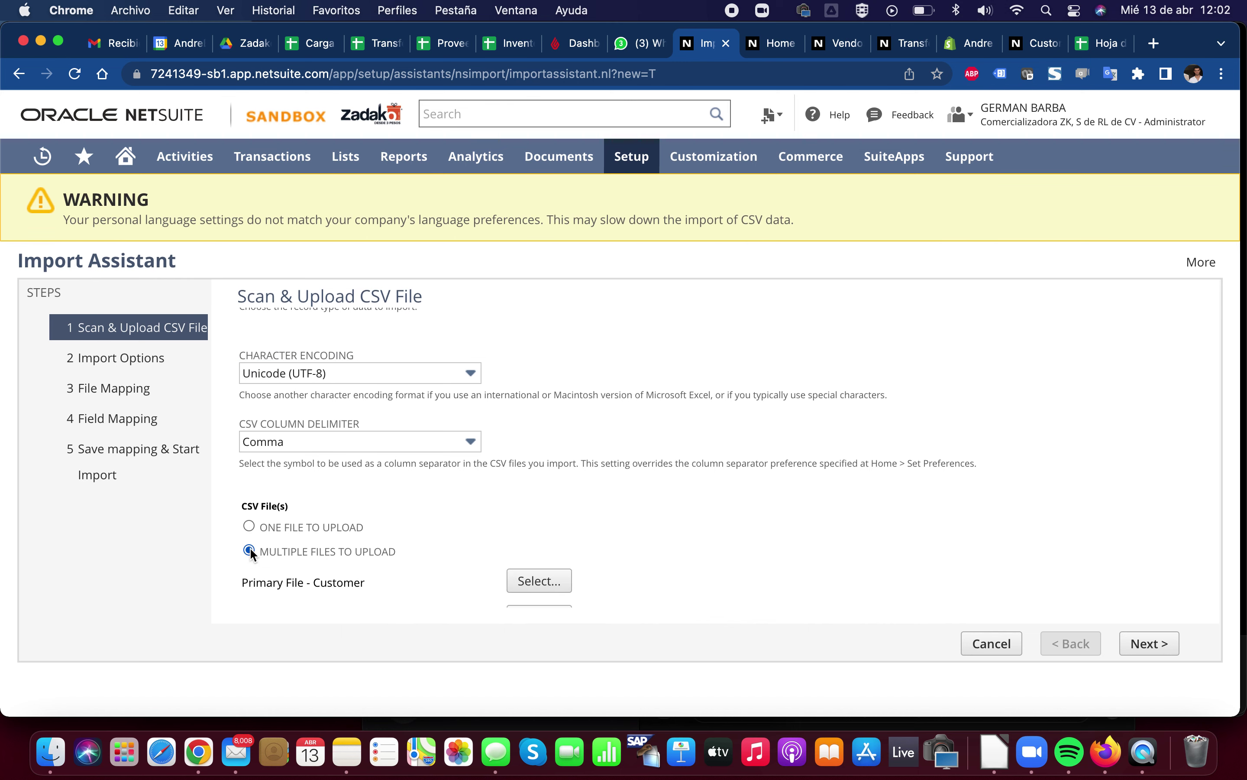
{"action": "scroll", "coordinate": [402, 529], "scroll_direction": "down", "scroll_amount": 4}
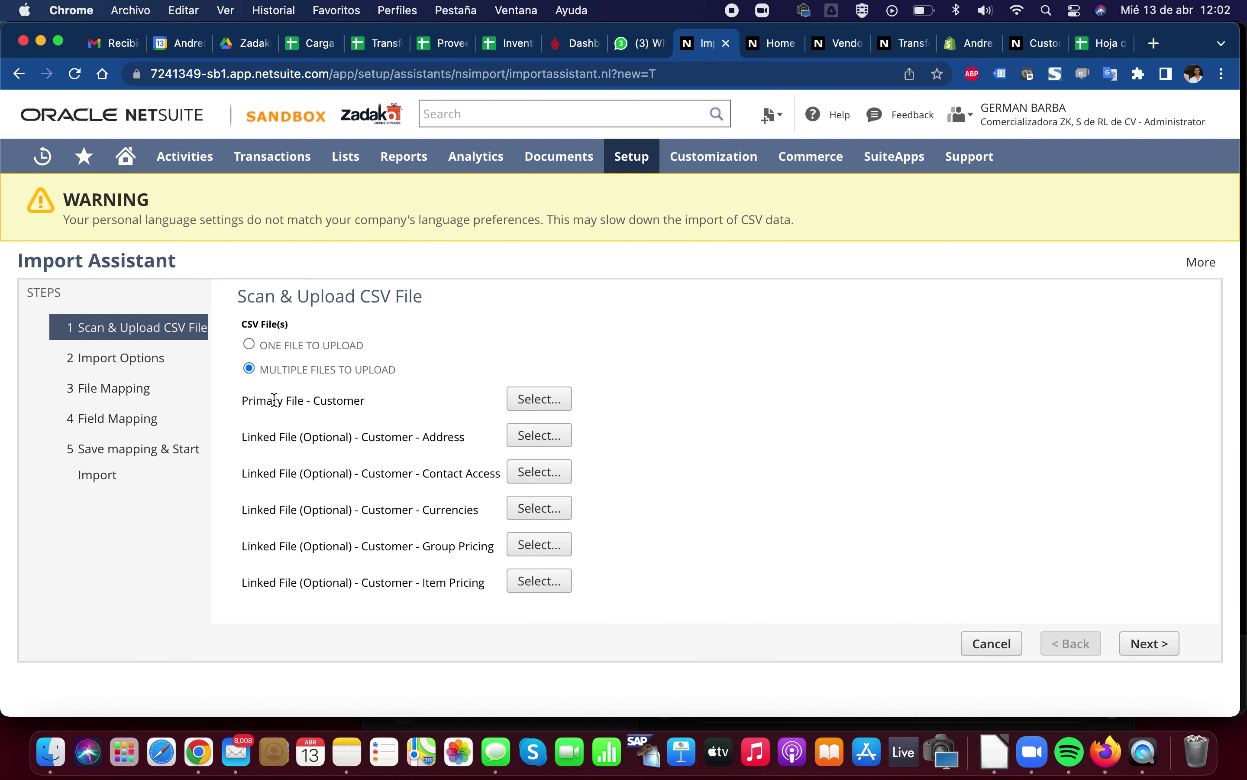
{"action": "left_click_drag", "start_coordinate": [360, 401], "coordinate": [254, 401]}
{"action": "left_click", "coordinate": [250, 398]}
On the new Customer form, select the Company type and view the Relationships subtab contacts
{"action": "left_click", "coordinate": [1031, 44]}
{"action": "scroll", "coordinate": [487, 392], "scroll_direction": "up", "scroll_amount": 10}
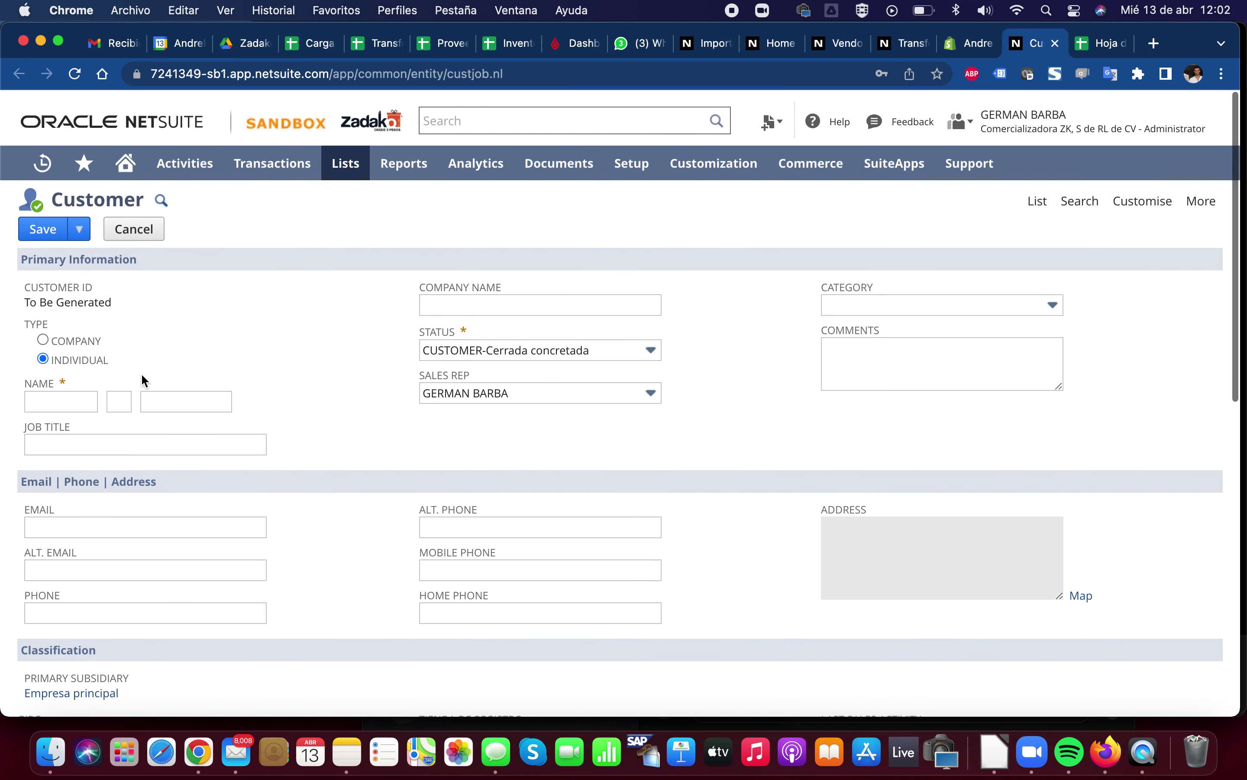
{"action": "left_click", "coordinate": [41, 331]}
{"action": "scroll", "coordinate": [254, 409], "scroll_direction": "down", "scroll_amount": 6}
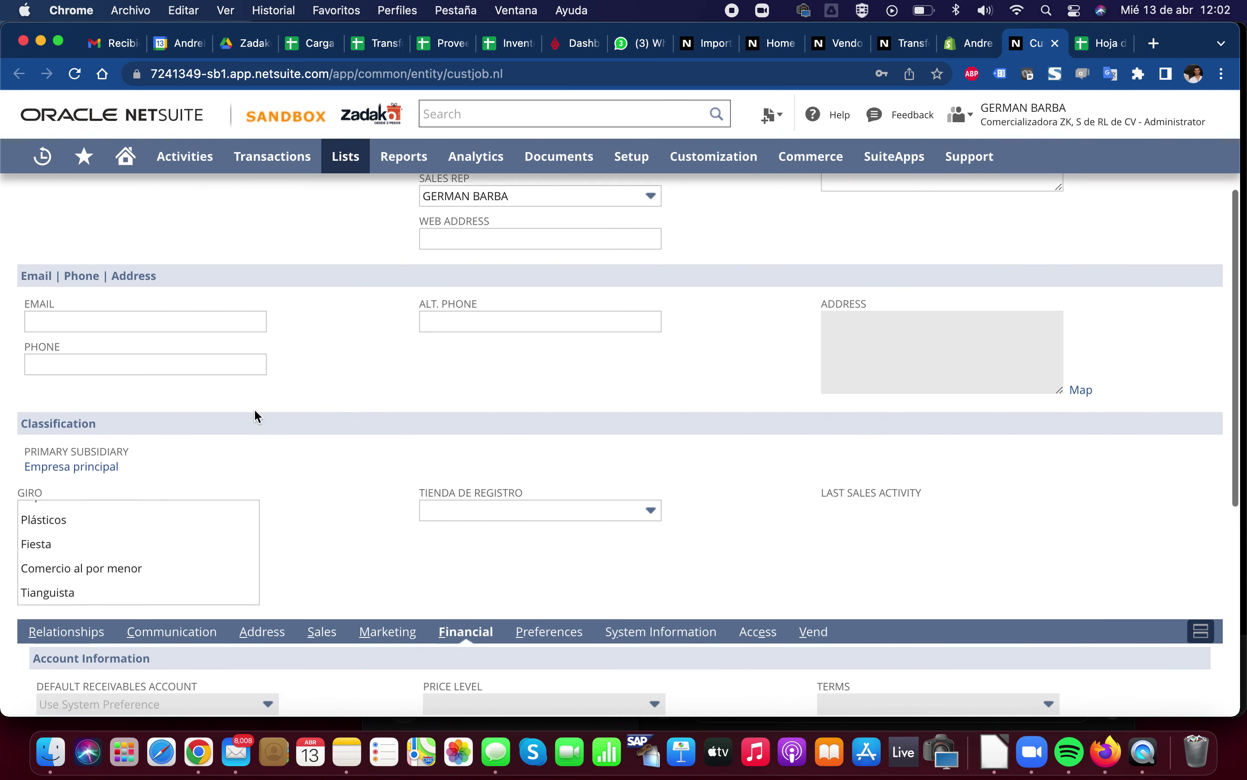
{"action": "left_click", "coordinate": [35, 473]}
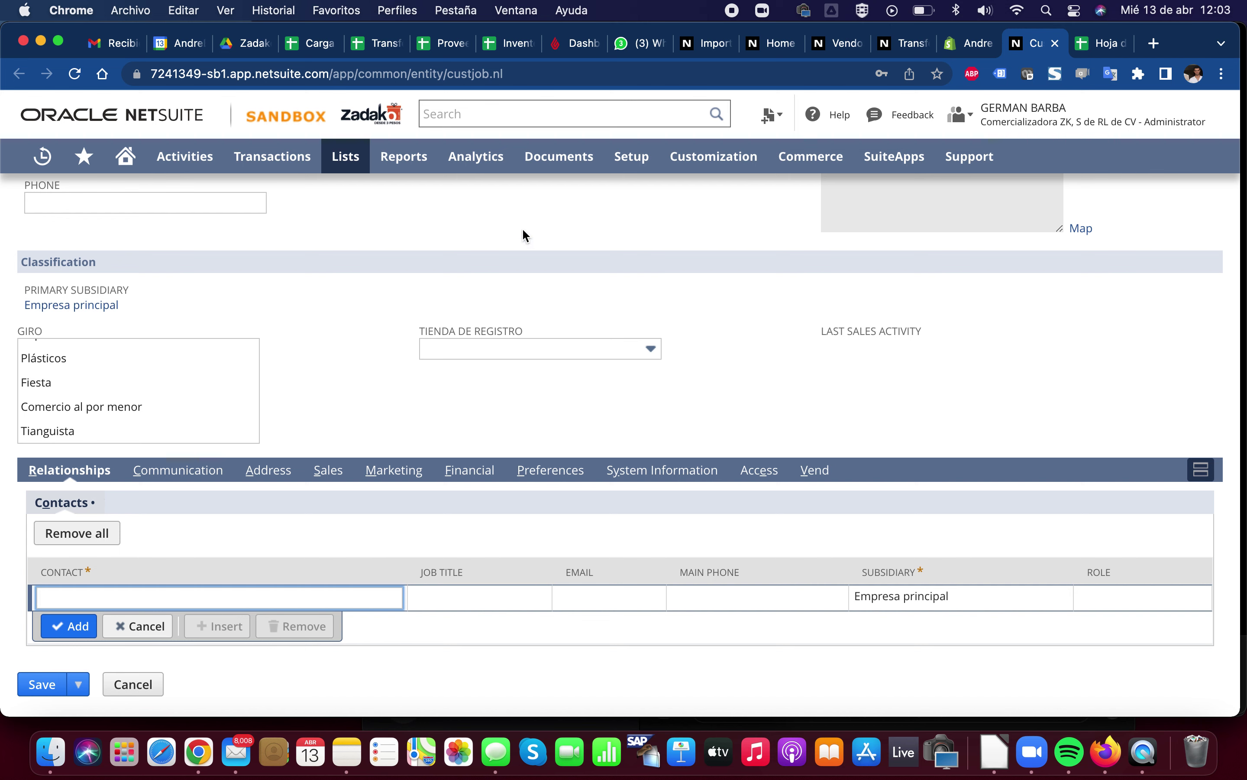
{"action": "scroll", "coordinate": [291, 304], "scroll_direction": "up", "scroll_amount": 1}
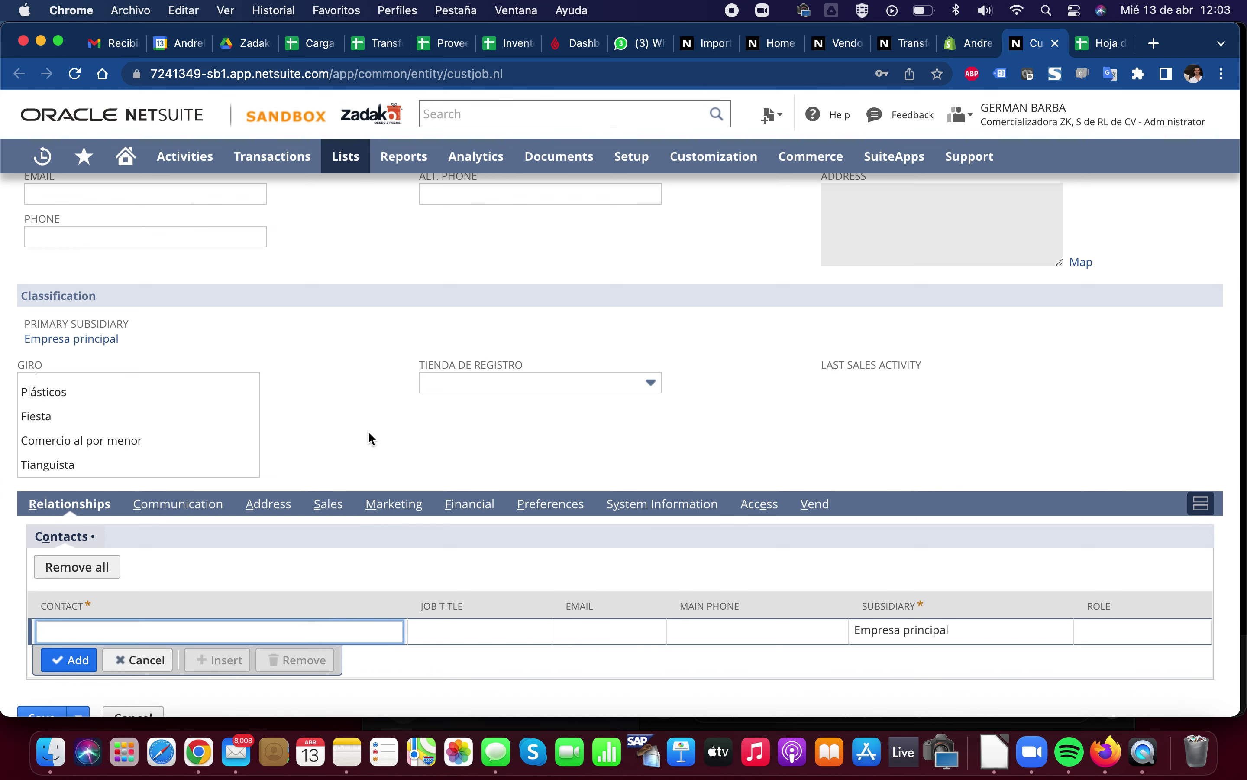
{"action": "left_click", "coordinate": [308, 43]}
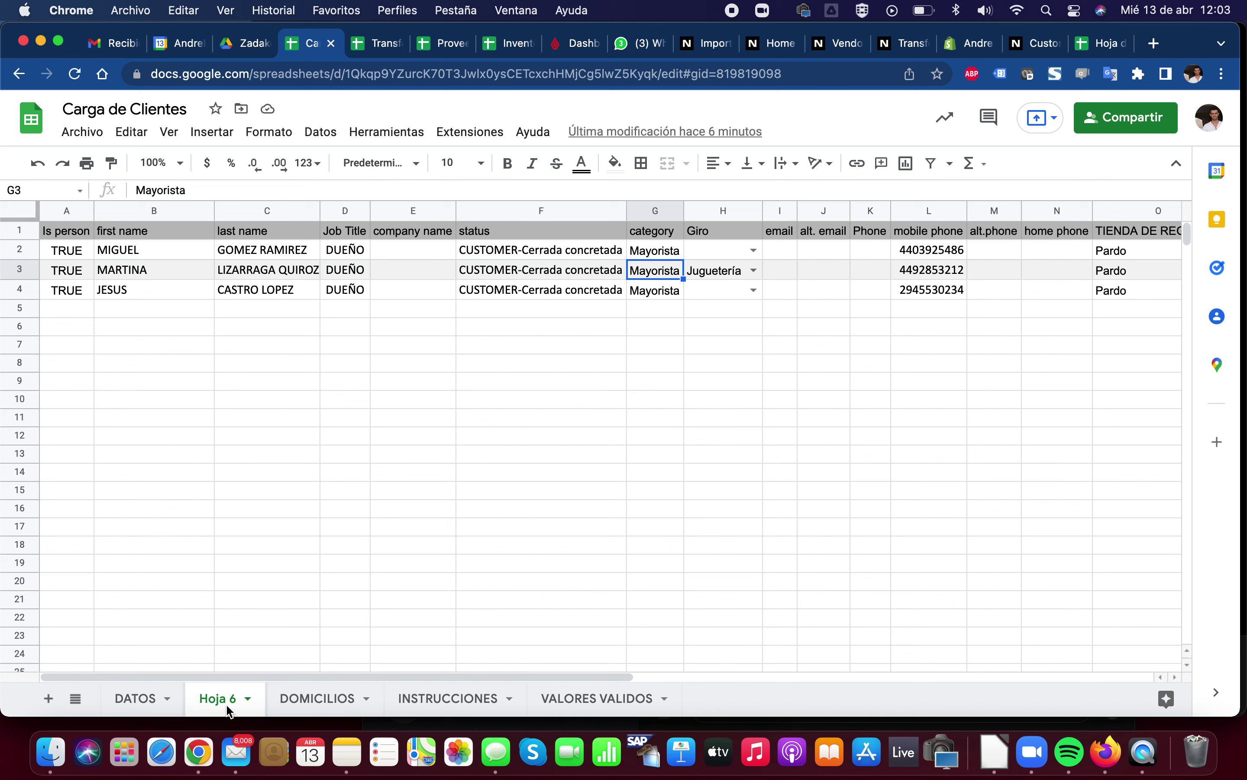
Insert a new column A headed EXTERNAL ID and auto-fit its width
{"action": "left_click", "coordinate": [66, 212]}
{"action": "right_click", "coordinate": [66, 216]}
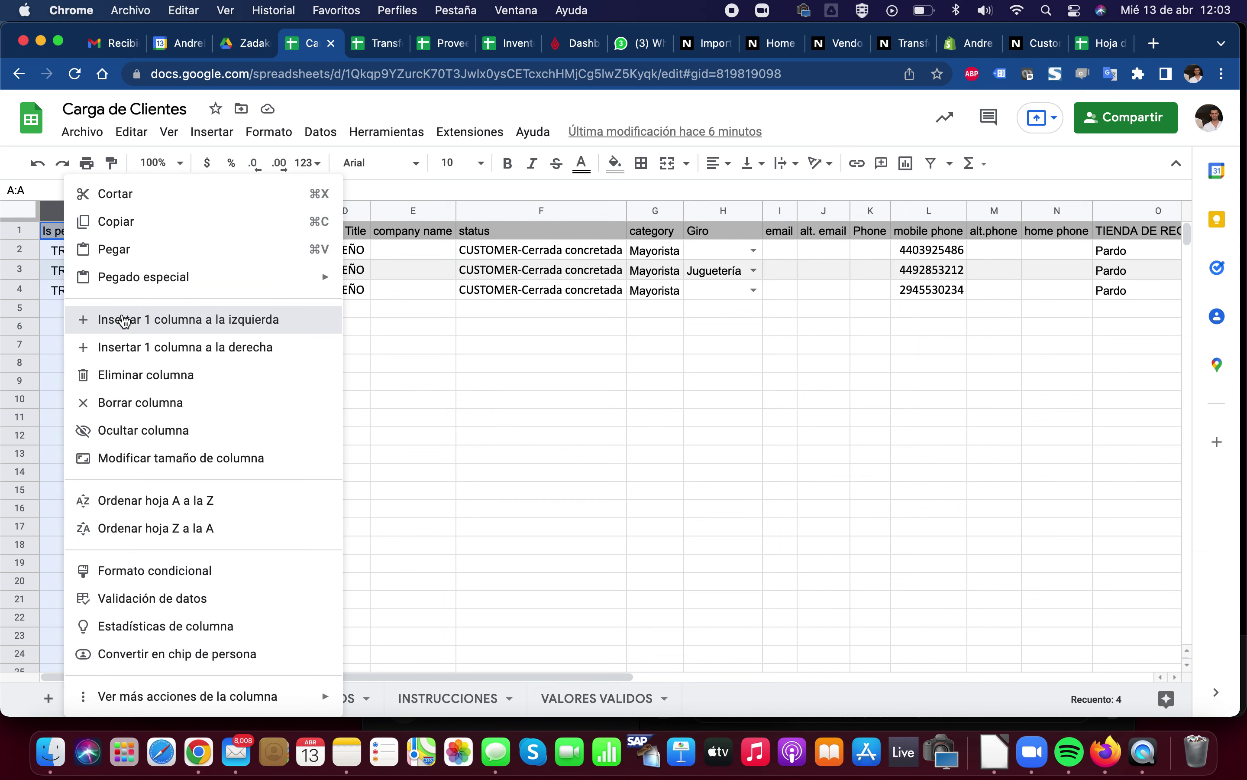
{"action": "left_click", "coordinate": [123, 320]}
{"action": "type", "text": "EXTERNAL "}
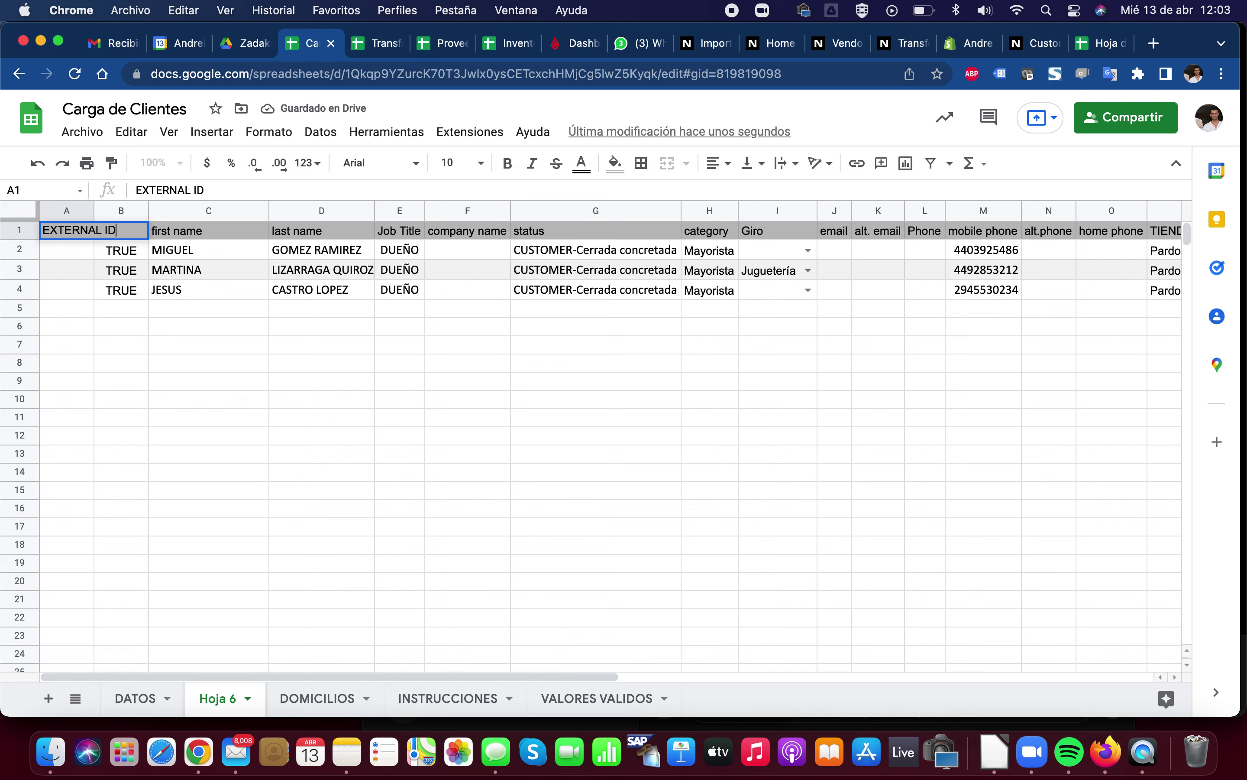
{"action": "type", "text": "ID"}
{"action": "key", "text": "Return"}
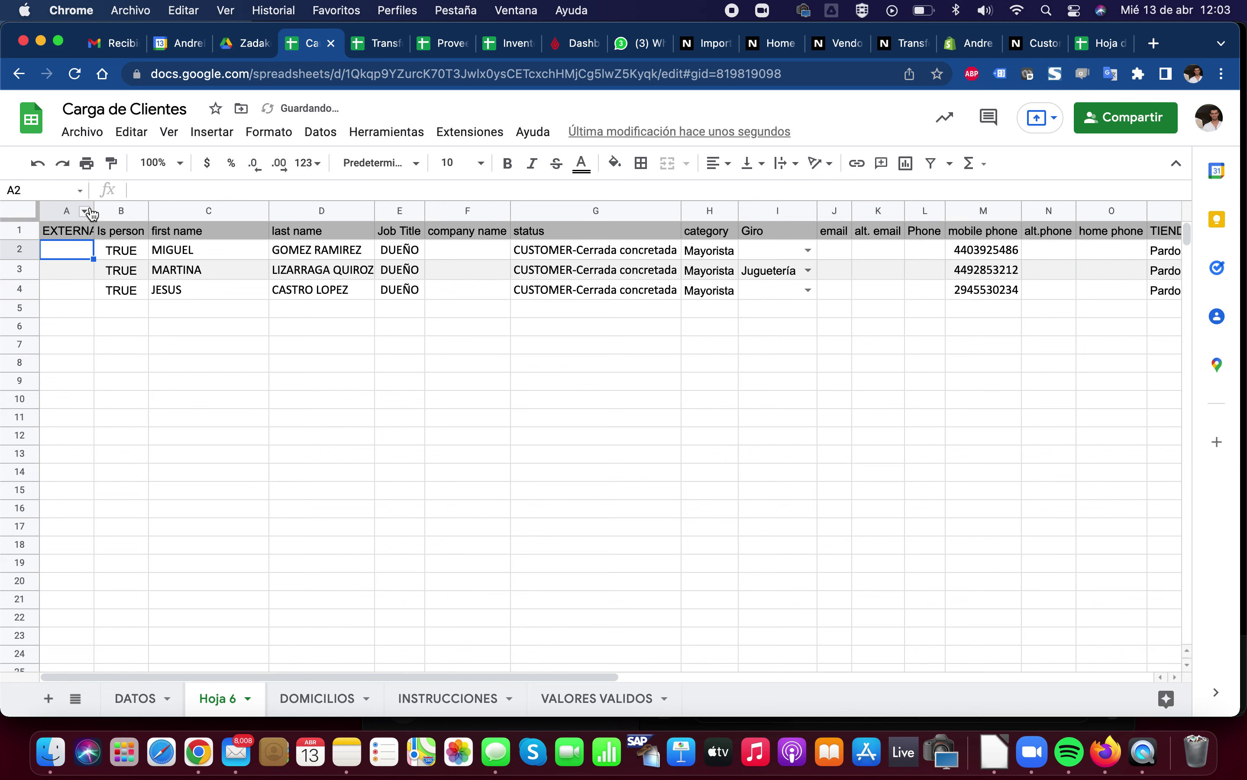
{"action": "double_click", "coordinate": [93, 211]}
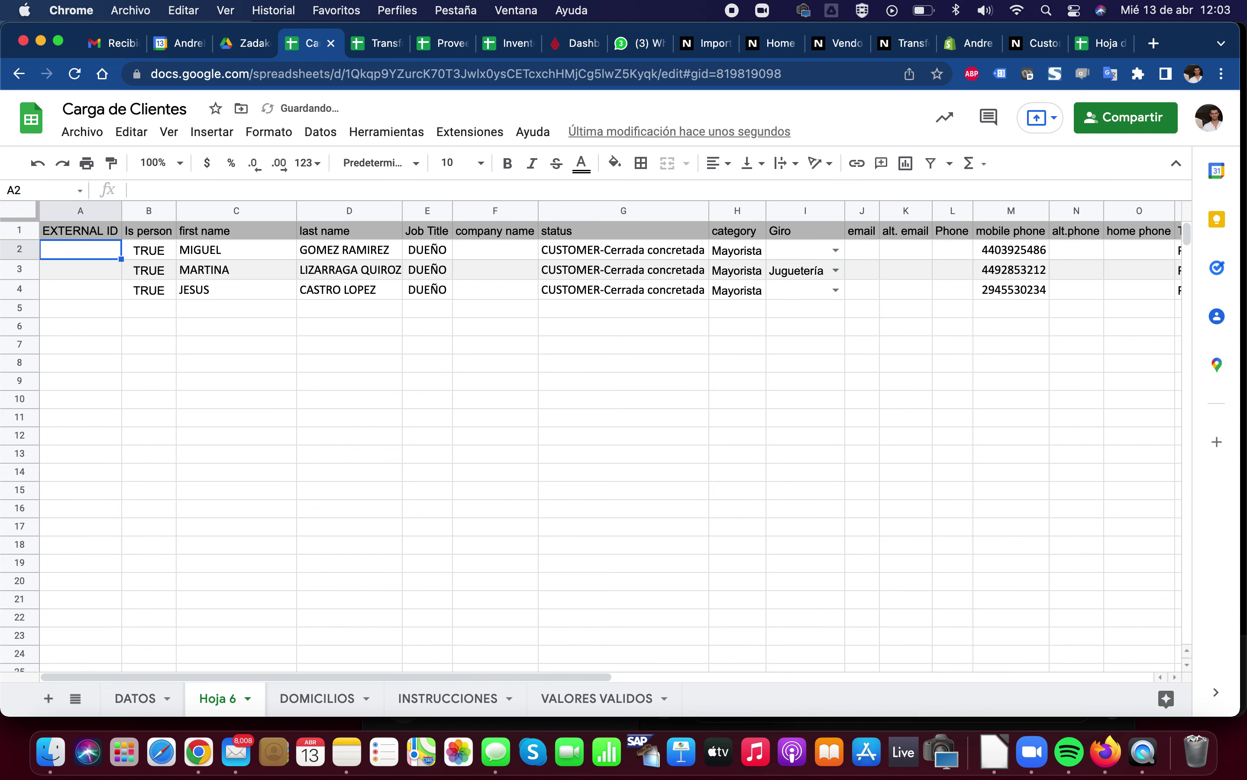
Fill external IDs 1, 2 and 3 into A2:A4
{"action": "type", "text": "1"}
{"action": "key", "text": "Return"}
{"action": "type", "text": "2"}
{"action": "key", "text": "Return"}
{"action": "type", "text": "3"}
{"action": "key", "text": "Return"}
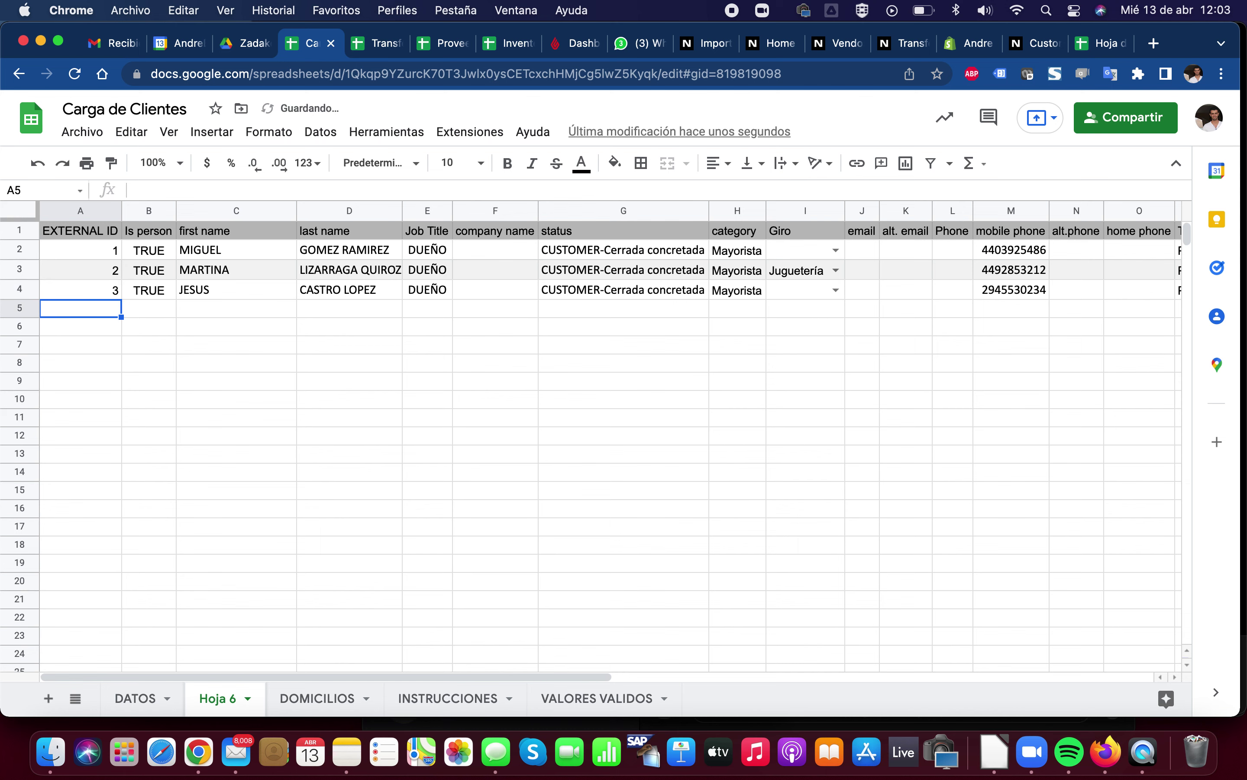
{"action": "key", "text": "Up"}
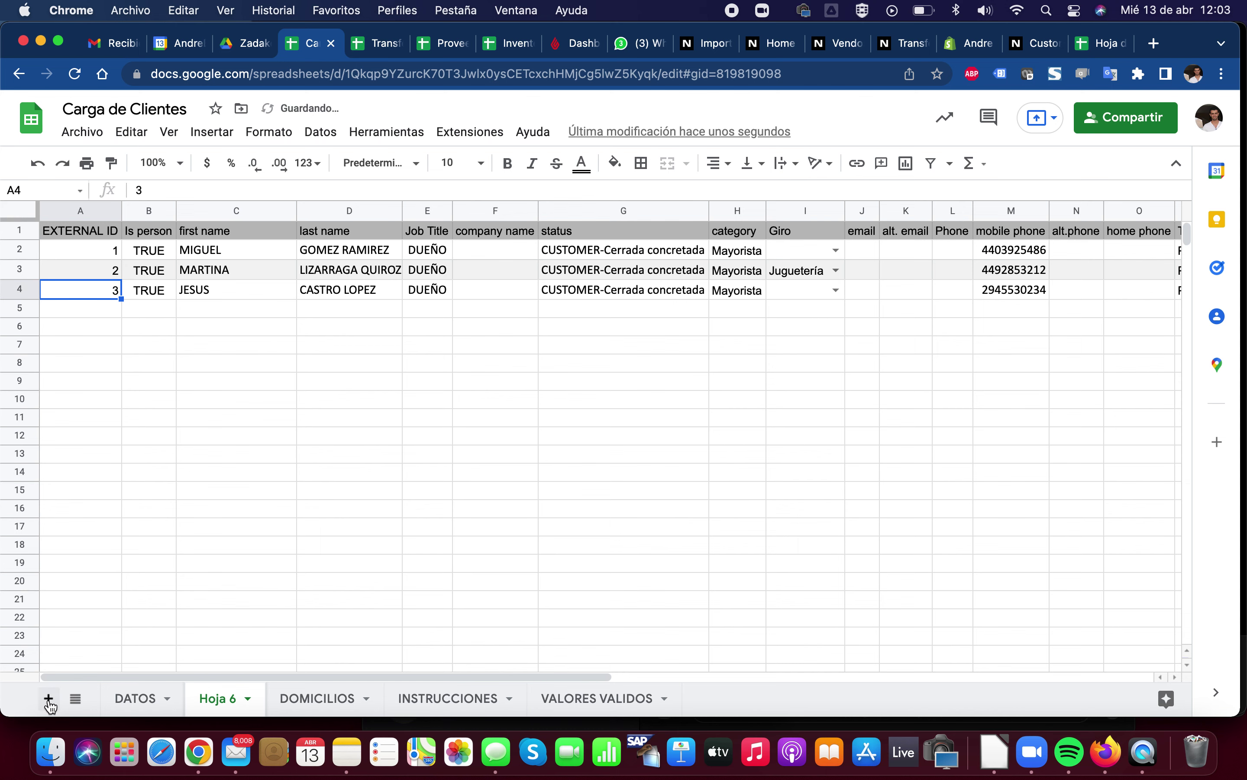
Add sheet Hoja 7, paste the EXTERNAL ID heading into A1 and enter 1 in A2
{"action": "left_click", "coordinate": [48, 699]}
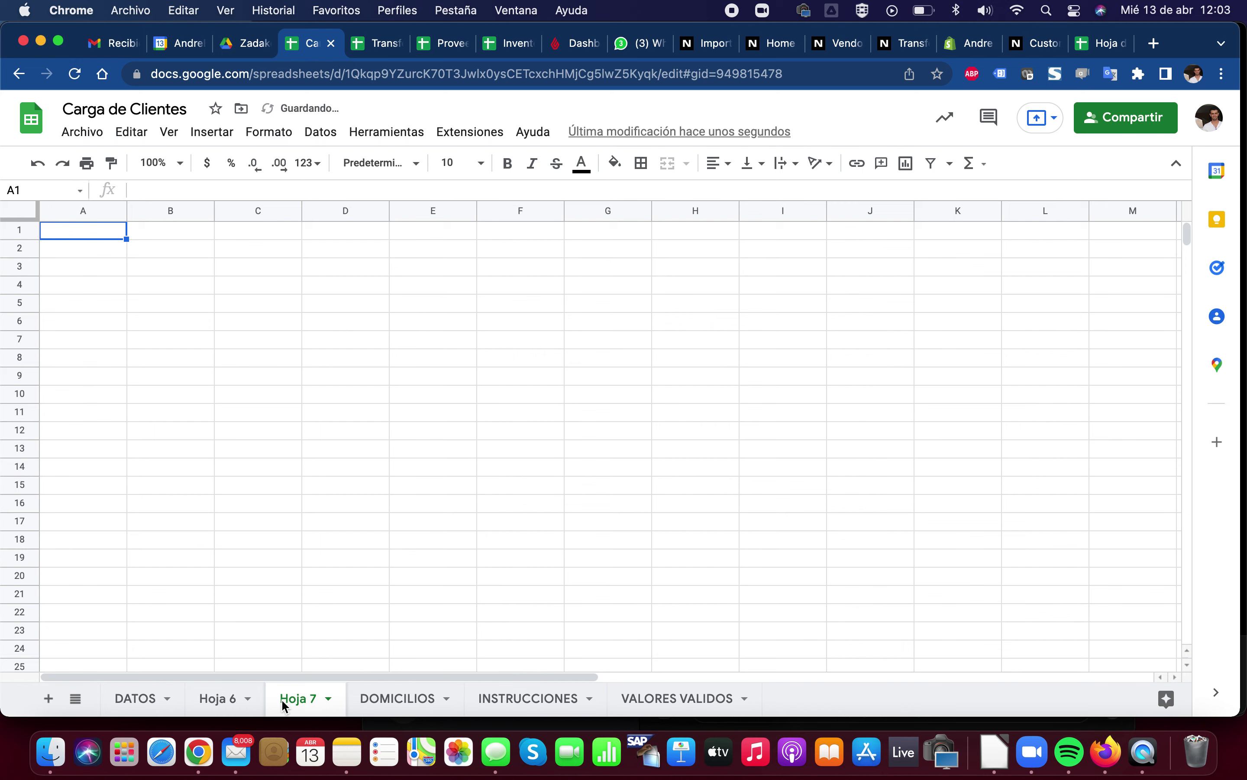
{"action": "left_click", "coordinate": [211, 697]}
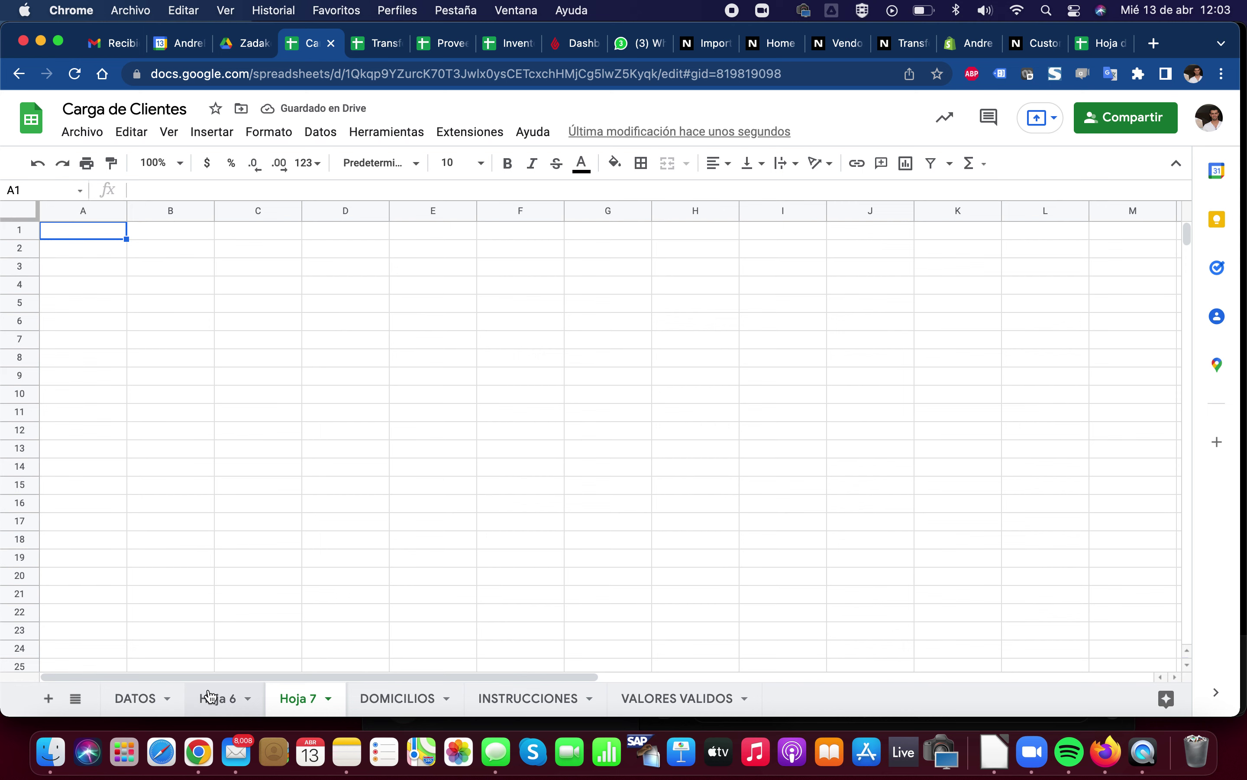
{"action": "key", "text": "Up"}
{"action": "key", "text": "Up"}
{"action": "key", "text": "Up"}
{"action": "key", "text": "super+c"}
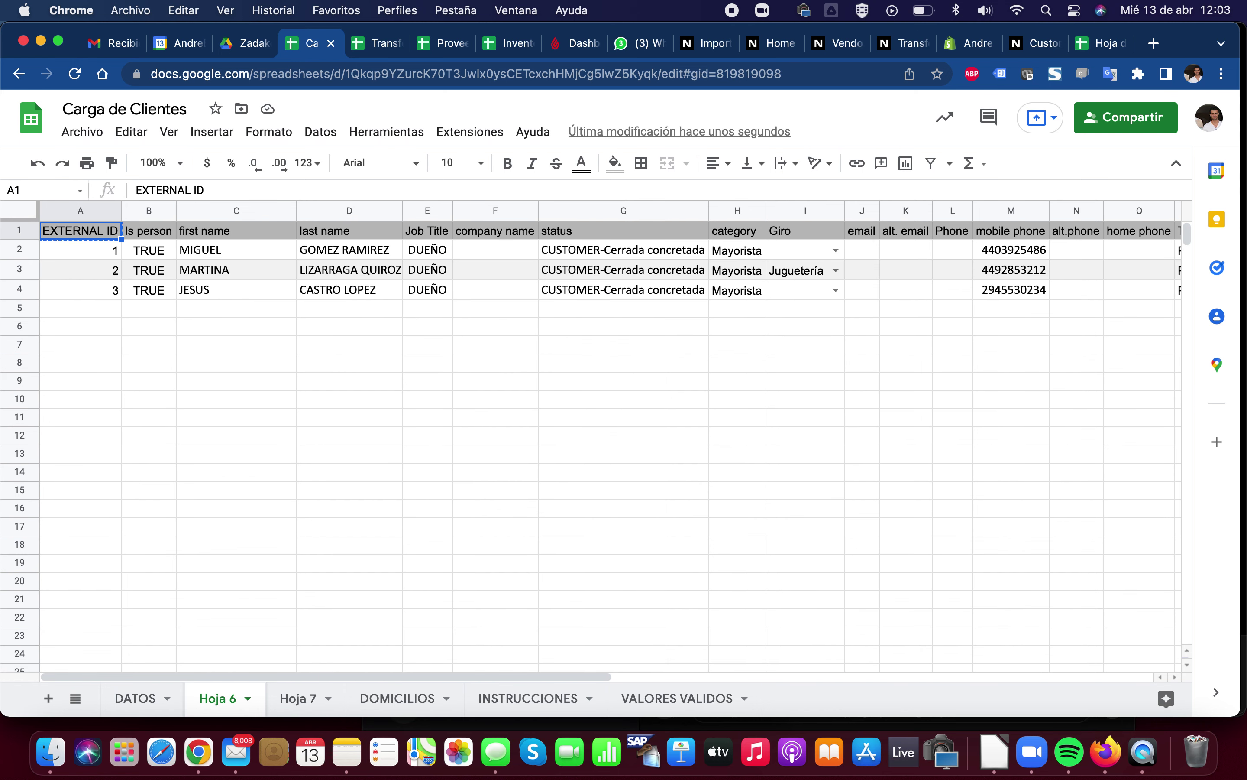
{"action": "left_click", "coordinate": [291, 702]}
{"action": "key", "text": "super+v"}
{"action": "key", "text": "Down"}
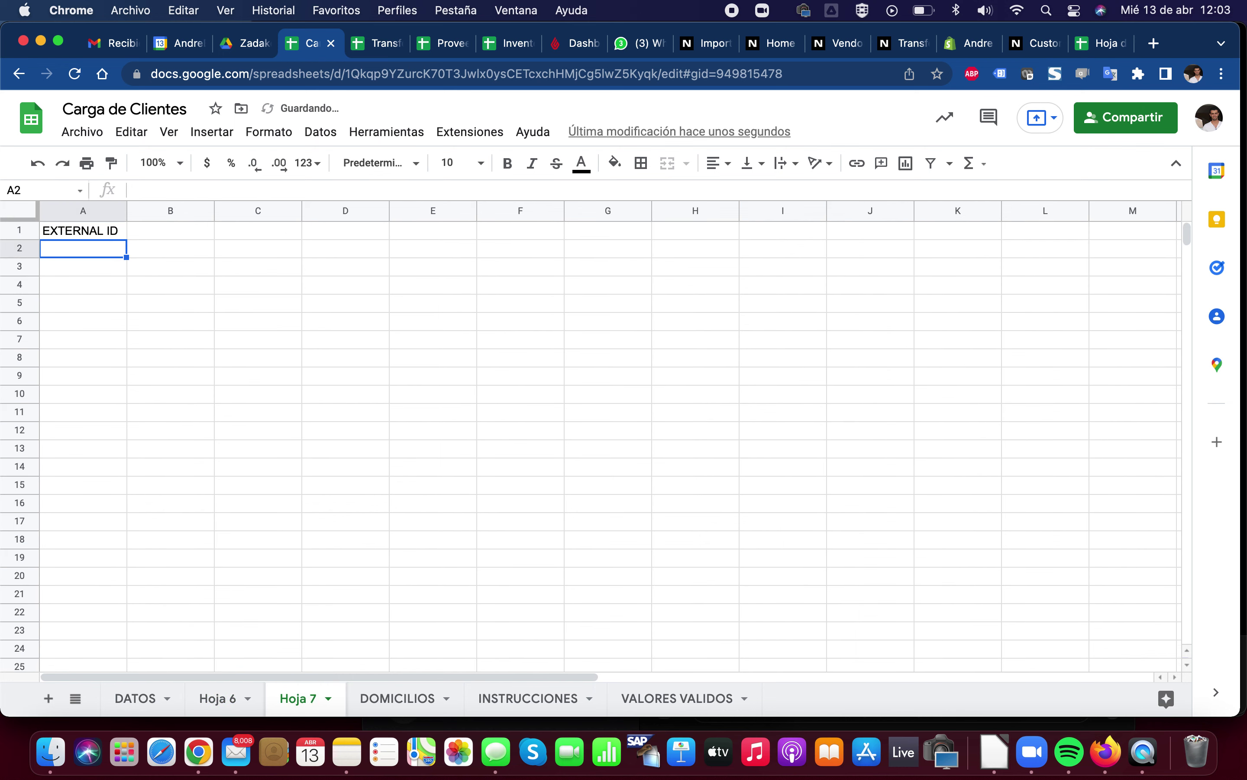
{"action": "type", "text": "1"}
{"action": "key", "text": "Right"}
{"action": "key", "text": "Up"}
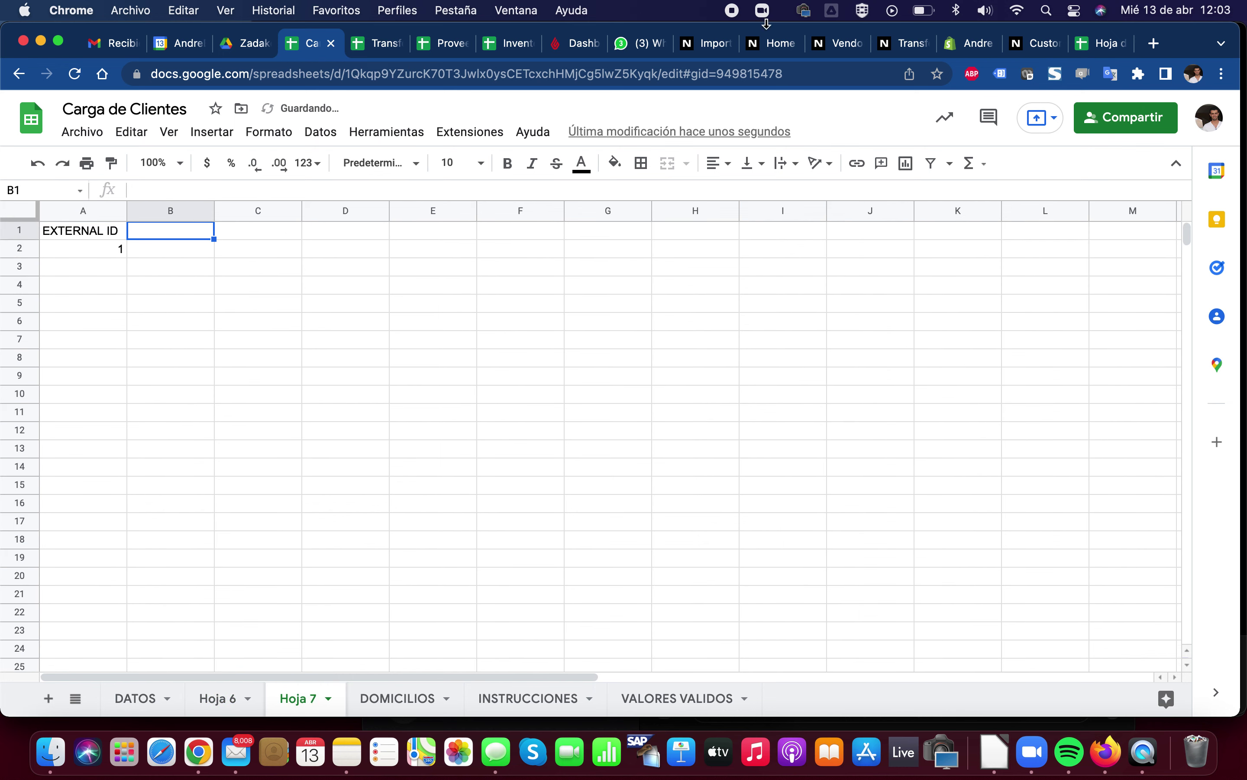
Check the contact role list on the NetSuite customer form, then return to Carga de Clientes
{"action": "left_click", "coordinate": [1031, 44]}
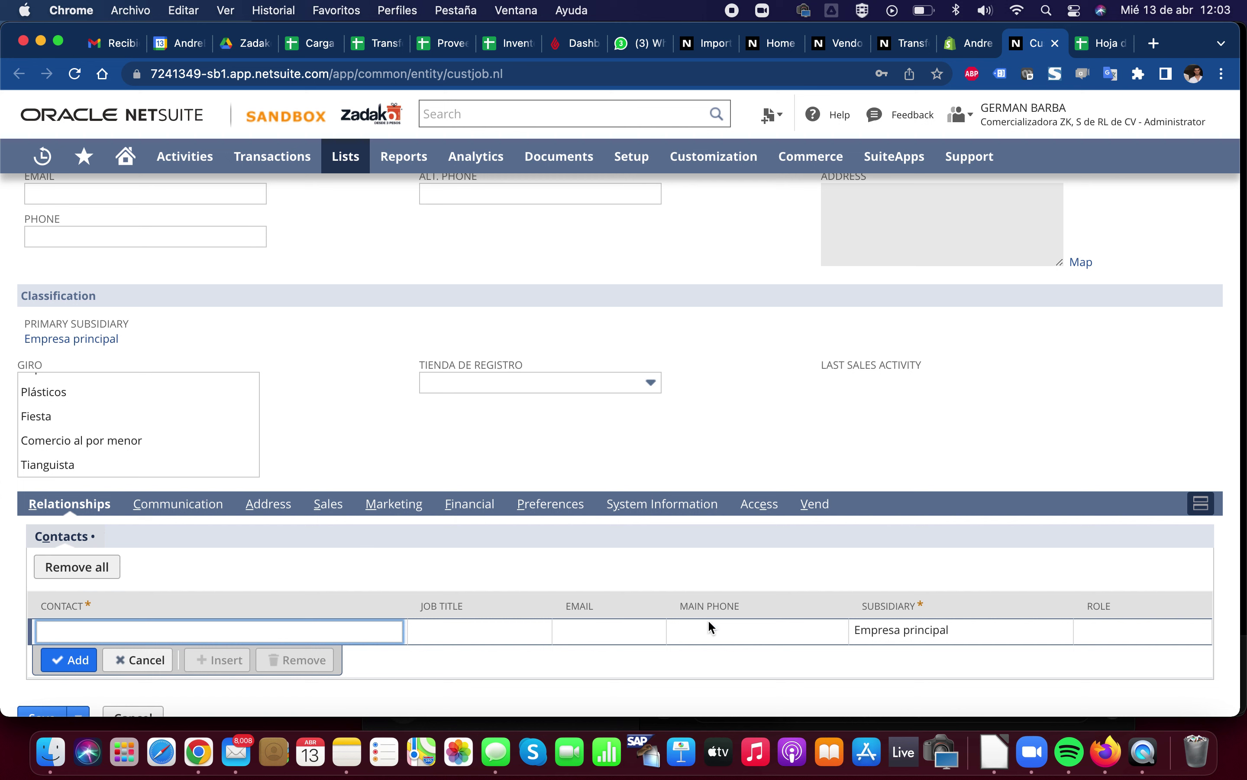
{"action": "left_click", "coordinate": [1103, 624]}
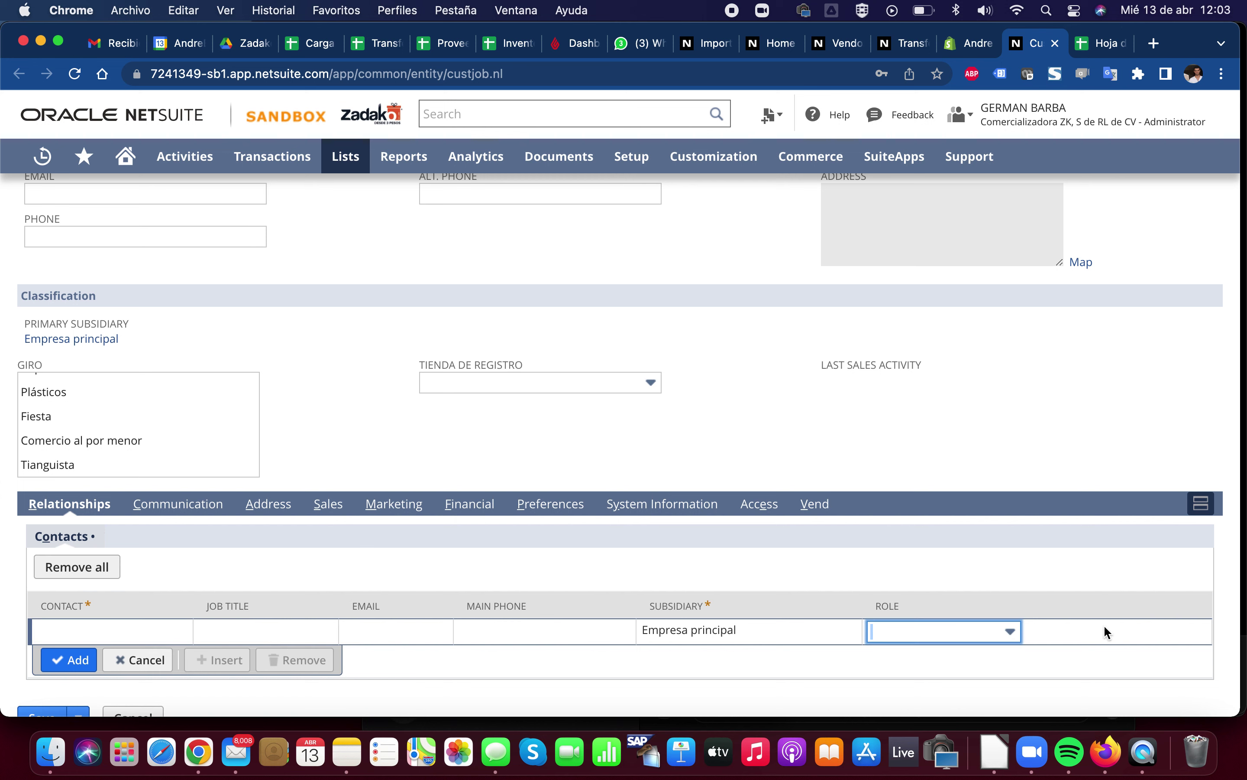
{"action": "left_click", "coordinate": [980, 637]}
{"action": "left_click", "coordinate": [969, 639]}
{"action": "left_click", "coordinate": [1091, 51]}
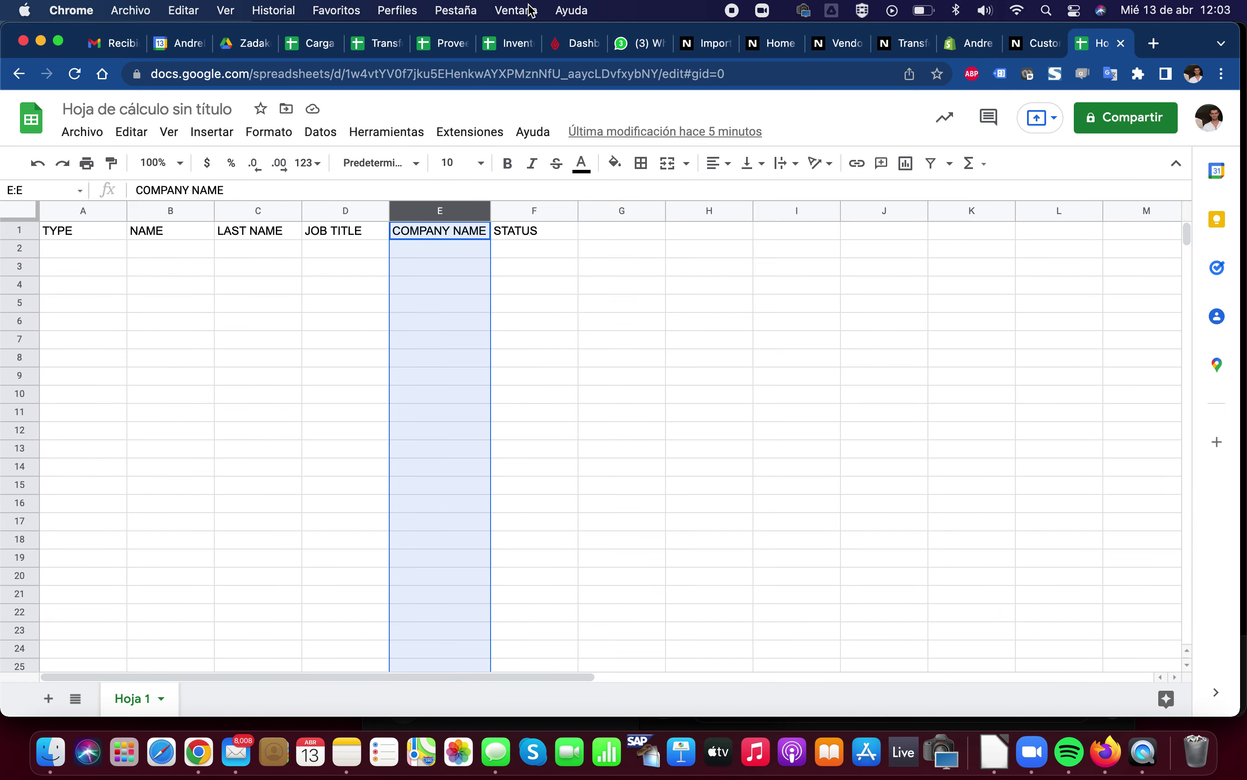
{"action": "left_click", "coordinate": [312, 43]}
Add CONTACT and ROLE headings in B1:C1 and the first contact with role COMPRAS
{"action": "type", "text": "CONTACT"}
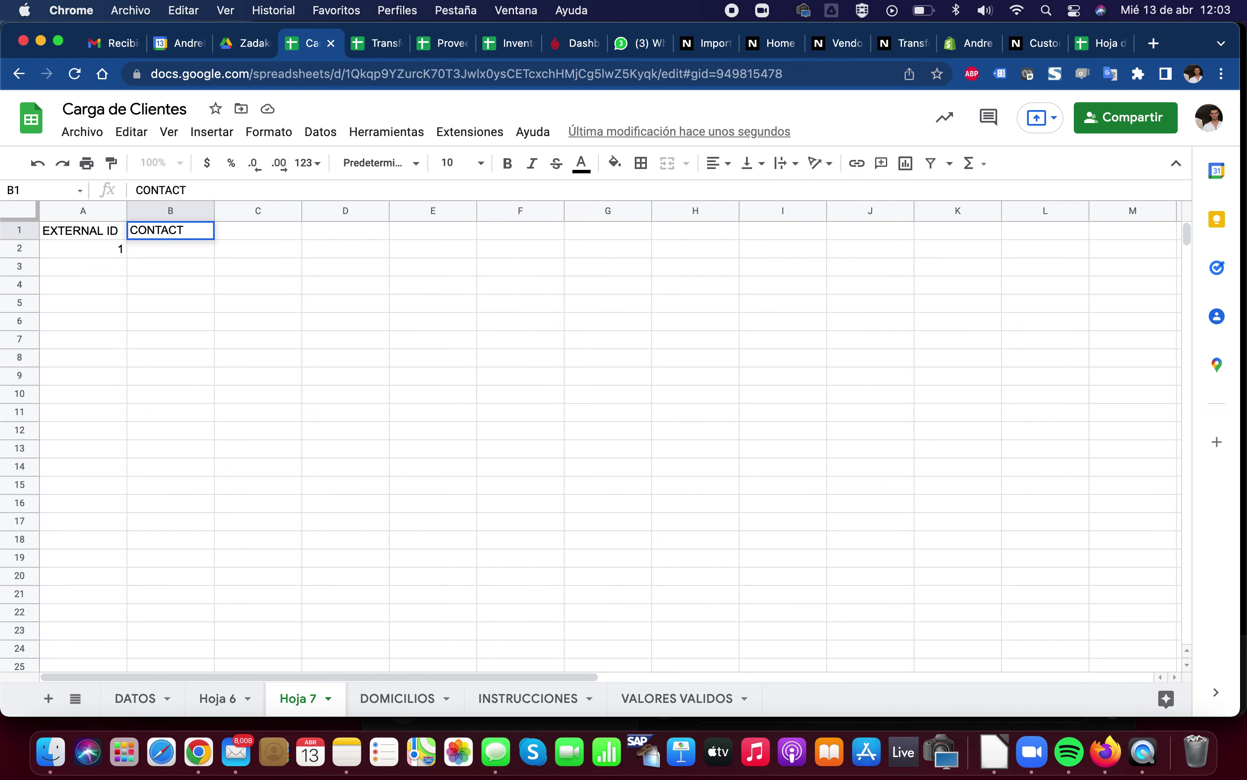
{"action": "key", "text": "Tab"}
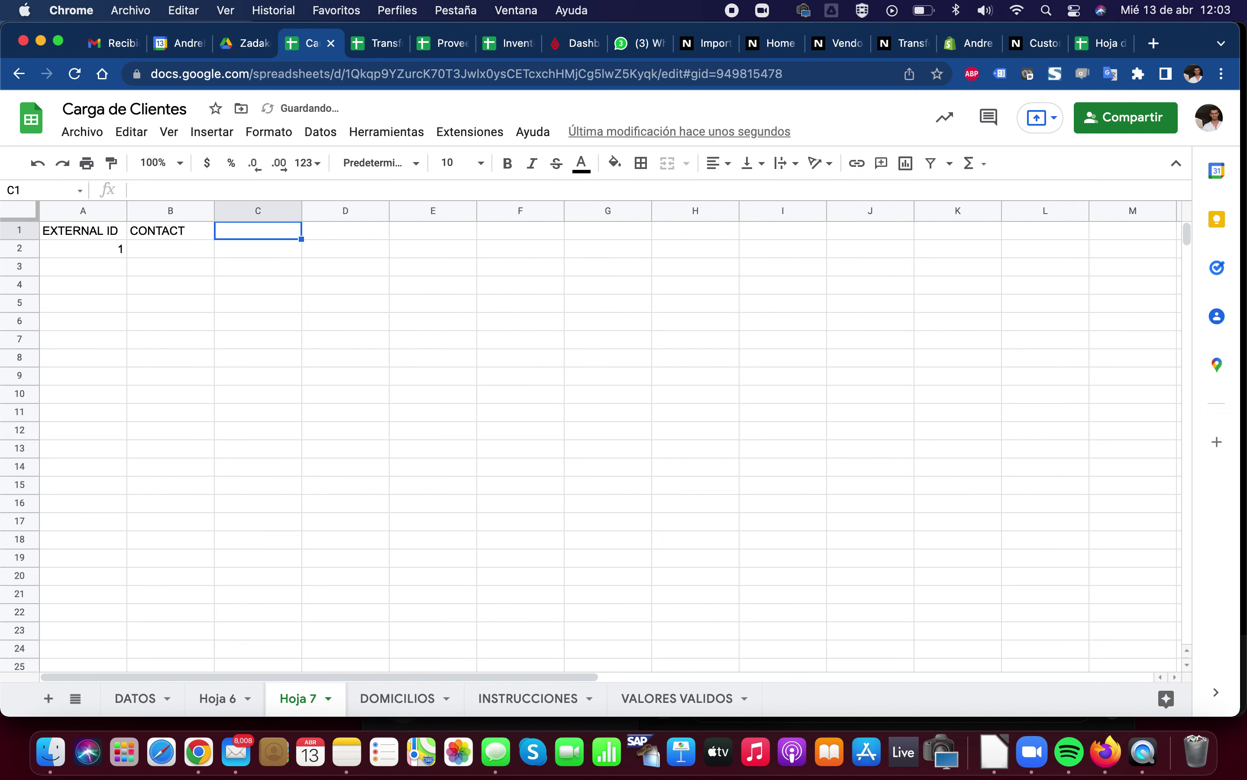
{"action": "key", "text": "Down"}
{"action": "key", "text": "Left"}
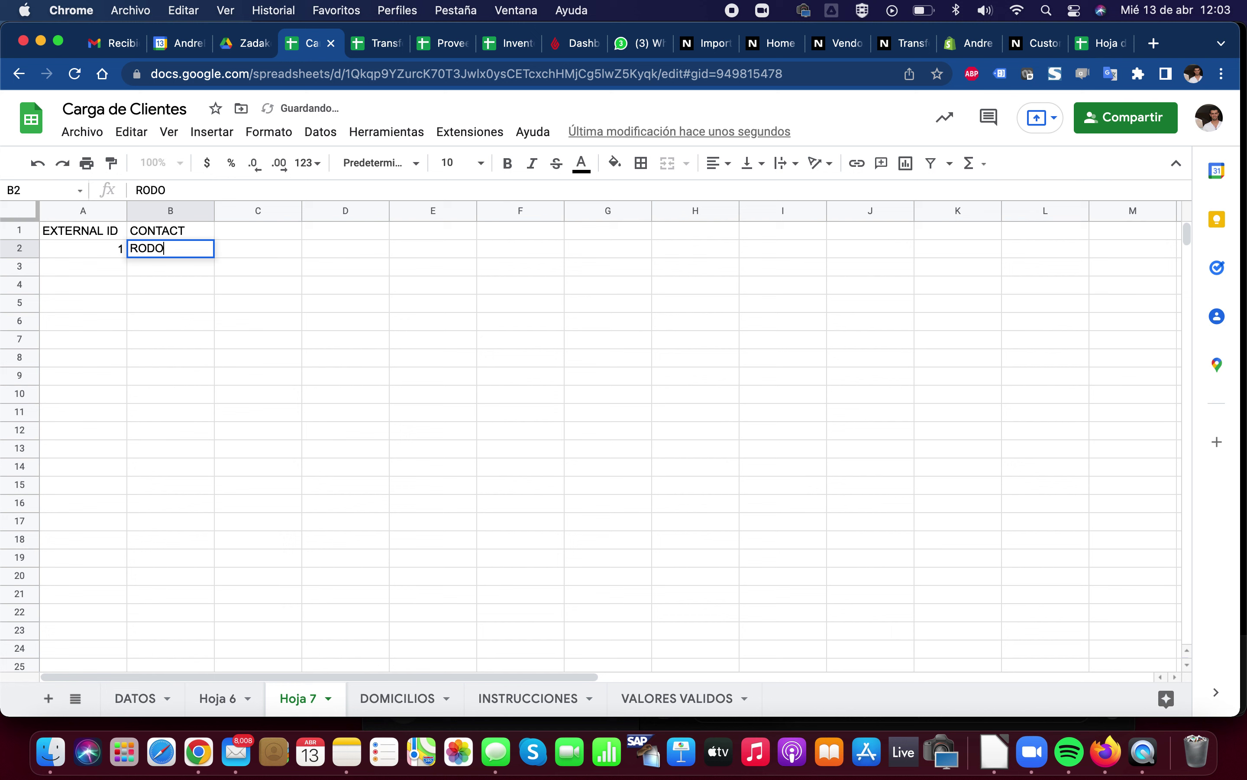
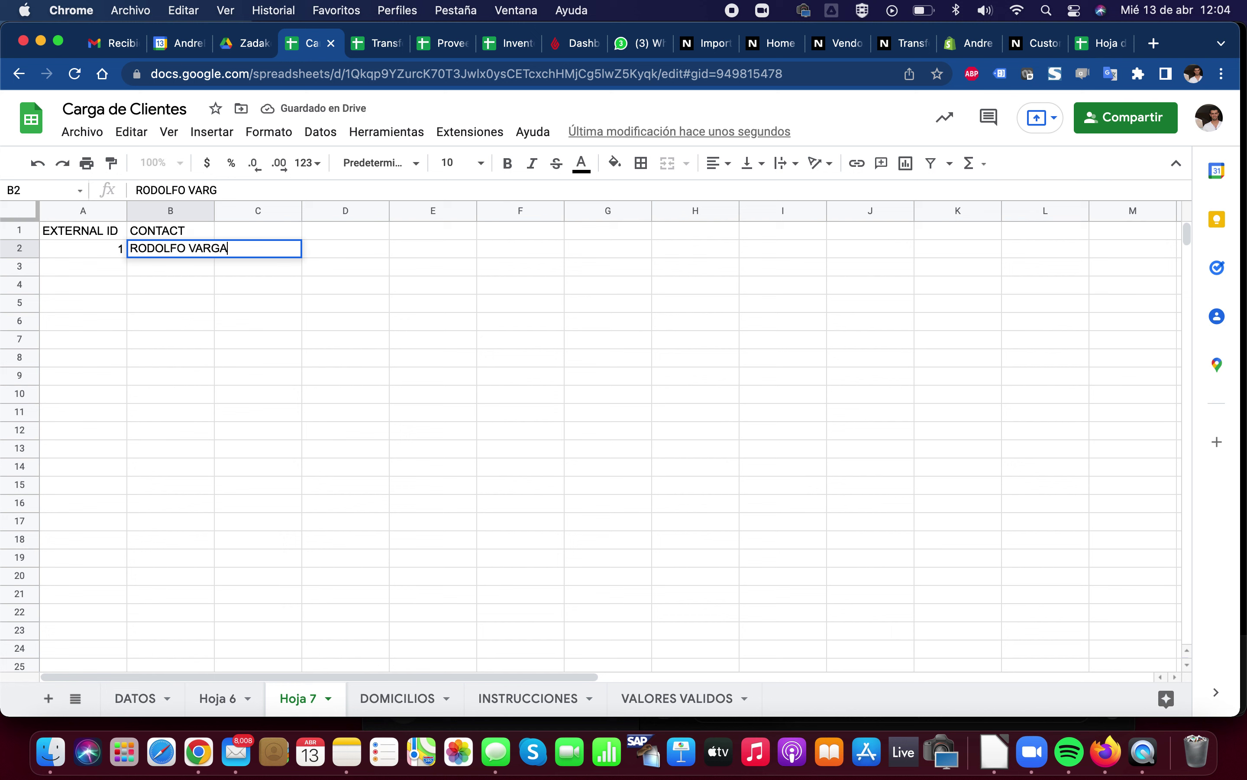
{"action": "key", "text": "Tab"}
{"action": "type", "text": "COMPRAS"}
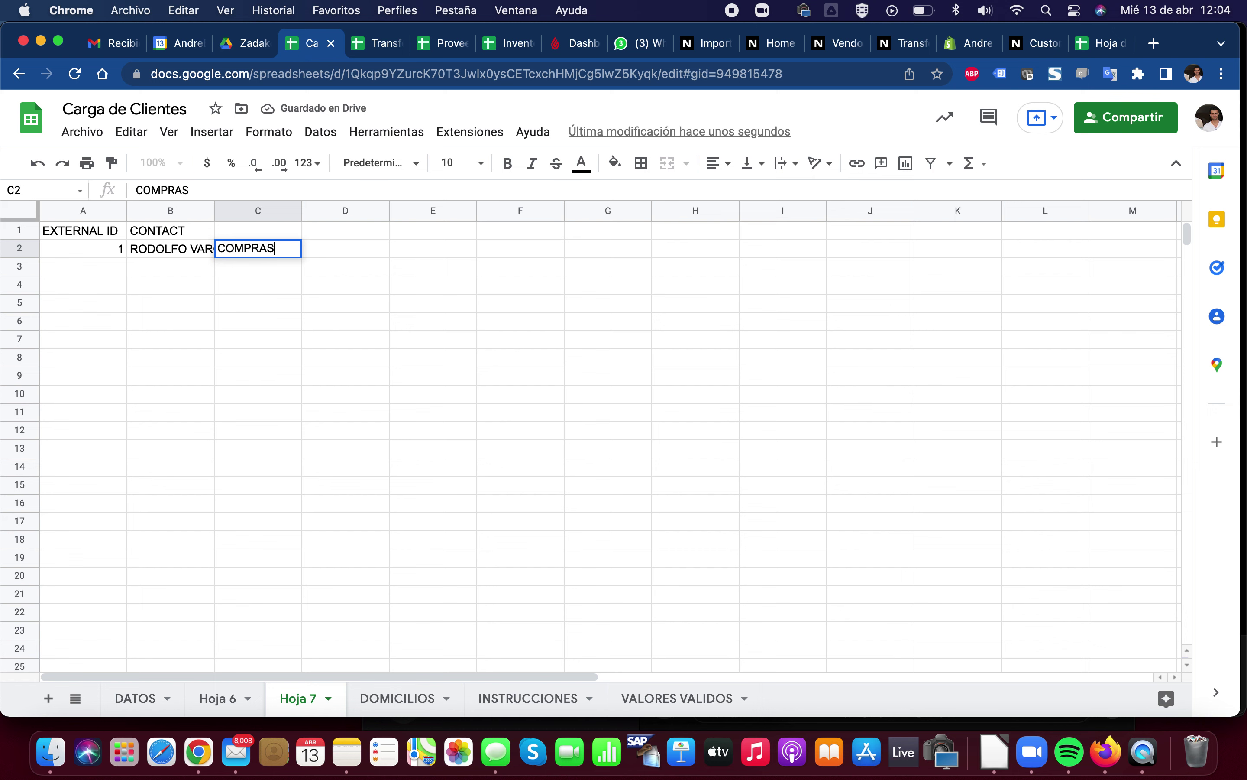
{"action": "key", "text": "Up"}
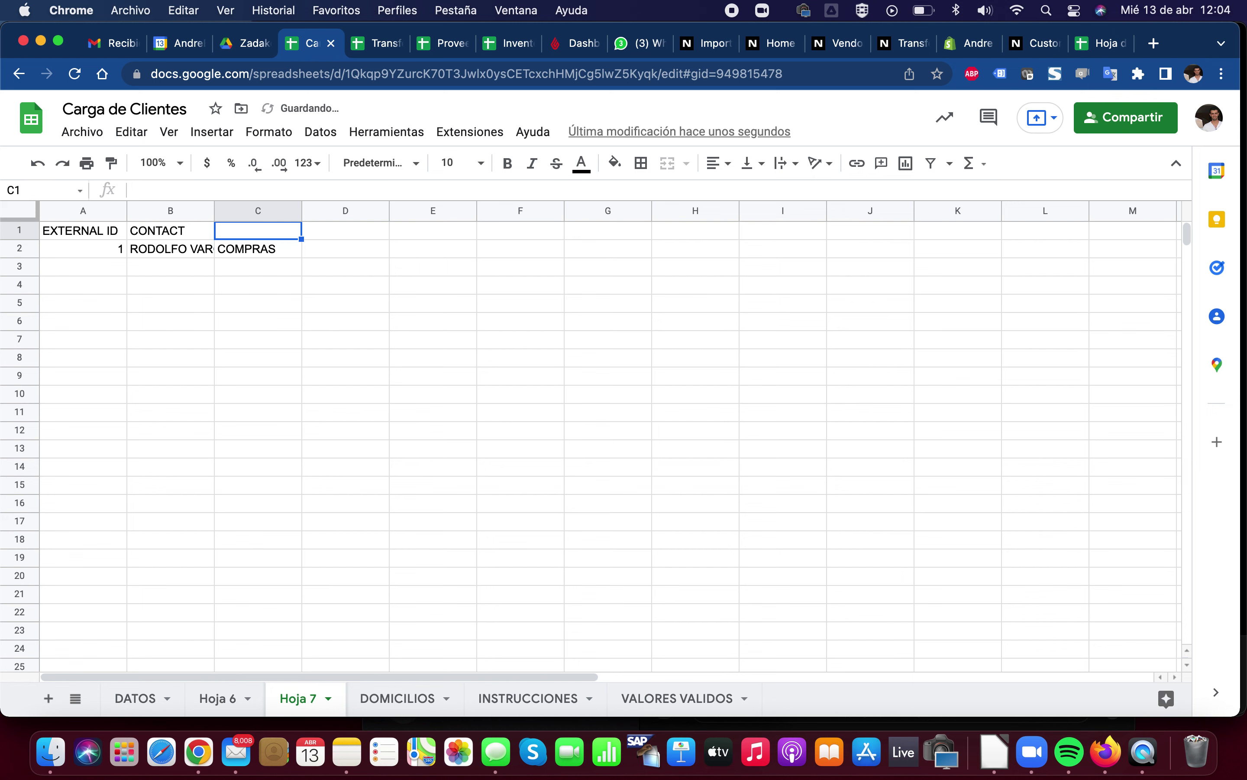
{"action": "type", "text": "ROLE"}
{"action": "key", "text": "Return"}
Auto-fit columns A–C and enter customer ID 1 in A3 and A4
{"action": "left_click_drag", "start_coordinate": [95, 211], "coordinate": [290, 217]}
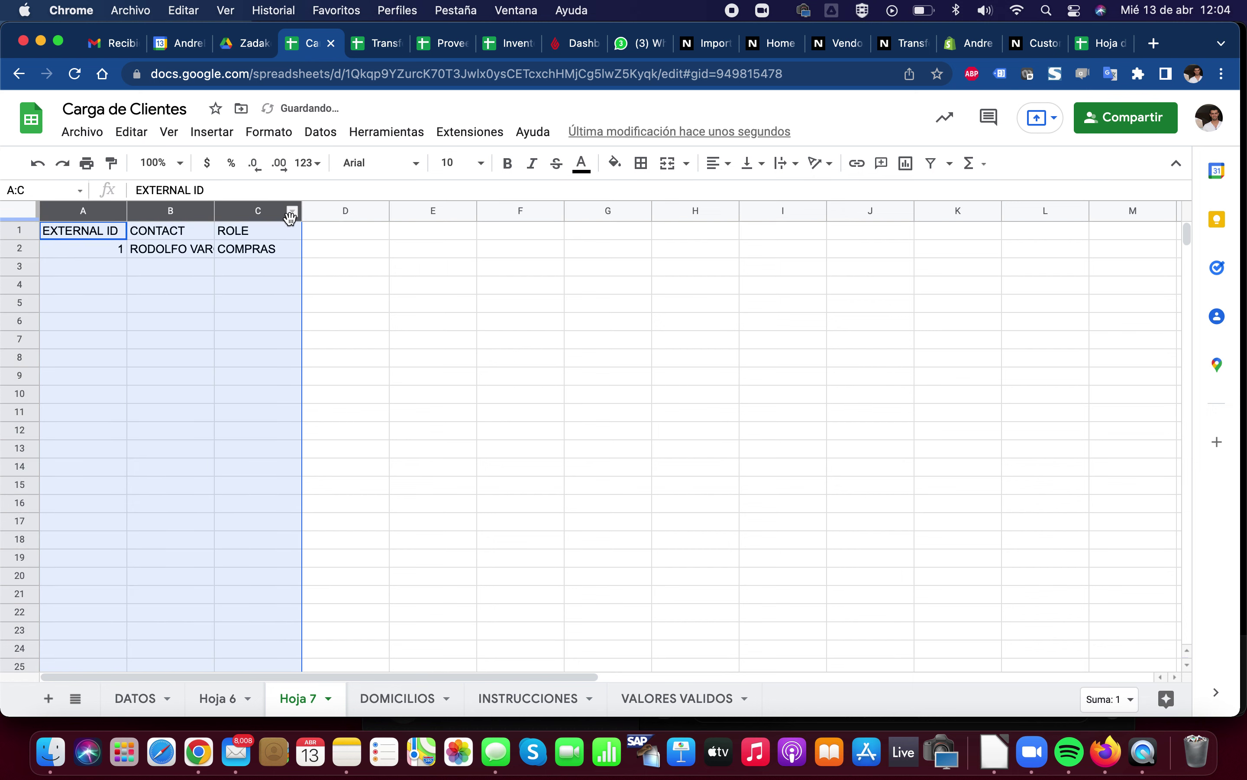
{"action": "double_click", "coordinate": [302, 211]}
{"action": "left_click", "coordinate": [87, 252]}
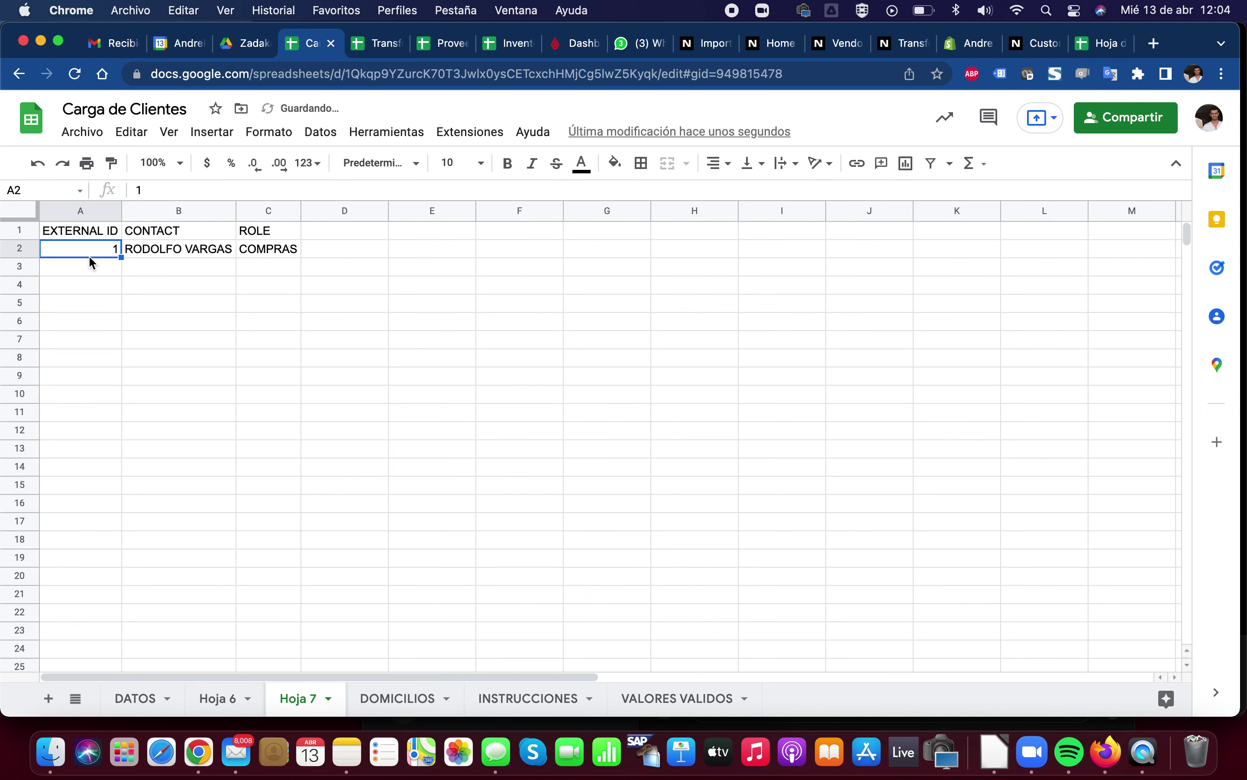
{"action": "left_click", "coordinate": [95, 268]}
{"action": "type", "text": "1"}
{"action": "key", "text": "Return"}
{"action": "type", "text": "1"}
{"action": "key", "text": "Return"}
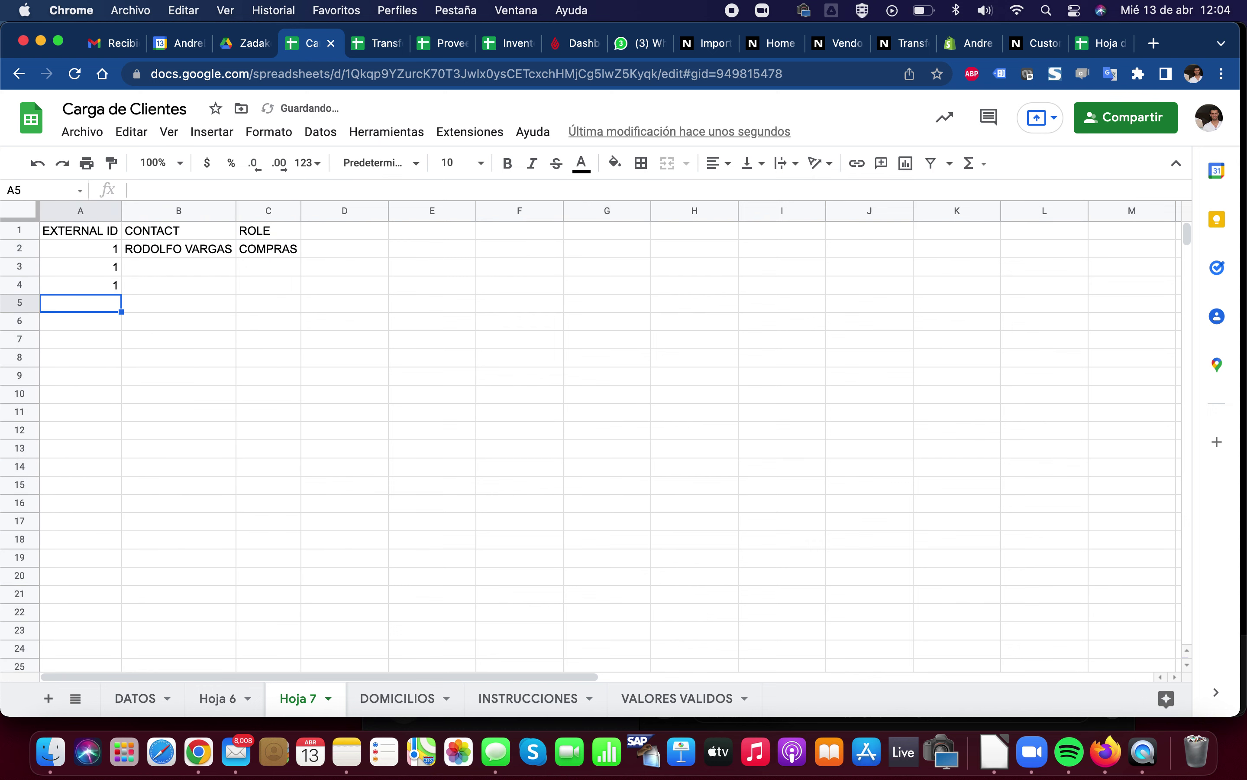
{"action": "key", "text": "Right"}
{"action": "key", "text": "Up"}
{"action": "key", "text": "Up"}
Enter the second and third contacts' names with roles FINANZAS and ALMACEN
{"action": "type", "text": "MARY"}
{"action": "key", "text": "Tab"}
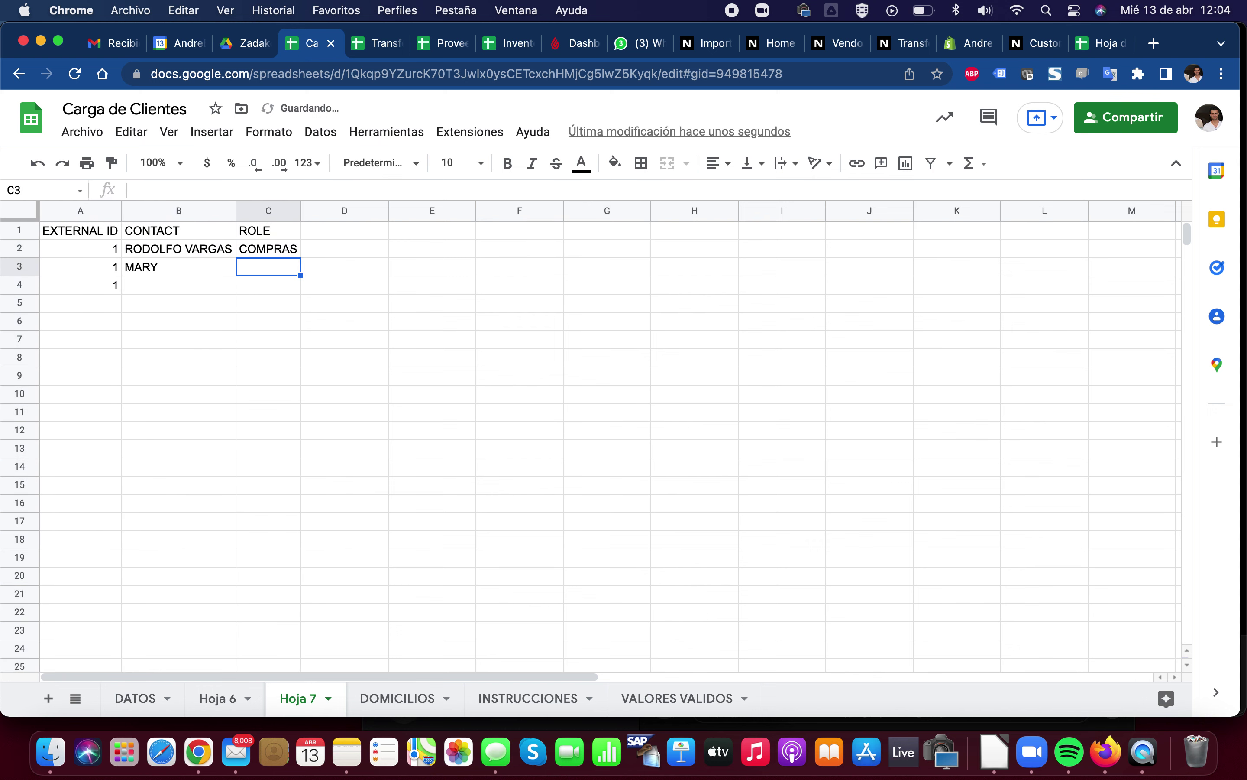
{"action": "type", "text": "FINANAZAS"}
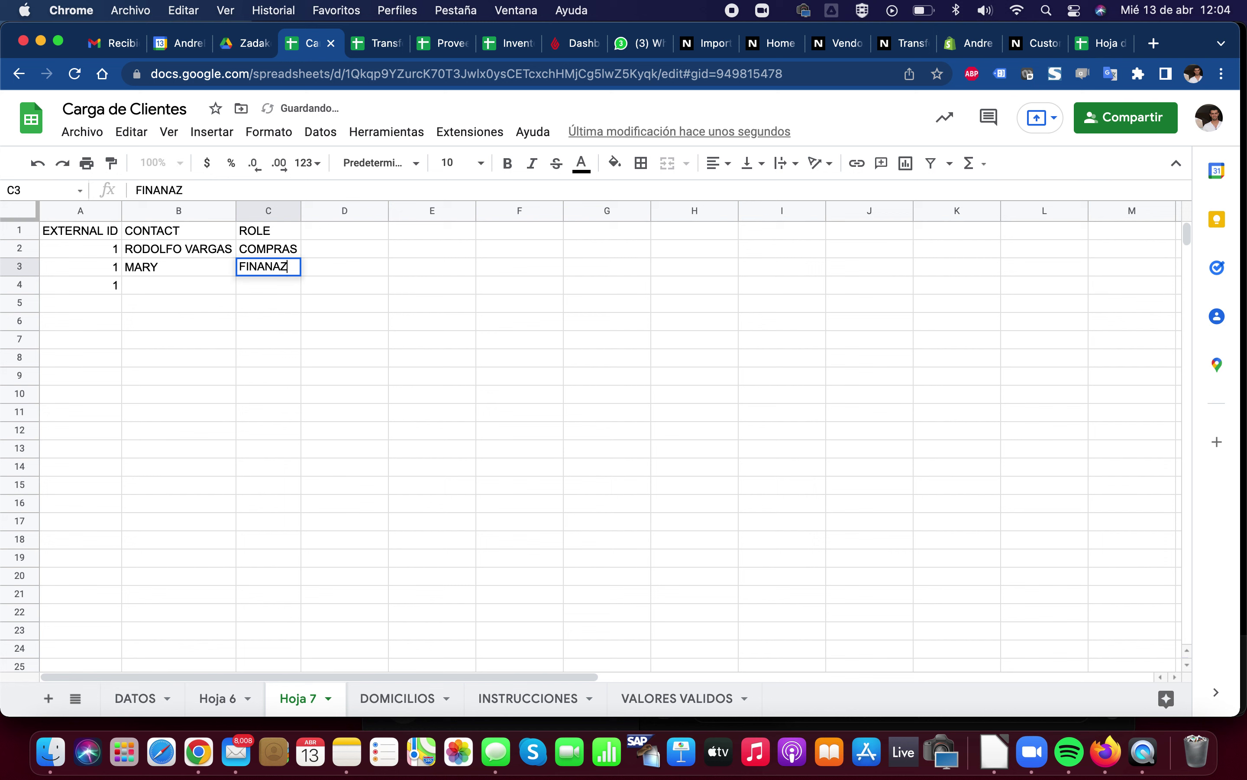
{"action": "key", "text": "BackSpace"}
{"action": "key", "text": "BackSpace"}
{"action": "key", "text": "BackSpace"}
{"action": "key", "text": "BackSpace"}
{"action": "type", "text": "ZAS"}
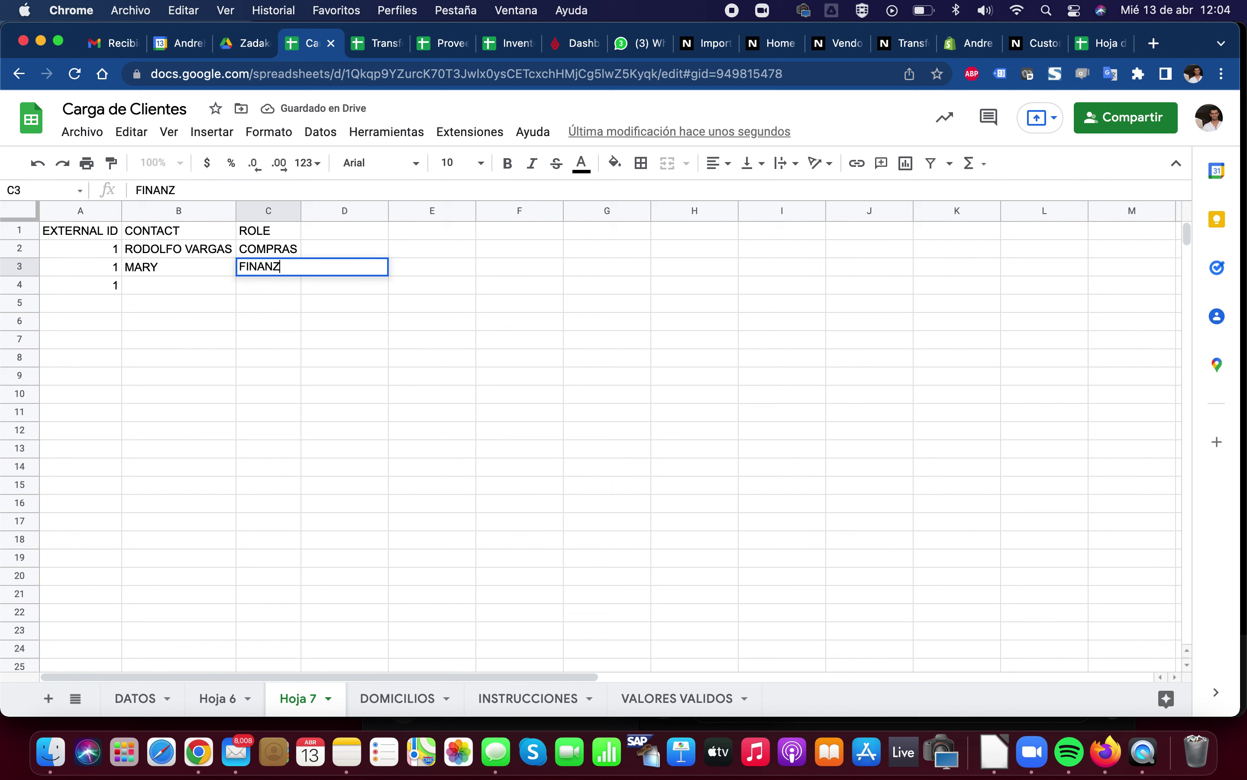
{"action": "key", "text": "Return"}
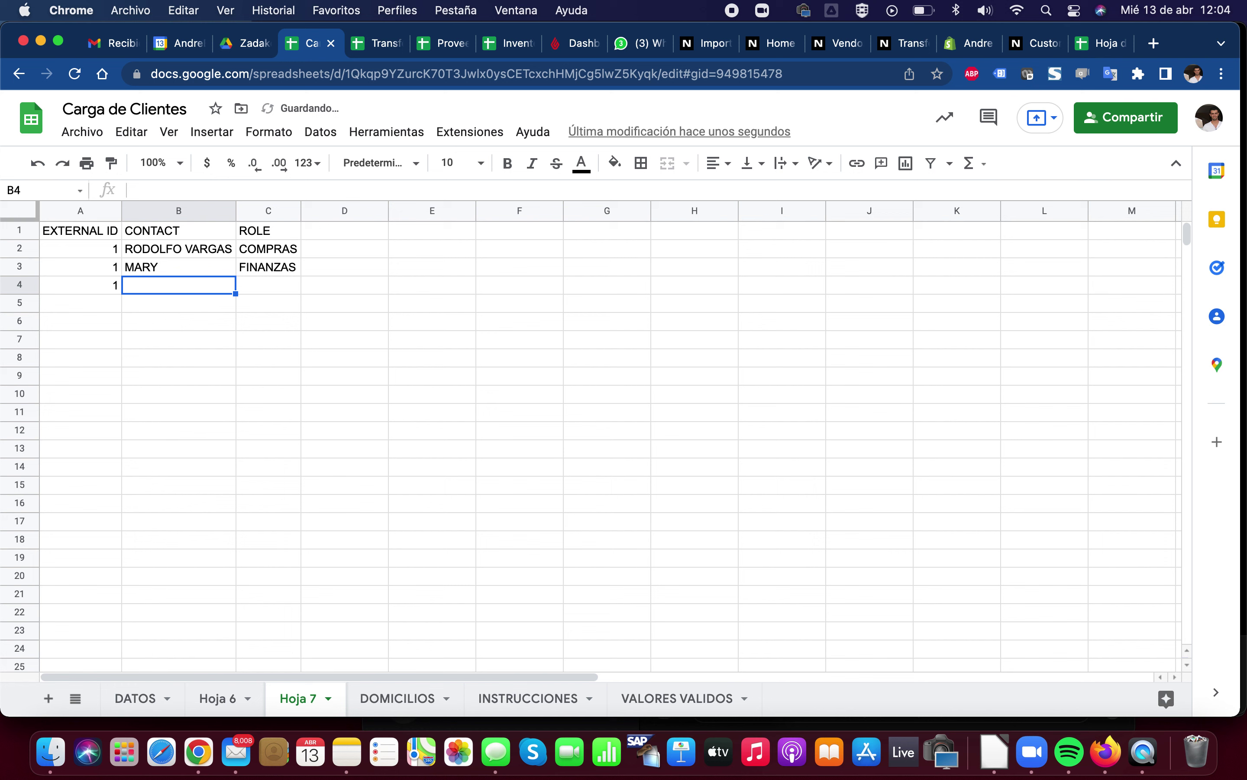
{"action": "type", "text": "ROSITA"}
{"action": "key", "text": "Tab"}
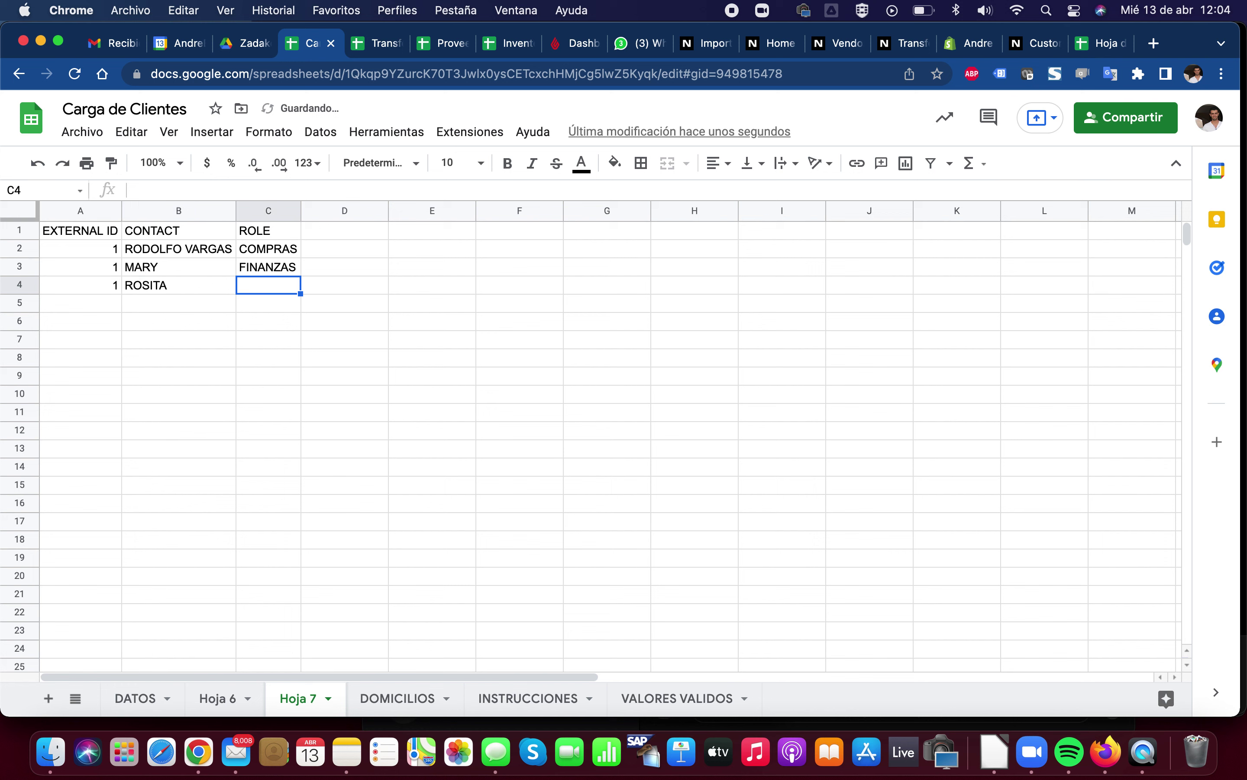
{"action": "type", "text": "ALMACEN"}
{"action": "key", "text": "Return"}
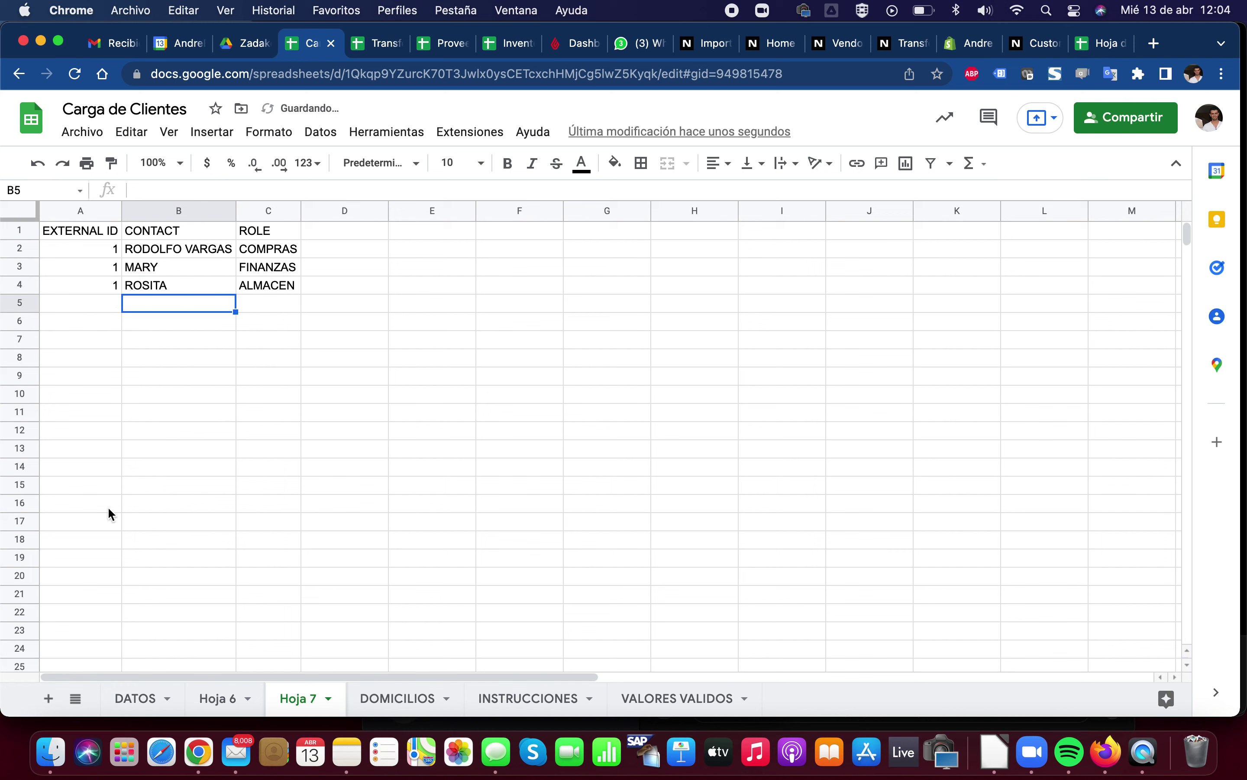
Compare with Hoja 6's three Is person TRUE rows, then select A2:C4 in Hoja 7
{"action": "left_click", "coordinate": [139, 698]}
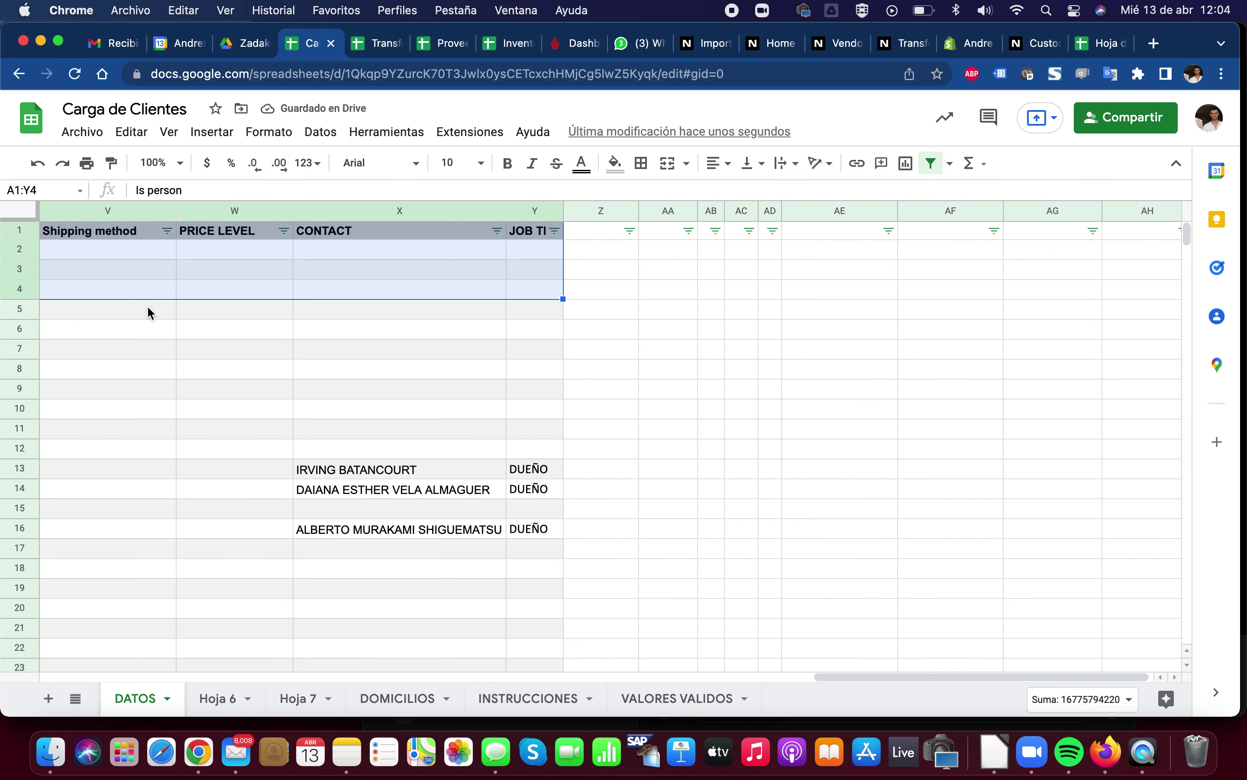
{"action": "left_click", "coordinate": [217, 699]}
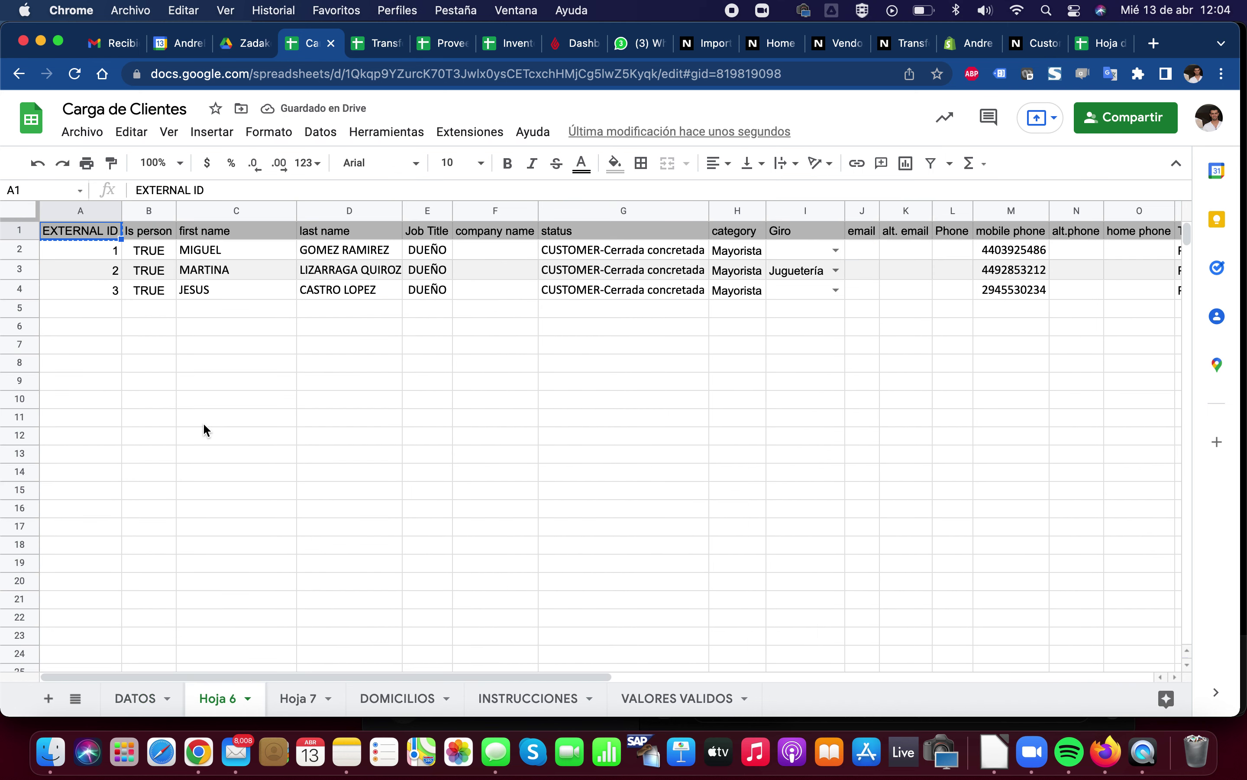
{"action": "left_click_drag", "start_coordinate": [138, 245], "coordinate": [129, 289]}
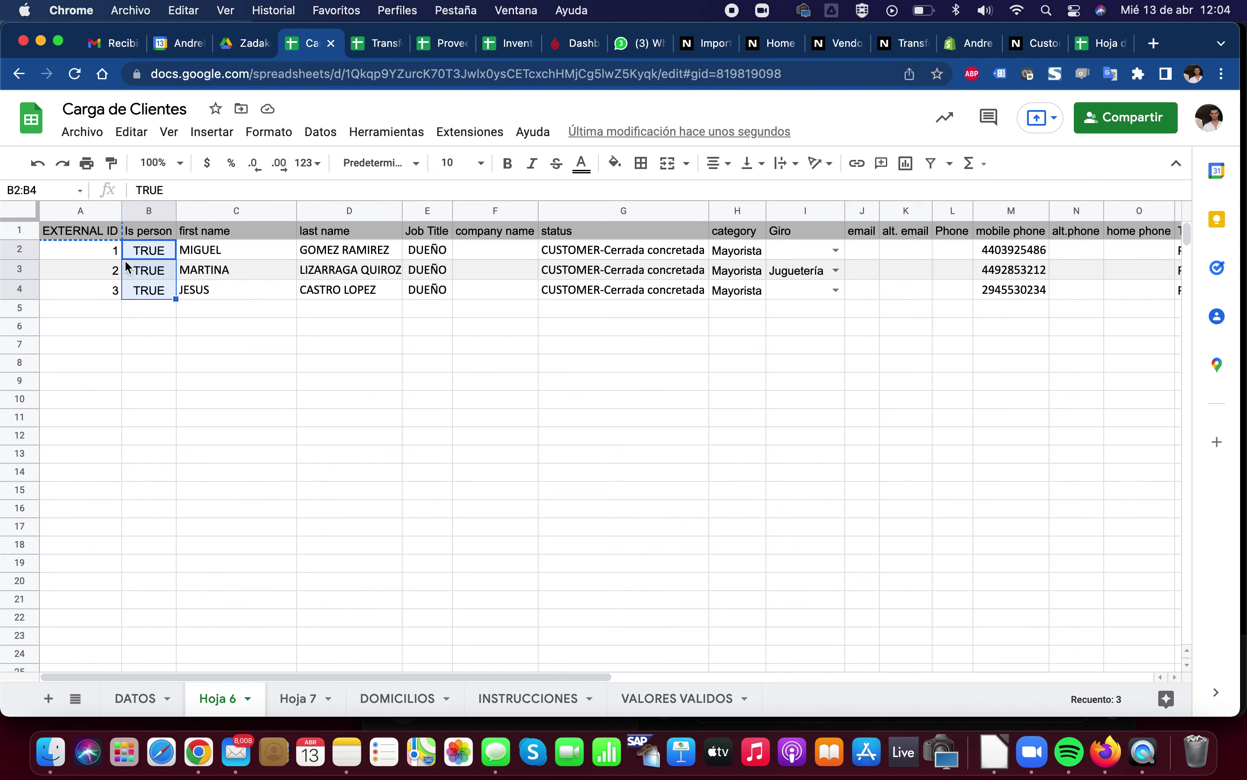
{"action": "left_click", "coordinate": [292, 698]}
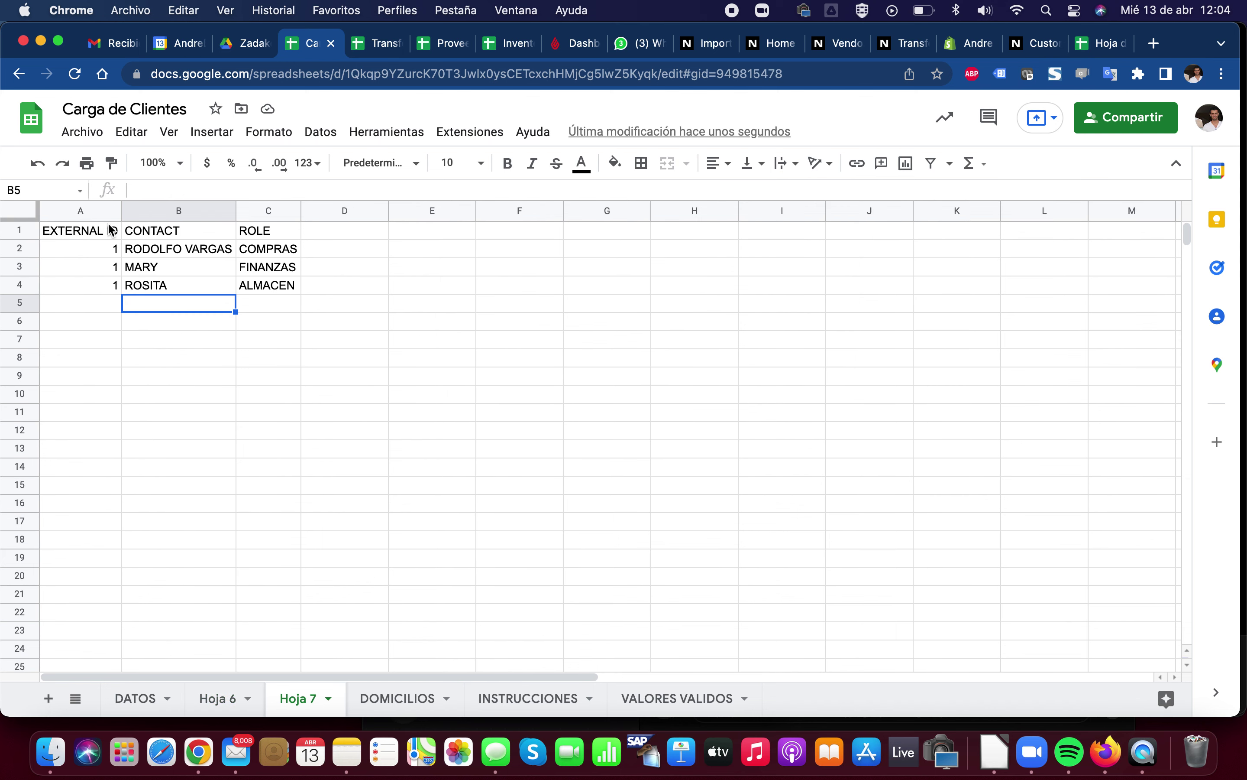
{"action": "left_click_drag", "start_coordinate": [102, 253], "coordinate": [252, 286]}
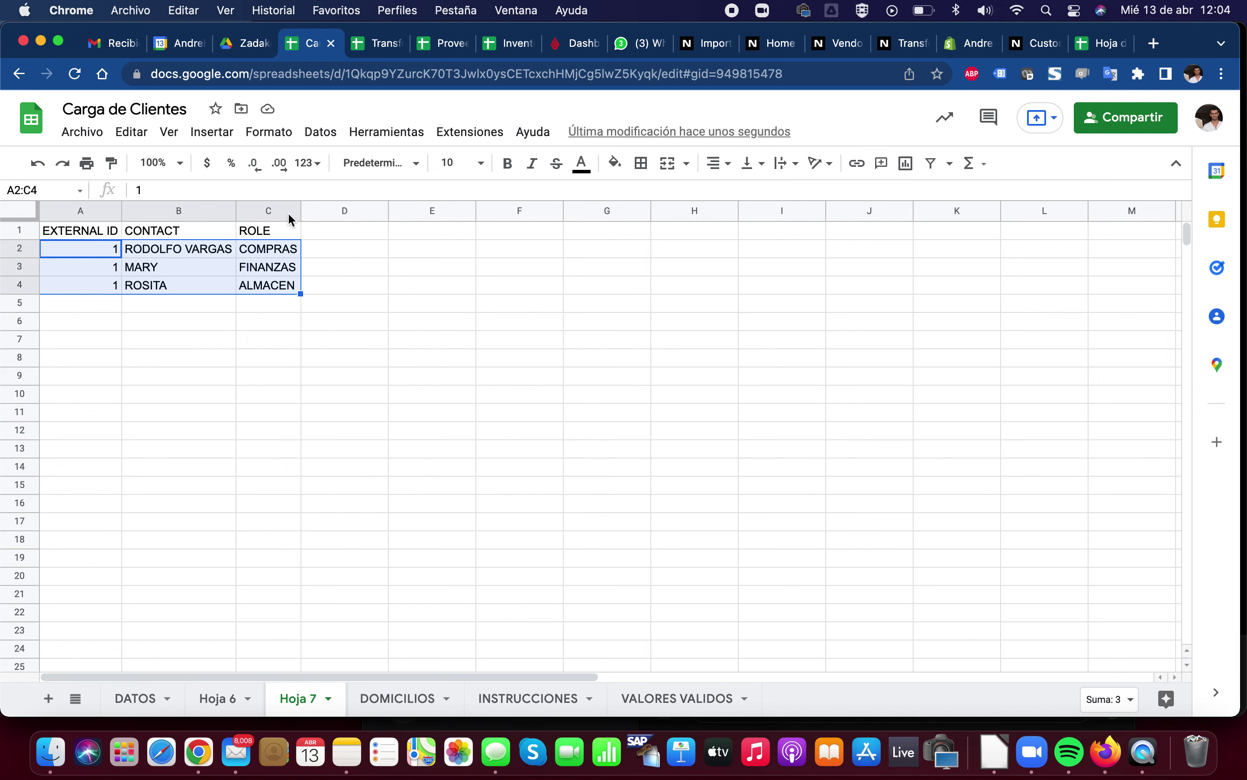
Bring up the NetSuite Import Assistant's Scan & Upload step and highlight the Customer primary file
{"action": "left_click", "coordinate": [1039, 51]}
{"action": "left_click", "coordinate": [705, 45]}
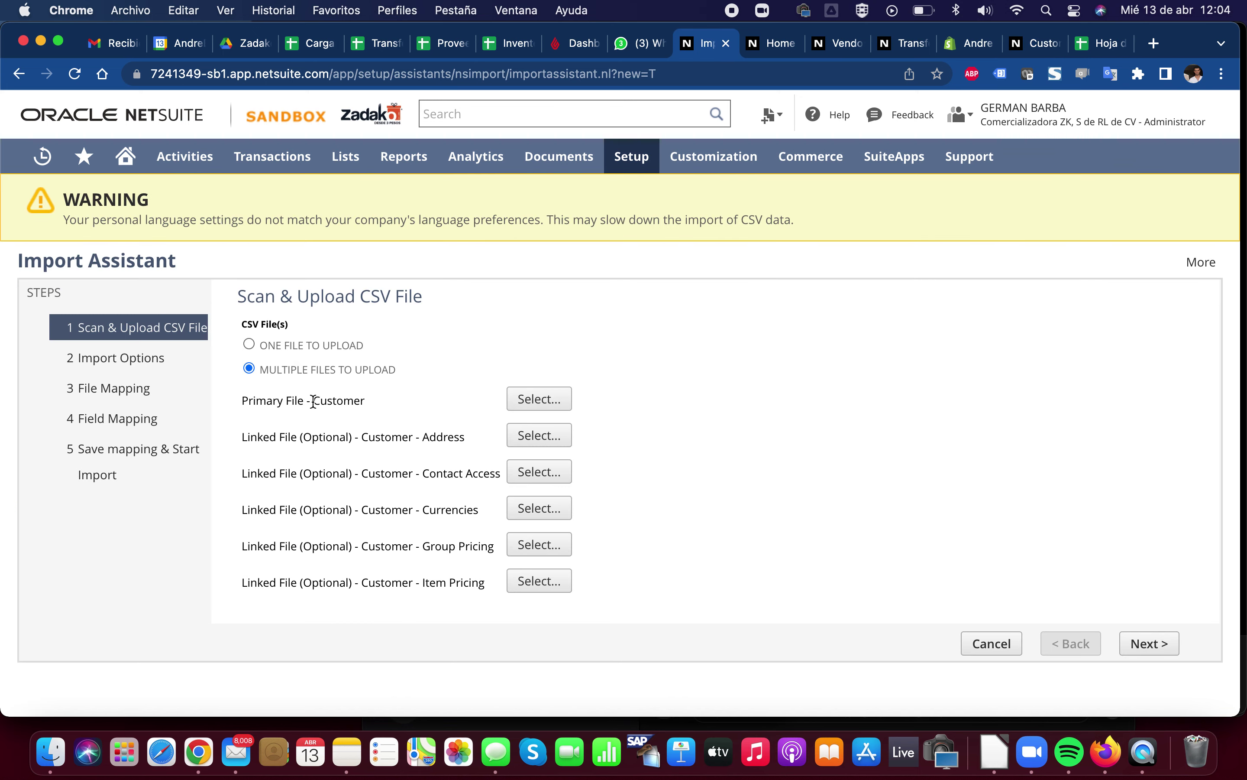
{"action": "left_click_drag", "start_coordinate": [313, 401], "coordinate": [363, 401]}
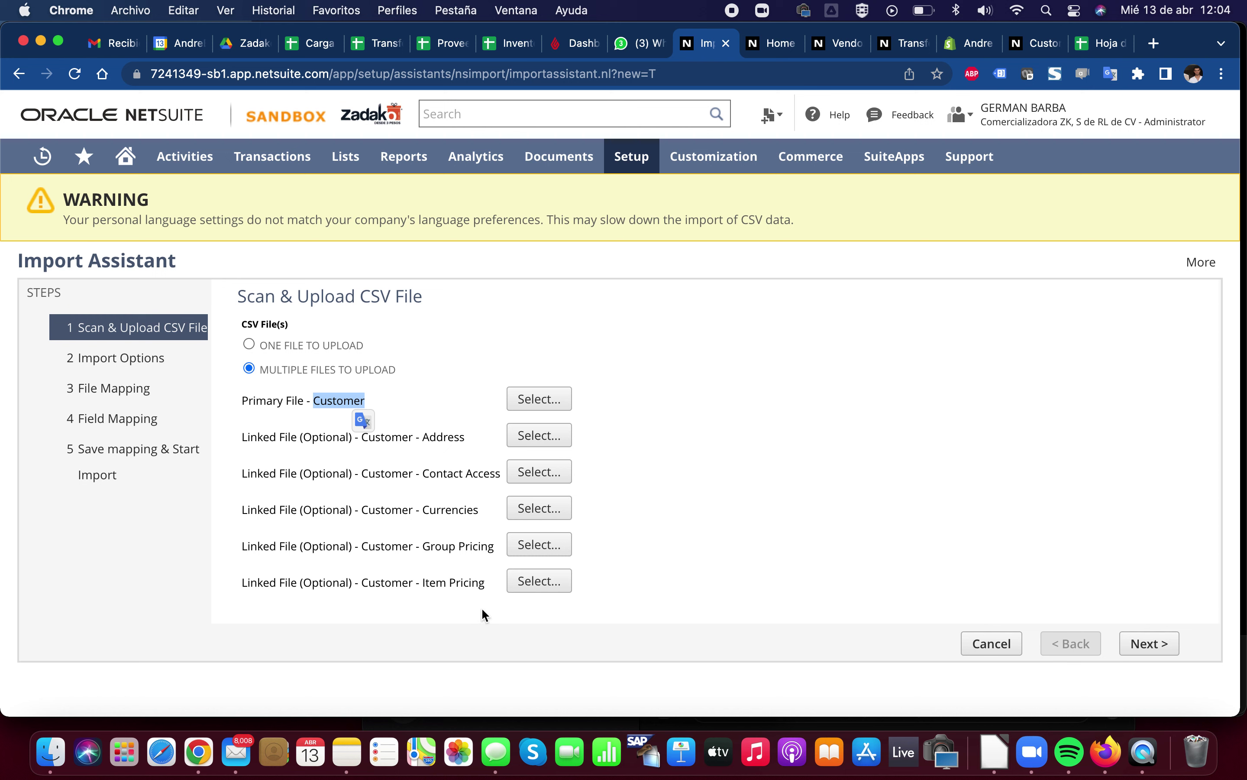
Select the ONE FILE TO UPLOAD option for the customer import
{"action": "left_click", "coordinate": [249, 344]}
{"action": "scroll", "coordinate": [318, 512], "scroll_direction": "up", "scroll_amount": 2}
{"action": "scroll", "coordinate": [318, 512], "scroll_direction": "up", "scroll_amount": 3}
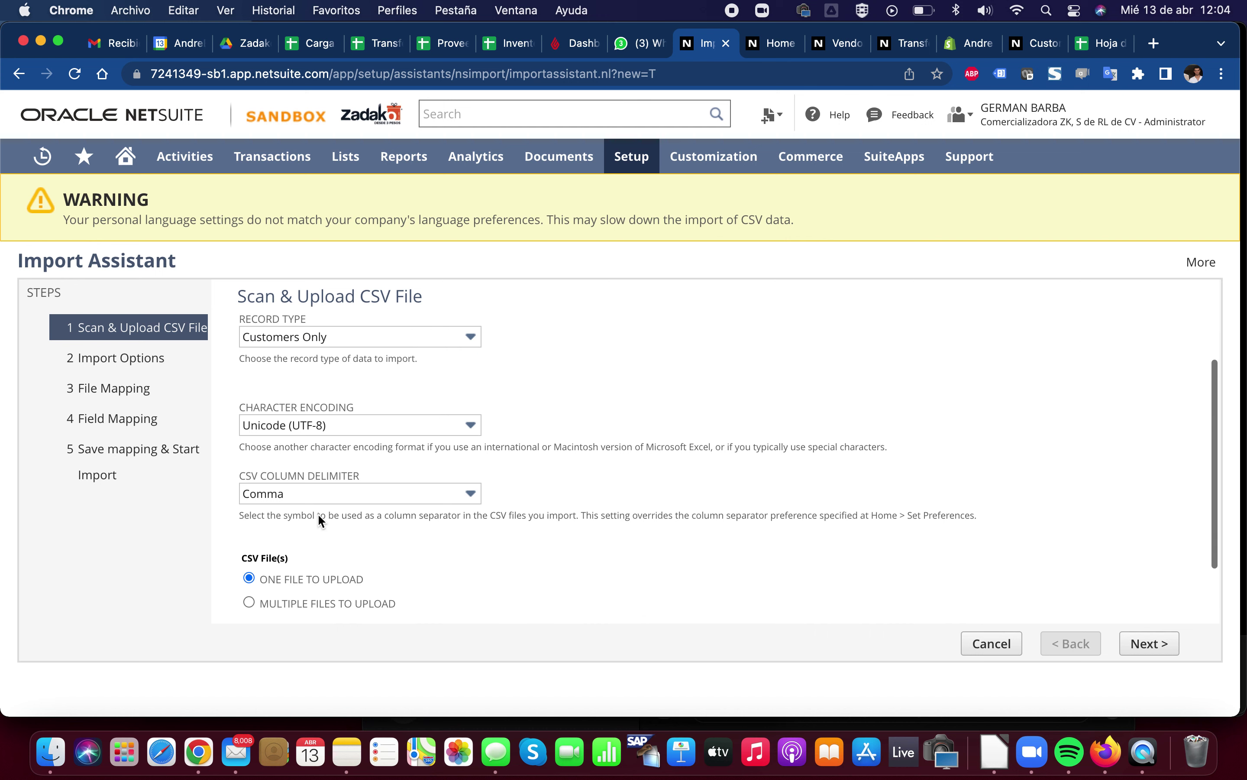
{"action": "scroll", "coordinate": [317, 513], "scroll_direction": "down", "scroll_amount": 4}
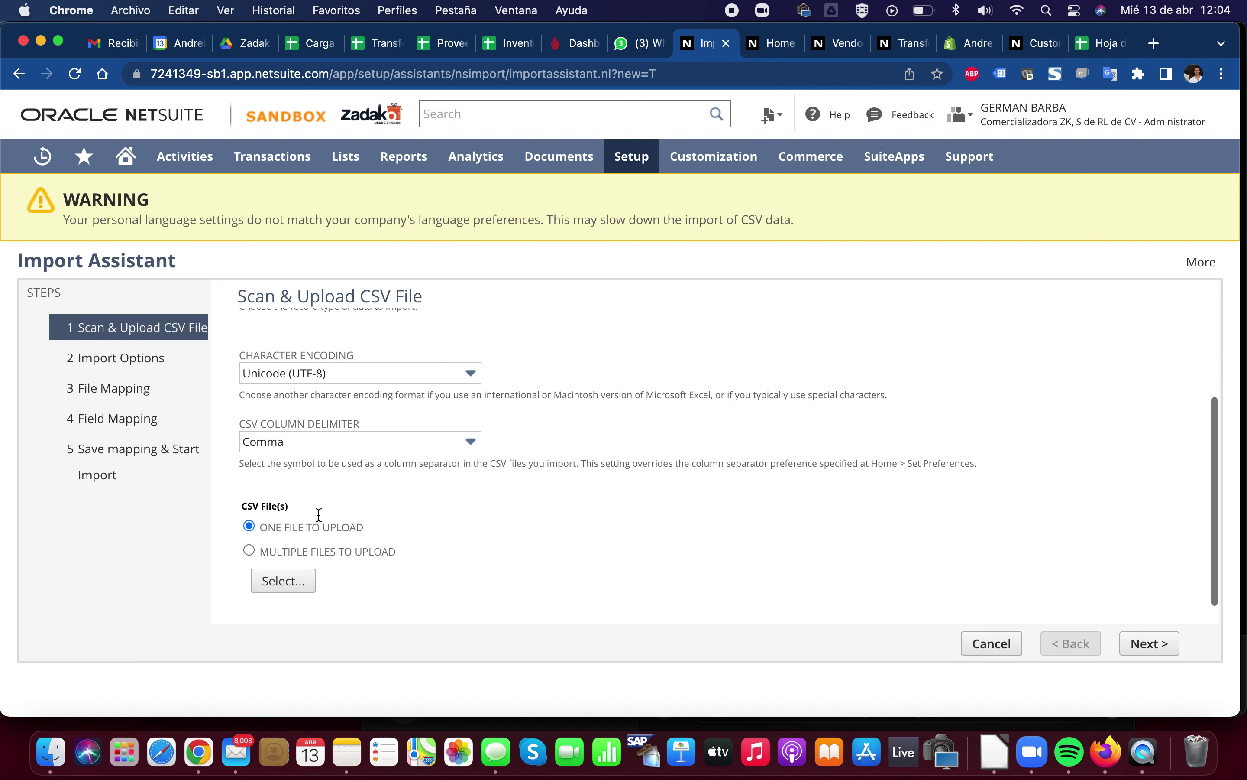
Open and cancel the file picker, then switch to the Carga de Clientes spreadsheet
{"action": "left_click", "coordinate": [286, 582]}
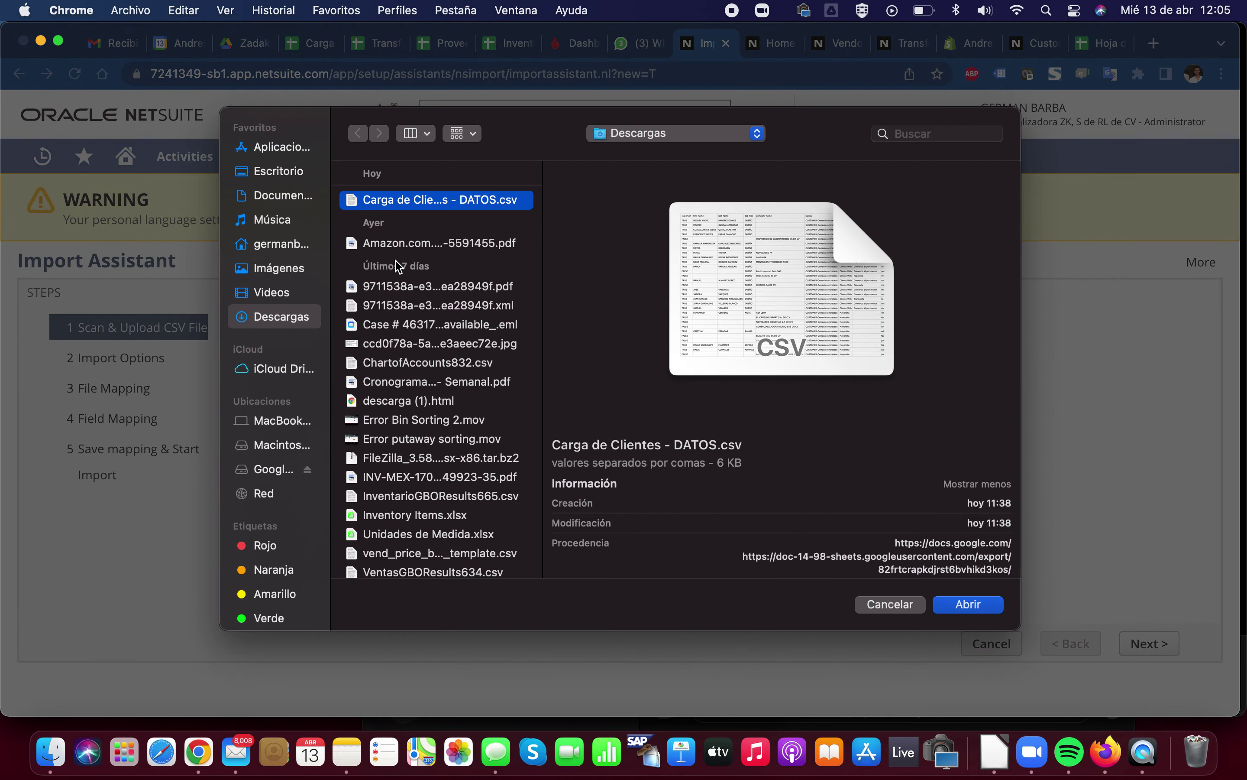
{"action": "left_click", "coordinate": [906, 601]}
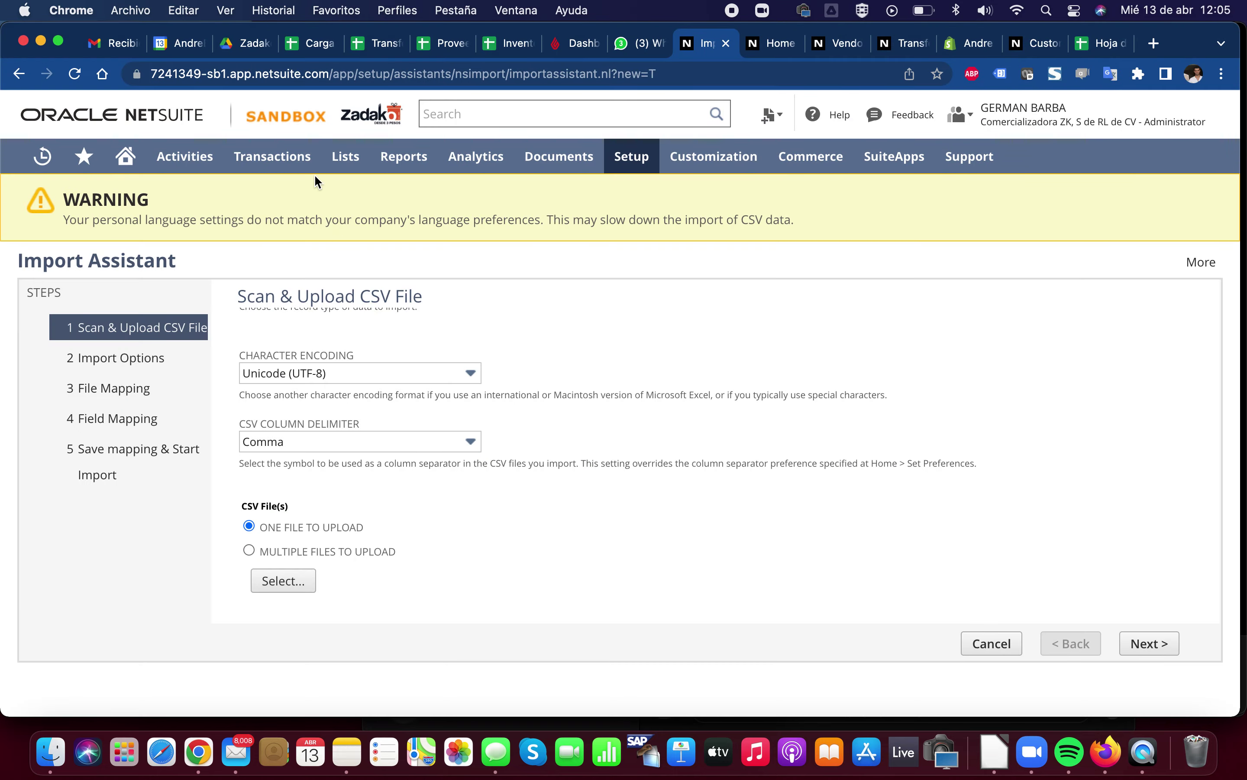
{"action": "left_click", "coordinate": [317, 45]}
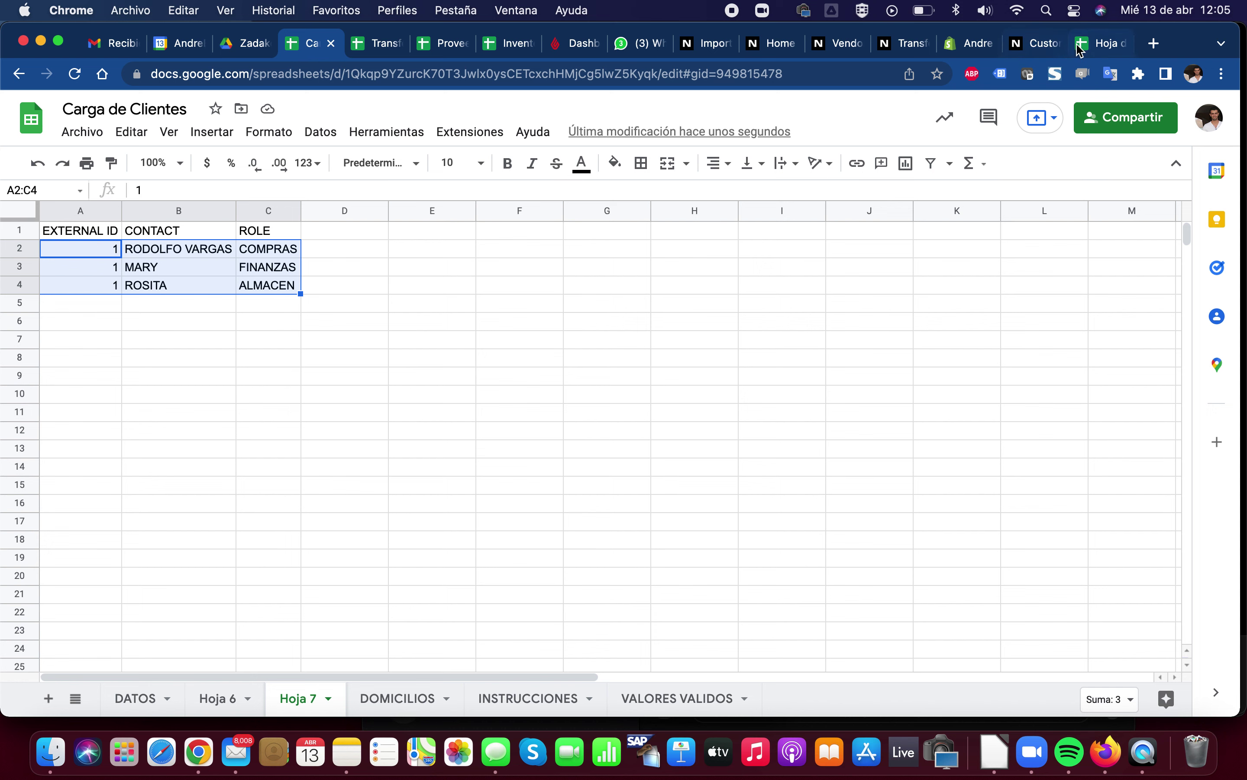
Download Carga de Clientes' Hoja 6 via Archivo > Descargar > .csv, then return to NetSuite
{"action": "left_click", "coordinate": [1080, 49]}
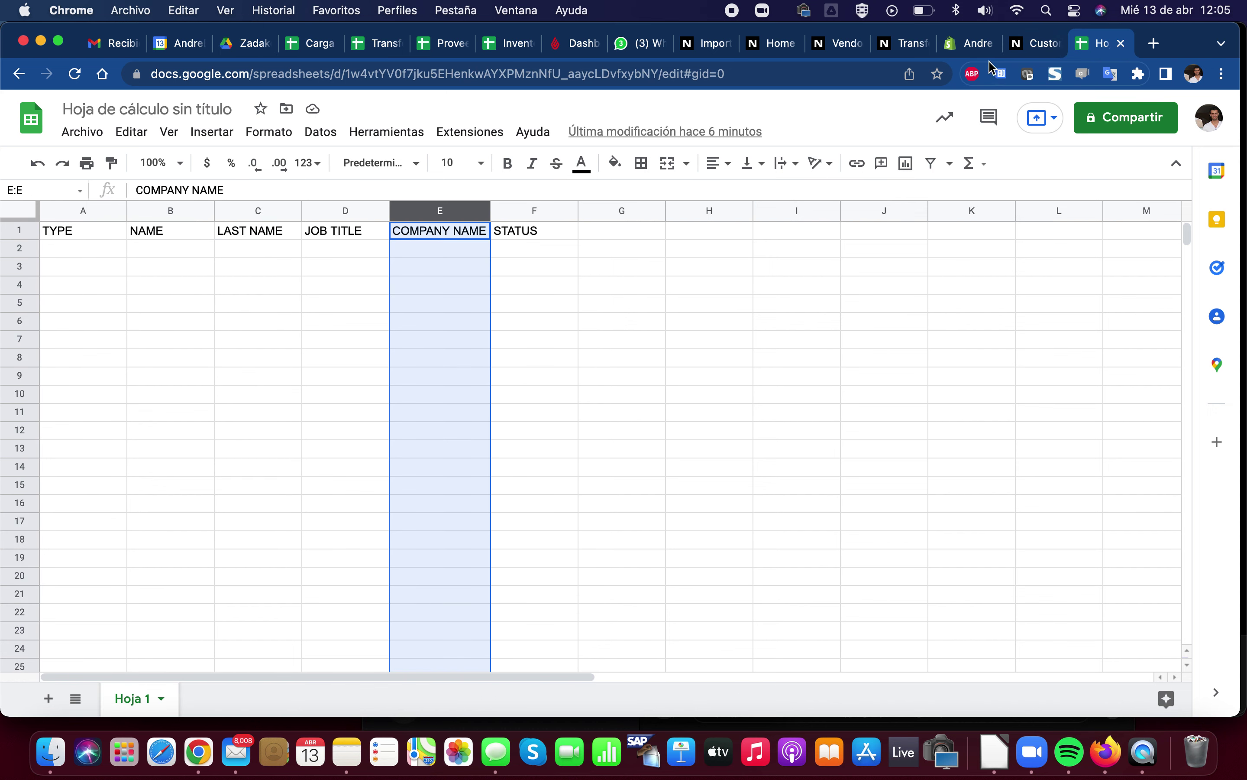
{"action": "left_click", "coordinate": [315, 46]}
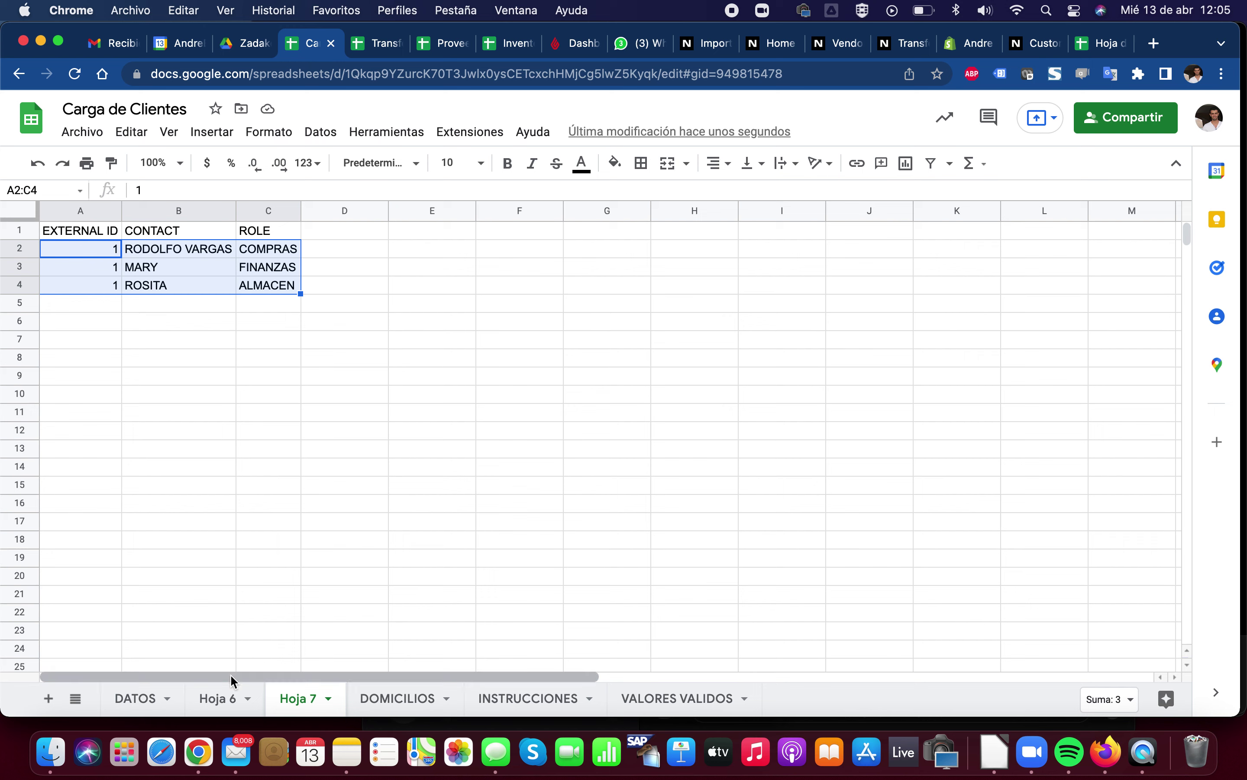
{"action": "left_click", "coordinate": [211, 700]}
{"action": "left_click", "coordinate": [84, 135]}
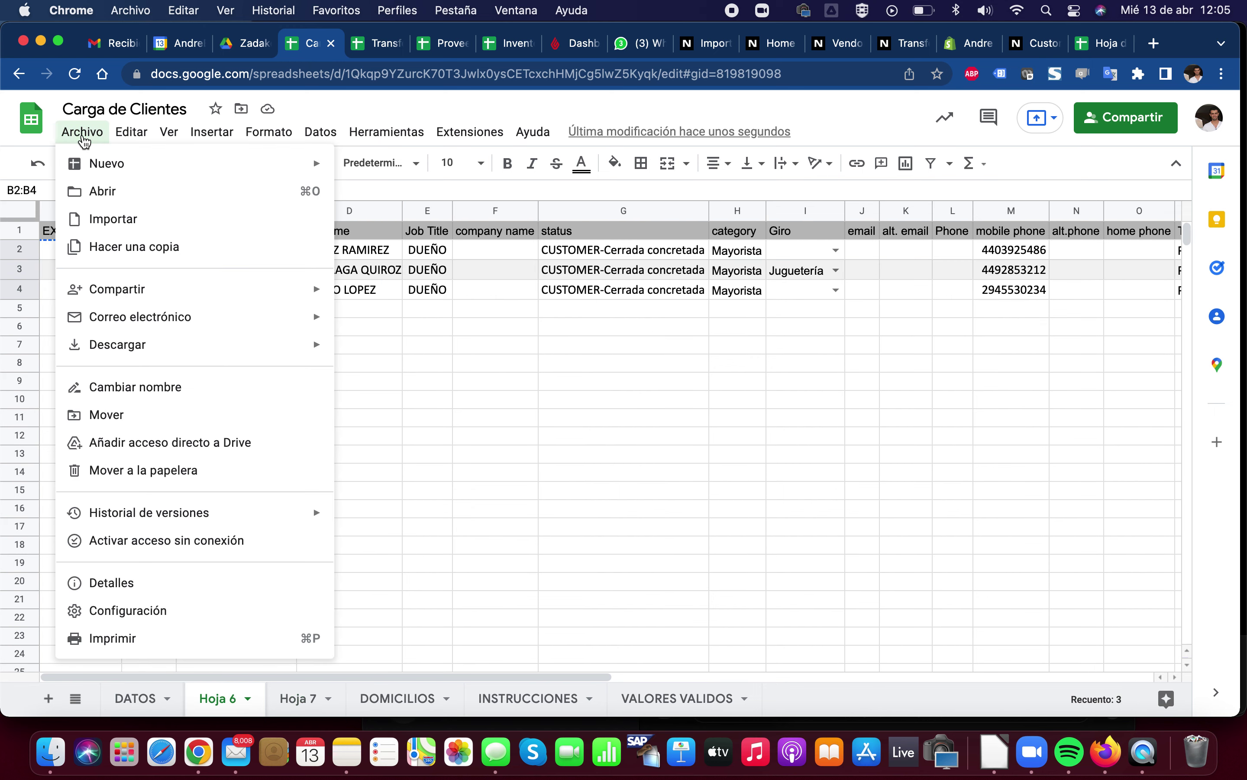
{"action": "mouse_move", "coordinate": [160, 344]}
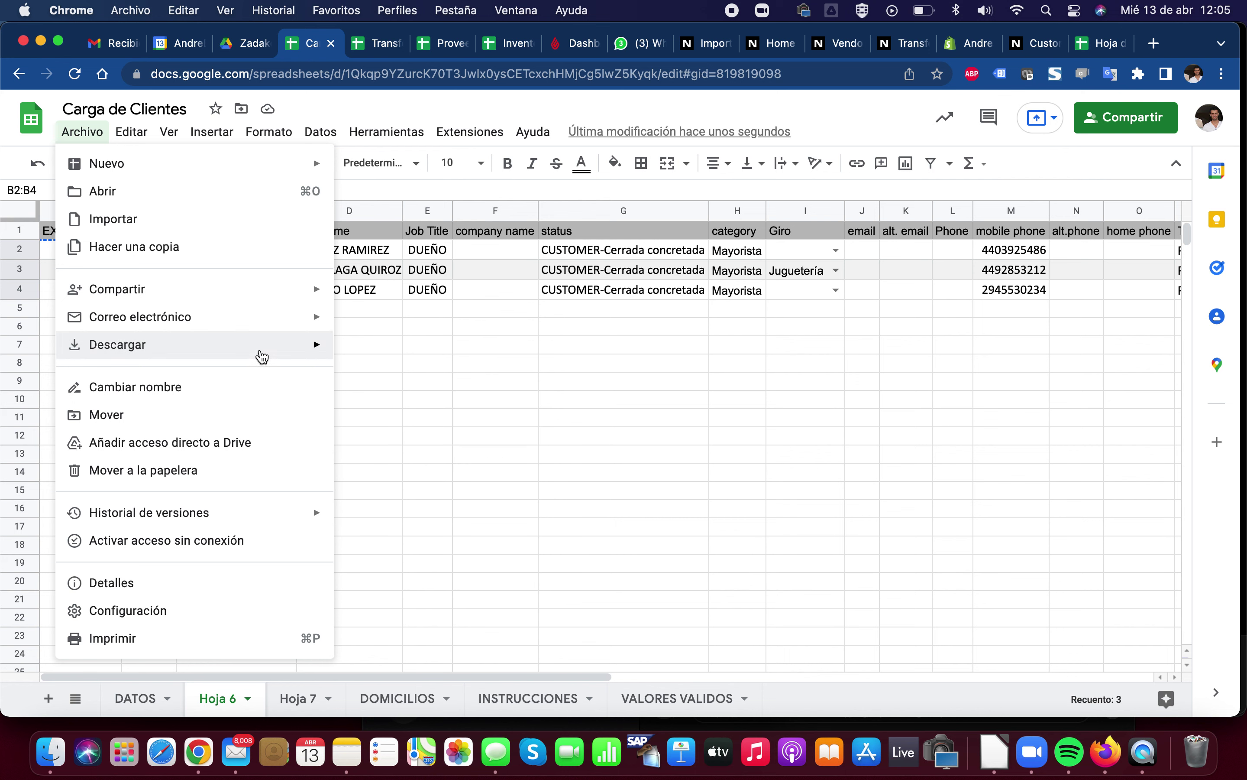
{"action": "mouse_move", "coordinate": [262, 356]}
{"action": "left_click", "coordinate": [485, 470]}
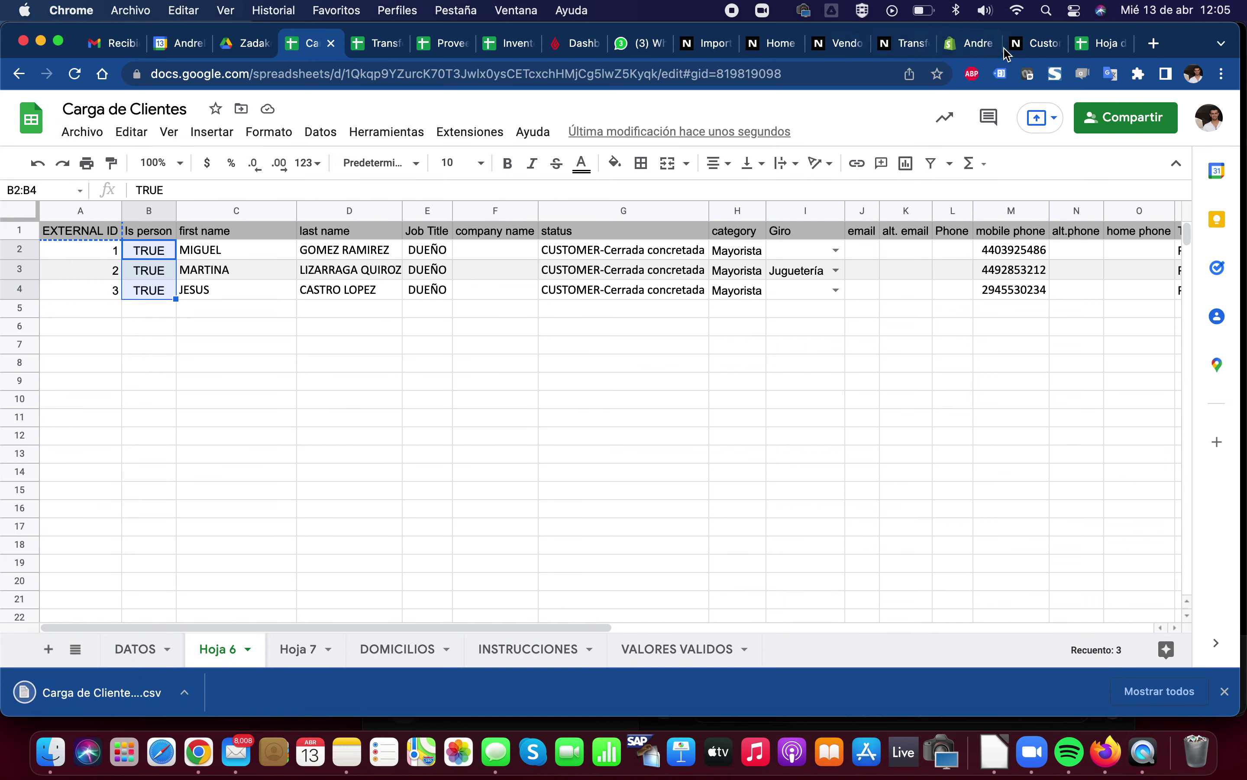
{"action": "left_click", "coordinate": [706, 43]}
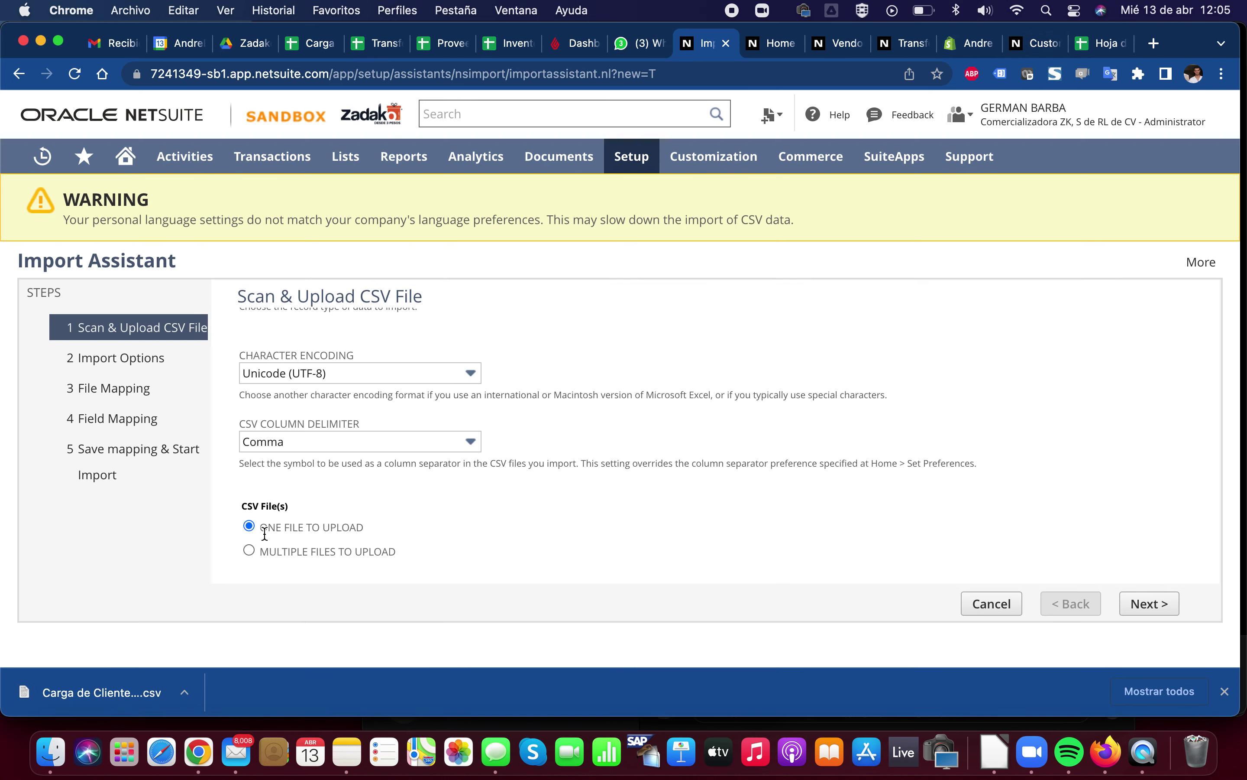
Upload 'Carga de Clientes - Hoja 6.csv' from Descargas and advance to Import Options
{"action": "scroll", "coordinate": [300, 505], "scroll_direction": "down", "scroll_amount": 2}
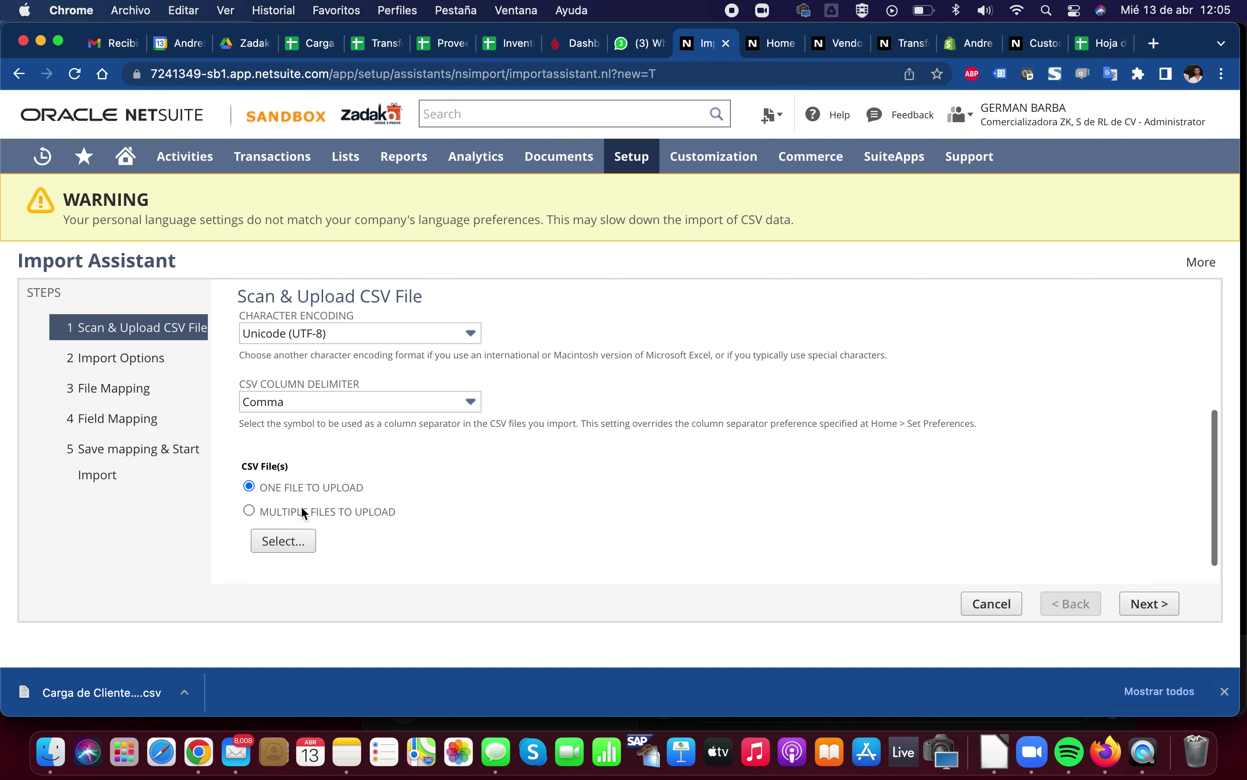
{"action": "left_click", "coordinate": [285, 545]}
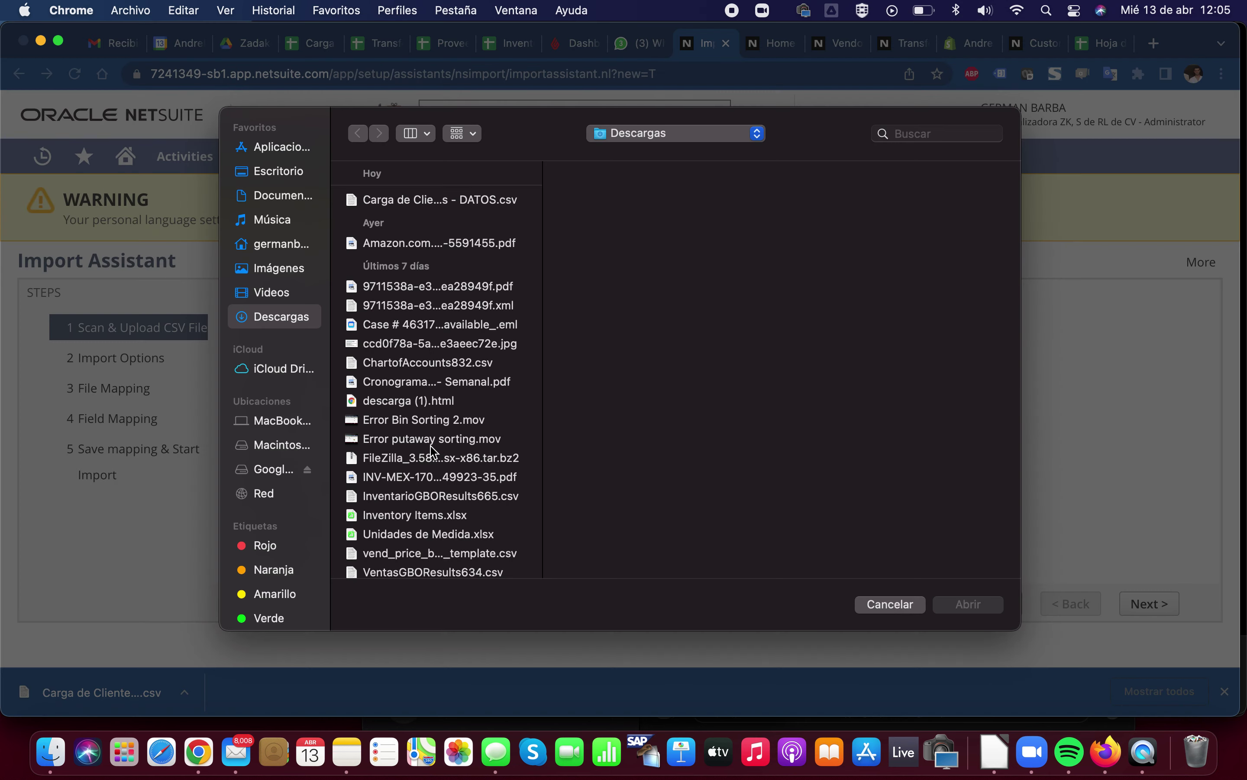
{"action": "left_click", "coordinate": [301, 292]}
{"action": "left_click", "coordinate": [295, 317]}
{"action": "double_click", "coordinate": [368, 222]}
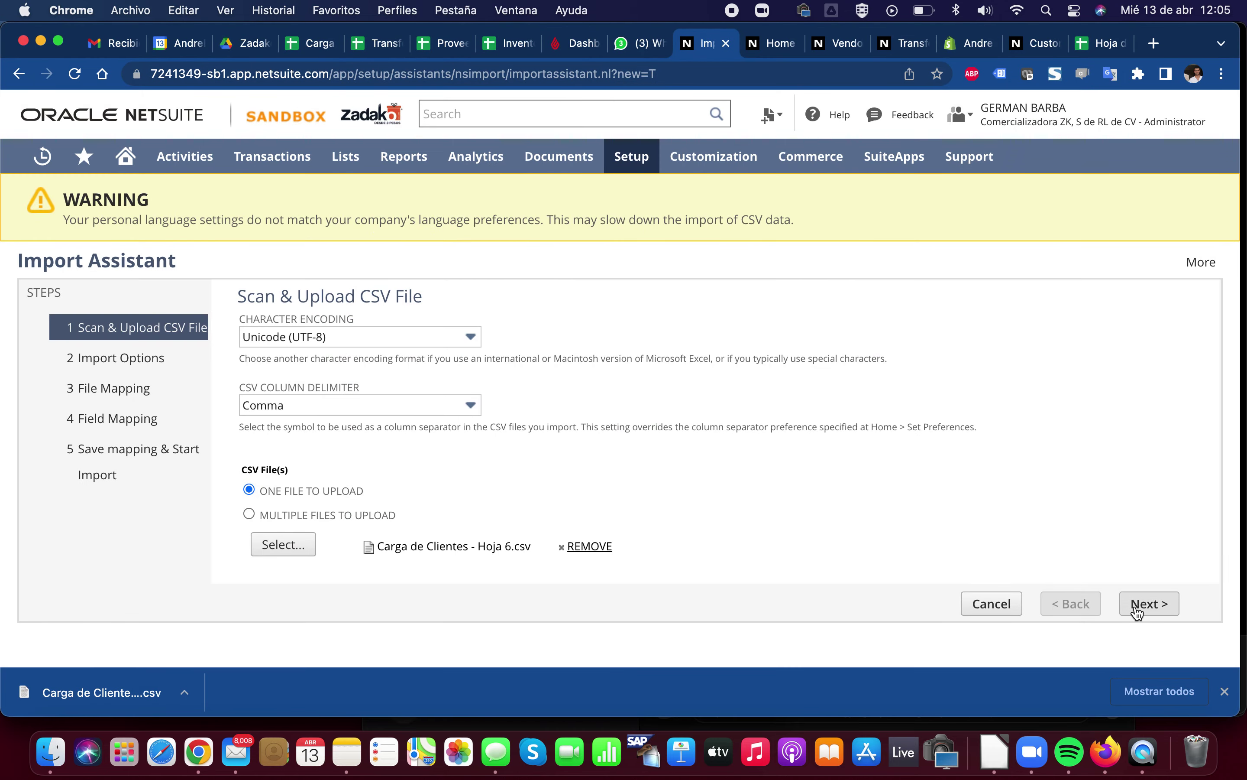
{"action": "left_click", "coordinate": [1137, 606]}
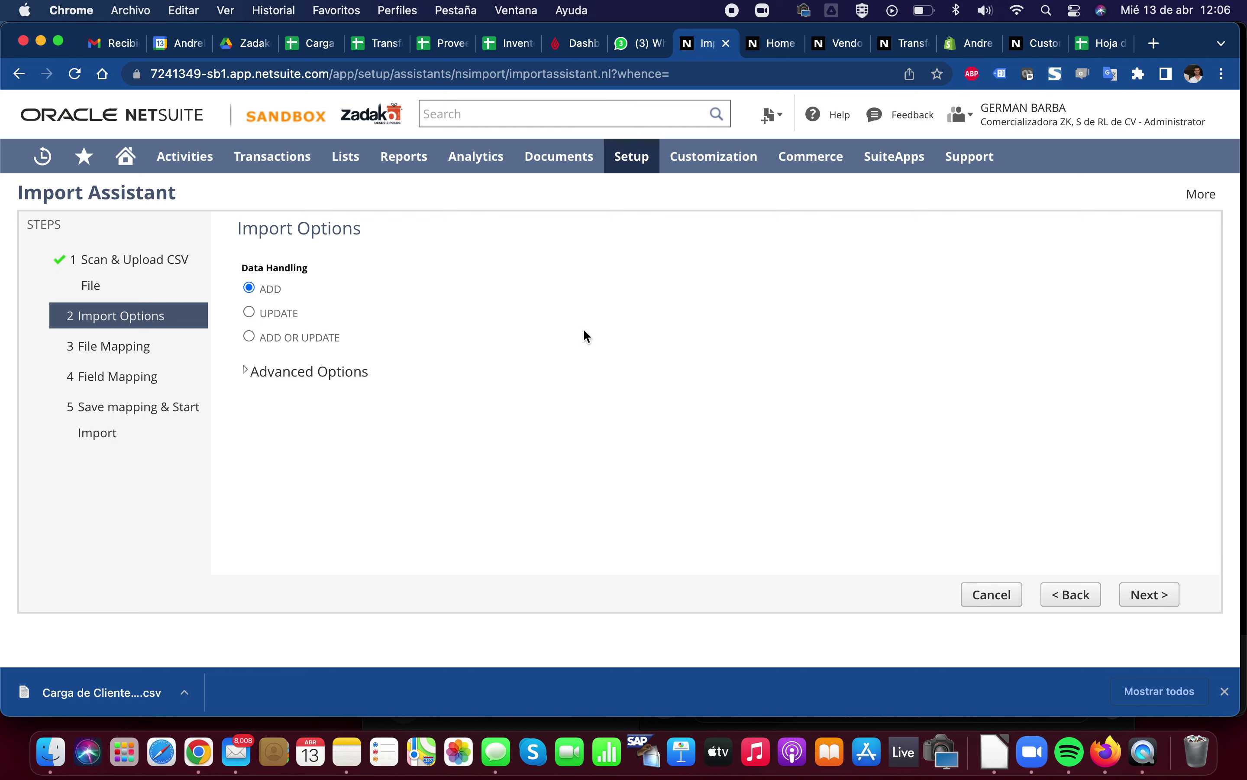
Advance to the Field Mapping step and look through the customer field mappings
{"action": "left_click", "coordinate": [1140, 599]}
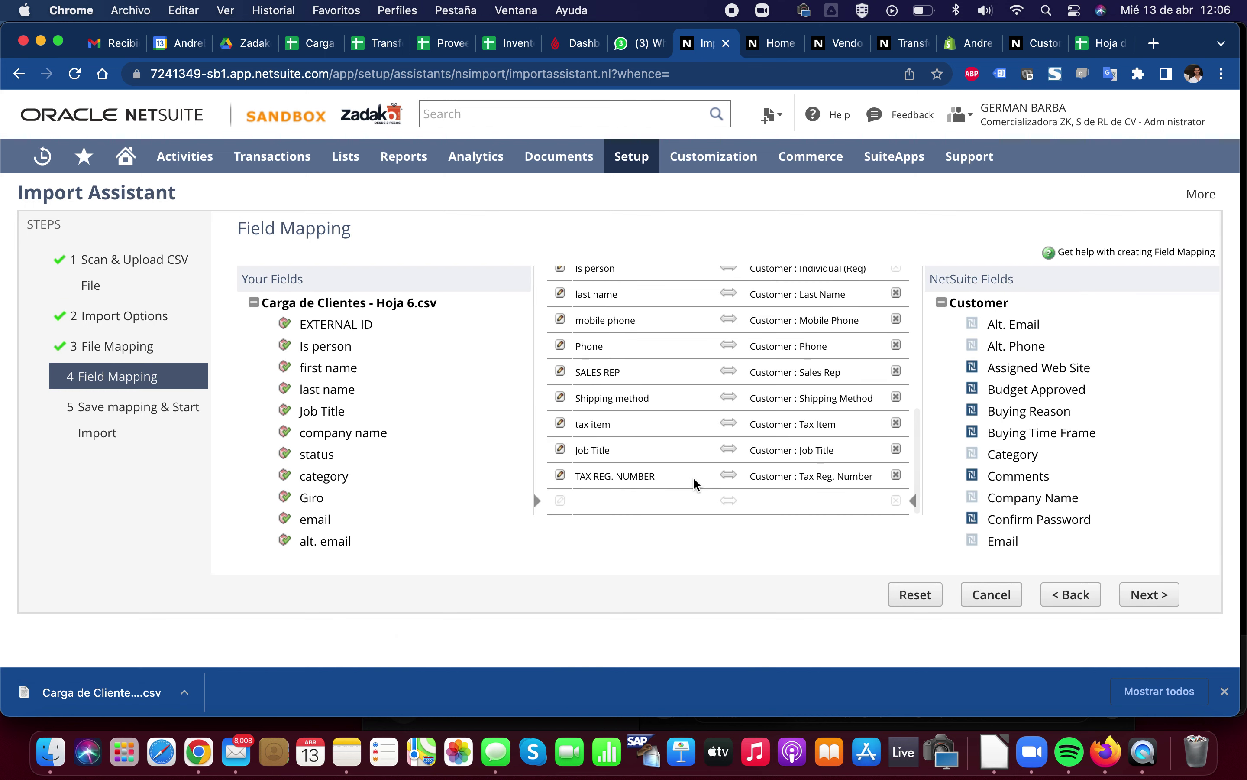
{"action": "scroll", "coordinate": [951, 417], "scroll_direction": "down", "scroll_amount": 3}
{"action": "scroll", "coordinate": [951, 417], "scroll_direction": "up", "scroll_amount": 3}
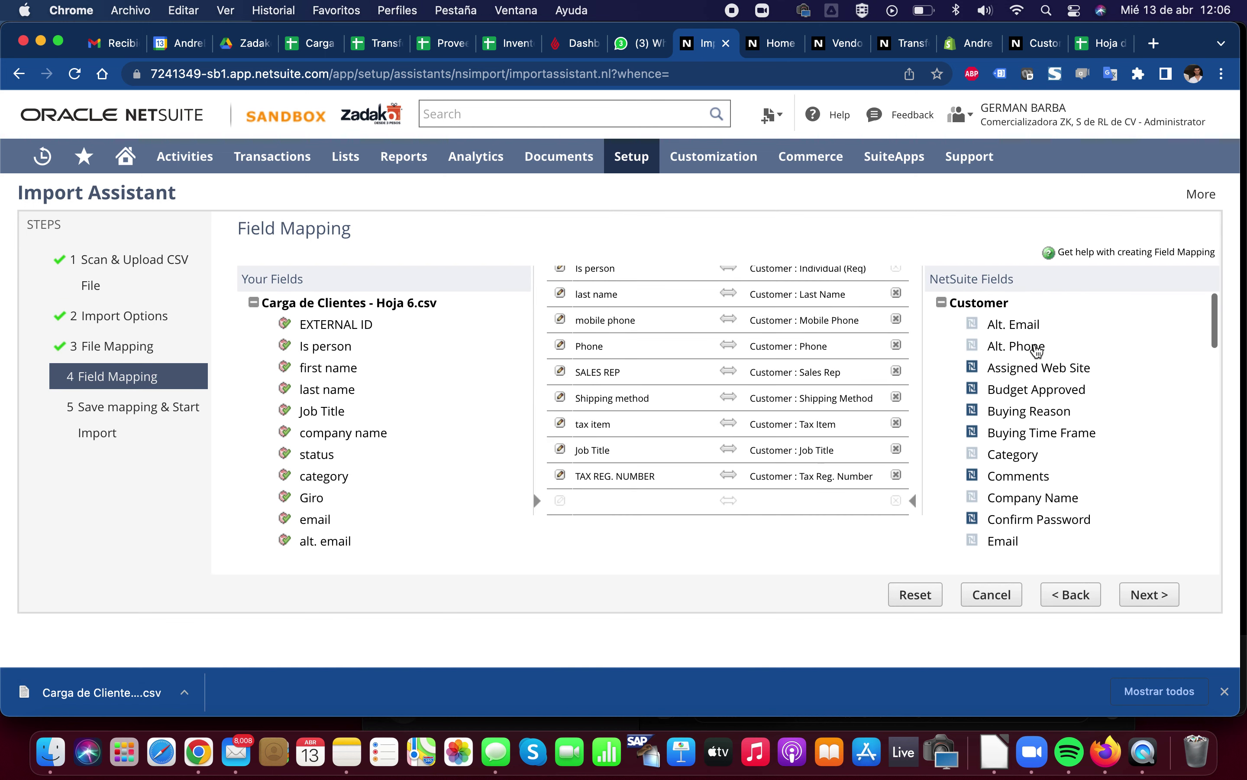
{"action": "scroll", "coordinate": [990, 288], "scroll_direction": "down", "scroll_amount": 10}
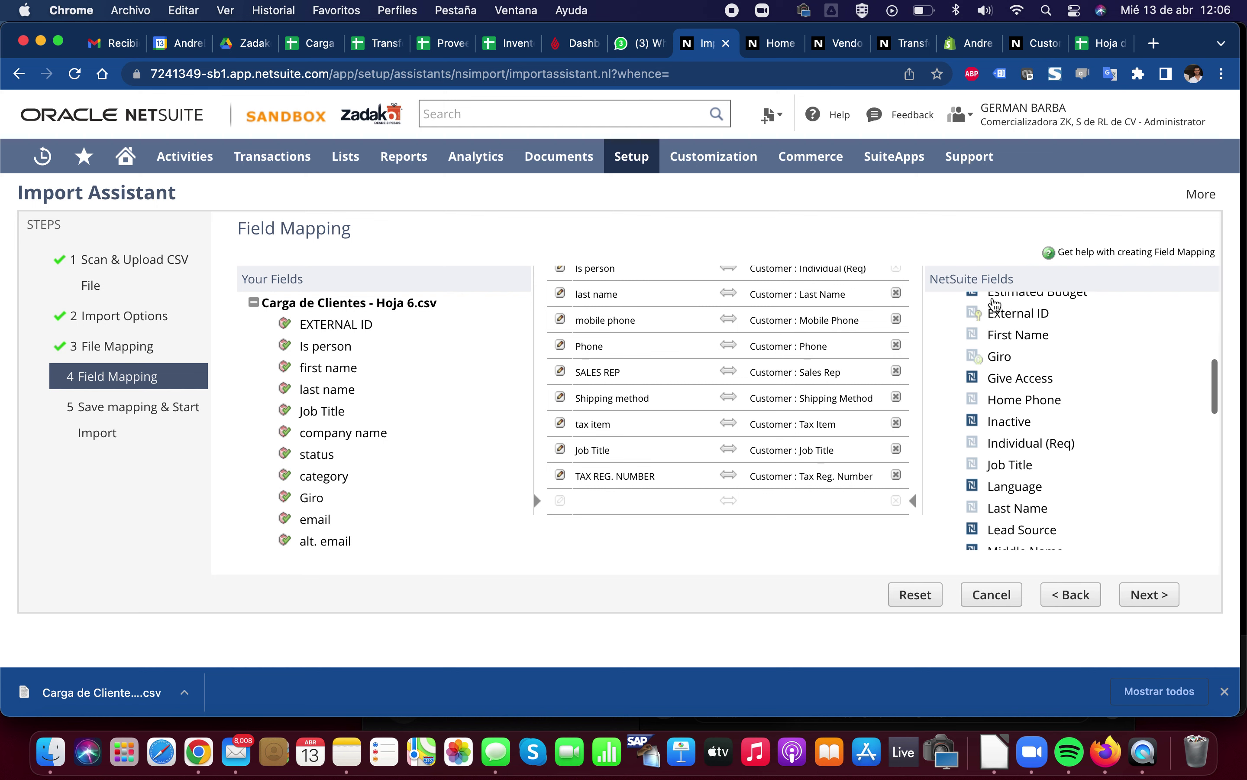
{"action": "scroll", "coordinate": [995, 305], "scroll_direction": "up", "scroll_amount": 2}
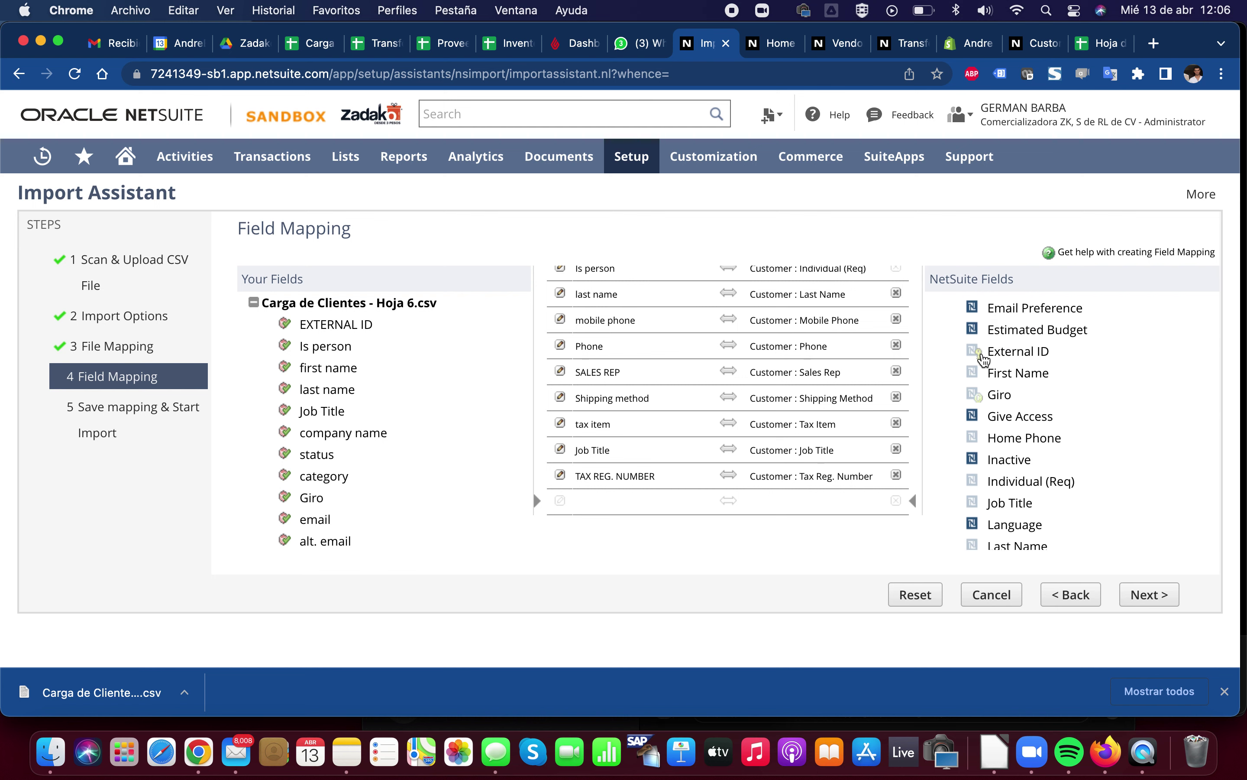
{"action": "scroll", "coordinate": [983, 360], "scroll_direction": "down", "scroll_amount": 2}
{"action": "scroll", "coordinate": [984, 361], "scroll_direction": "down", "scroll_amount": 5}
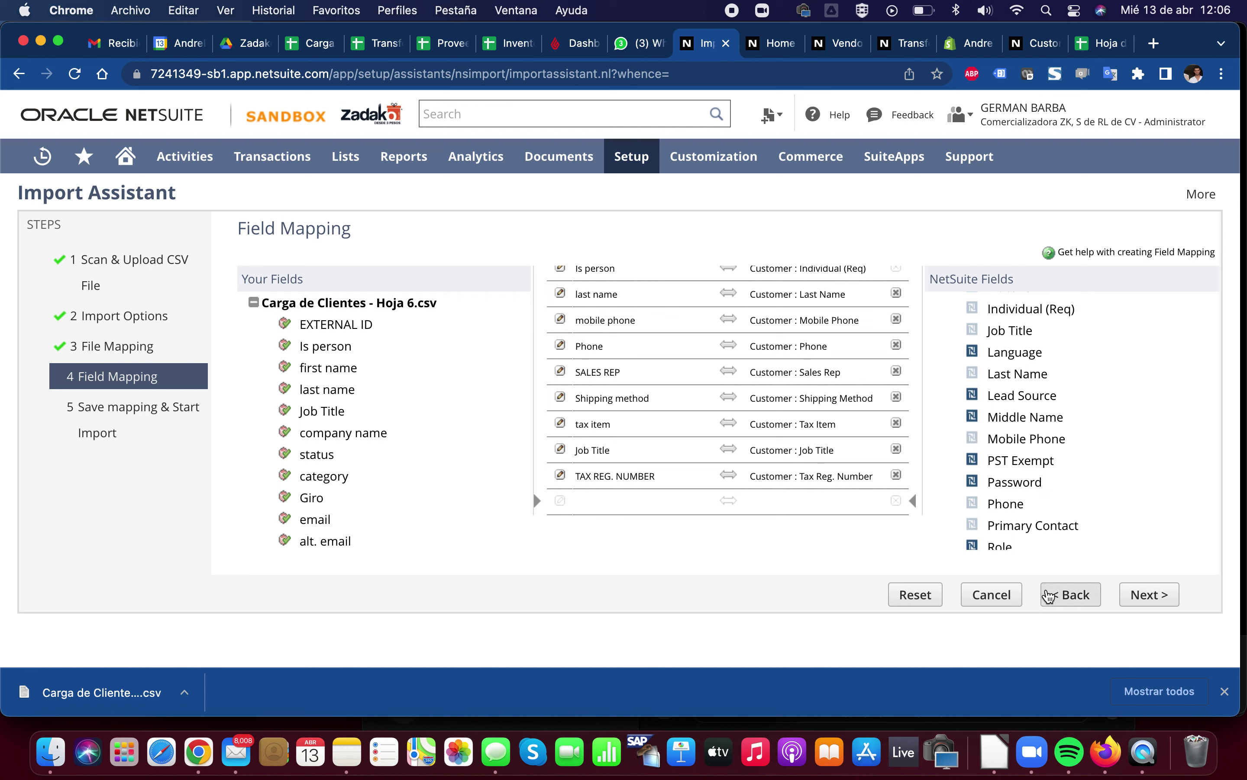
{"action": "scroll", "coordinate": [998, 480], "scroll_direction": "up", "scroll_amount": 8}
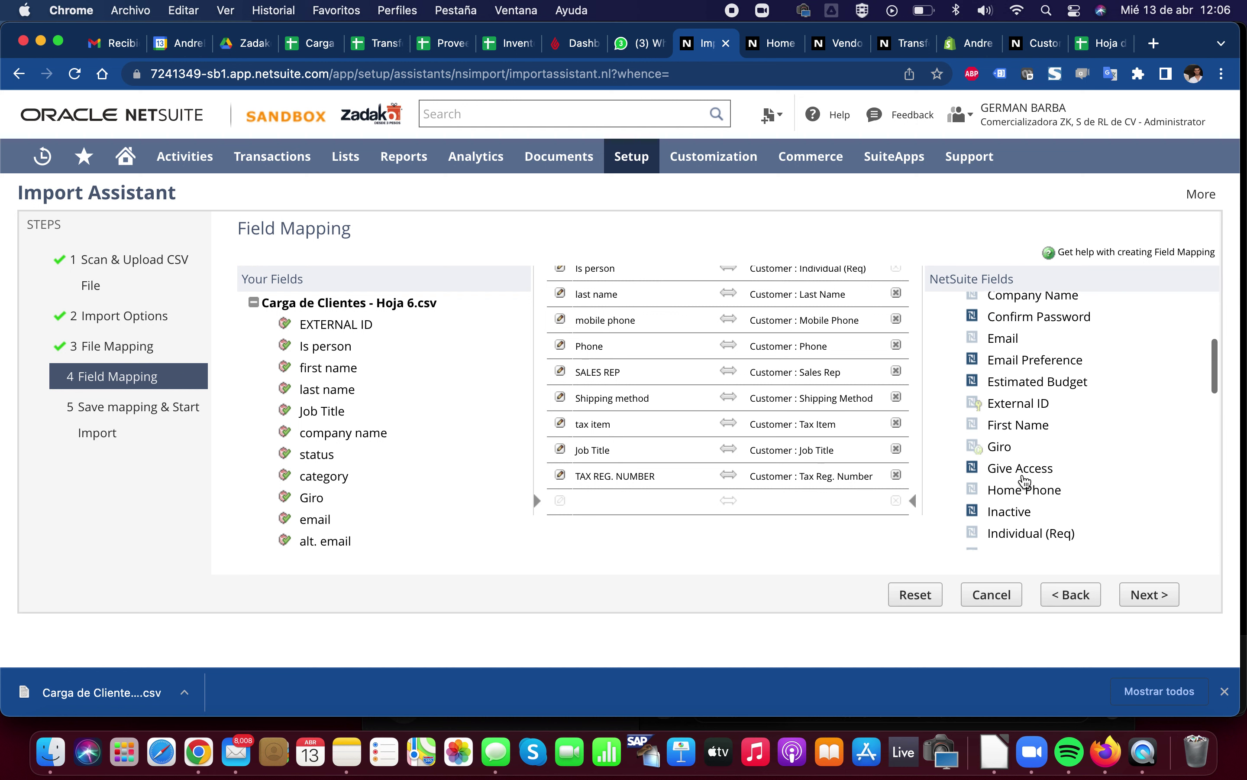
Search the mapping page for INTERNA, then go back to Import Options
{"action": "key", "text": "super+f"}
{"action": "key", "text": "BackSpace"}
{"action": "type", "text": "INTERNA"}
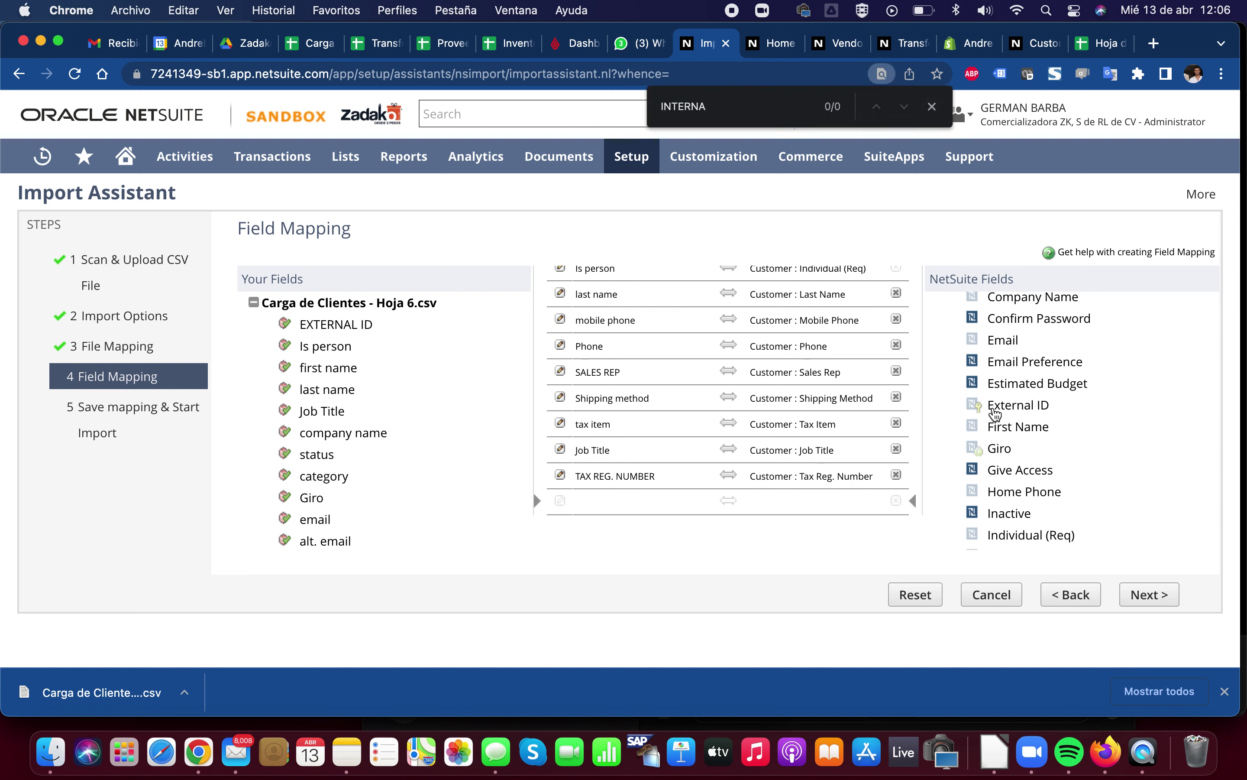
{"action": "scroll", "coordinate": [995, 412], "scroll_direction": "down", "scroll_amount": 15}
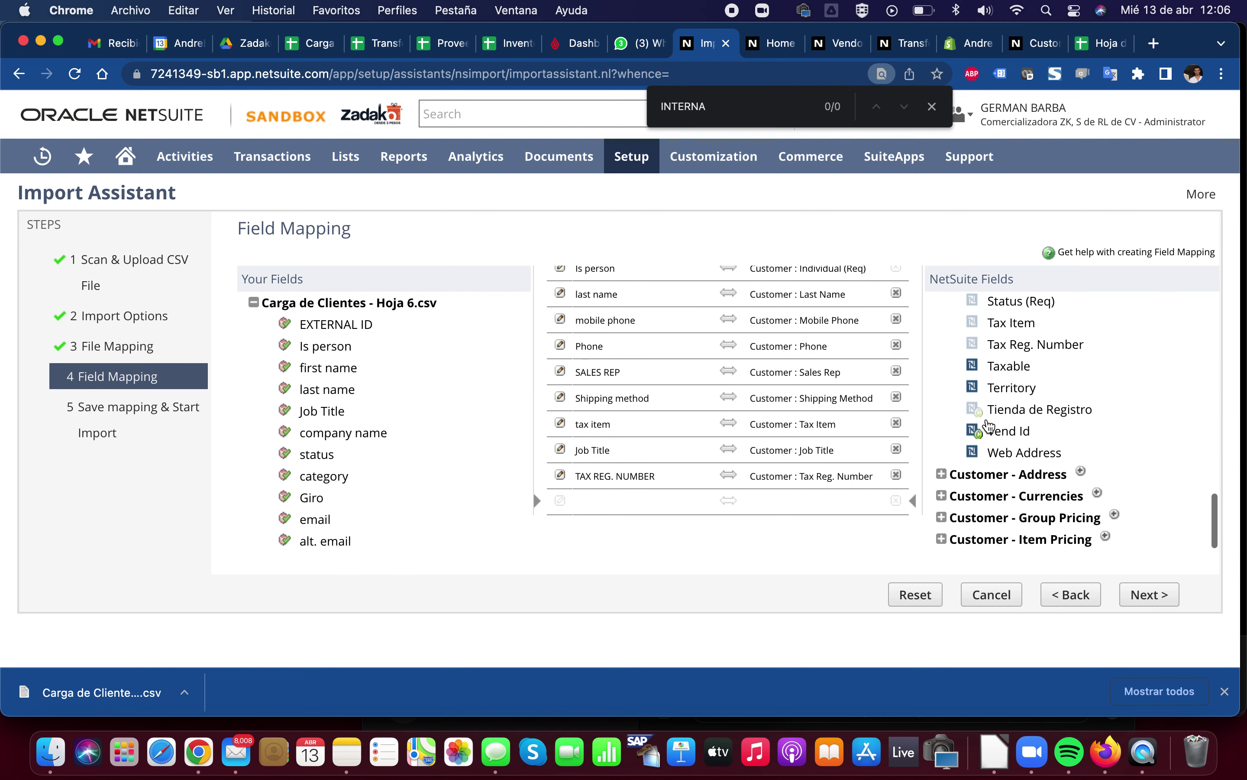
{"action": "scroll", "coordinate": [989, 427], "scroll_direction": "up", "scroll_amount": 3}
{"action": "left_click", "coordinate": [1057, 597]}
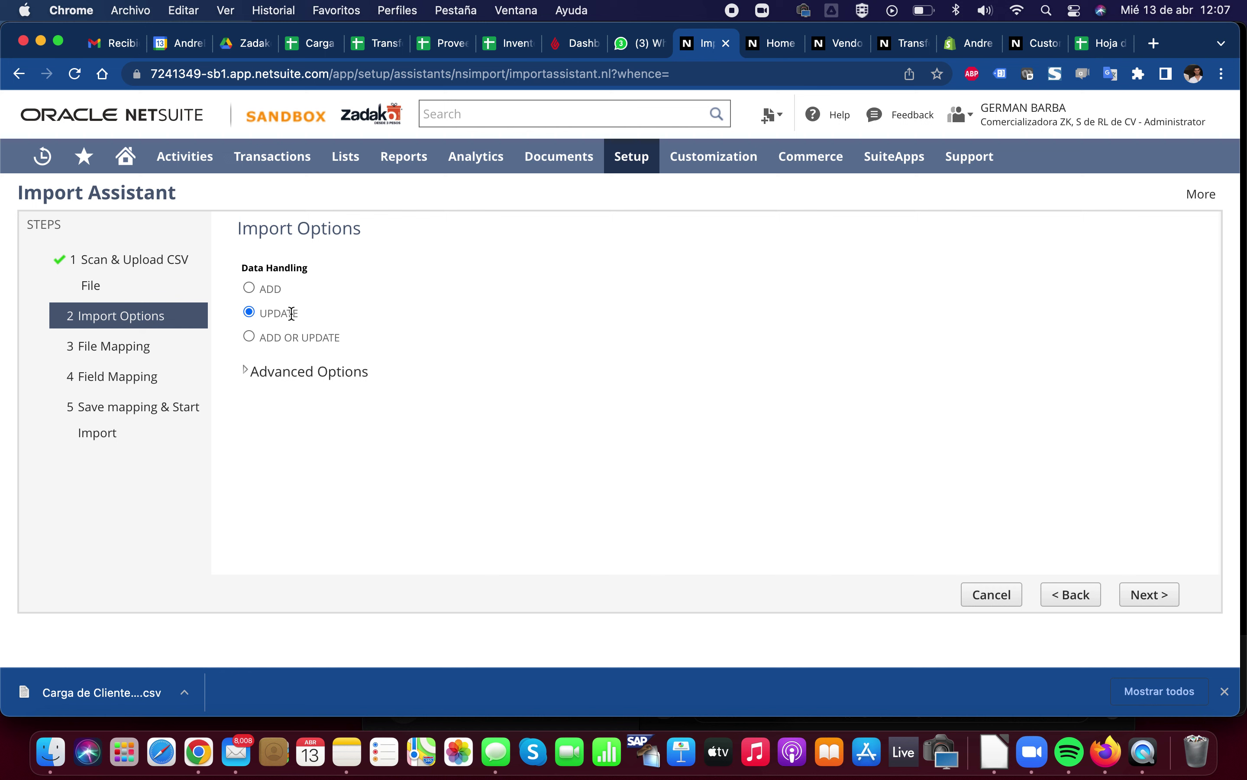
{"action": "left_click", "coordinate": [1136, 593]}
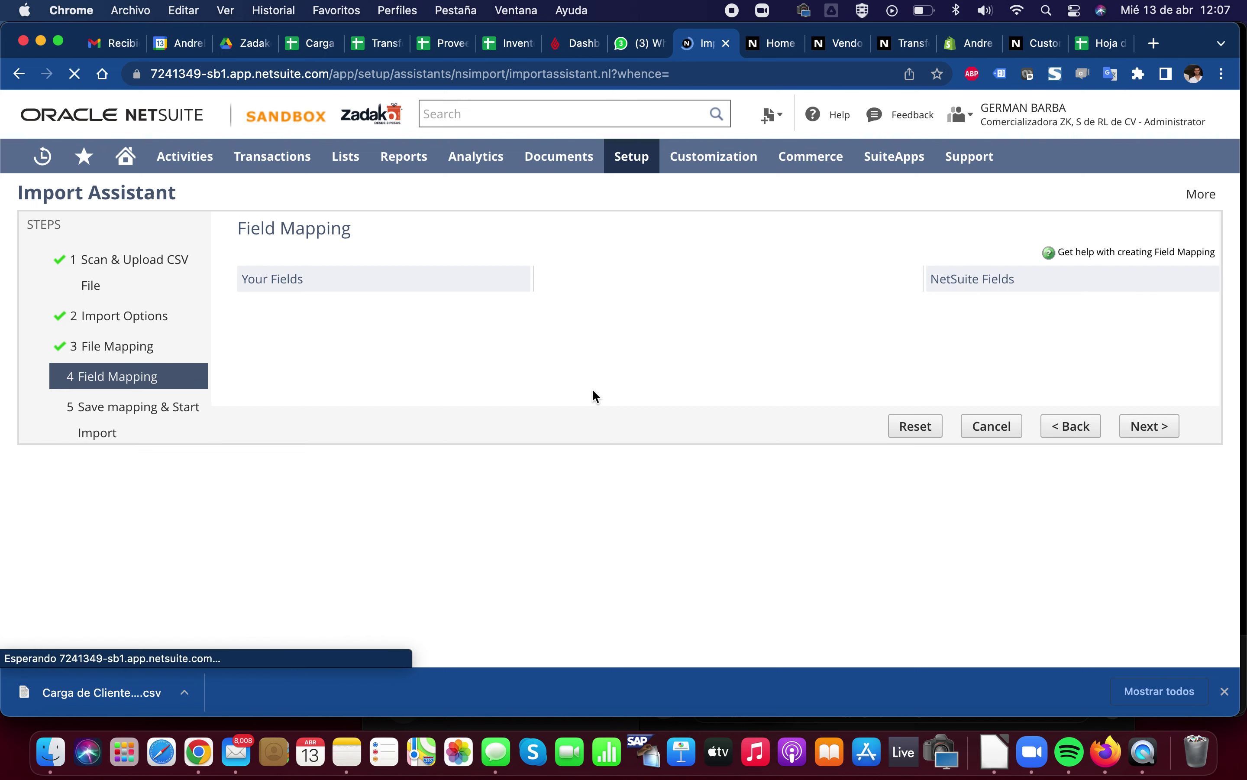
{"action": "key", "text": "super+f"}
{"action": "type", "text": "INTERN"}
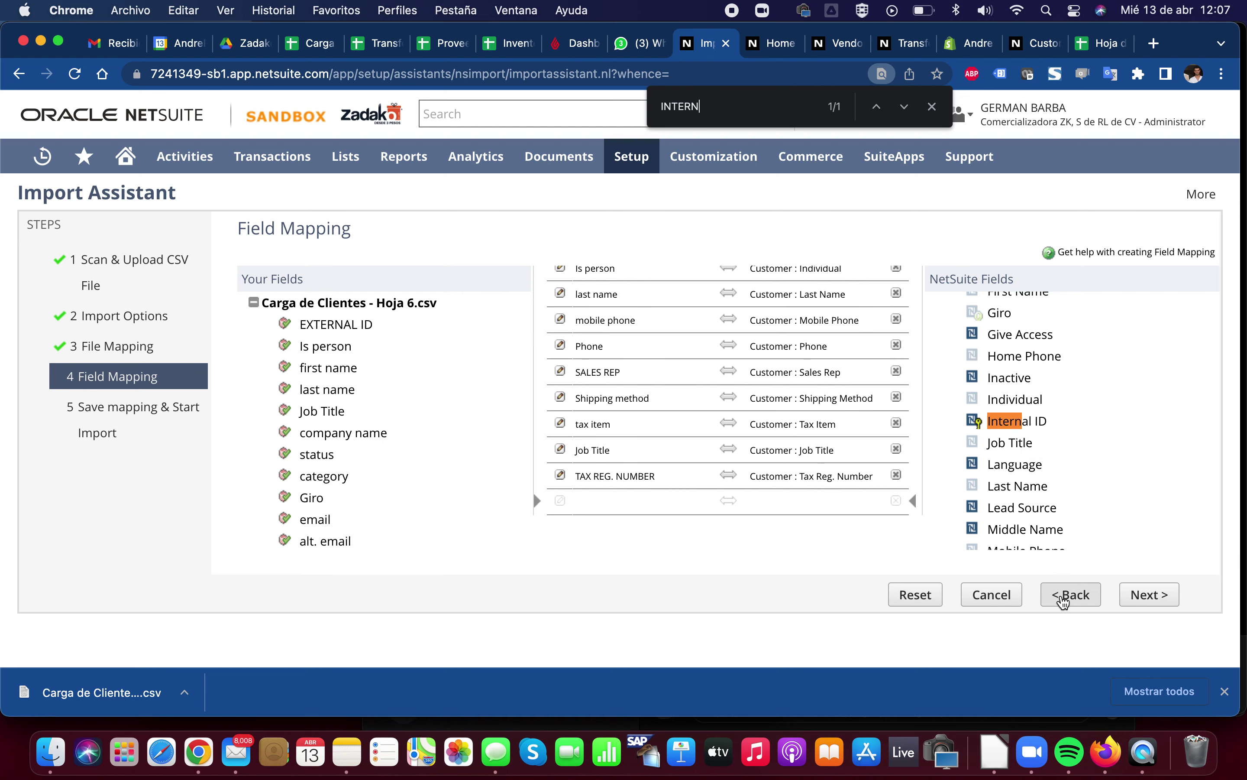
{"action": "left_click", "coordinate": [1064, 598]}
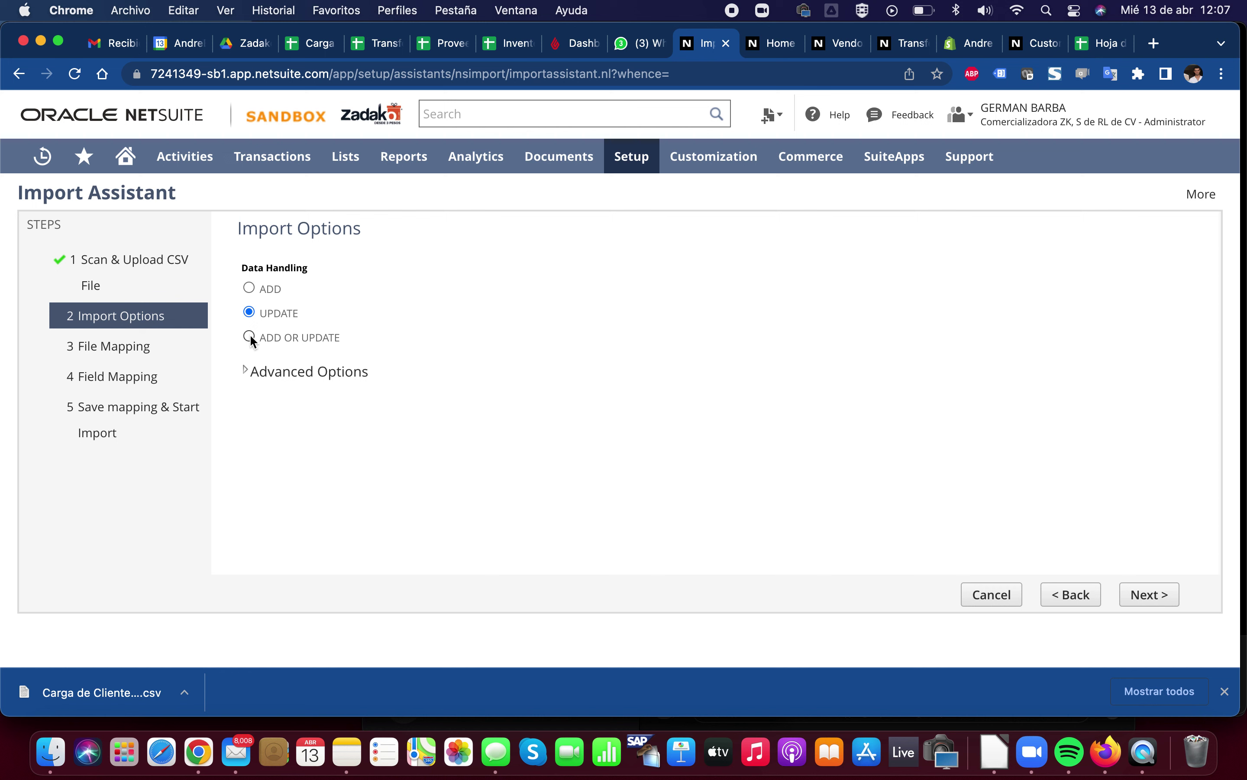
Set data handling to ADD and expand the Advanced Options section
{"action": "left_click", "coordinate": [249, 288]}
{"action": "left_click", "coordinate": [244, 371]}
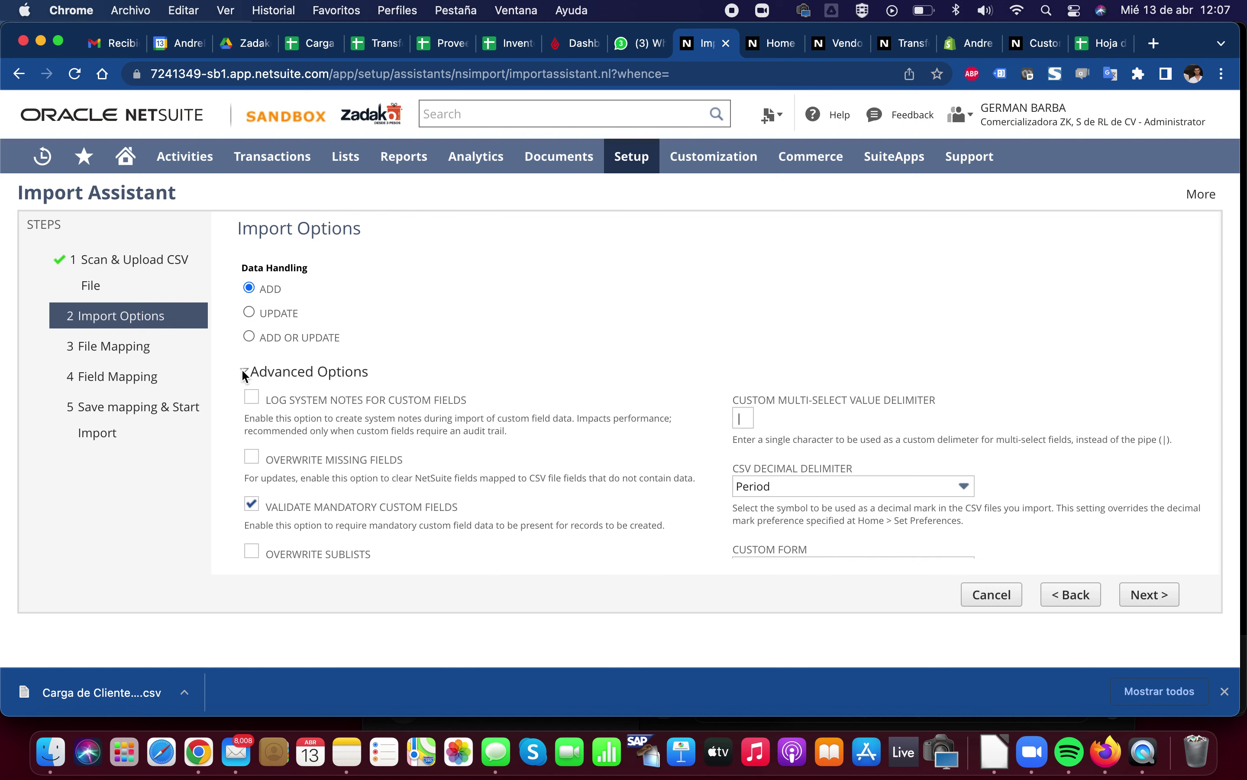
{"action": "left_click", "coordinate": [243, 371]}
{"action": "left_click", "coordinate": [243, 371]}
Read the Overwrite Missing Fields help, then switch to the Carga de Clientes spreadsheet
{"action": "scroll", "coordinate": [243, 374], "scroll_direction": "down", "scroll_amount": 3}
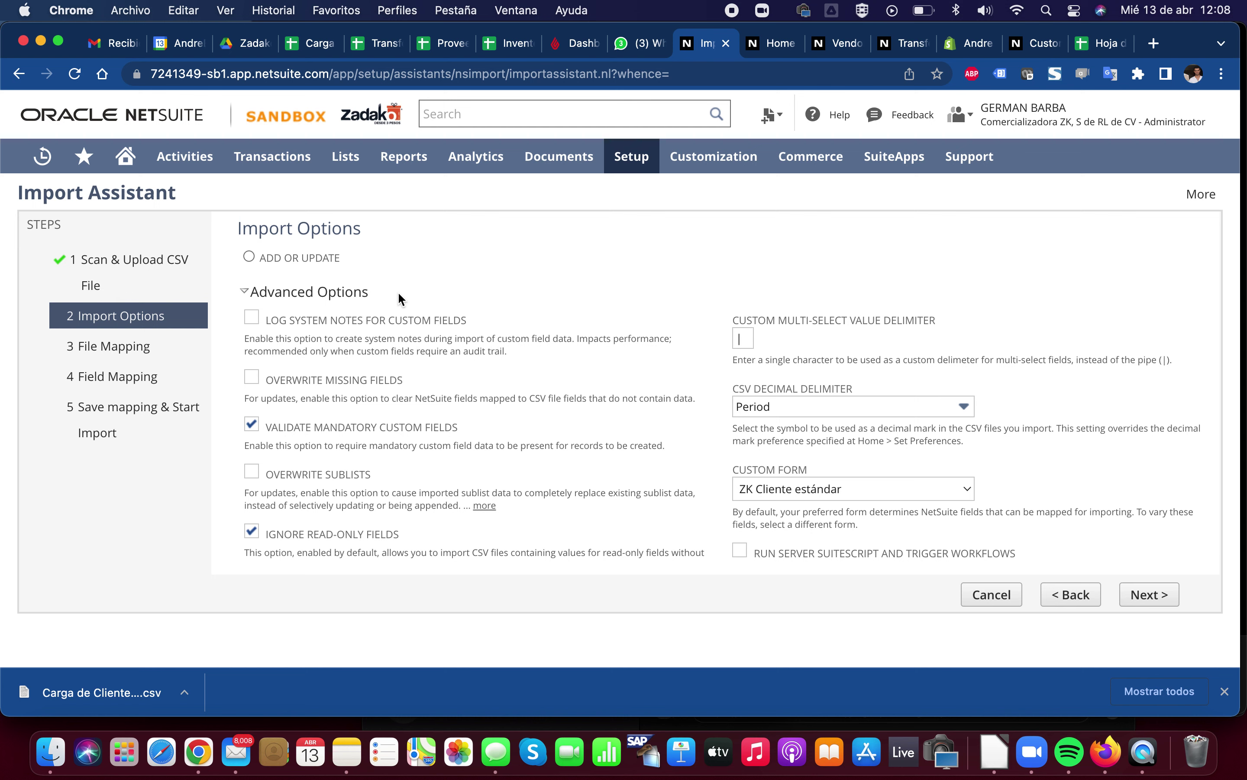
{"action": "scroll", "coordinate": [381, 333], "scroll_direction": "down", "scroll_amount": 1}
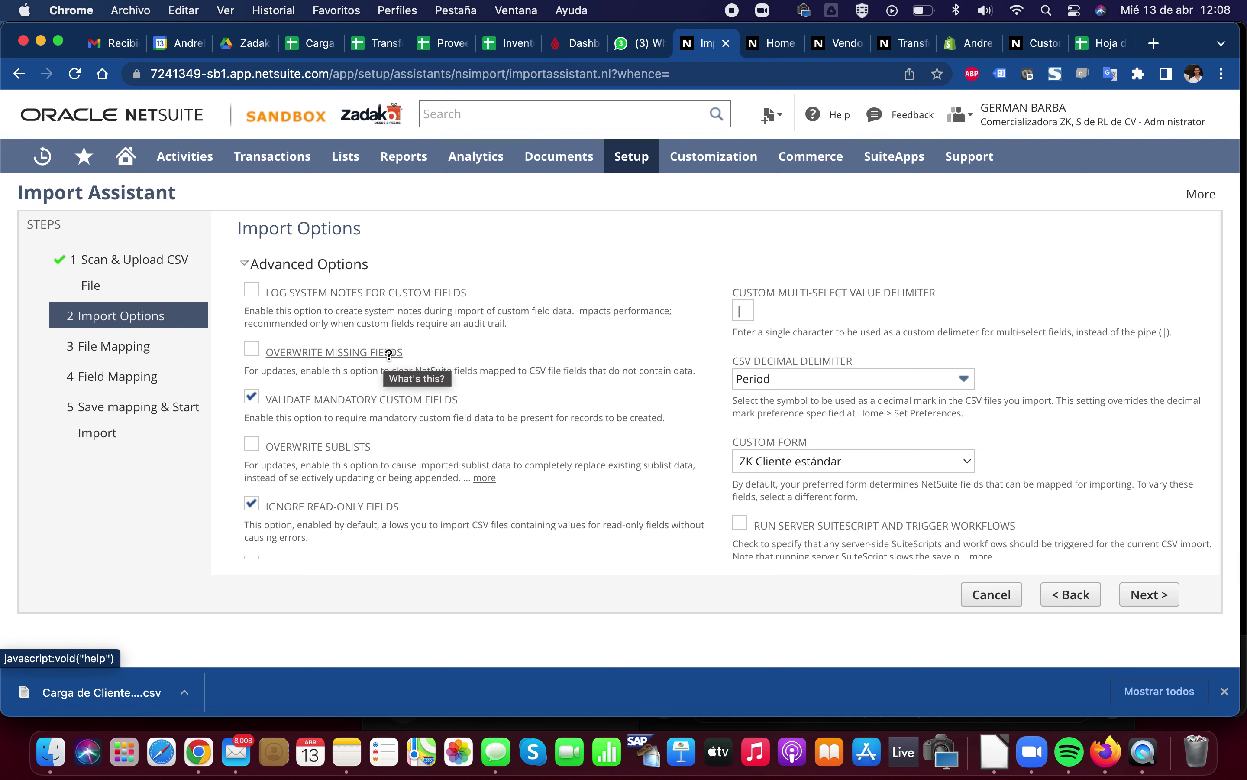
{"action": "left_click", "coordinate": [348, 352]}
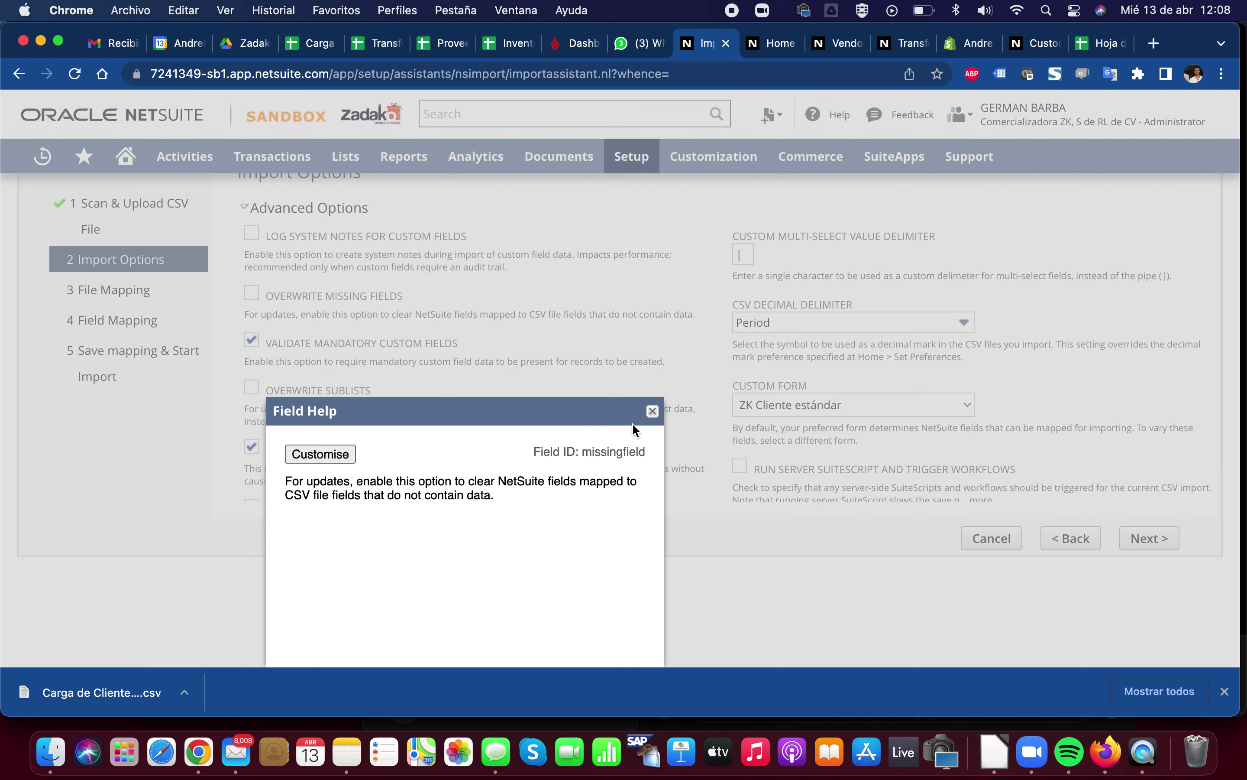
{"action": "left_click", "coordinate": [652, 411]}
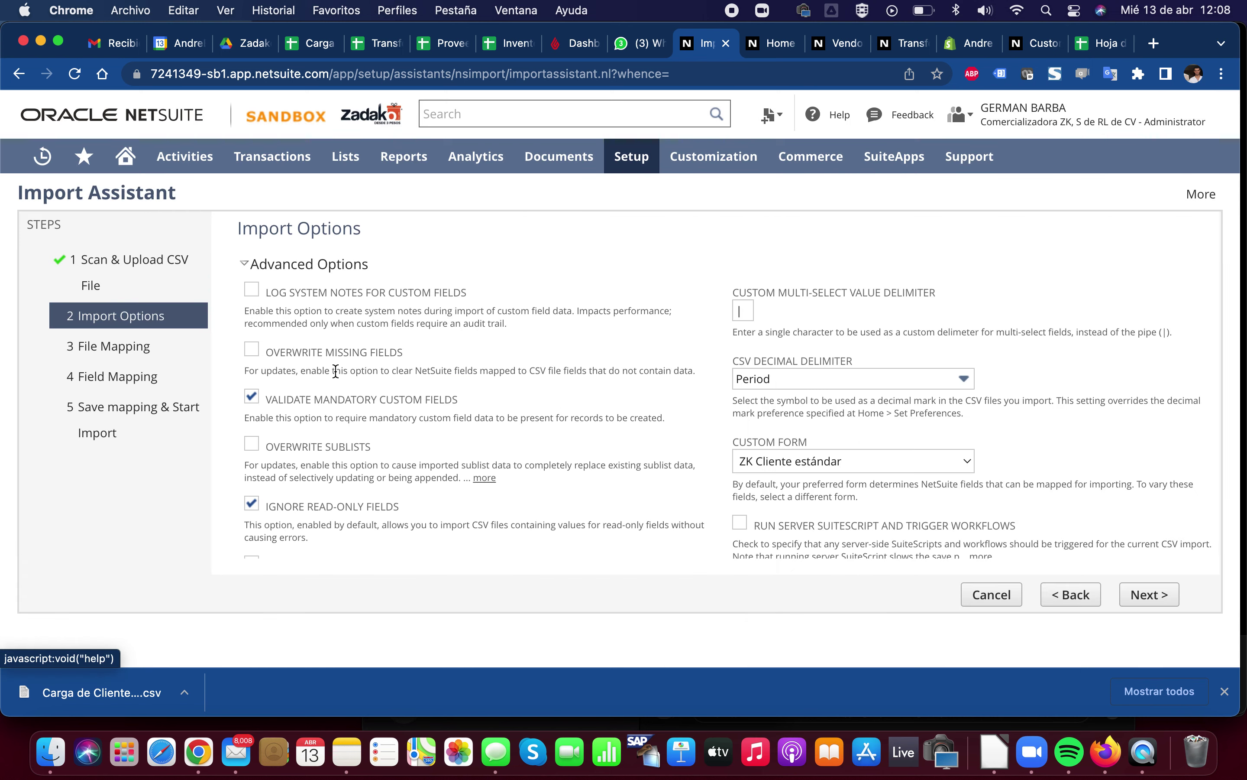
{"action": "scroll", "coordinate": [350, 374], "scroll_direction": "up", "scroll_amount": 2}
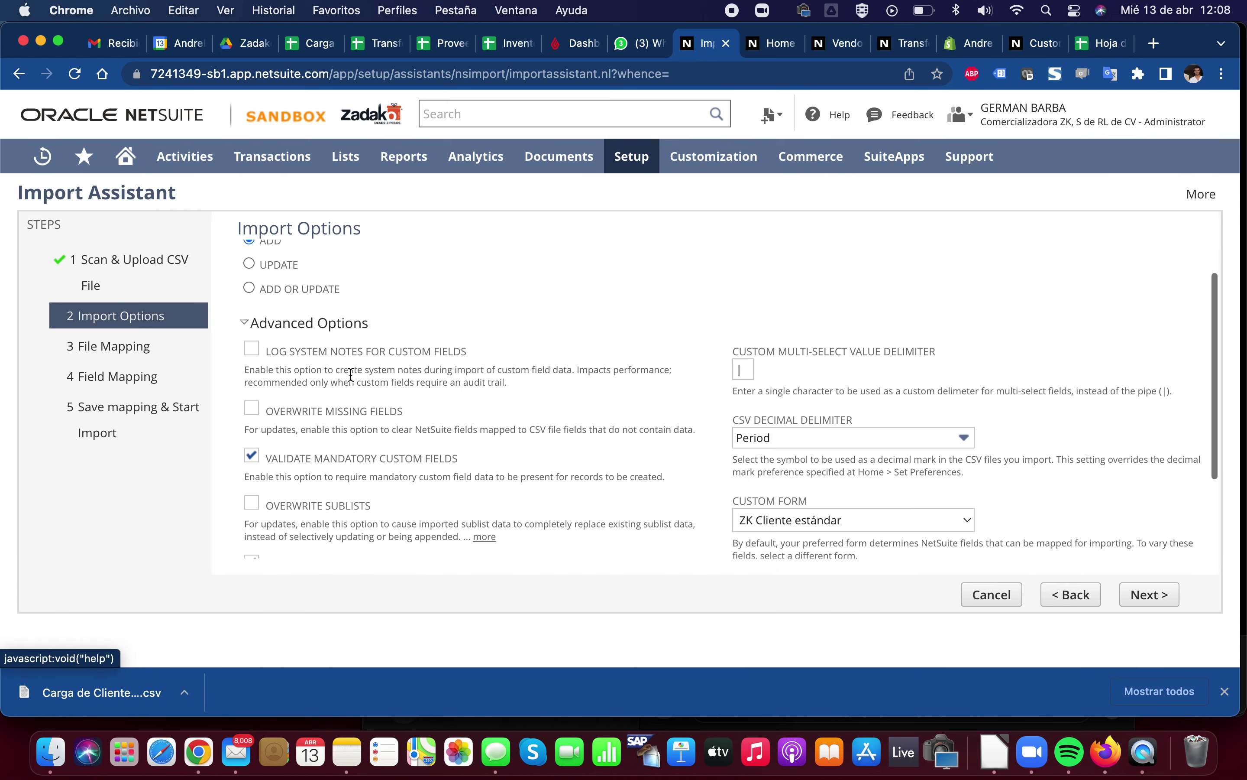
{"action": "scroll", "coordinate": [350, 375], "scroll_direction": "up", "scroll_amount": 2}
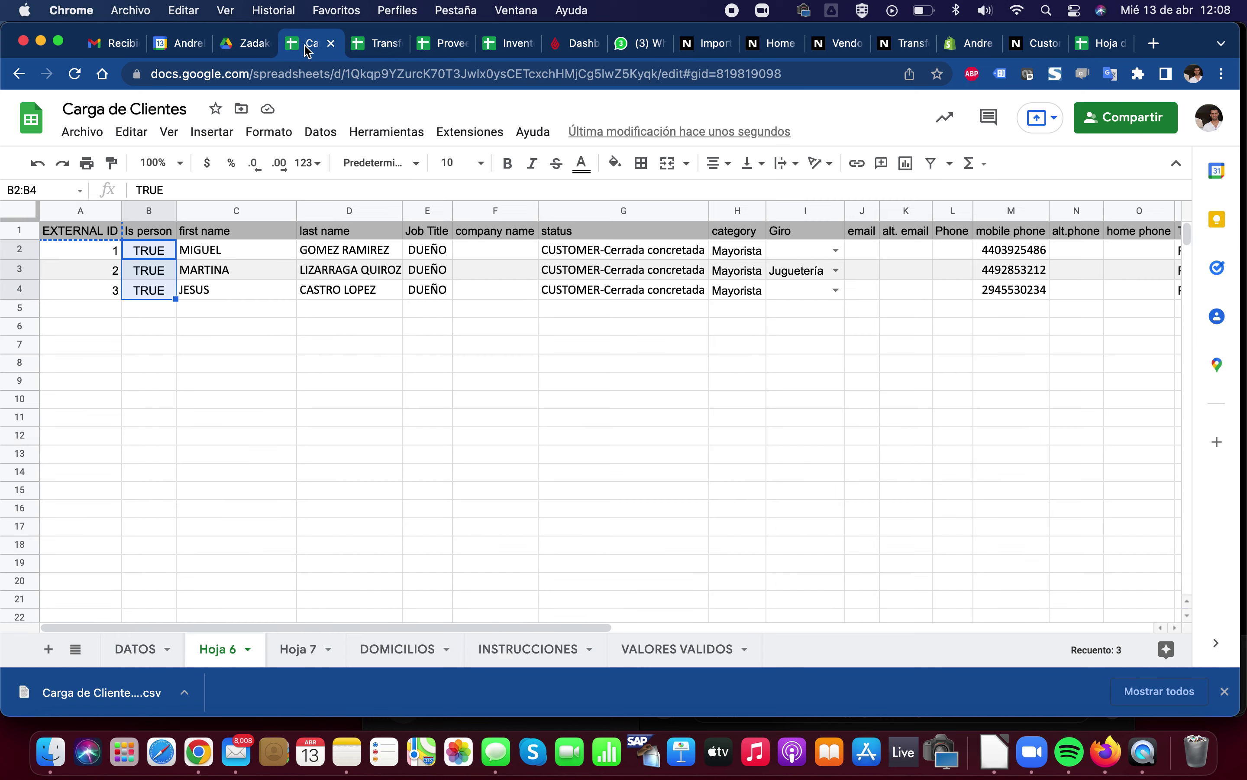
{"action": "left_click", "coordinate": [312, 43]}
Check the external IDs, delete the mobile phone in M4, and return to NetSuite
{"action": "left_click", "coordinate": [95, 228]}
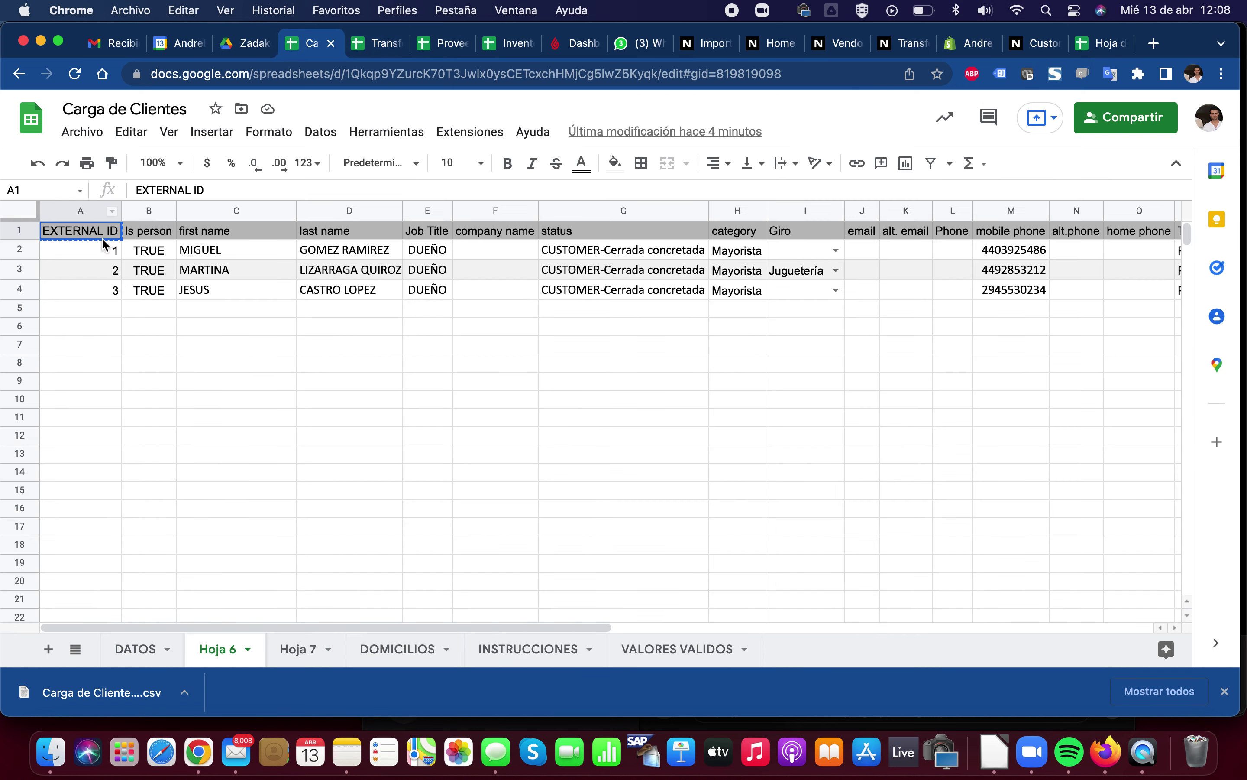
{"action": "left_click", "coordinate": [105, 292]}
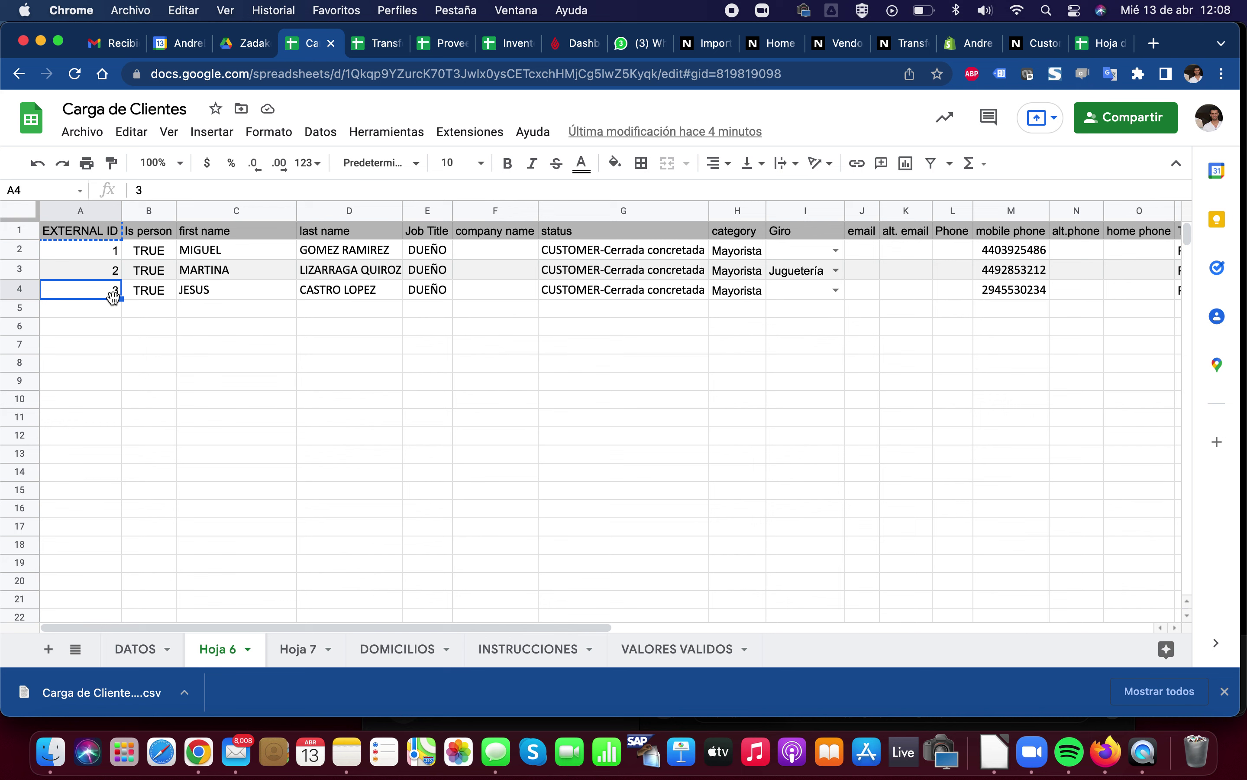
{"action": "scroll", "coordinate": [619, 297], "scroll_direction": "right", "scroll_amount": 3}
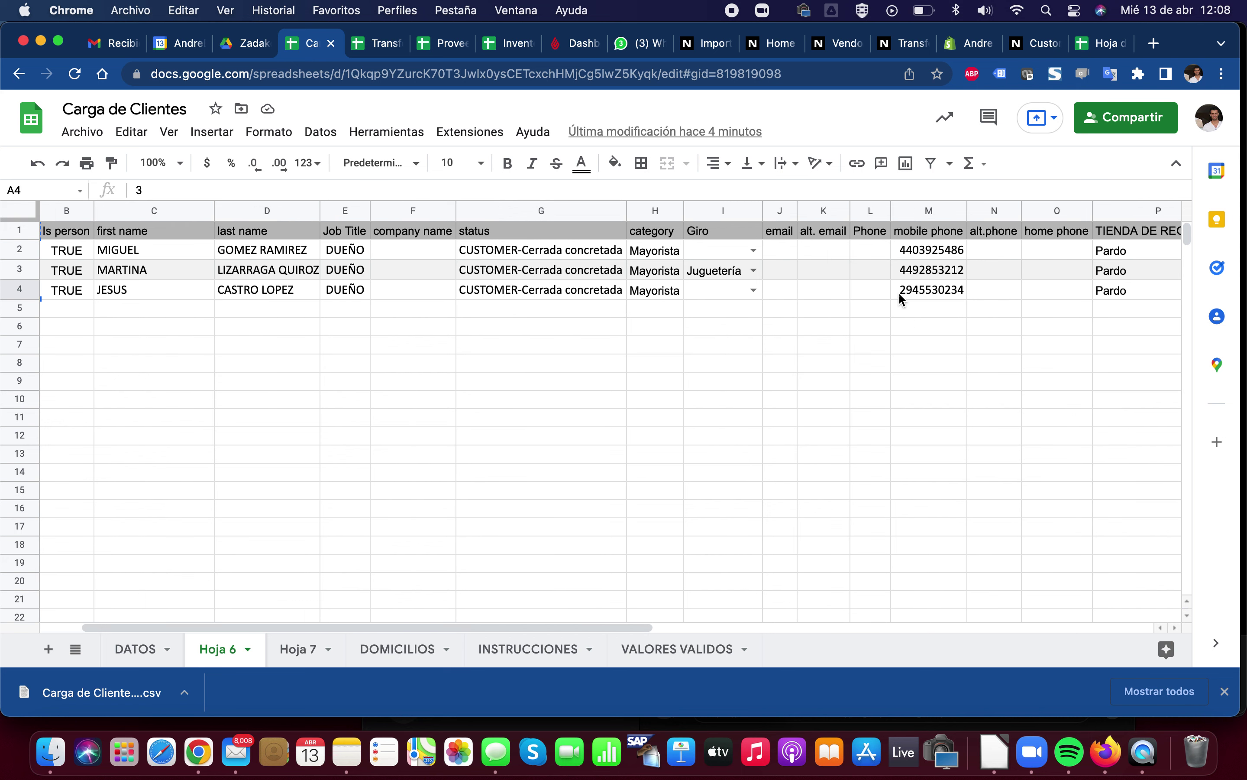
{"action": "left_click", "coordinate": [921, 295]}
{"action": "key", "text": "Delete"}
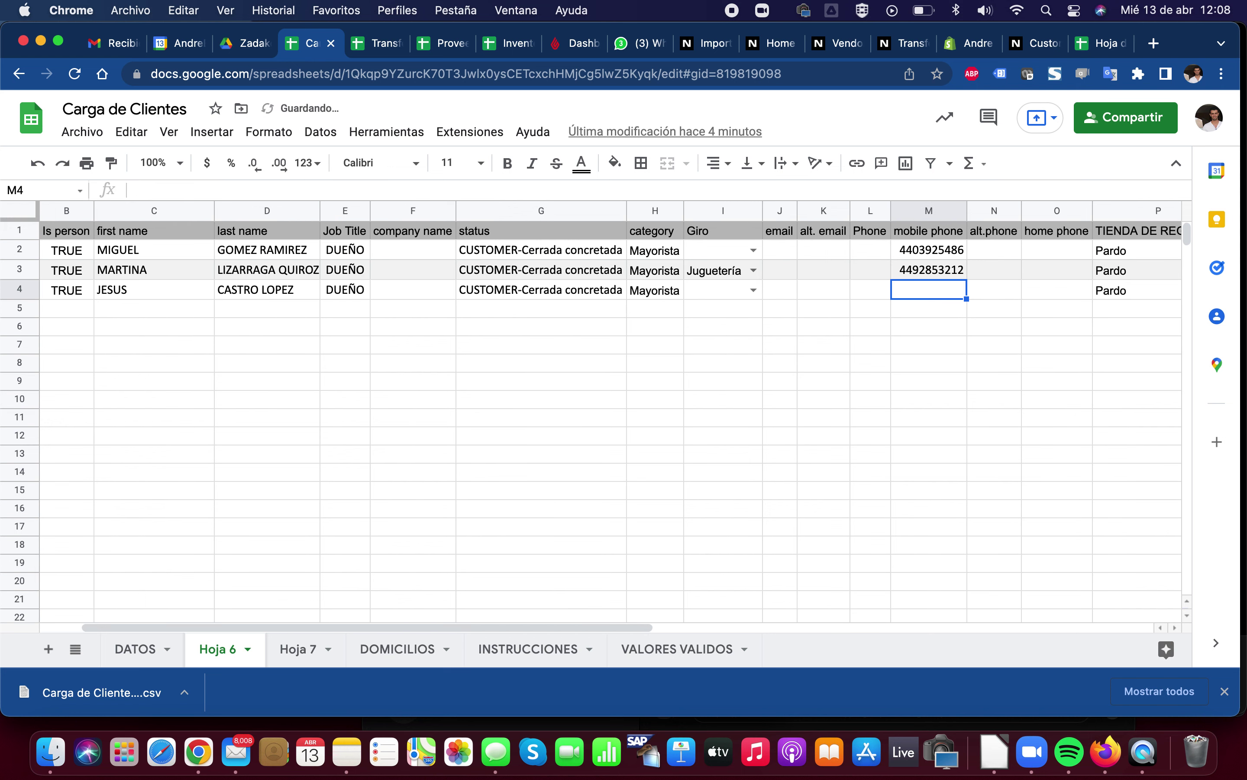
{"action": "key", "text": "Down"}
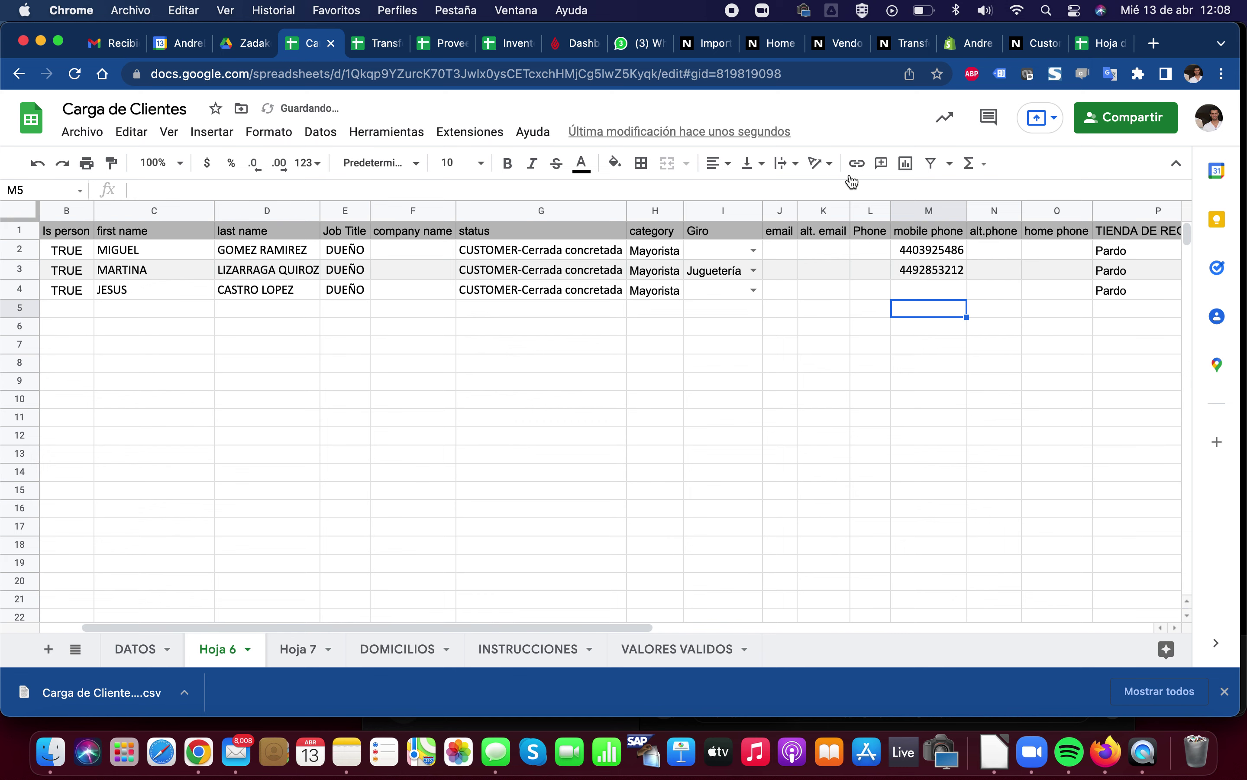
{"action": "left_click", "coordinate": [704, 49]}
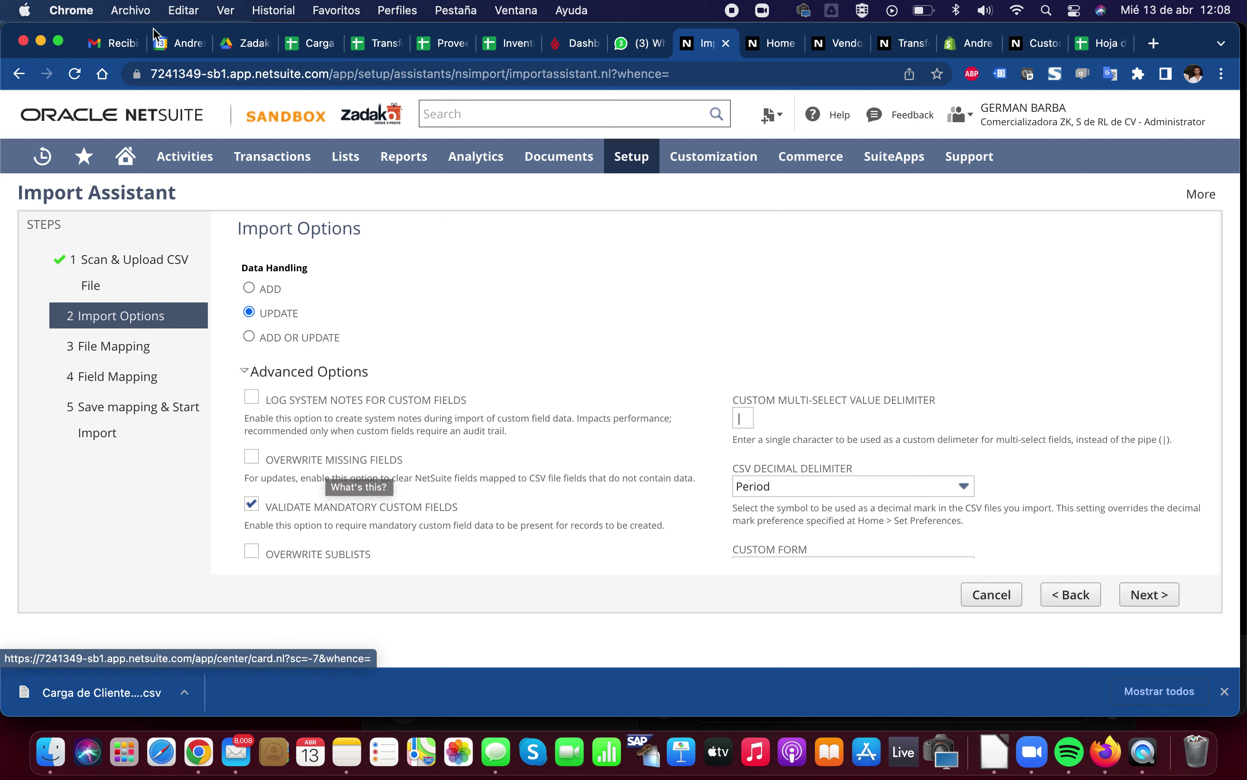
Verify the emptied phone cell, then enable Overwrite Missing Fields in NetSuite's import options
{"action": "left_click", "coordinate": [309, 44]}
{"action": "left_click", "coordinate": [928, 295]}
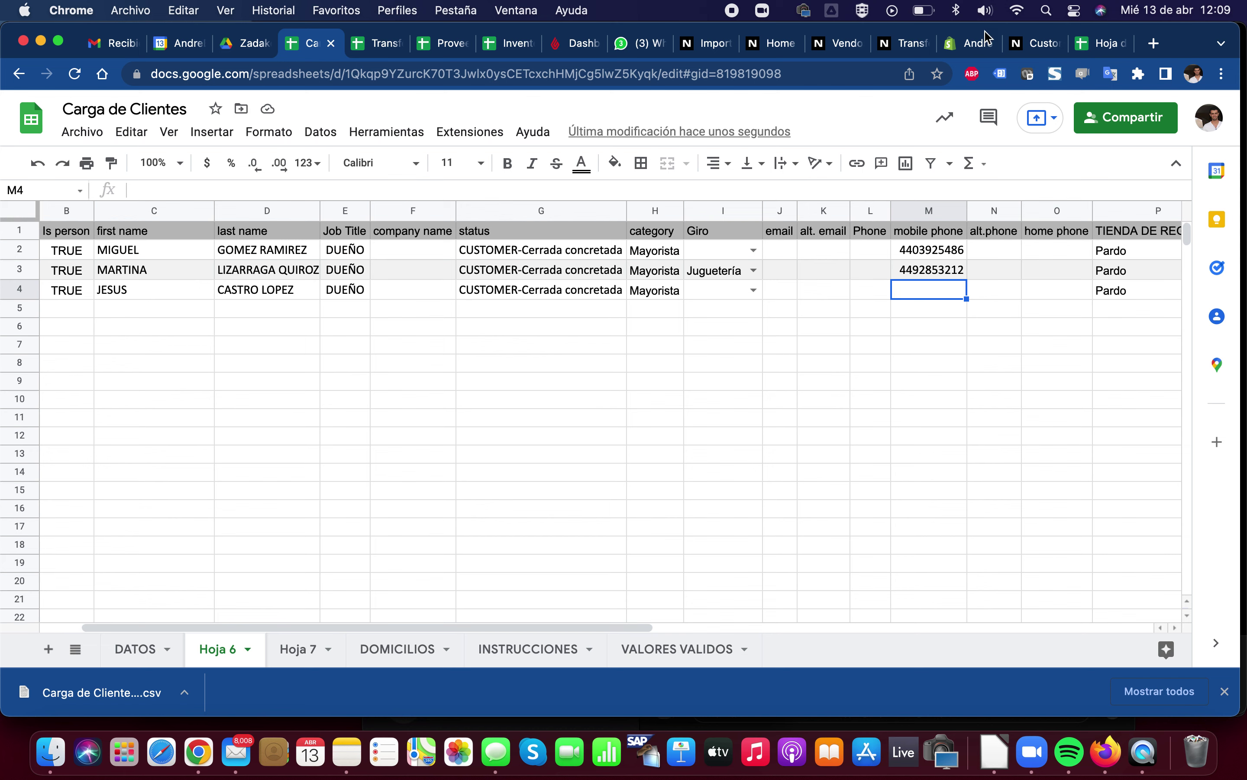
{"action": "left_click", "coordinate": [1022, 44]}
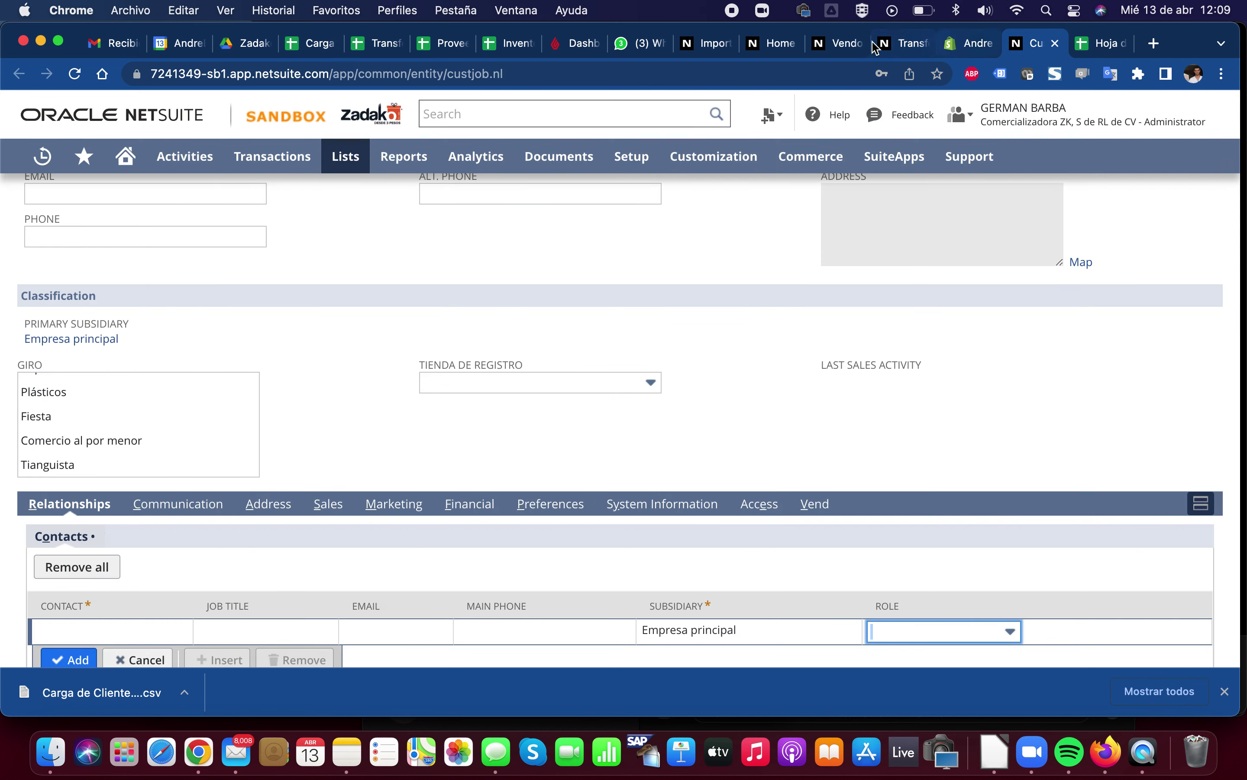
{"action": "left_click", "coordinate": [706, 43]}
{"action": "left_click", "coordinate": [252, 457]}
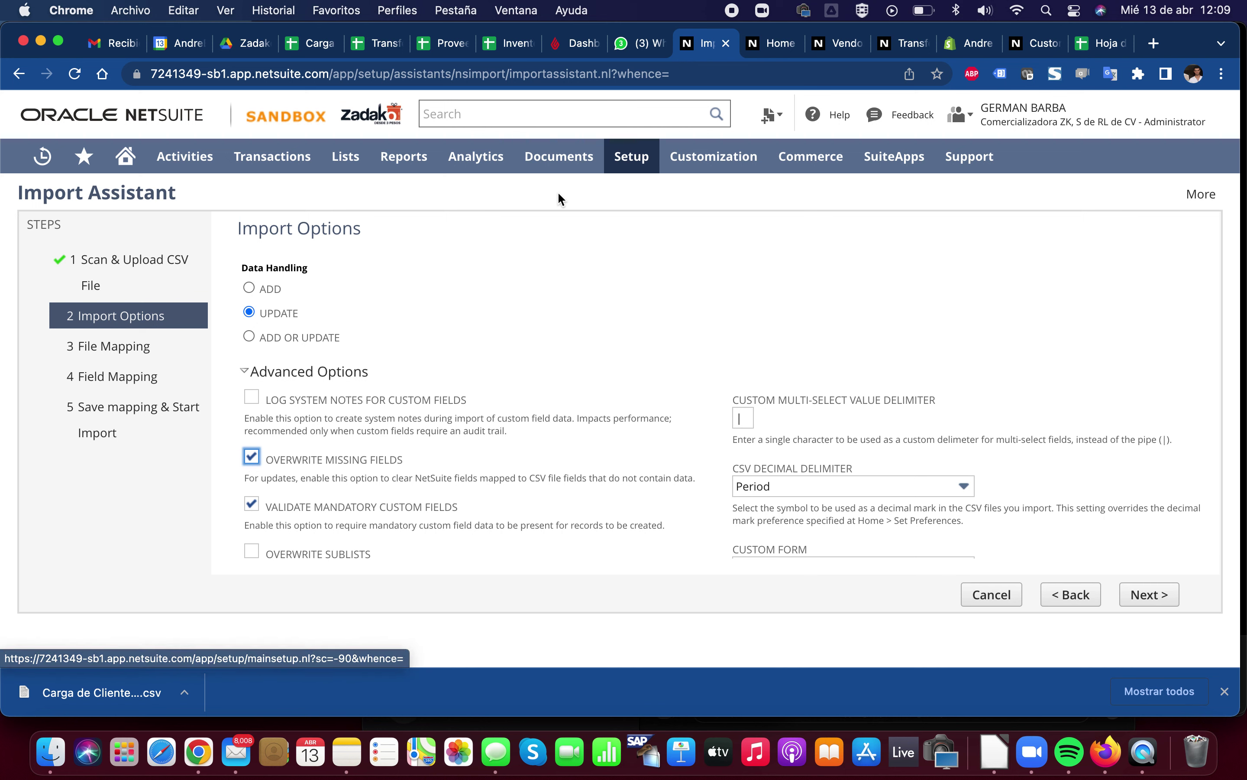
Back in Hoja 6, select the TIENDA DE REGISTRO values in P2:P4
{"action": "left_click", "coordinate": [290, 44]}
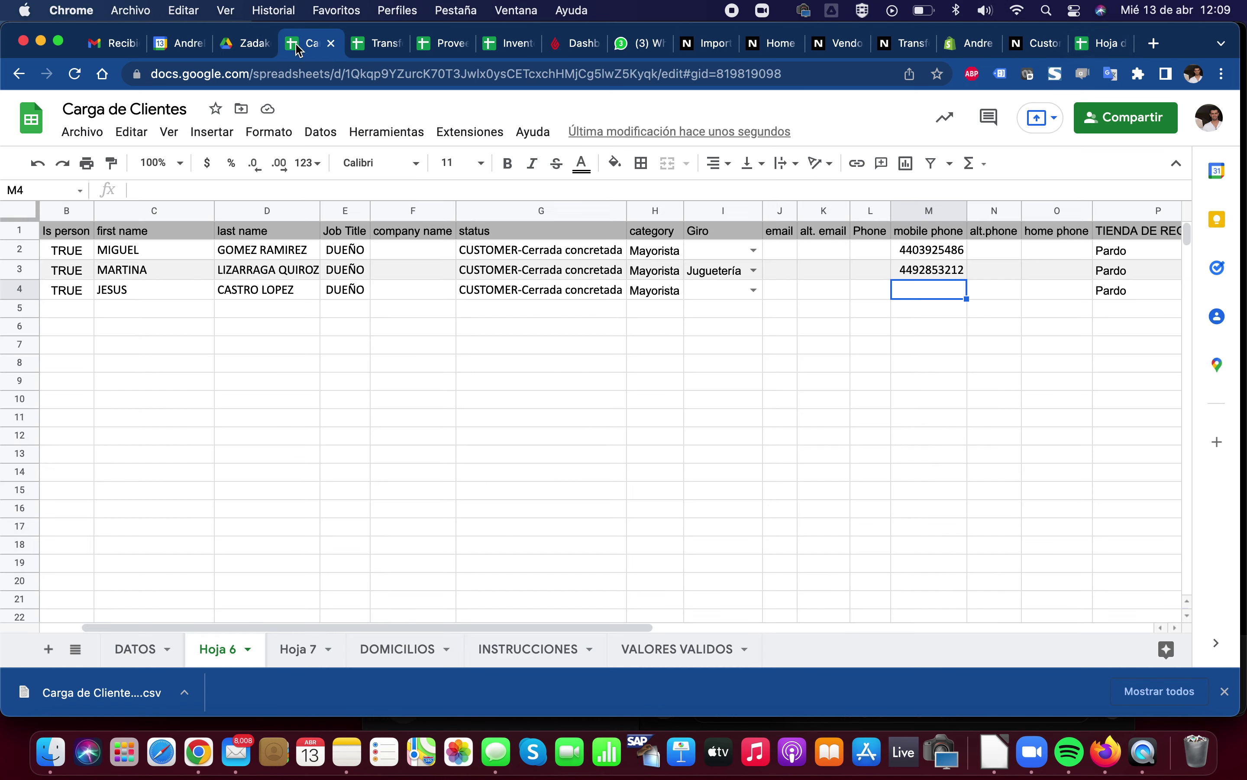
{"action": "scroll", "coordinate": [479, 340], "scroll_direction": "right", "scroll_amount": 3}
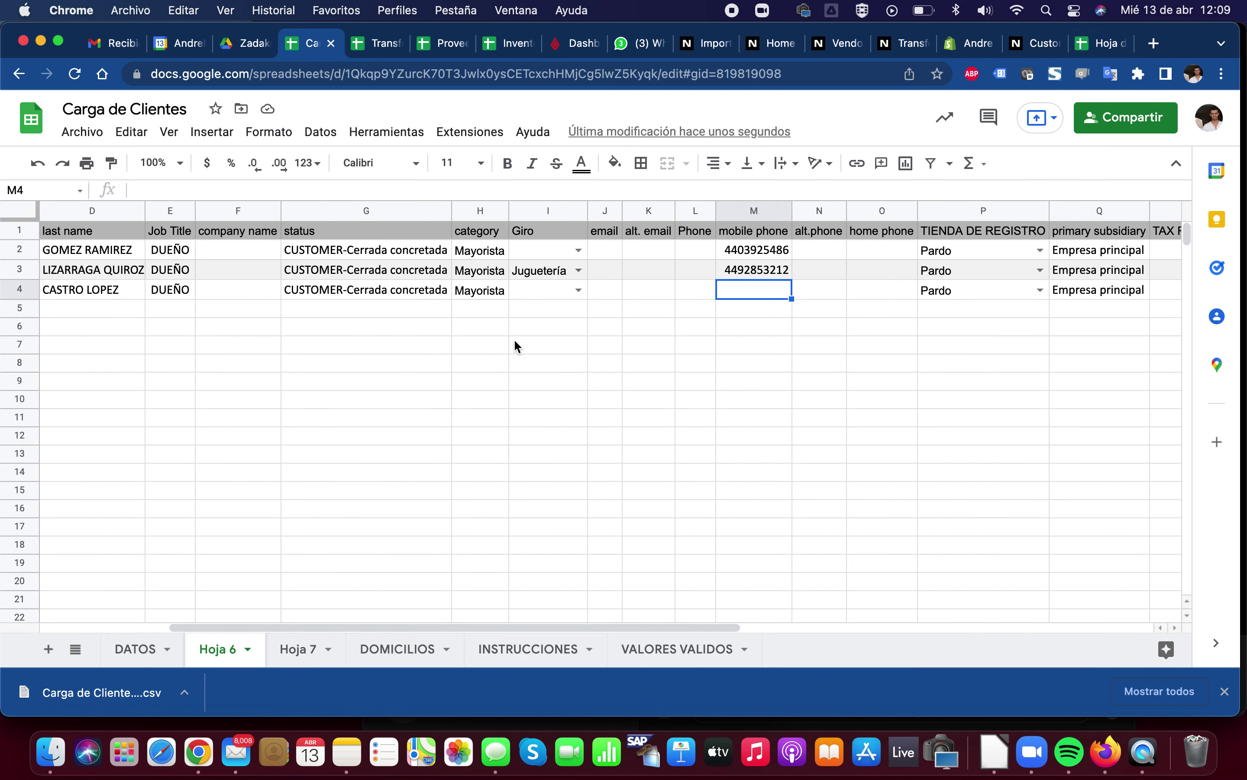
{"action": "left_click", "coordinate": [953, 238]}
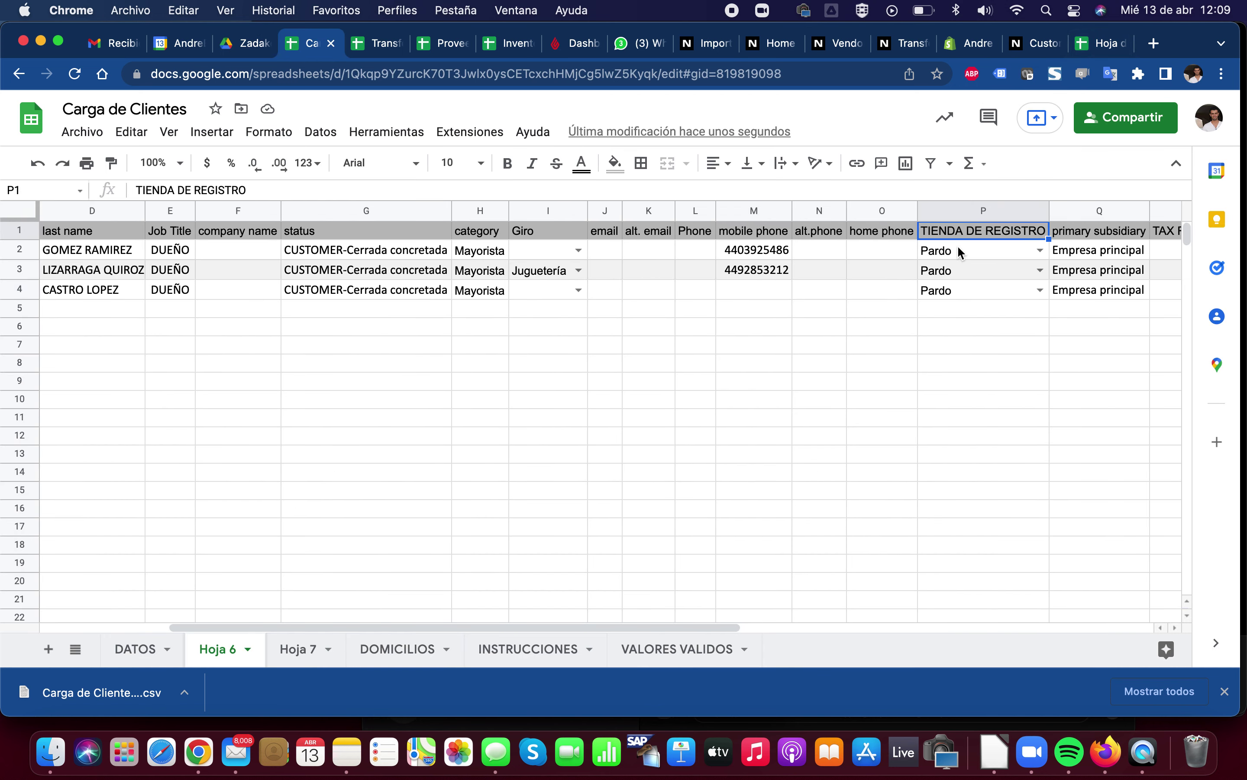
{"action": "left_click", "coordinate": [960, 253]}
{"action": "left_click_drag", "start_coordinate": [960, 255], "coordinate": [969, 292]}
Add a DECIL heading in AA1 after the JOB TITLE CONTACT column
{"action": "scroll", "coordinate": [1043, 289], "scroll_direction": "right", "scroll_amount": 5}
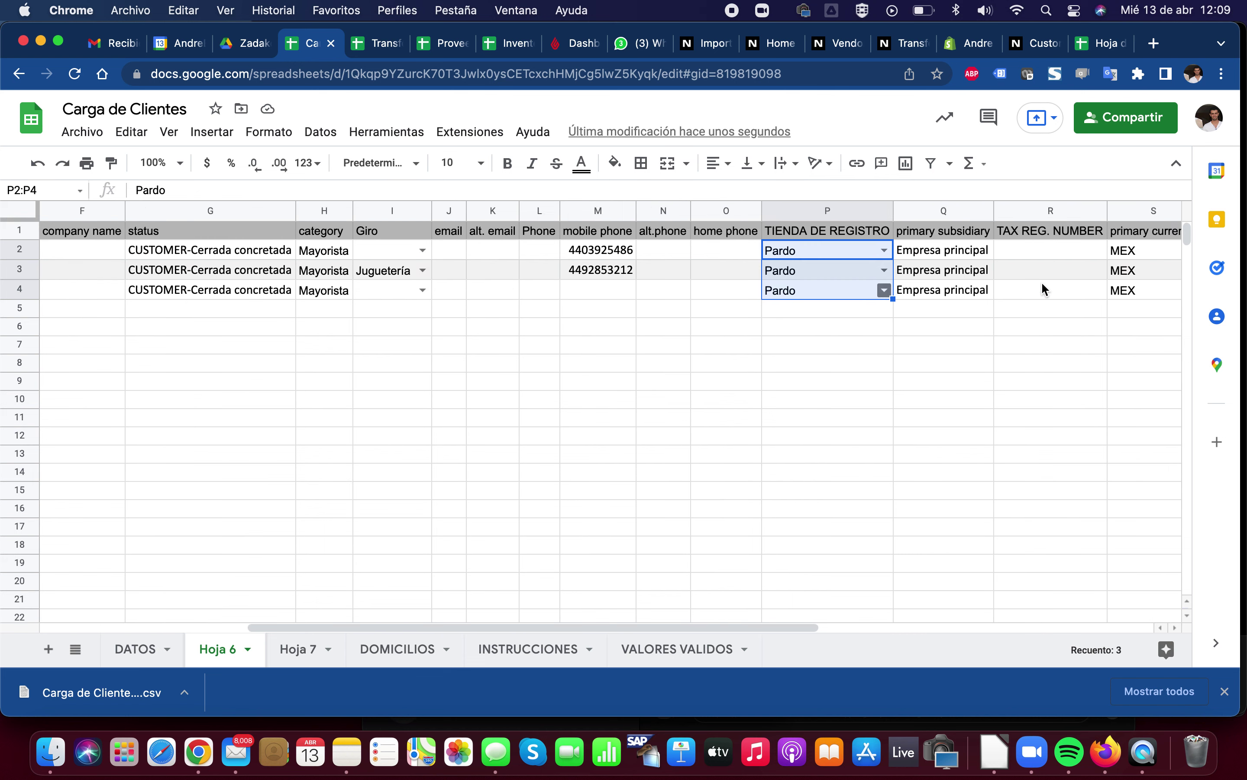
{"action": "scroll", "coordinate": [1042, 289], "scroll_direction": "right", "scroll_amount": 2}
{"action": "scroll", "coordinate": [1042, 284], "scroll_direction": "right", "scroll_amount": 4}
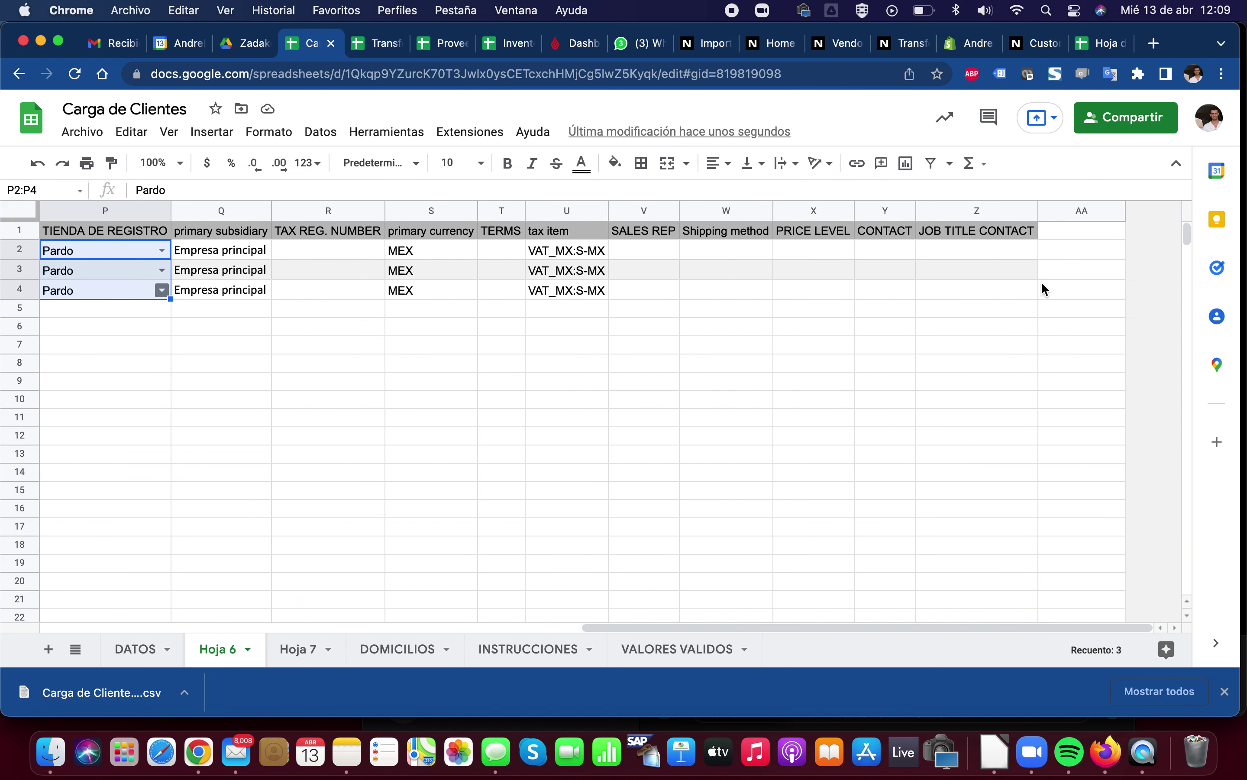
{"action": "scroll", "coordinate": [1042, 284], "scroll_direction": "left", "scroll_amount": 4}
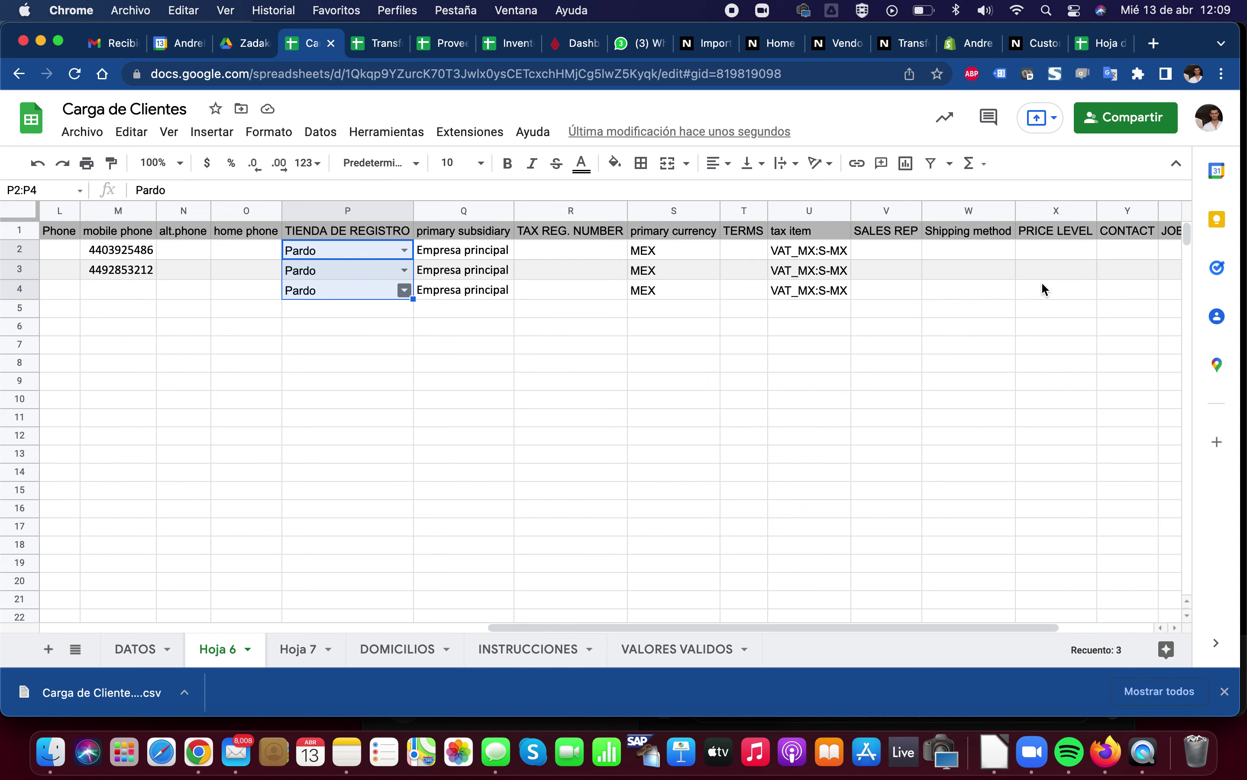
{"action": "scroll", "coordinate": [1042, 284], "scroll_direction": "right", "scroll_amount": 4}
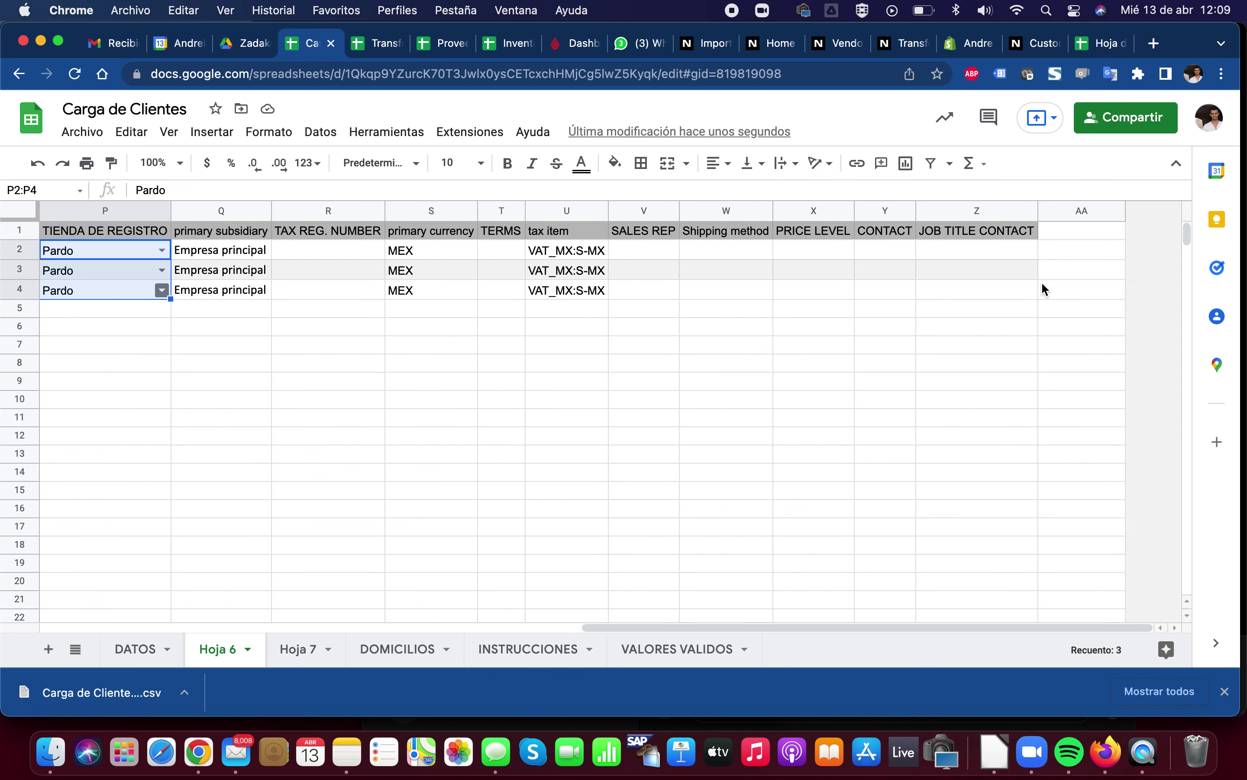
{"action": "left_click", "coordinate": [1066, 233]}
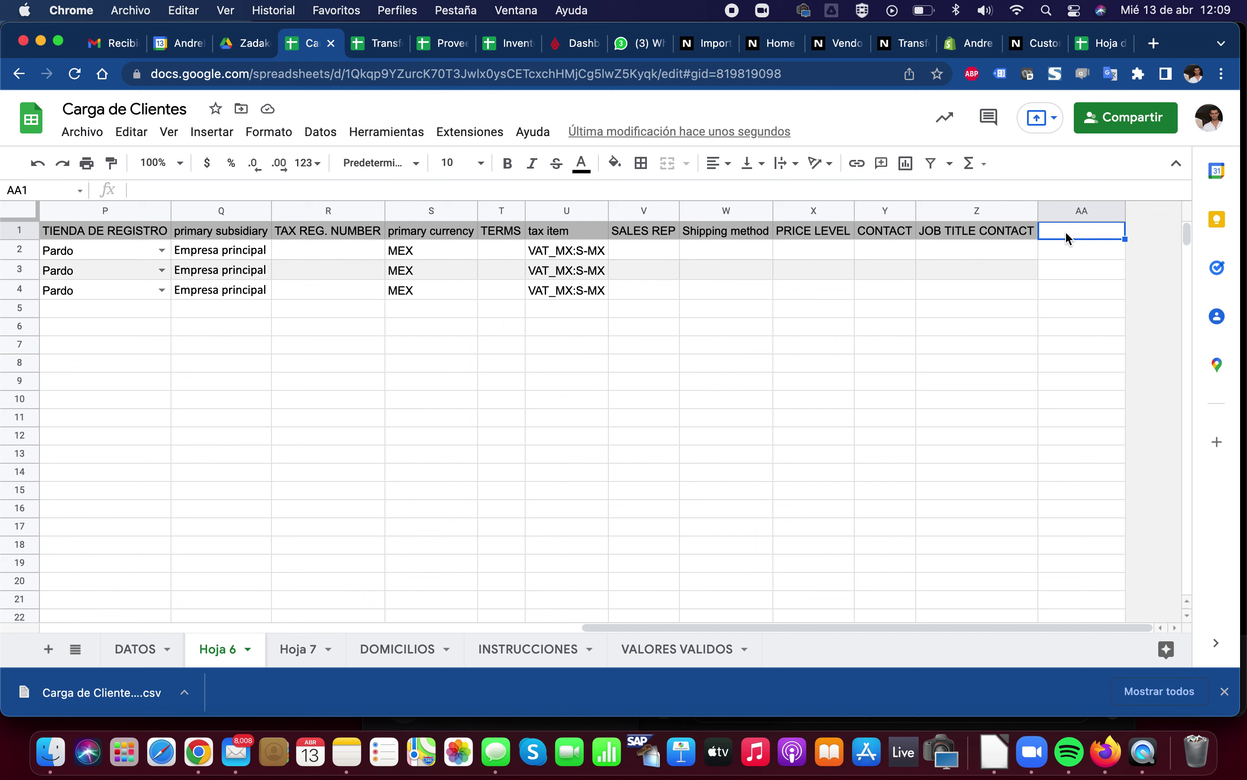
{"action": "type", "text": "DECIL"}
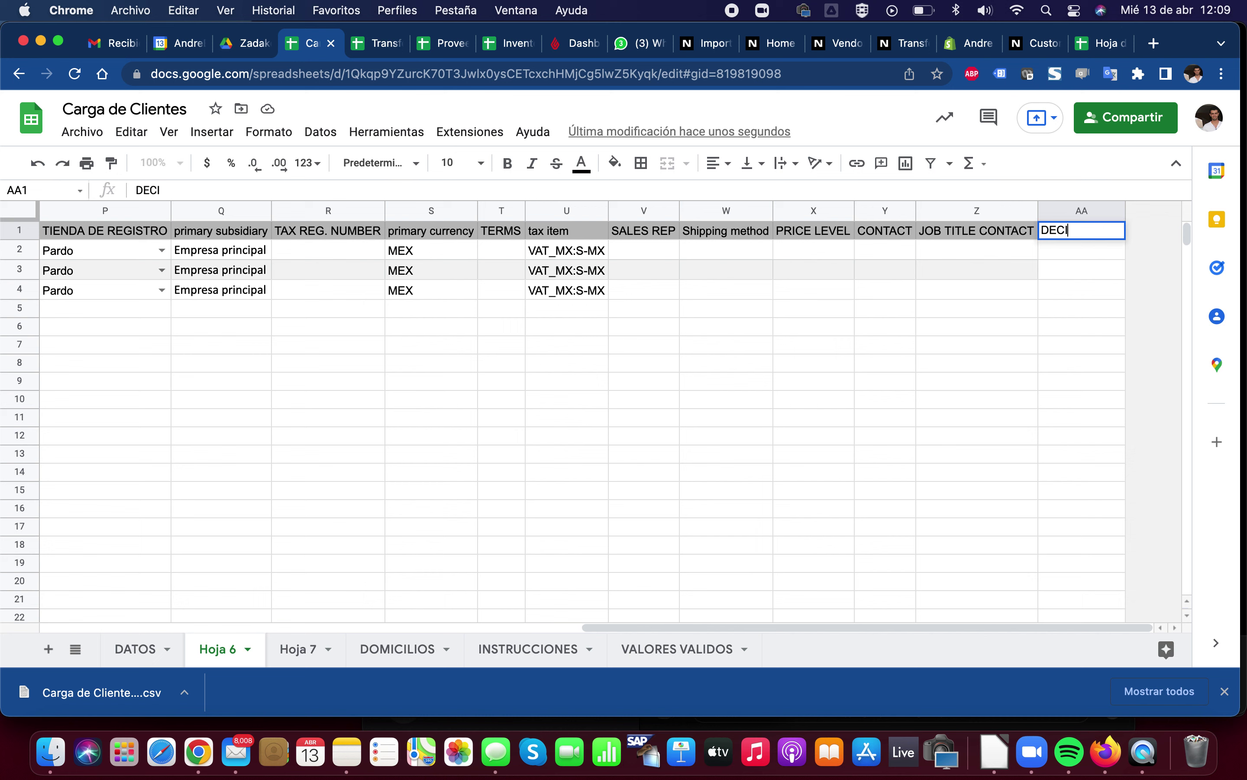
{"action": "key", "text": "Return"}
Enter DECIL values 1, 2, 3 and select them, then return to NetSuite
{"action": "type", "text": "1"}
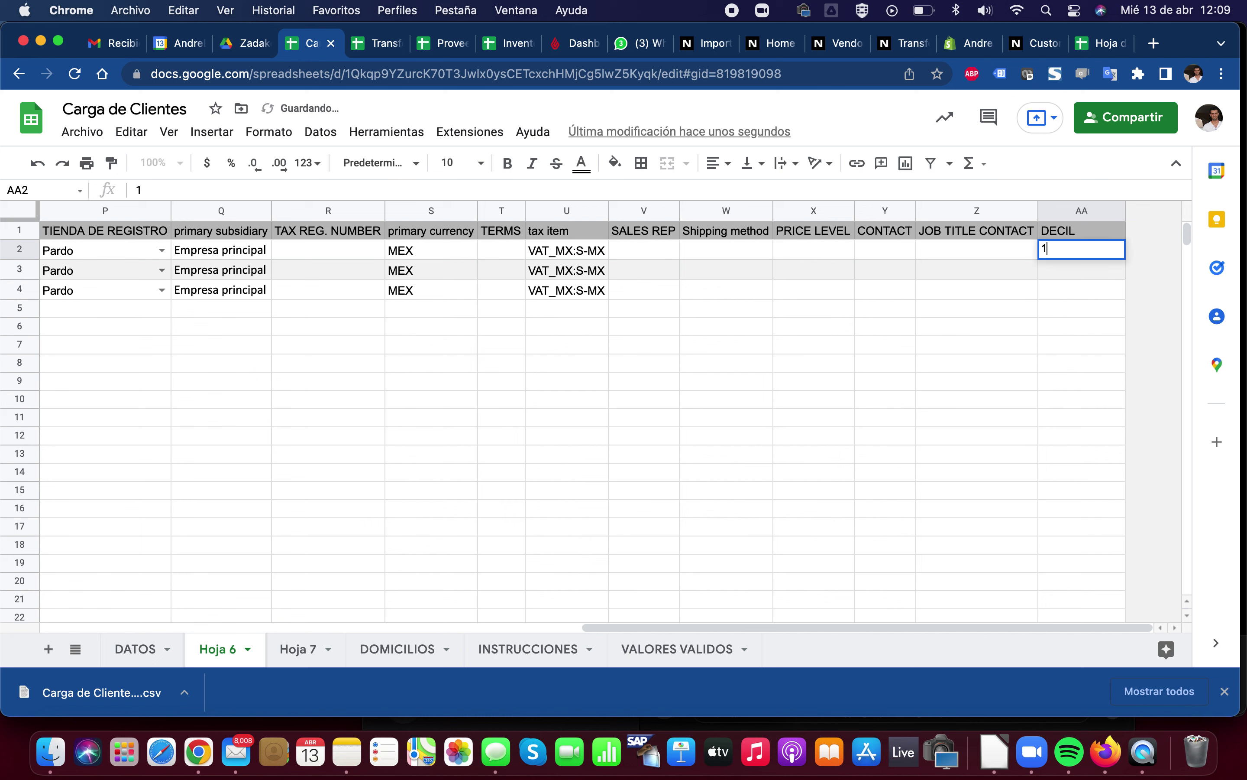
{"action": "key", "text": "Return"}
{"action": "type", "text": "2"}
{"action": "key", "text": "Return"}
{"action": "type", "text": "3"}
{"action": "key", "text": "Return"}
{"action": "left_click", "coordinate": [1082, 270]}
{"action": "key", "text": "Up"}
{"action": "key", "text": "Up"}
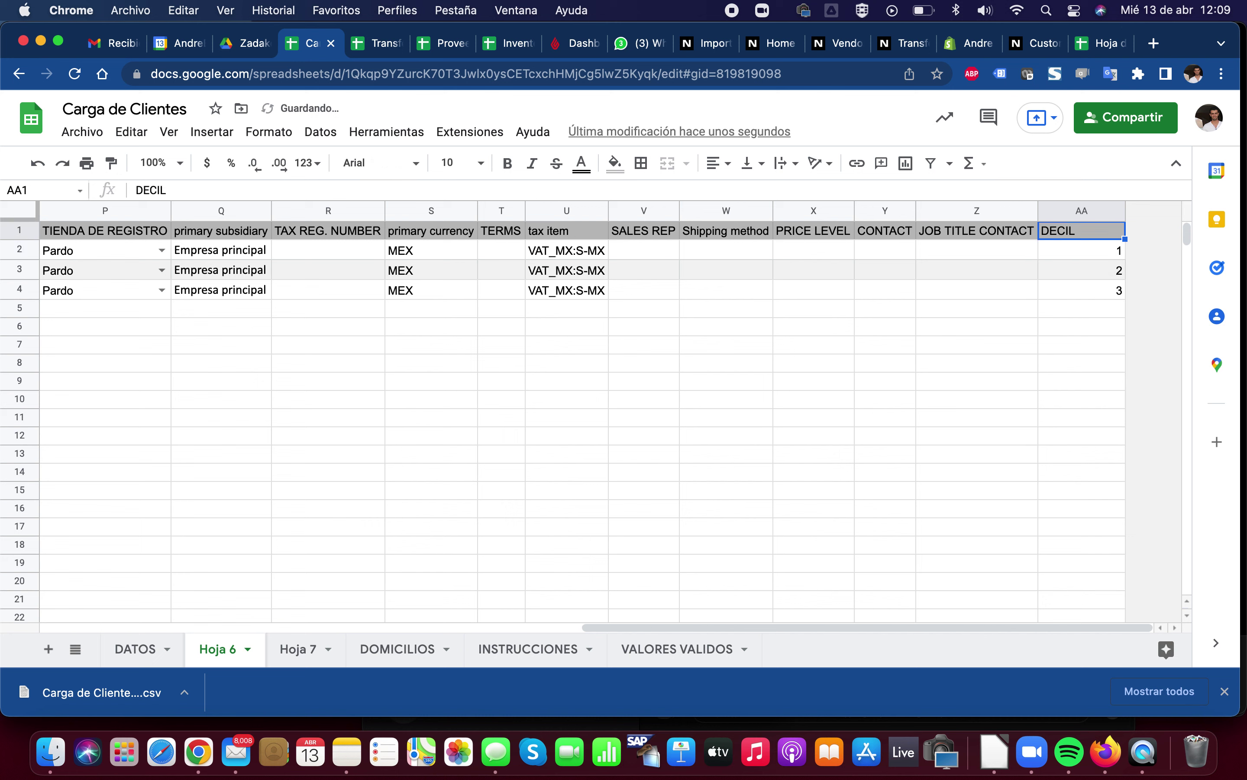
{"action": "key", "text": "Down"}
{"action": "key", "text": "shift+Down"}
{"action": "key", "text": "shift+Down"}
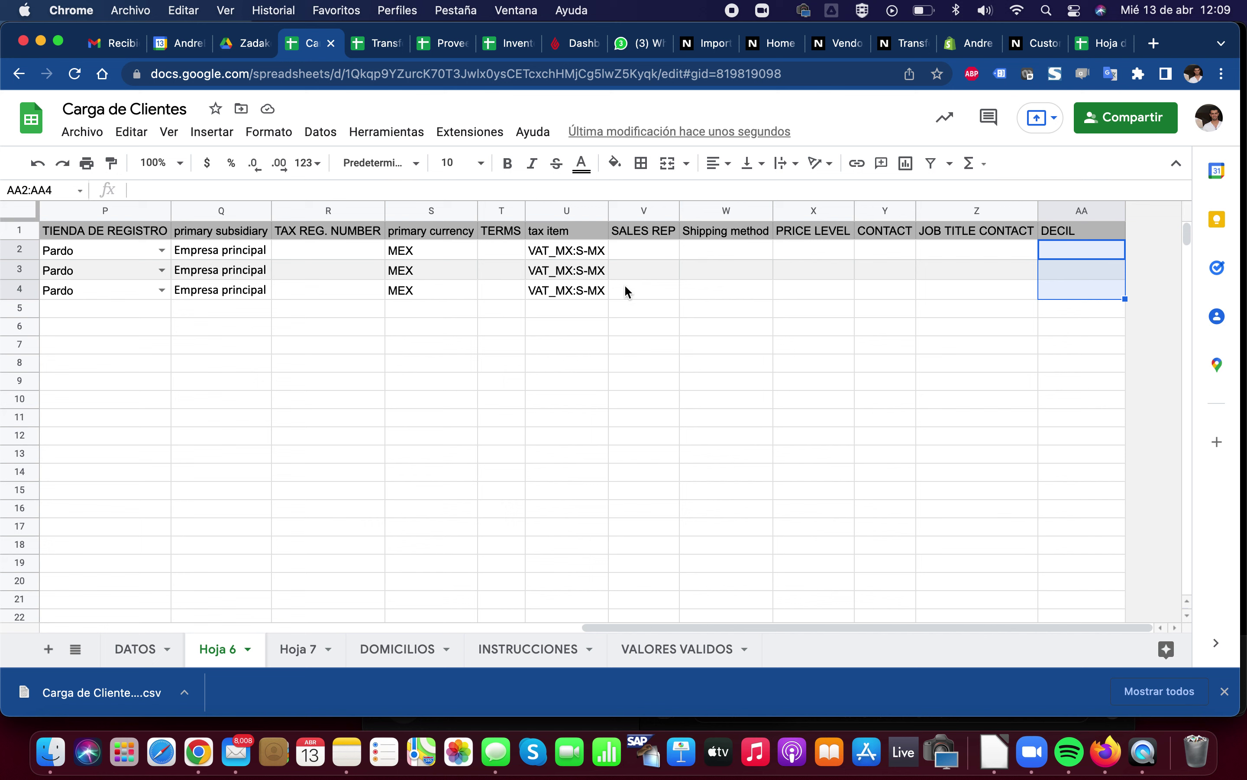
{"action": "left_click", "coordinate": [709, 44]}
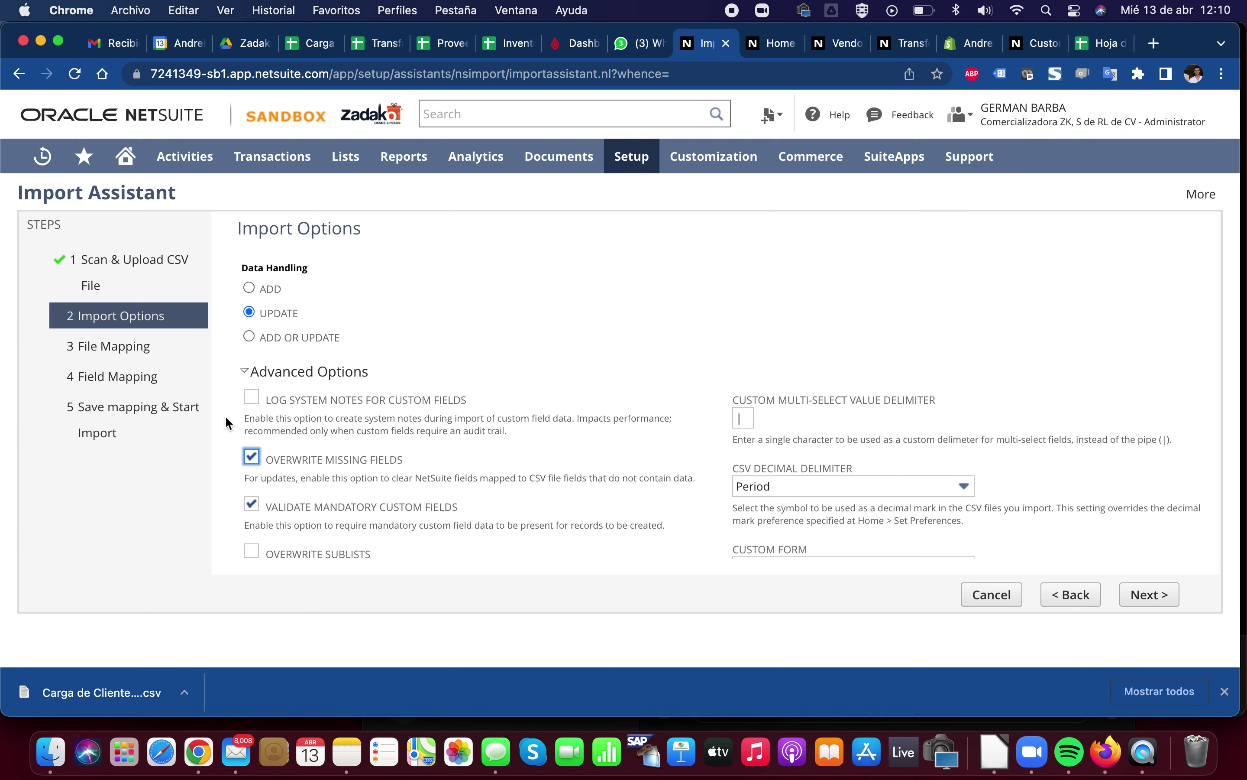
Uncheck Overwrite Missing Fields and look over the rest of the Advanced Options
{"action": "left_click", "coordinate": [252, 457]}
{"action": "scroll", "coordinate": [320, 458], "scroll_direction": "down", "scroll_amount": 3}
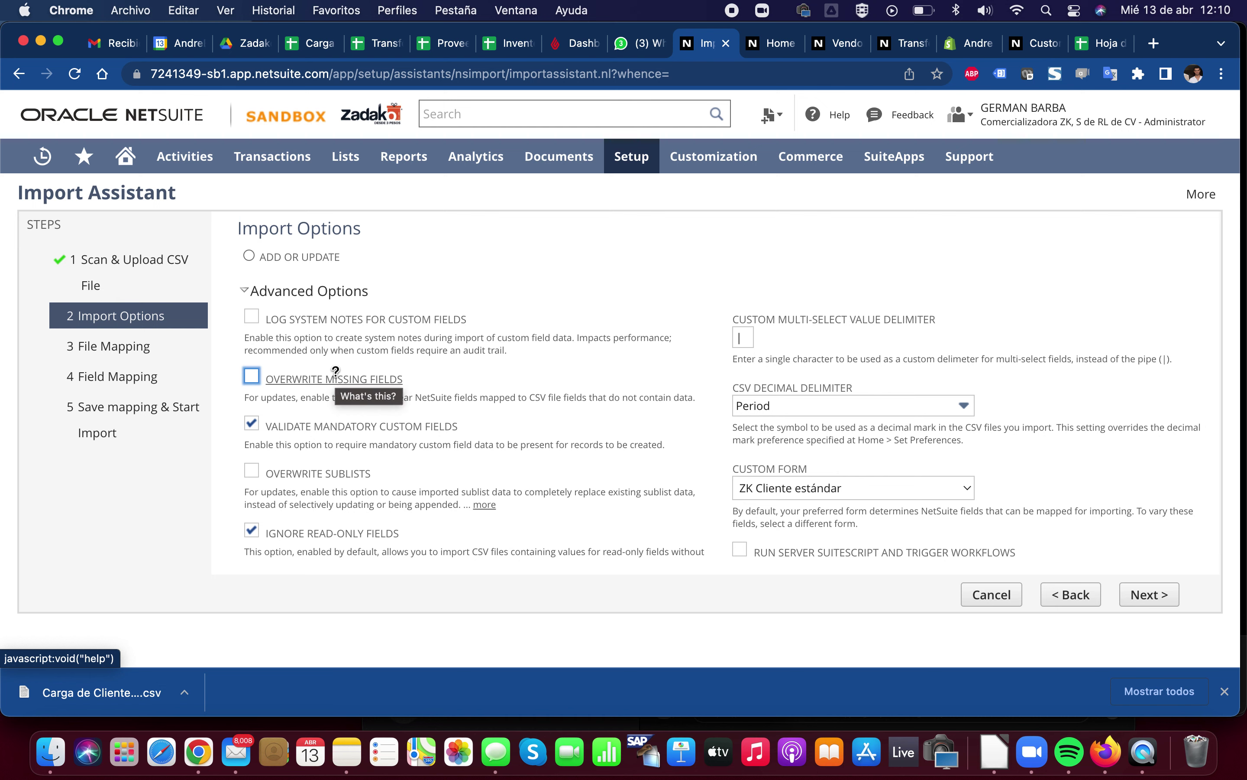
{"action": "scroll", "coordinate": [317, 427], "scroll_direction": "down", "scroll_amount": 2}
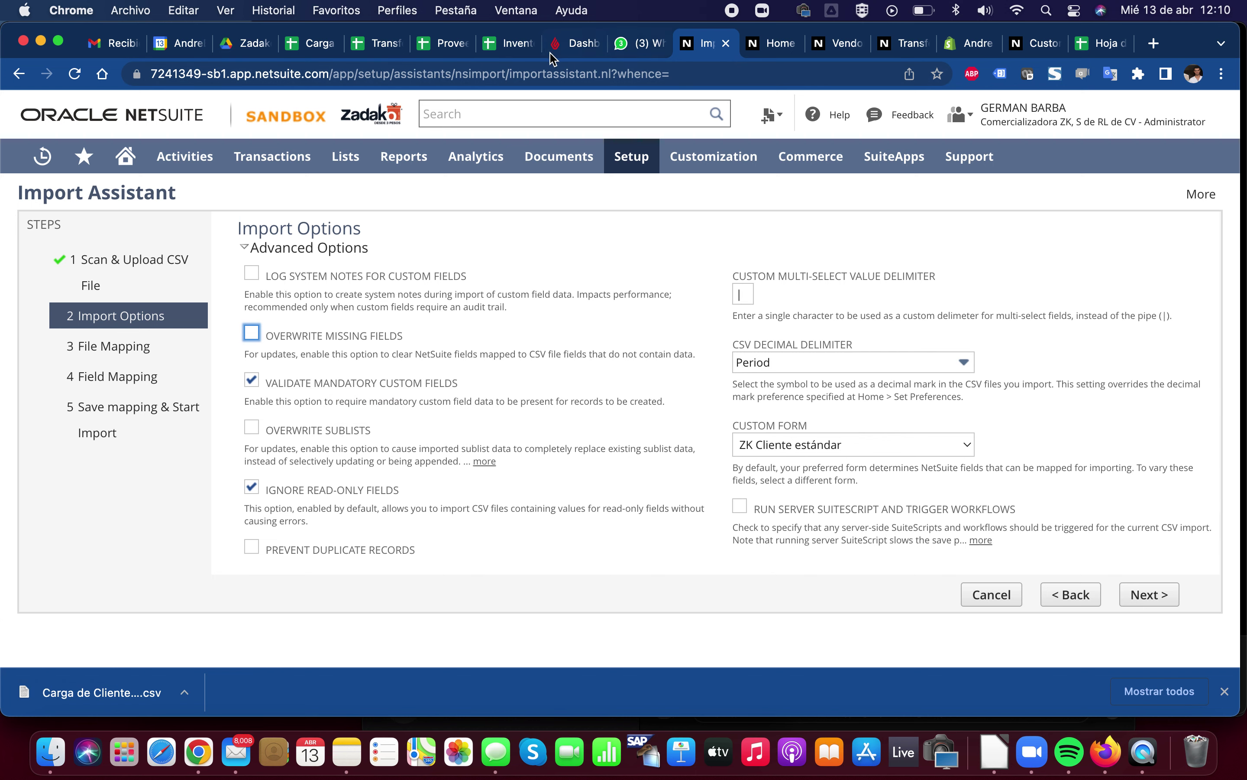
Compare the new customer form with the import settings, ending on the Import Assistant's Import Options
{"action": "left_click", "coordinate": [1035, 46]}
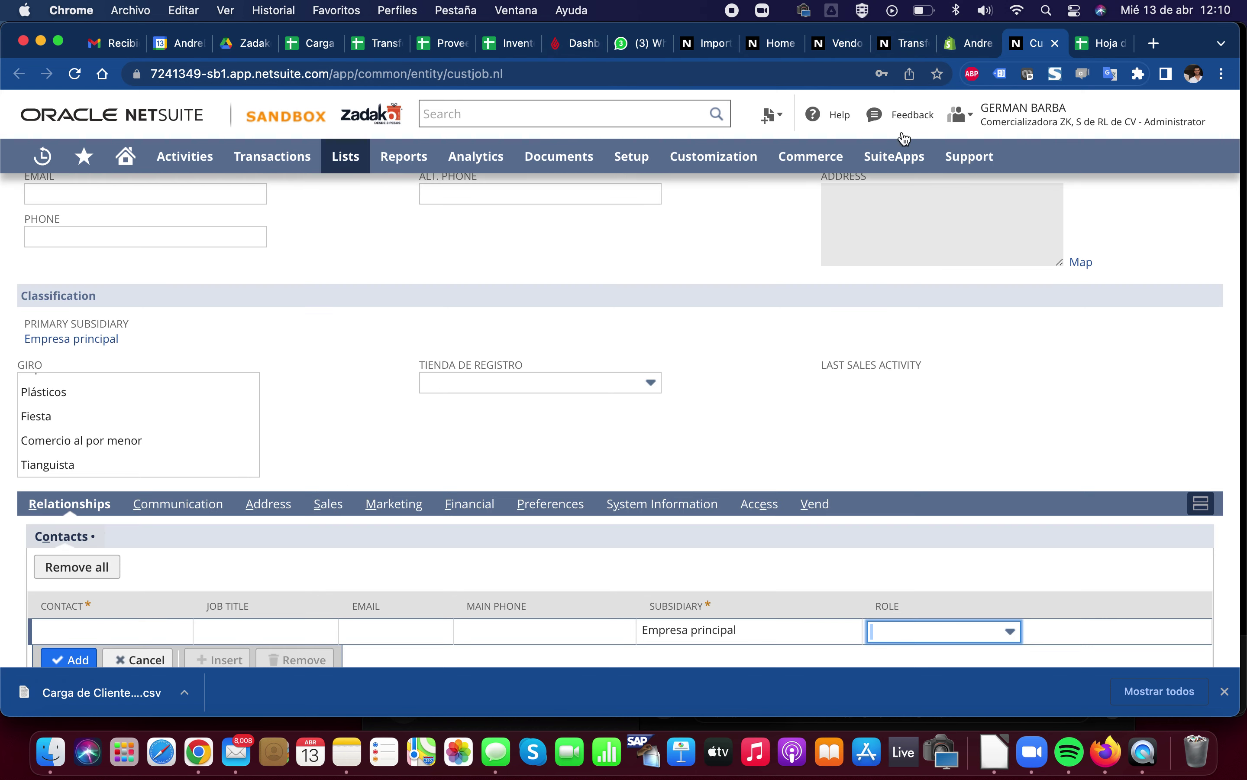
{"action": "scroll", "coordinate": [569, 436], "scroll_direction": "up", "scroll_amount": 5}
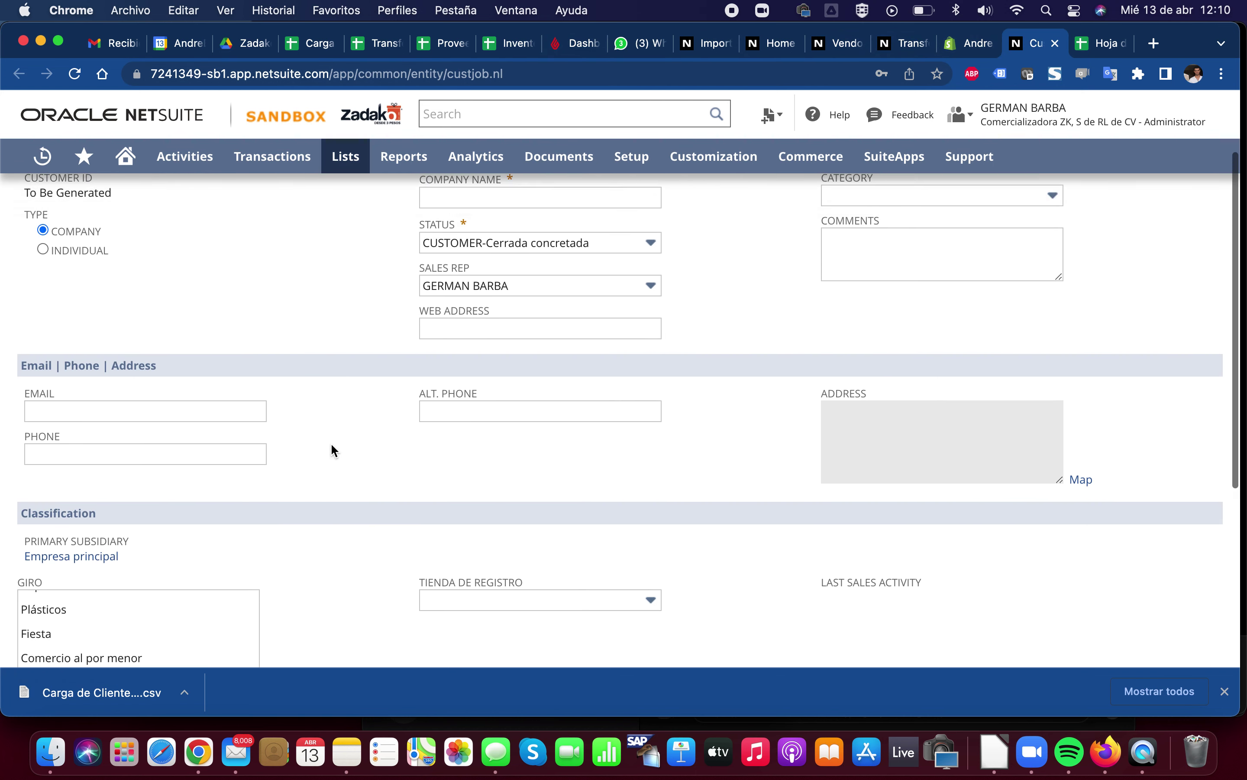
{"action": "scroll", "coordinate": [331, 445], "scroll_direction": "up", "scroll_amount": 1}
{"action": "scroll", "coordinate": [331, 445], "scroll_direction": "down", "scroll_amount": 4}
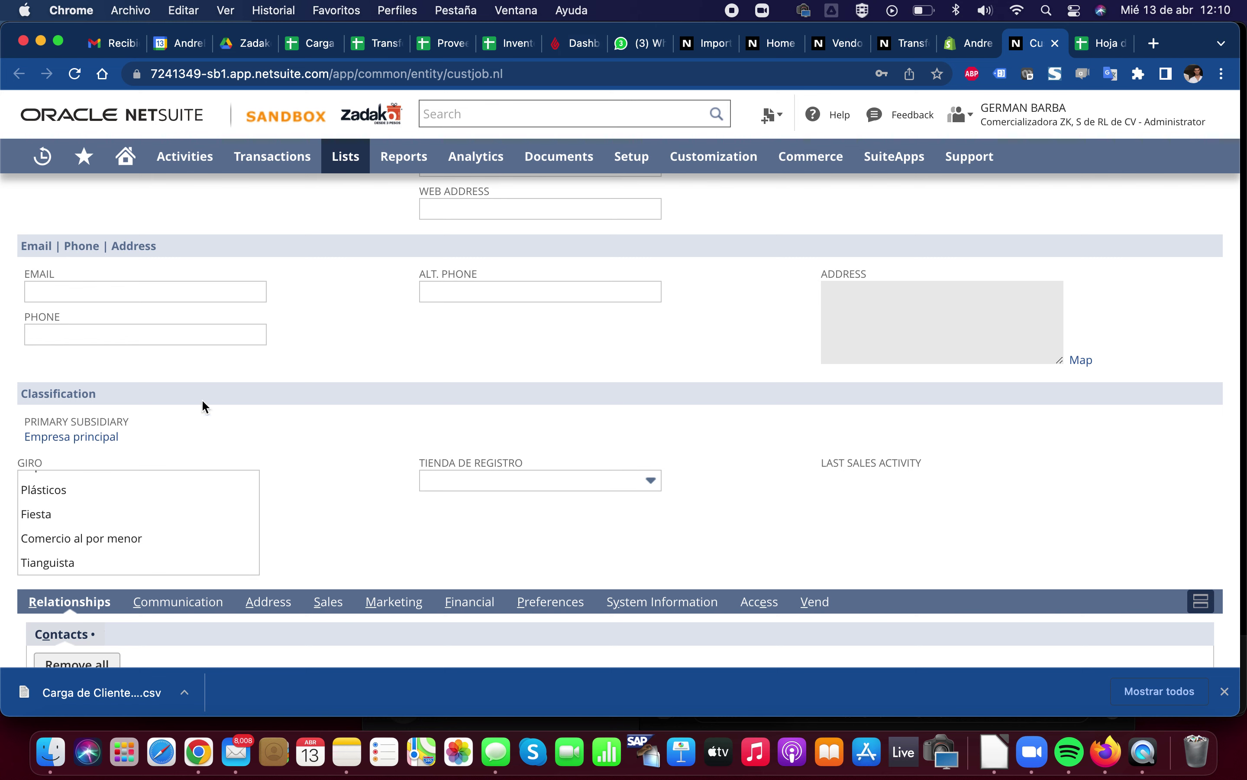
{"action": "left_click", "coordinate": [709, 43]}
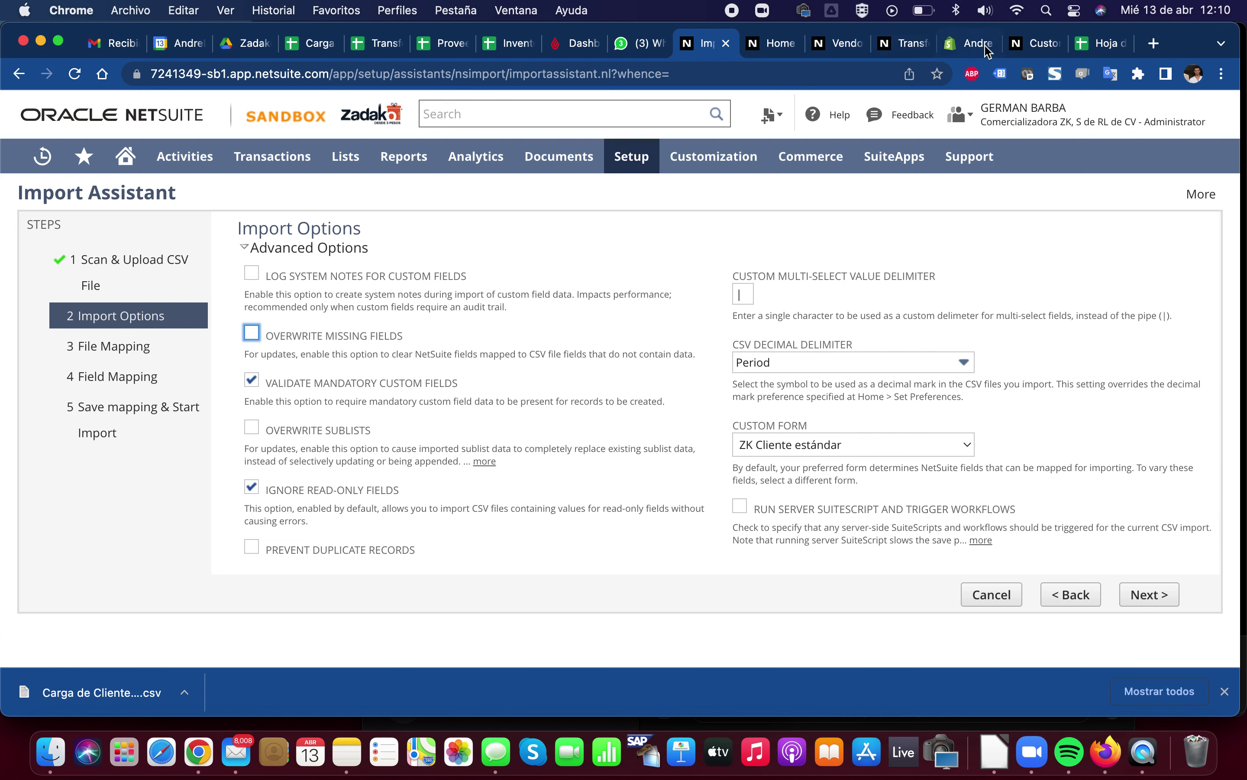
{"action": "left_click", "coordinate": [1029, 46]}
{"action": "scroll", "coordinate": [338, 511], "scroll_direction": "down", "scroll_amount": 4}
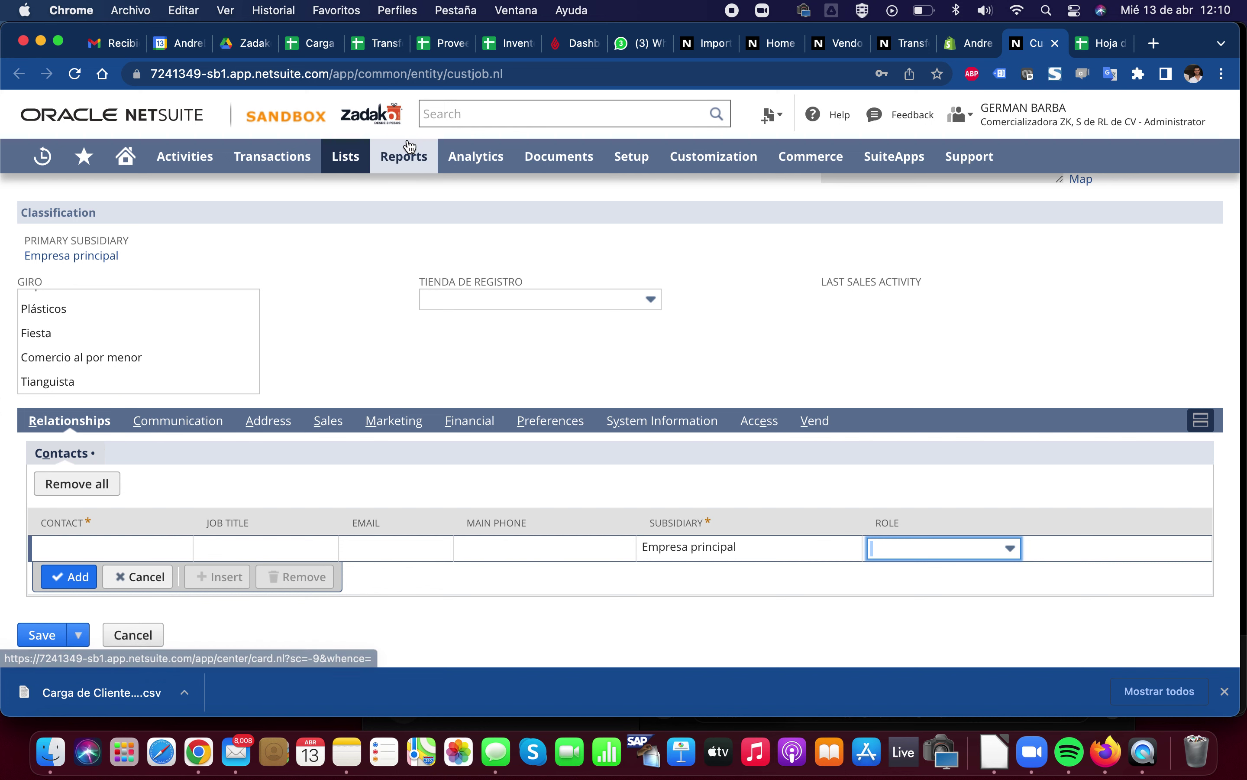
{"action": "mouse_move", "coordinate": [404, 154]}
{"action": "scroll", "coordinate": [270, 533], "scroll_direction": "up", "scroll_amount": 1}
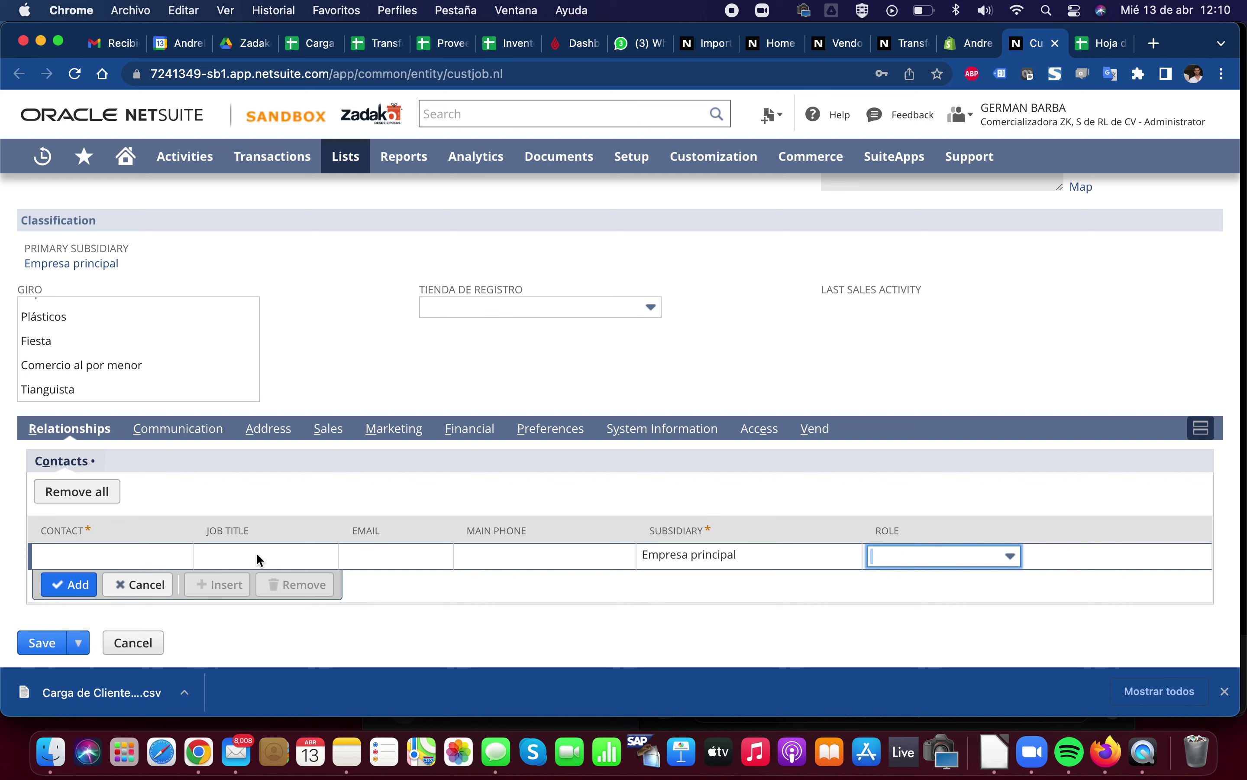
{"action": "left_click", "coordinate": [706, 46]}
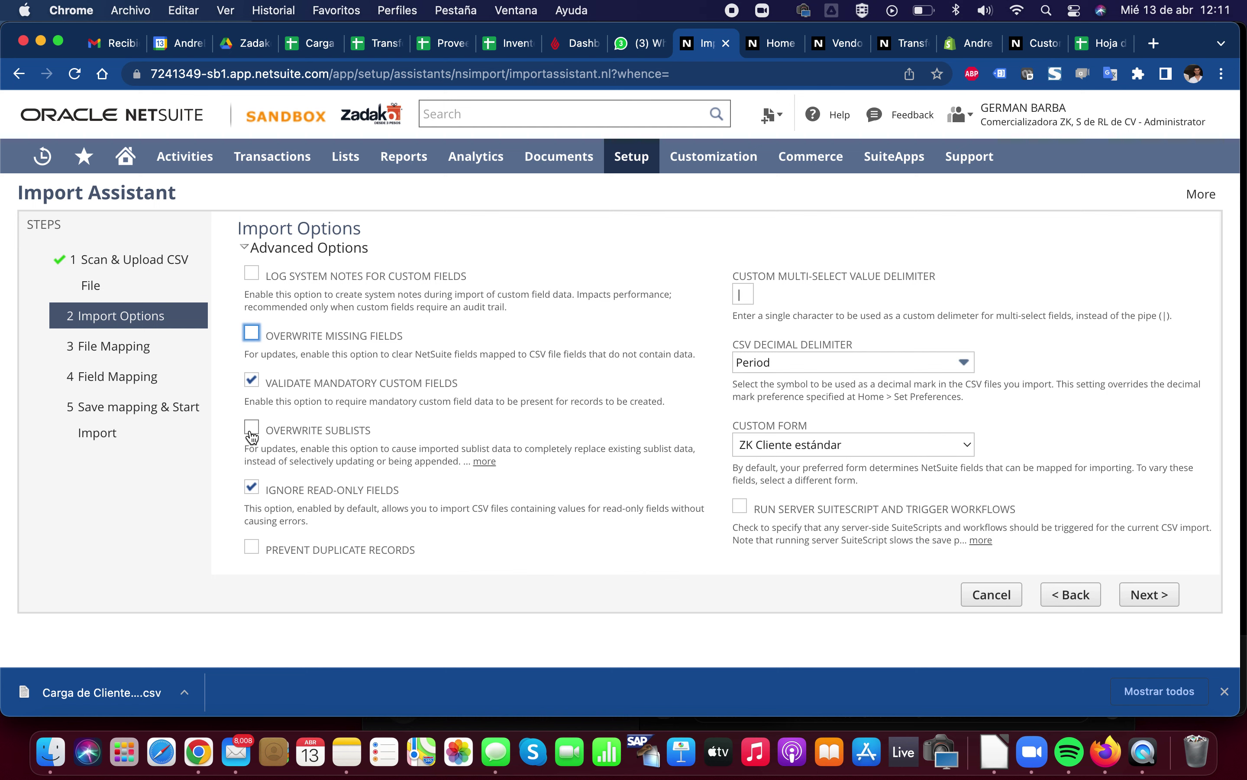
{"action": "left_click", "coordinate": [1033, 43]}
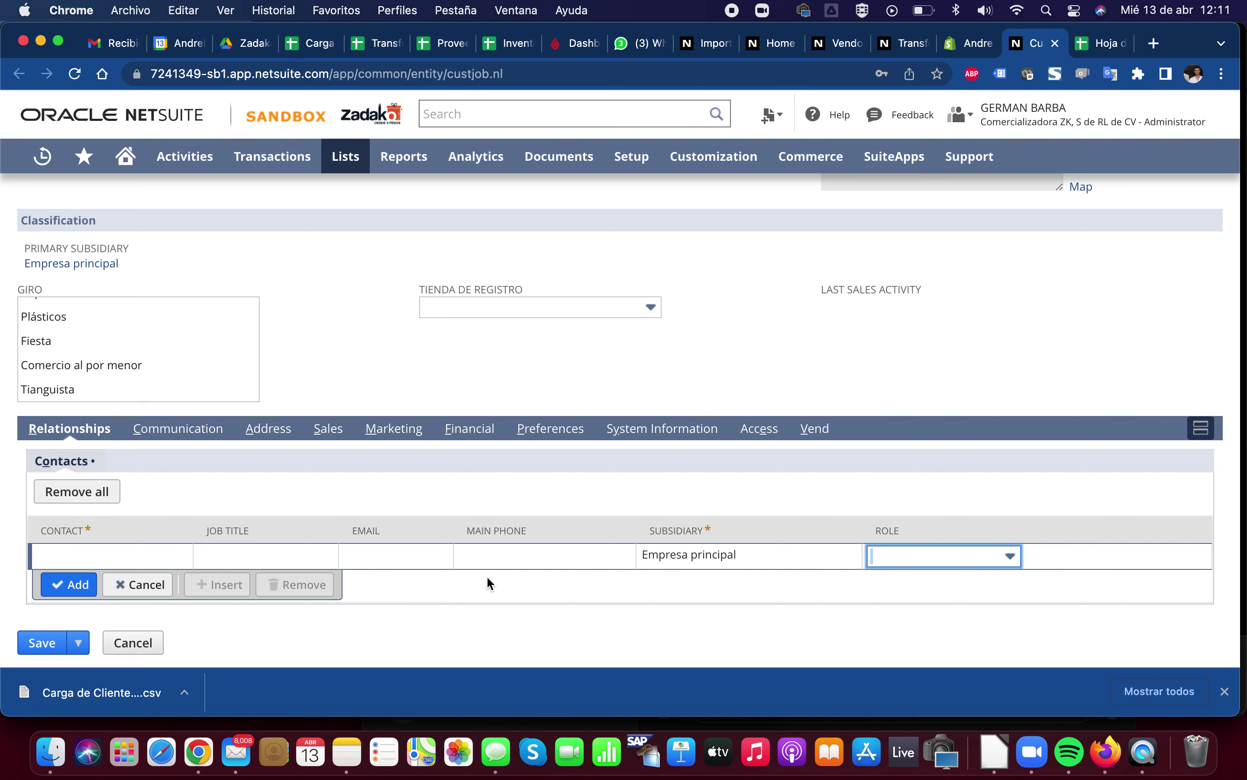
{"action": "left_click", "coordinate": [689, 46]}
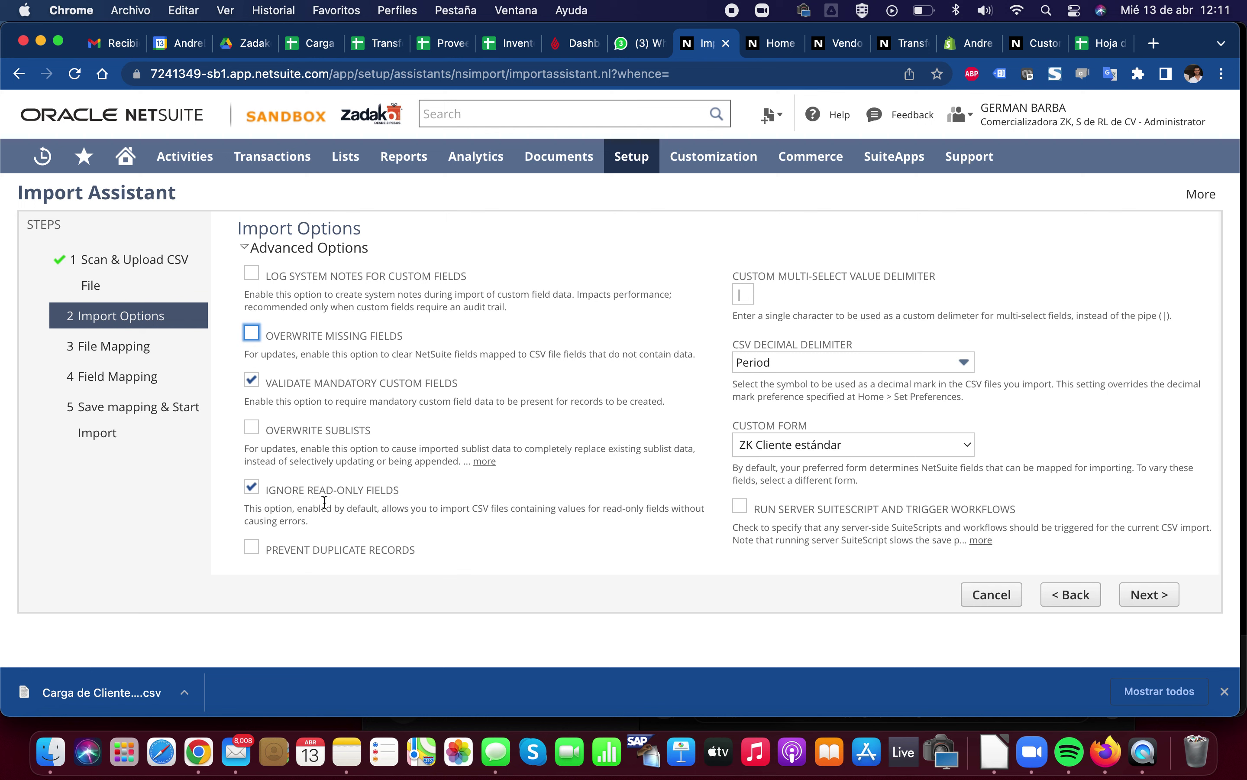
{"action": "left_click_drag", "start_coordinate": [326, 508], "coordinate": [441, 507]}
{"action": "double_click", "coordinate": [362, 506]}
{"action": "left_click", "coordinate": [441, 508]}
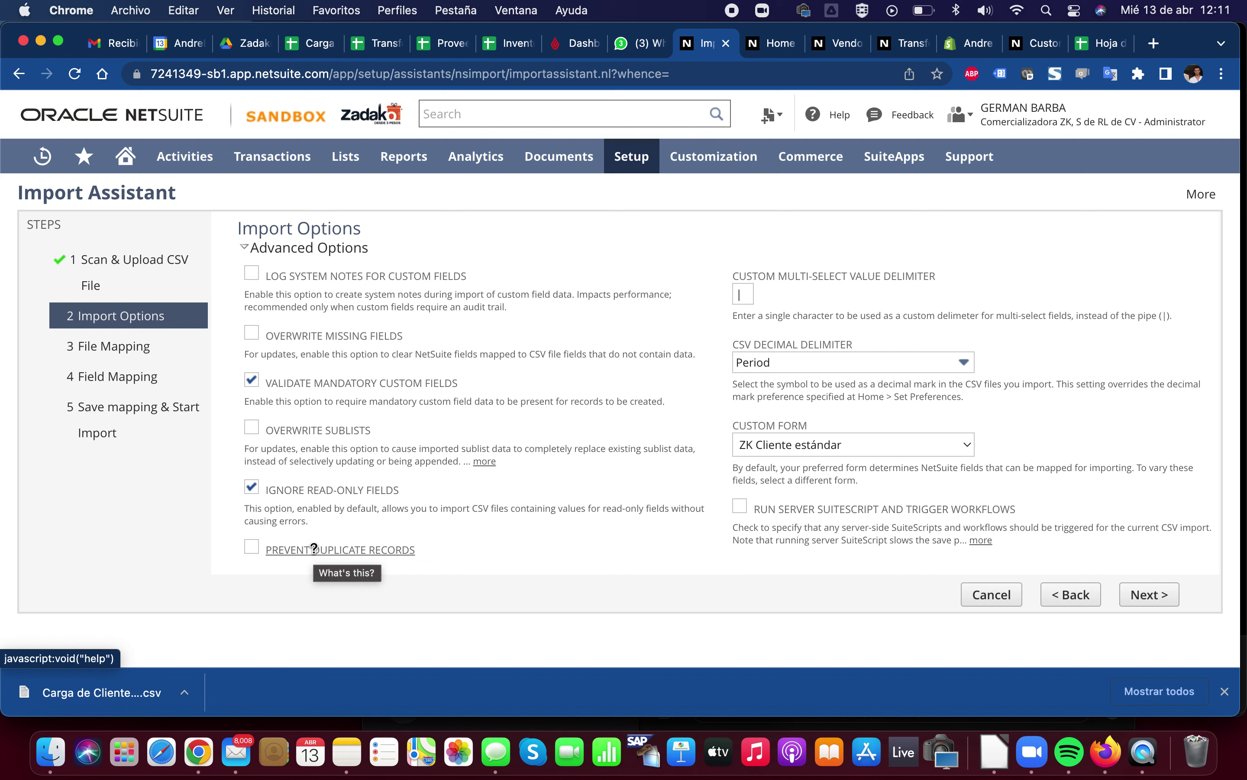
{"action": "left_click", "coordinate": [252, 547]}
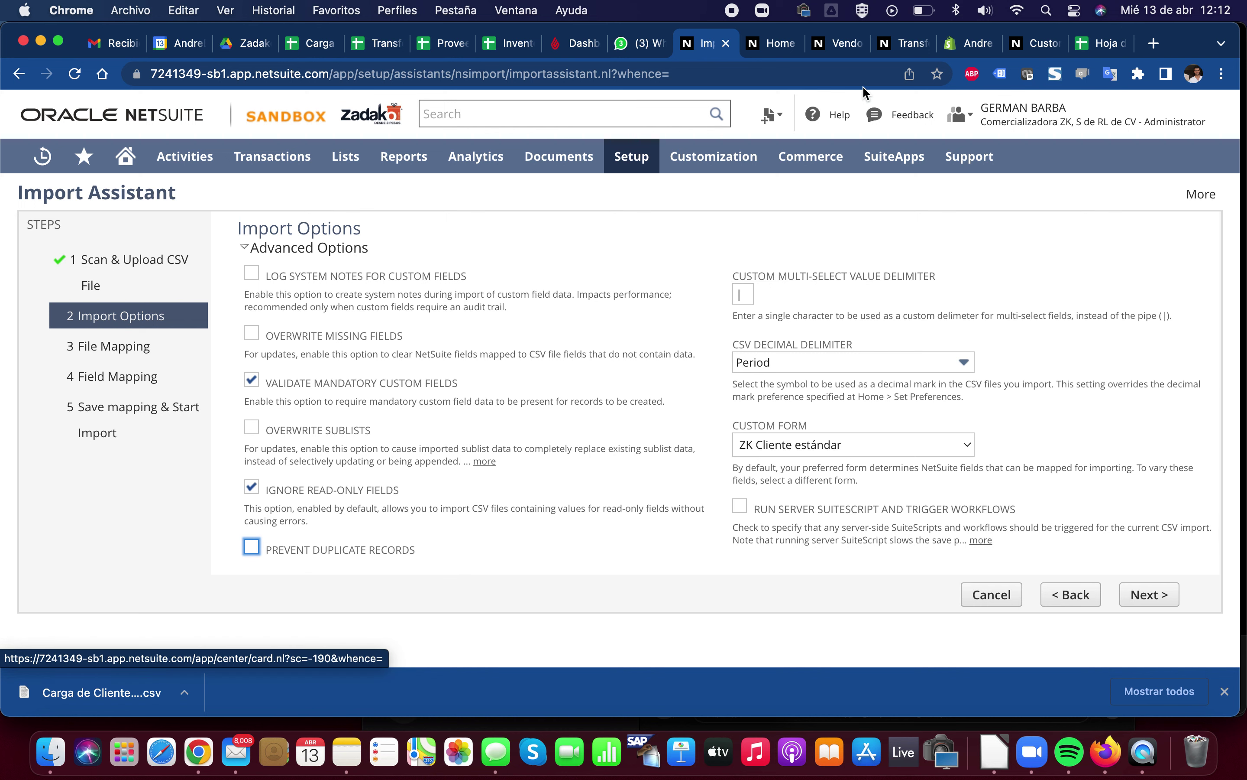
Select Plásticos, Fiesta and Comercio al por menor in the customer form's Giro field
{"action": "left_click", "coordinate": [1019, 44]}
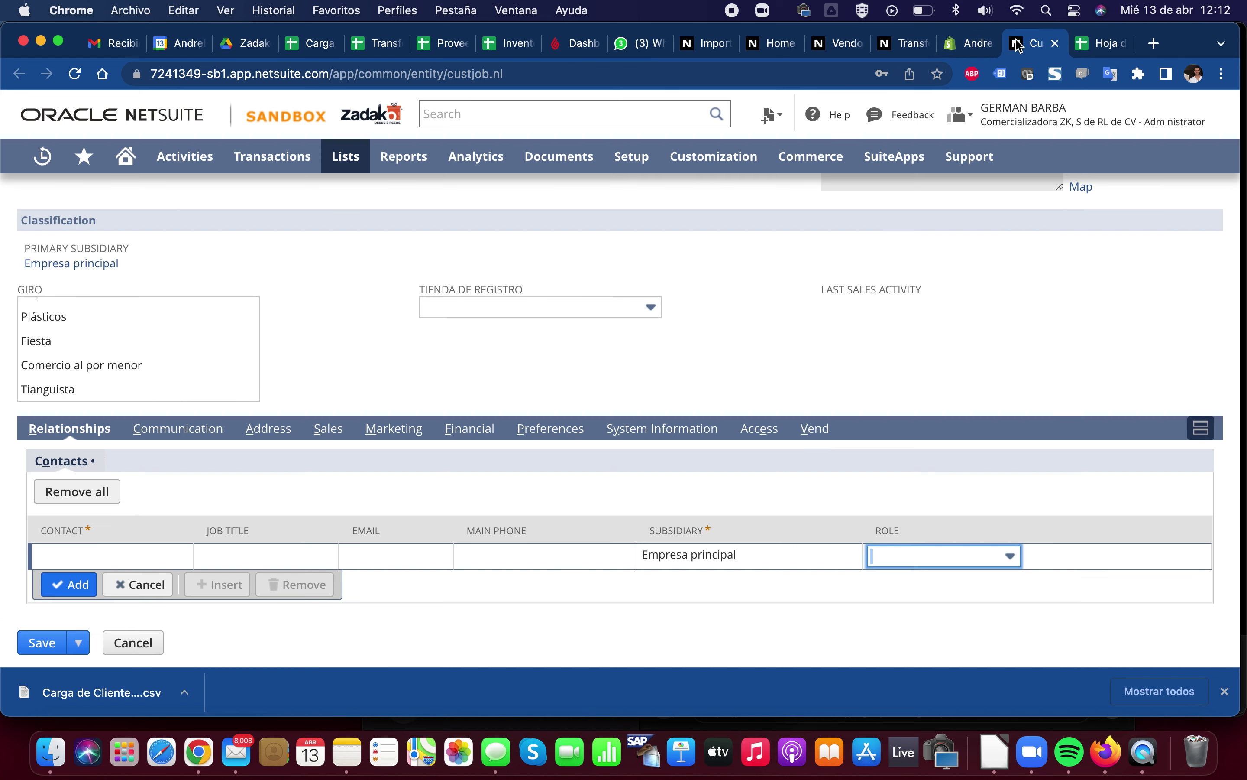
{"action": "scroll", "coordinate": [308, 370], "scroll_direction": "up", "scroll_amount": 1}
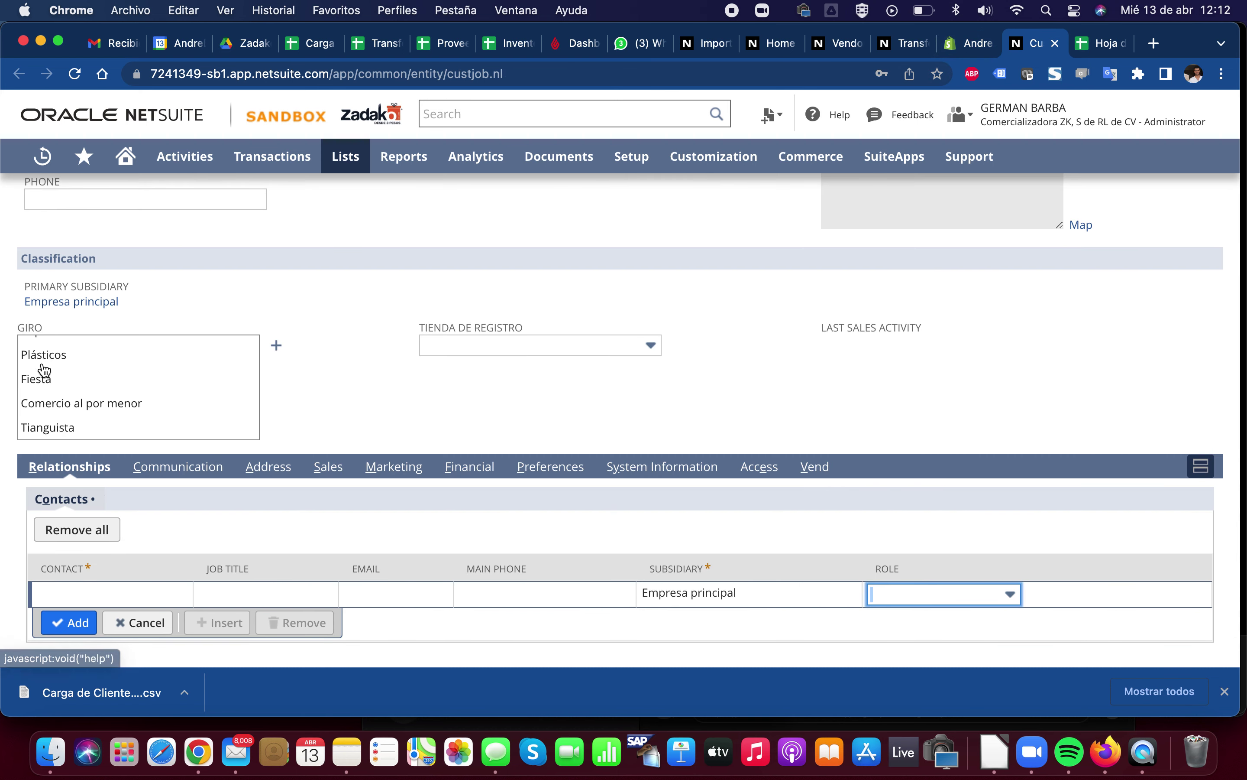
{"action": "left_click_drag", "start_coordinate": [72, 366], "coordinate": [108, 412]}
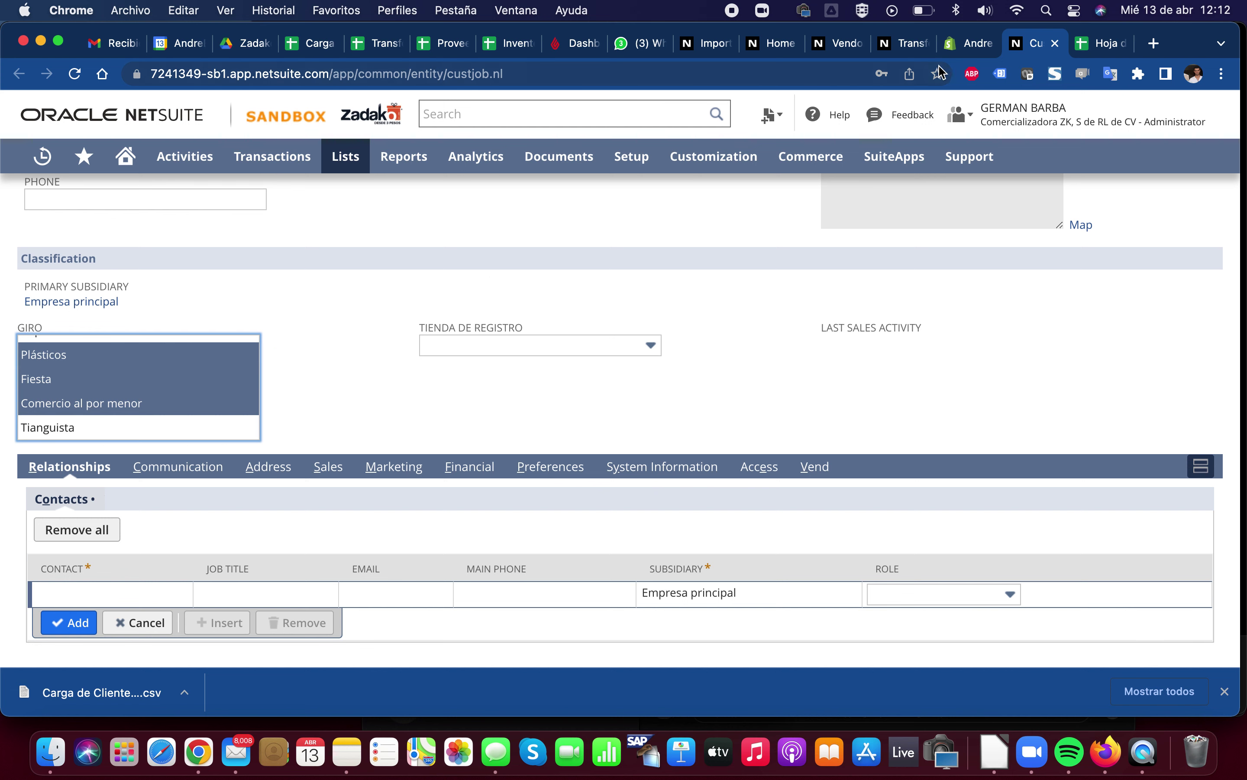
{"action": "left_click", "coordinate": [689, 47]}
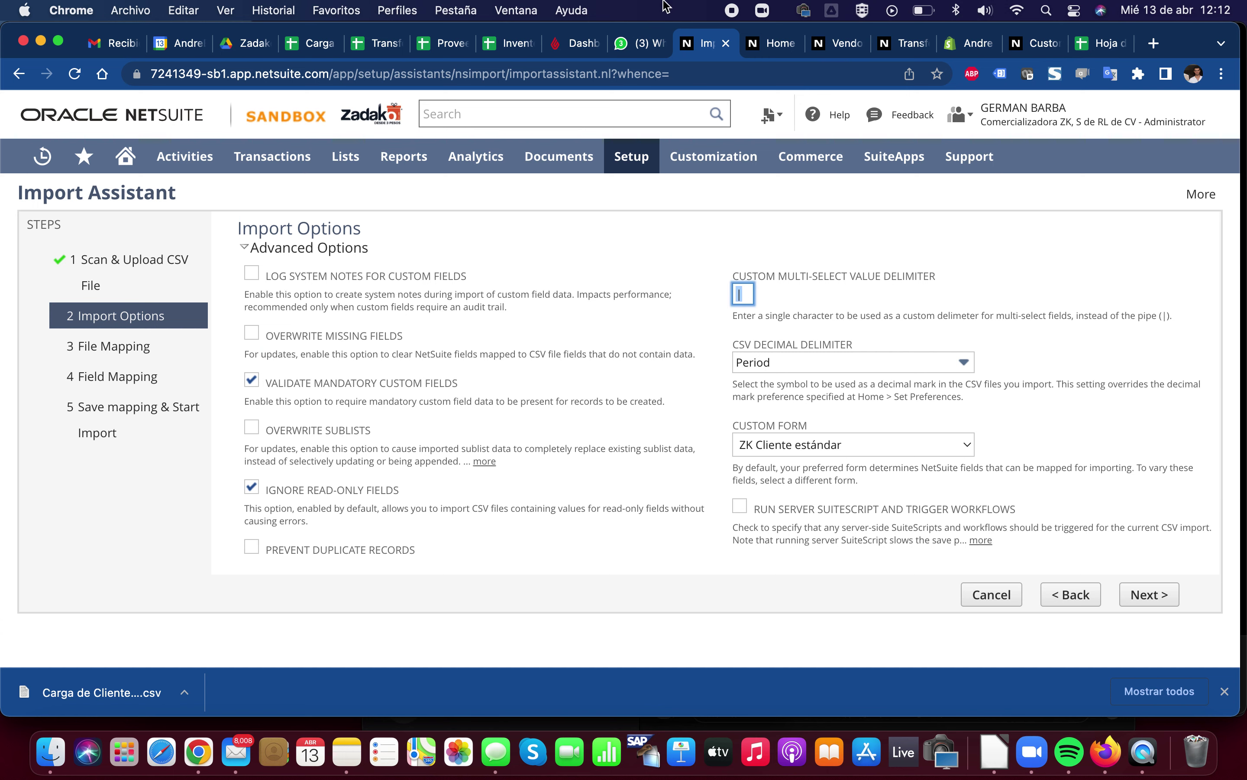
Find the GIRO column in Carga de Clientes and clear Juguetería from cell I3
{"action": "left_click", "coordinate": [310, 43]}
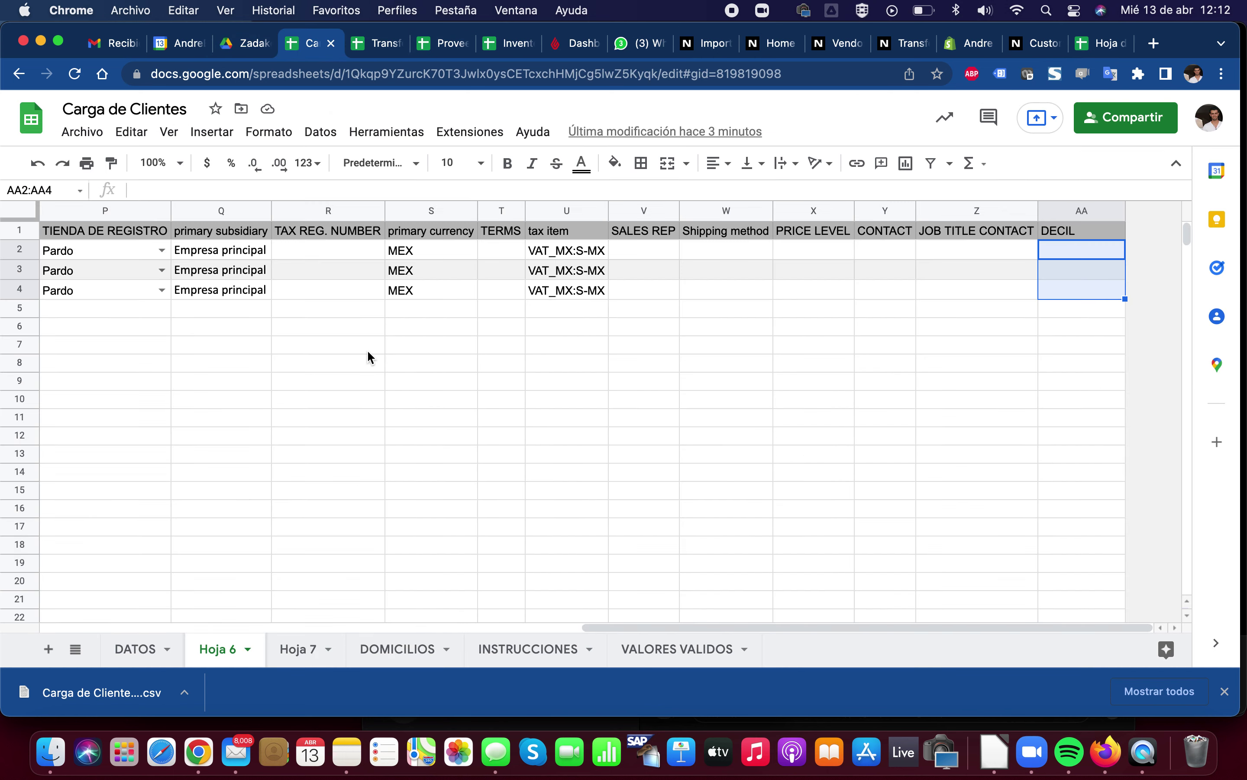
{"action": "key", "text": "super+f"}
{"action": "type", "text": "GIRO"}
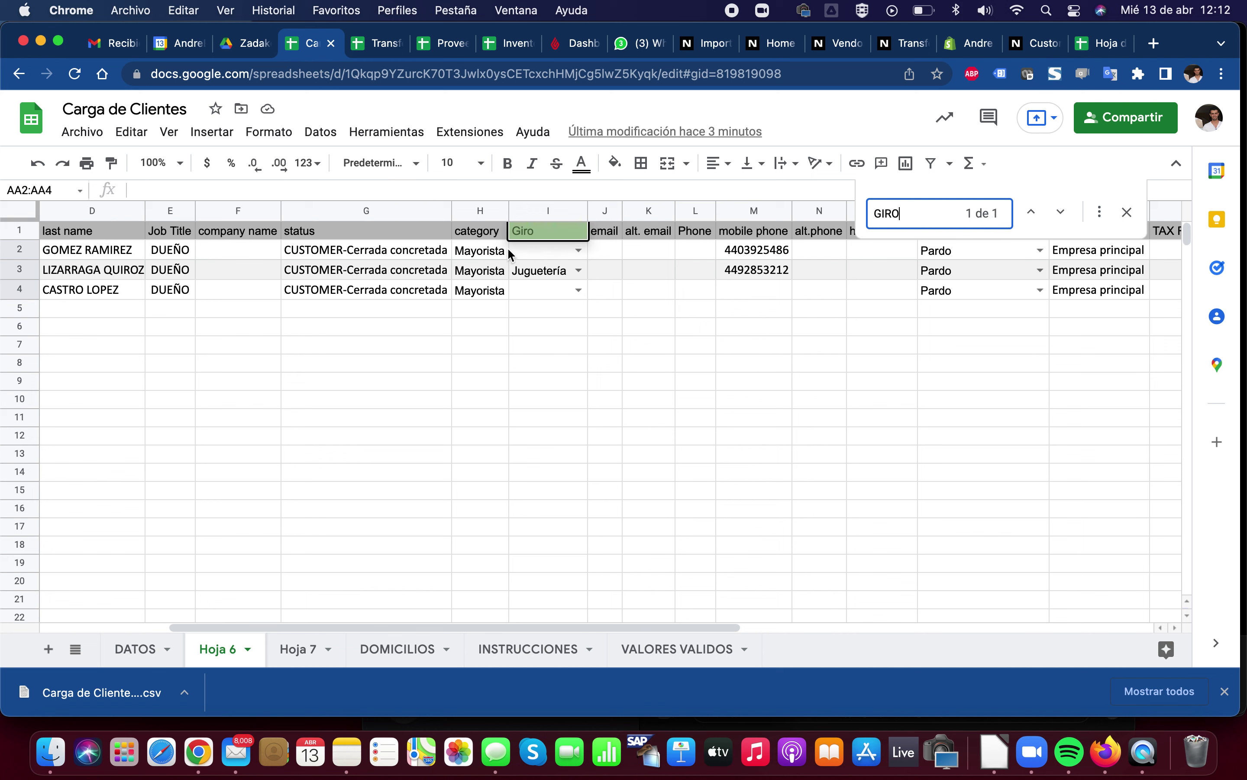
{"action": "left_click", "coordinate": [545, 289]}
{"action": "left_click", "coordinate": [557, 277]}
{"action": "key", "text": "Delete"}
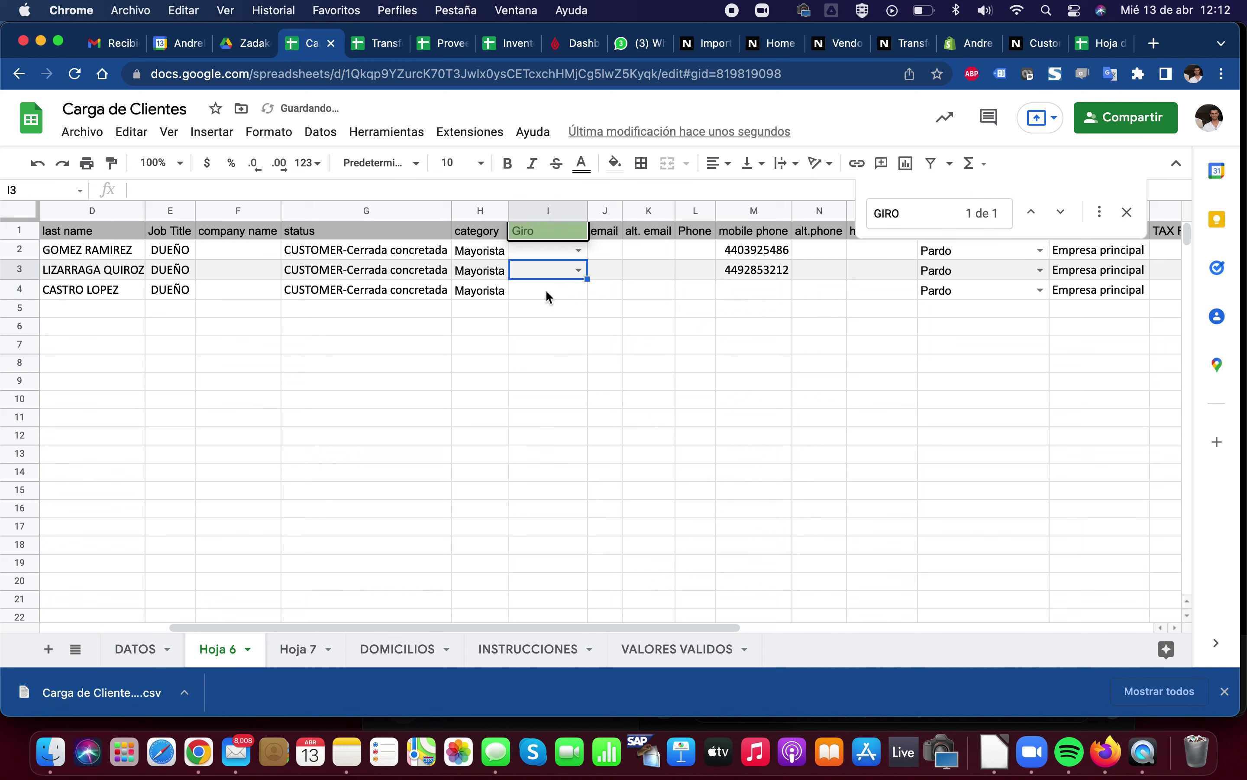
Enter JUGUETERIA|PAPELERIA in cell I5 and go back to the NetSuite Import Assistant
{"action": "left_click", "coordinate": [549, 309]}
{"action": "type", "text": "JUGUETER"}
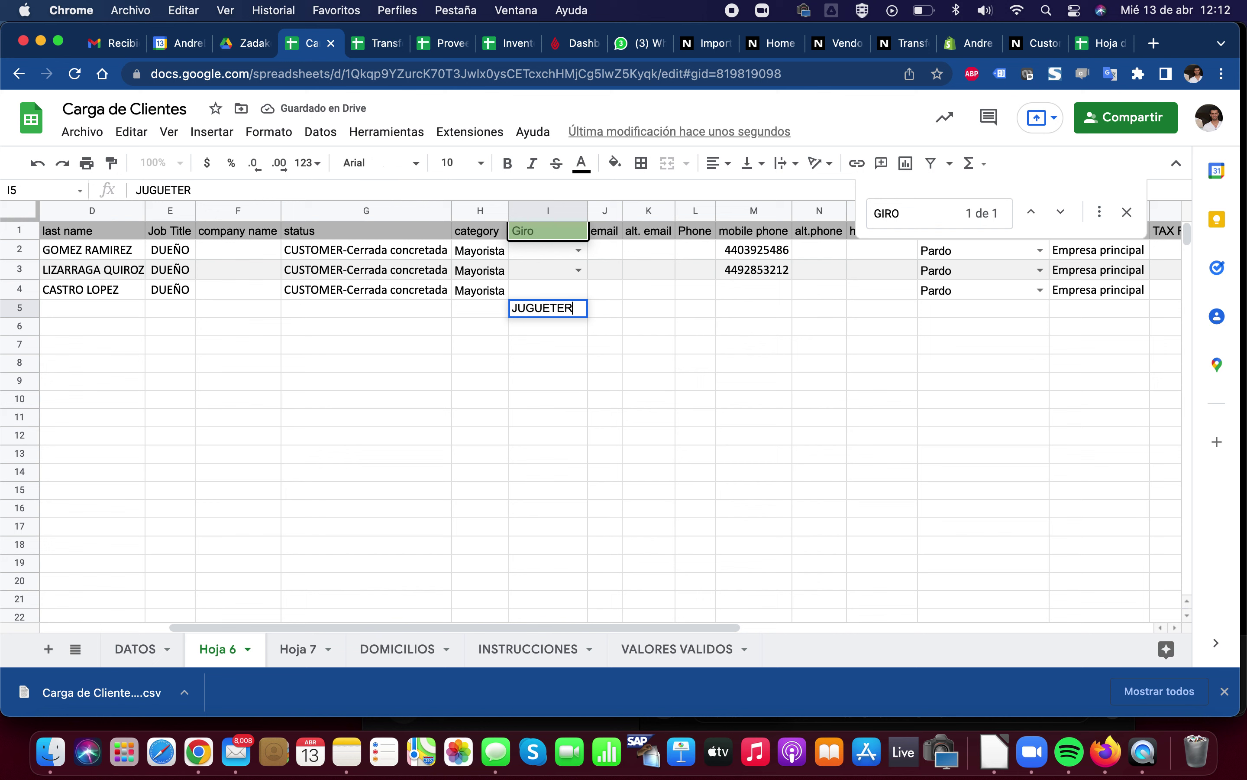
{"action": "type", "text": "IA"}
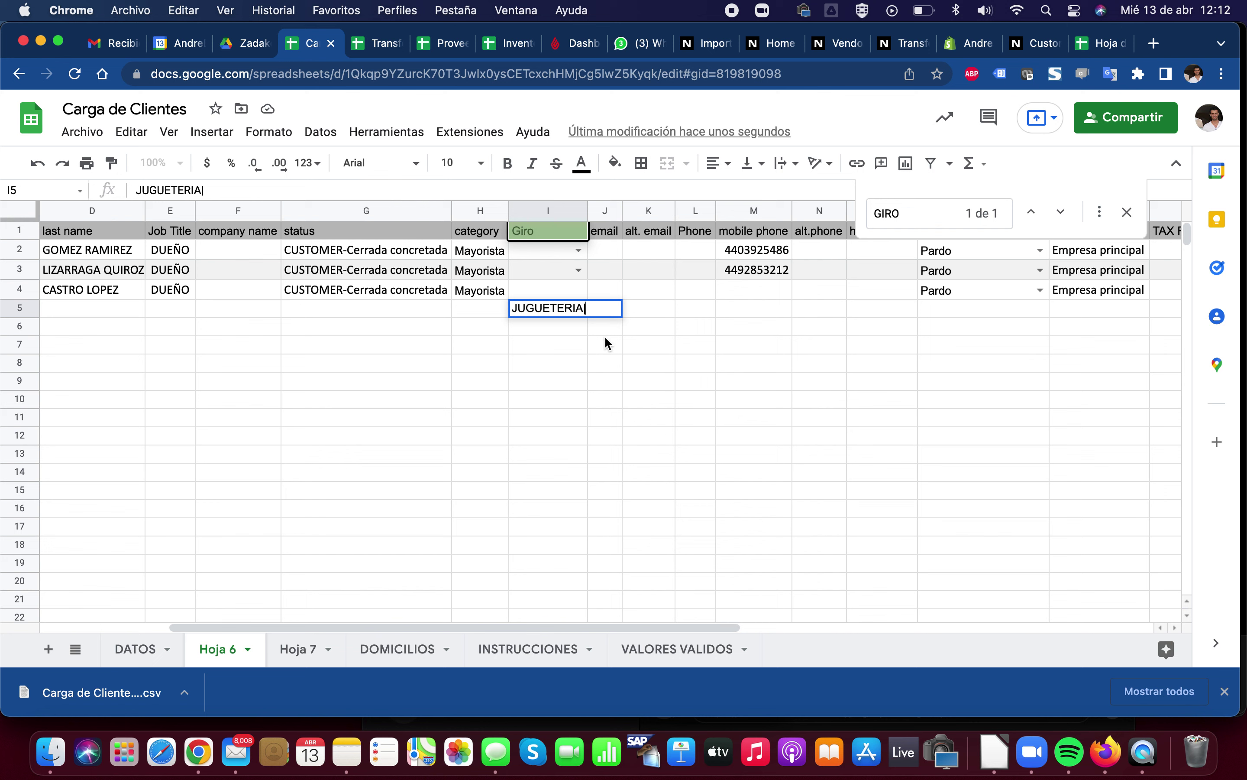
{"action": "type", "text": "|PAPELERIA"}
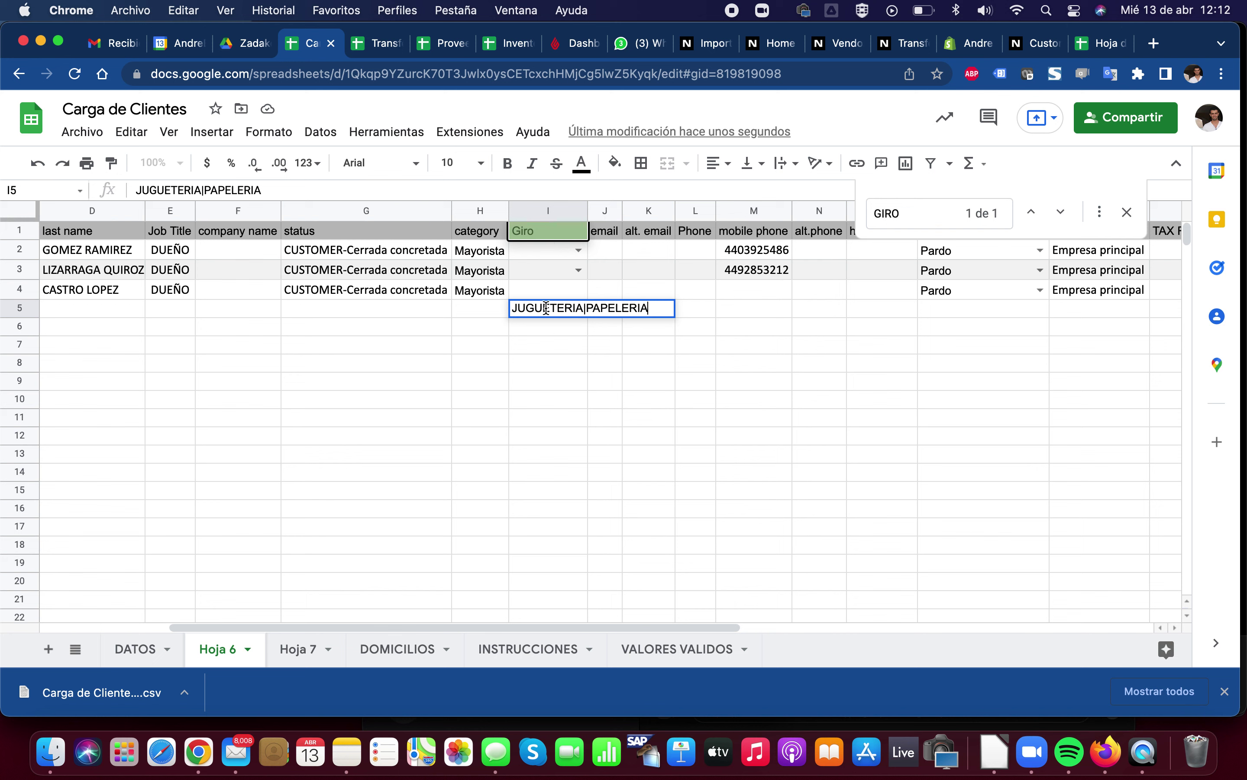
{"action": "key", "text": "Return"}
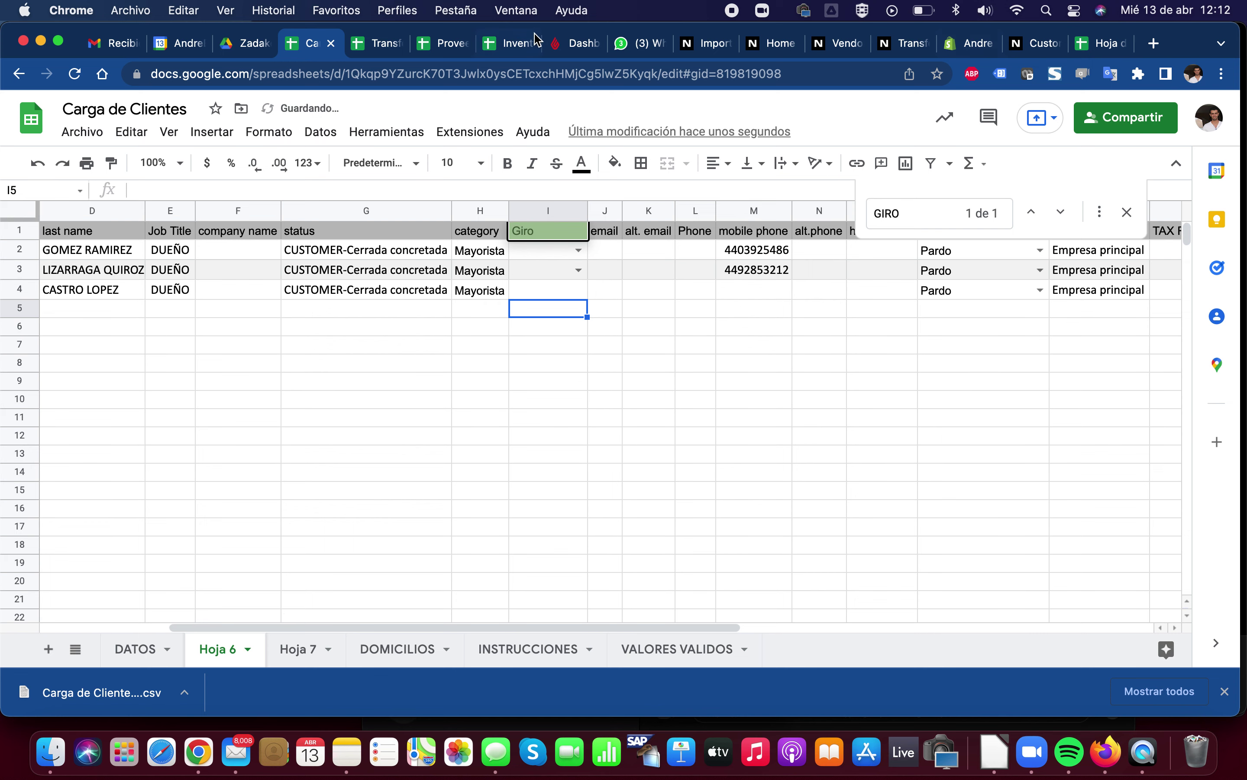
{"action": "left_click", "coordinate": [685, 47]}
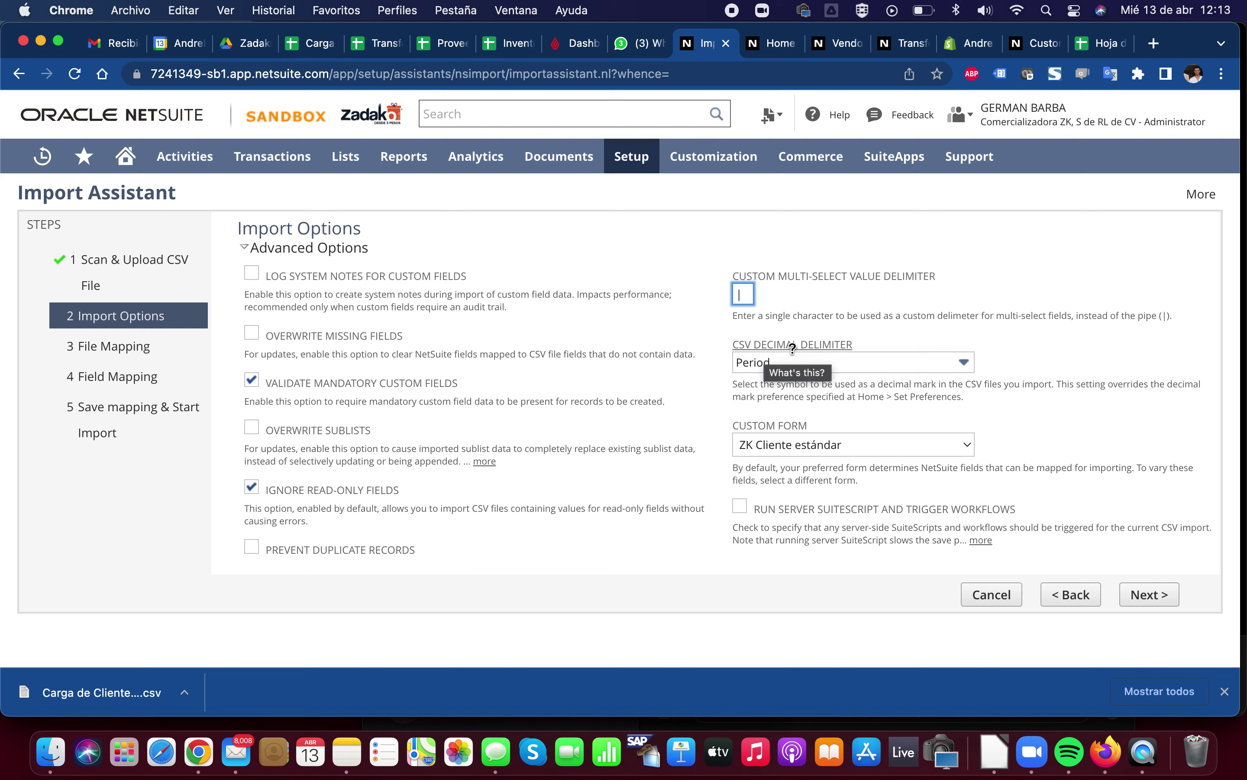
{"action": "left_click", "coordinate": [768, 363]}
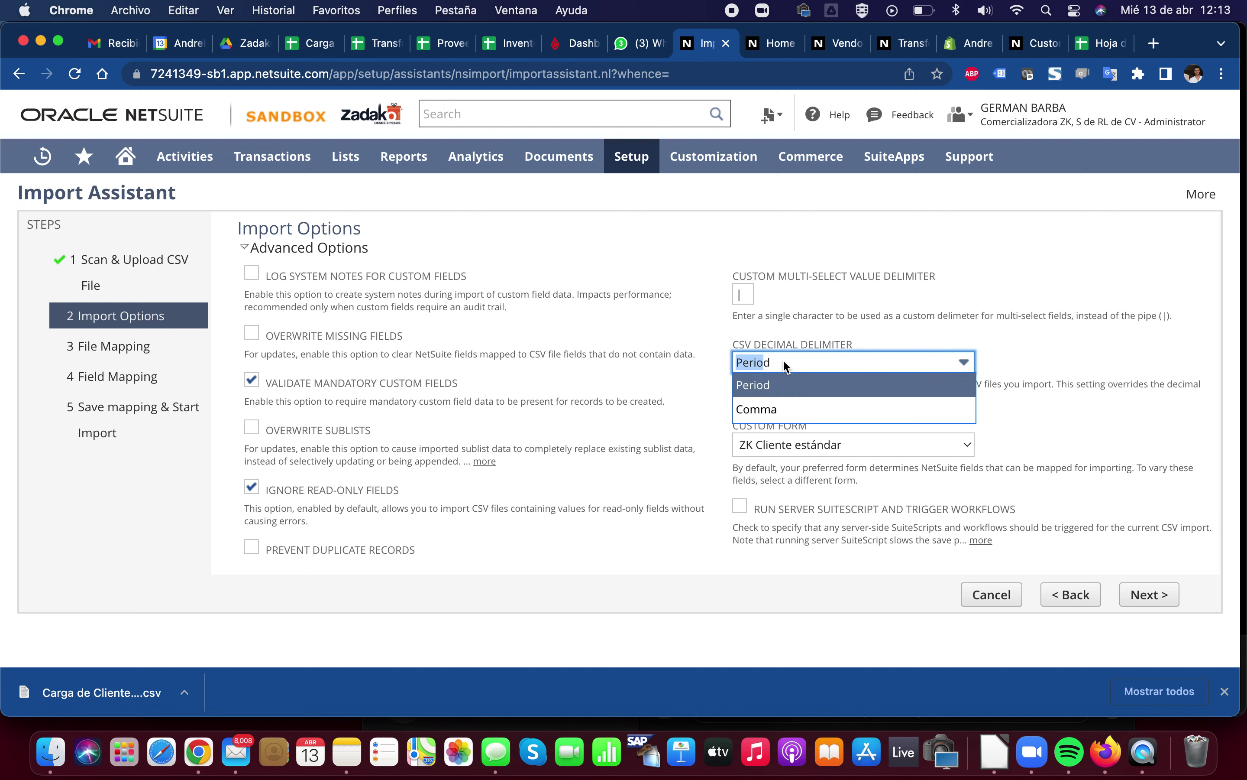
{"action": "left_click", "coordinate": [781, 366]}
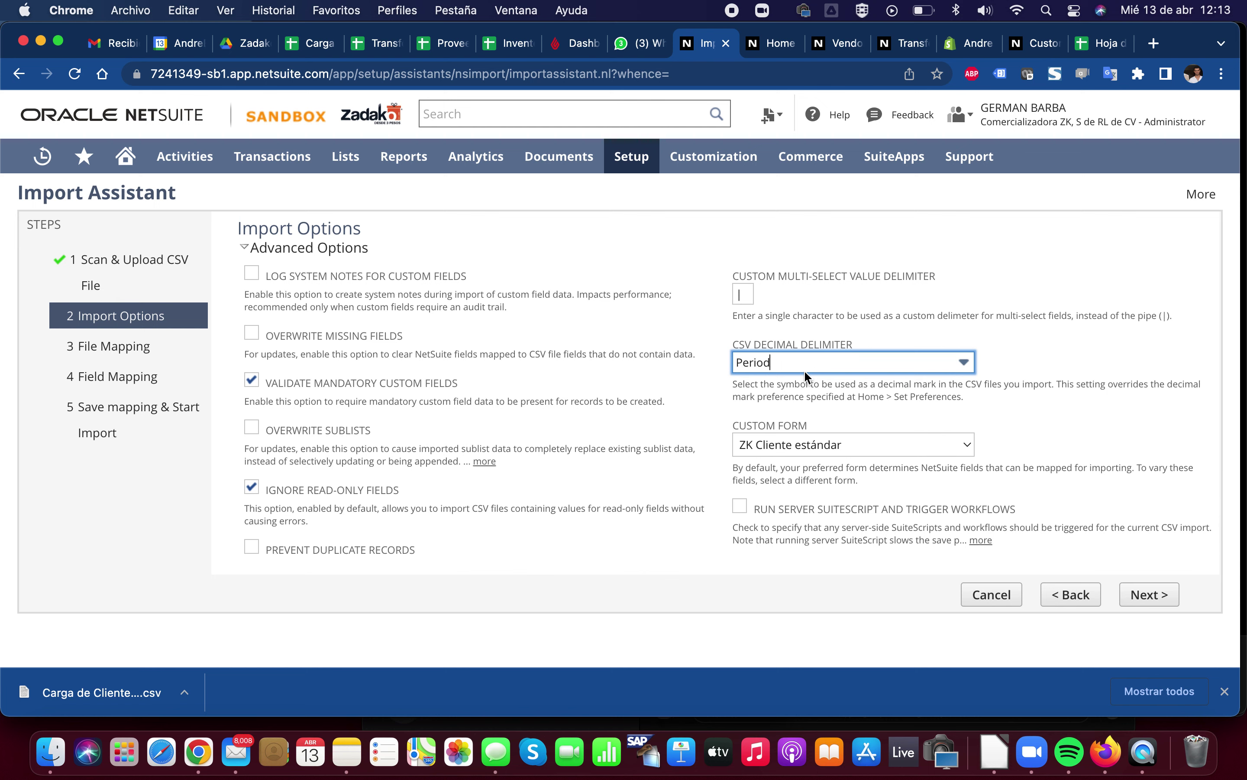
{"action": "scroll", "coordinate": [805, 370], "scroll_direction": "down", "scroll_amount": 2}
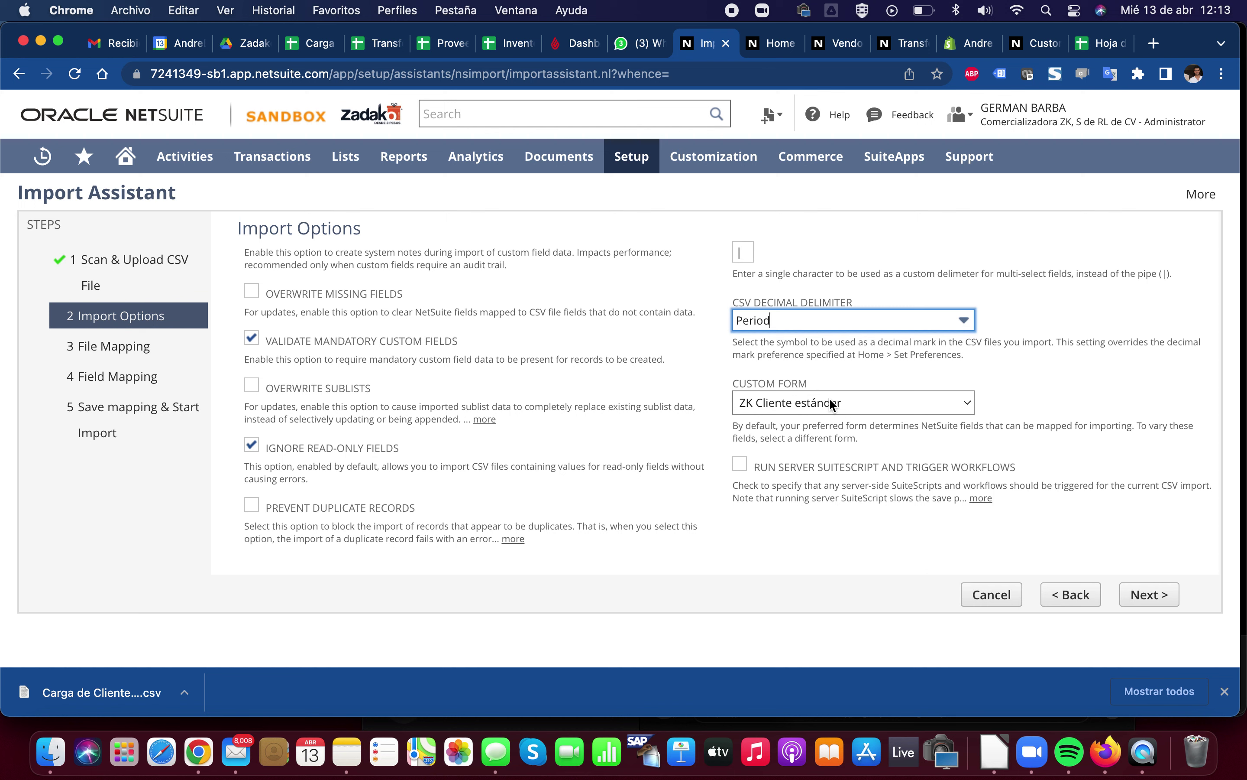
{"action": "left_click", "coordinate": [830, 404]}
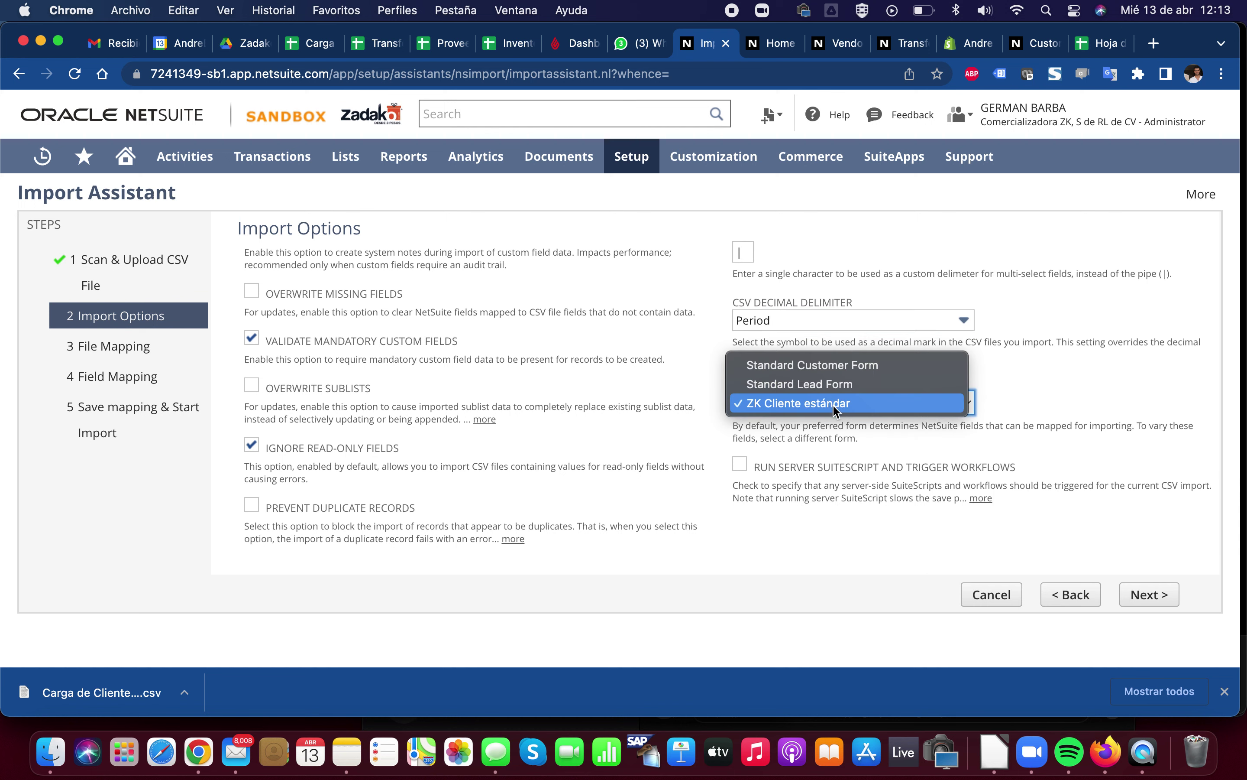
{"action": "left_click", "coordinate": [856, 424]}
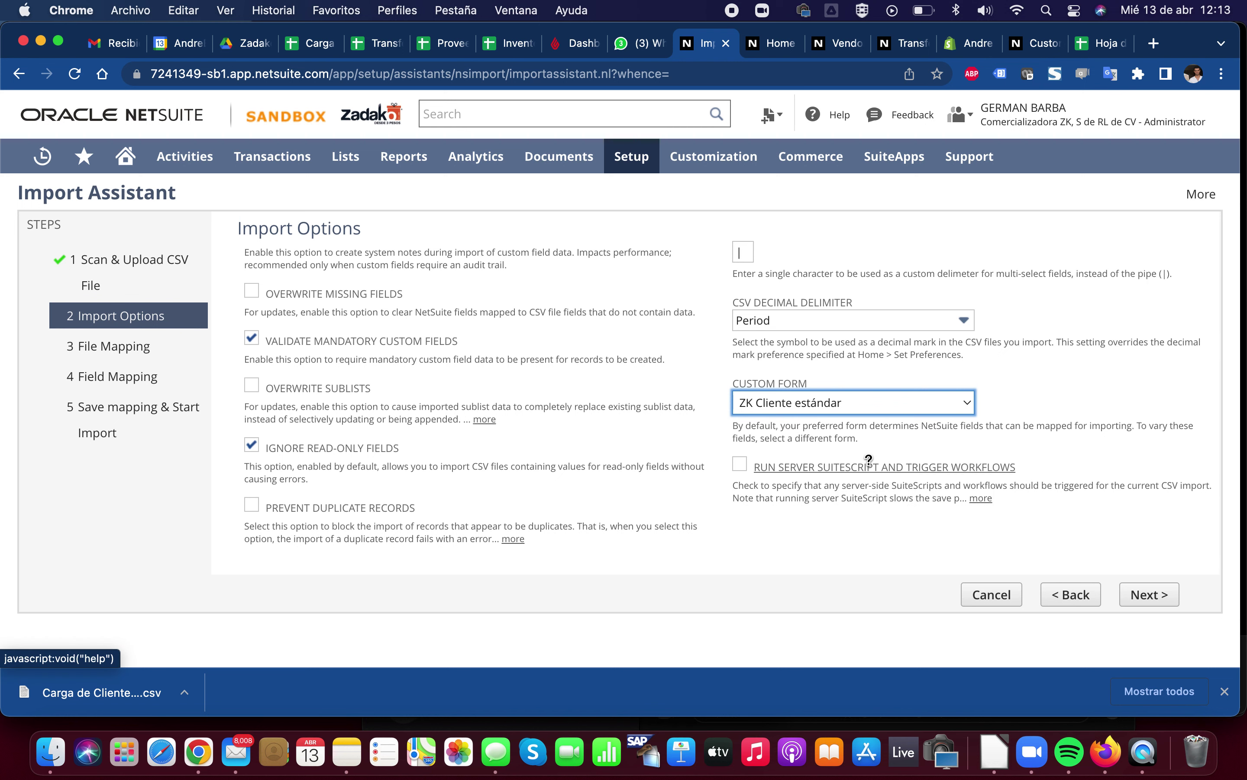
{"action": "scroll", "coordinate": [891, 499], "scroll_direction": "up", "scroll_amount": 1}
Collapse Advanced Options, choose Add under Data Handling, and continue to Field Mapping
{"action": "scroll", "coordinate": [891, 499], "scroll_direction": "up", "scroll_amount": 5}
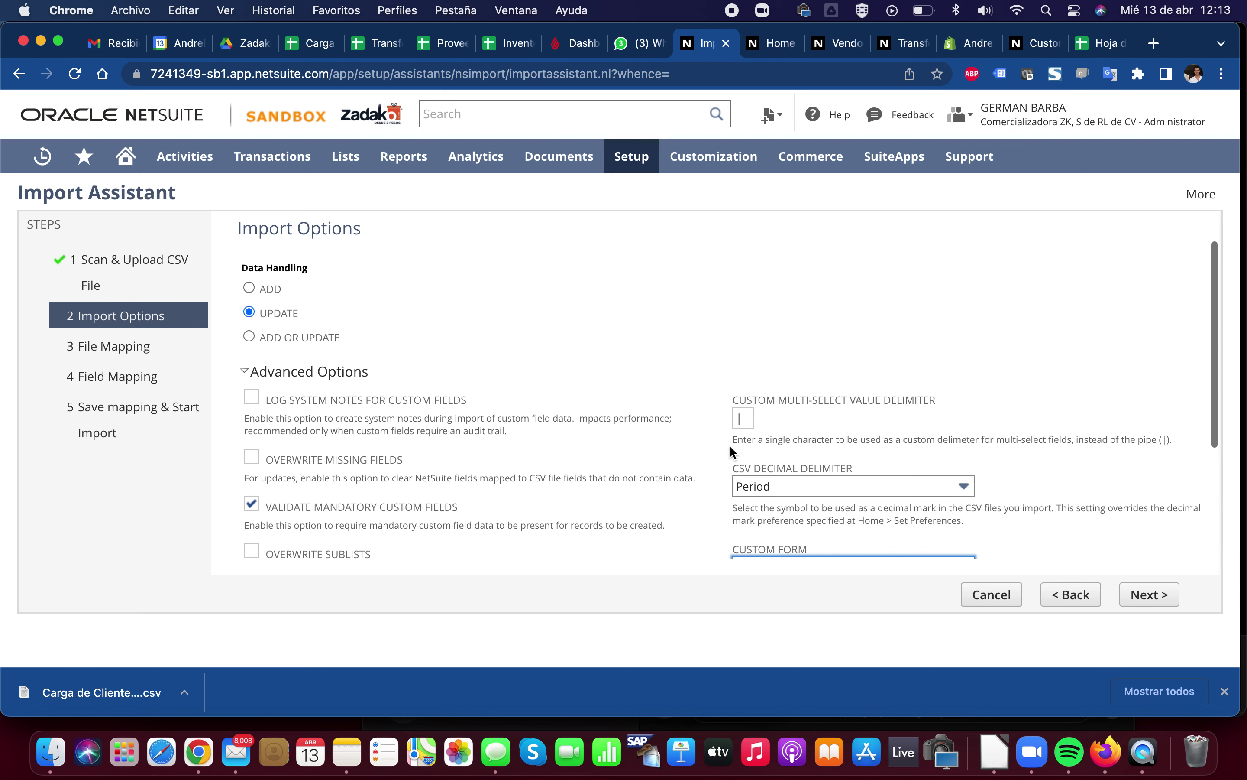
{"action": "left_click", "coordinate": [245, 370]}
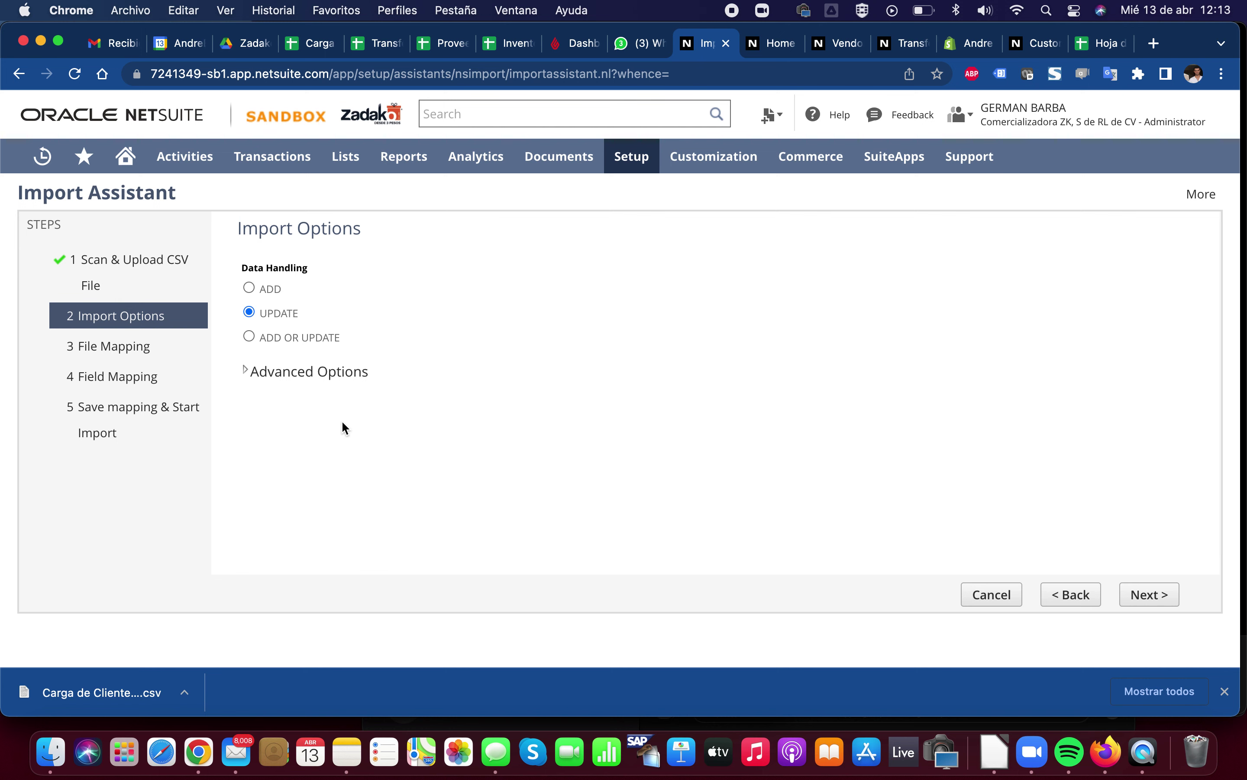
{"action": "left_click", "coordinate": [263, 367]}
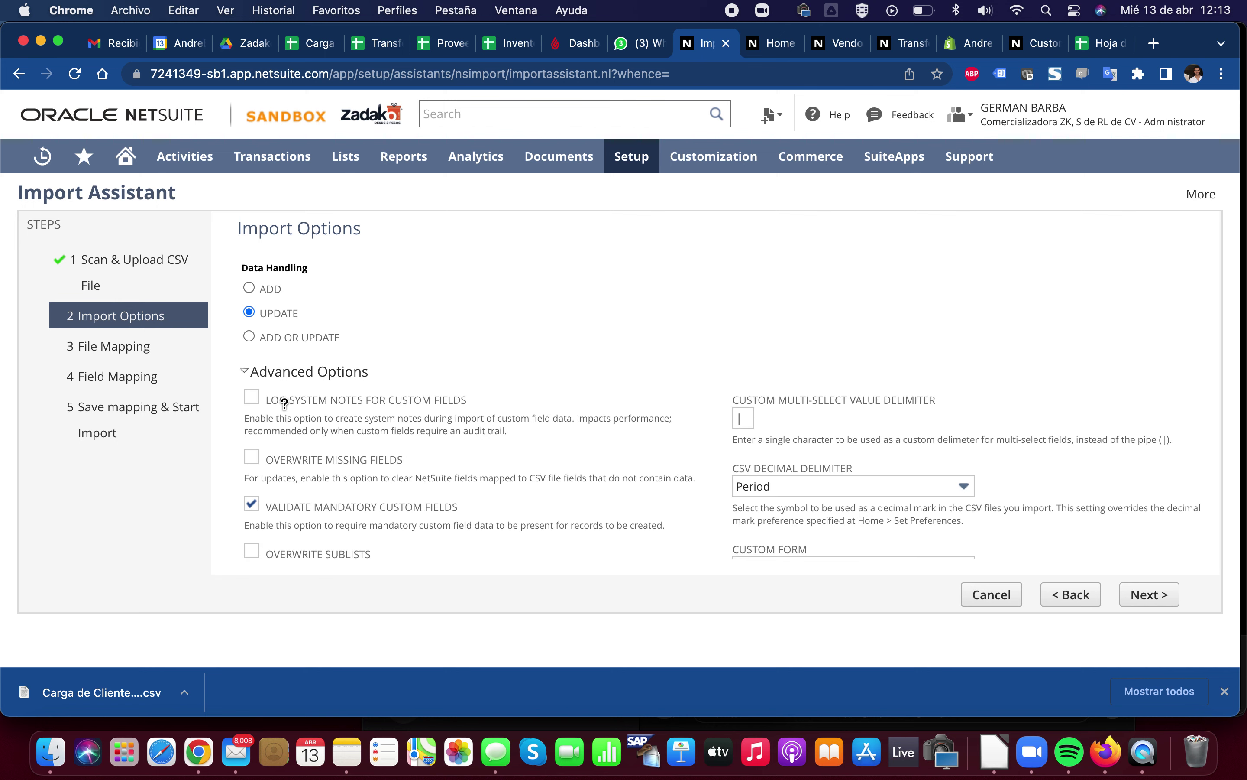
{"action": "scroll", "coordinate": [422, 447], "scroll_direction": "down", "scroll_amount": 5}
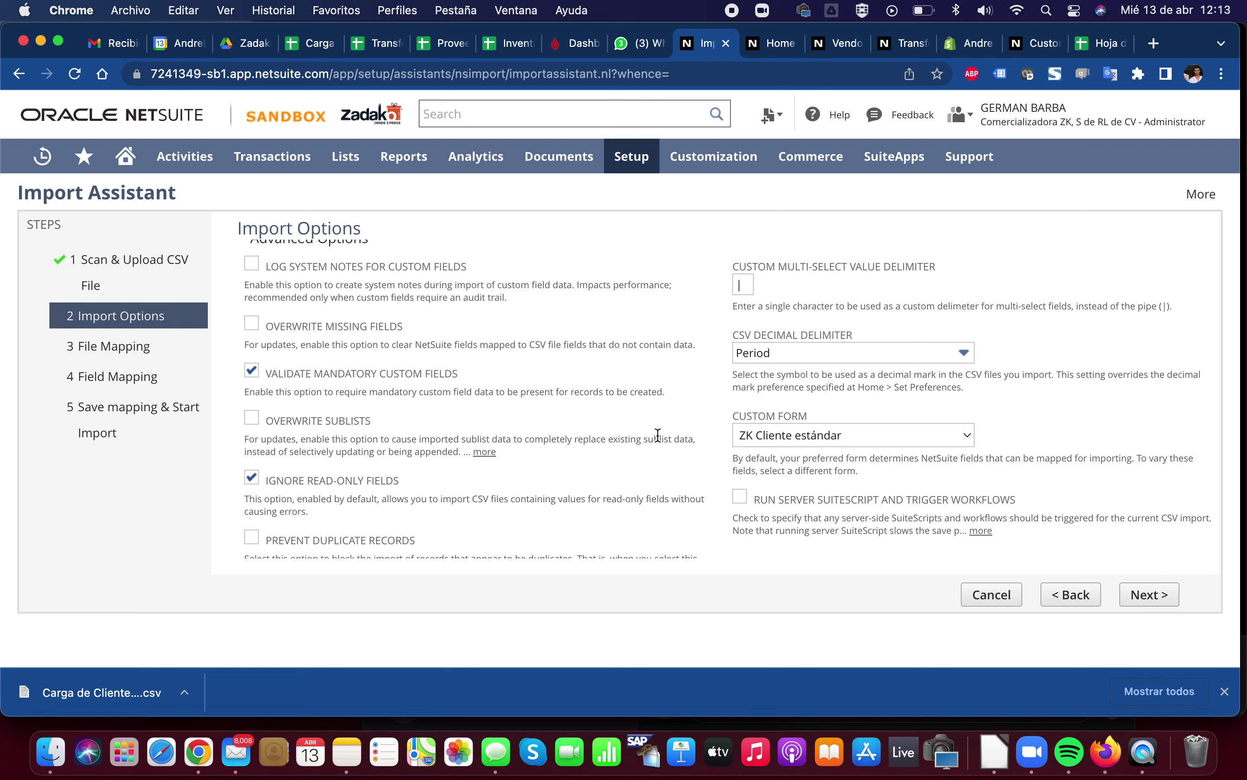
{"action": "scroll", "coordinate": [656, 433], "scroll_direction": "up", "scroll_amount": 4}
{"action": "left_click", "coordinate": [317, 372]}
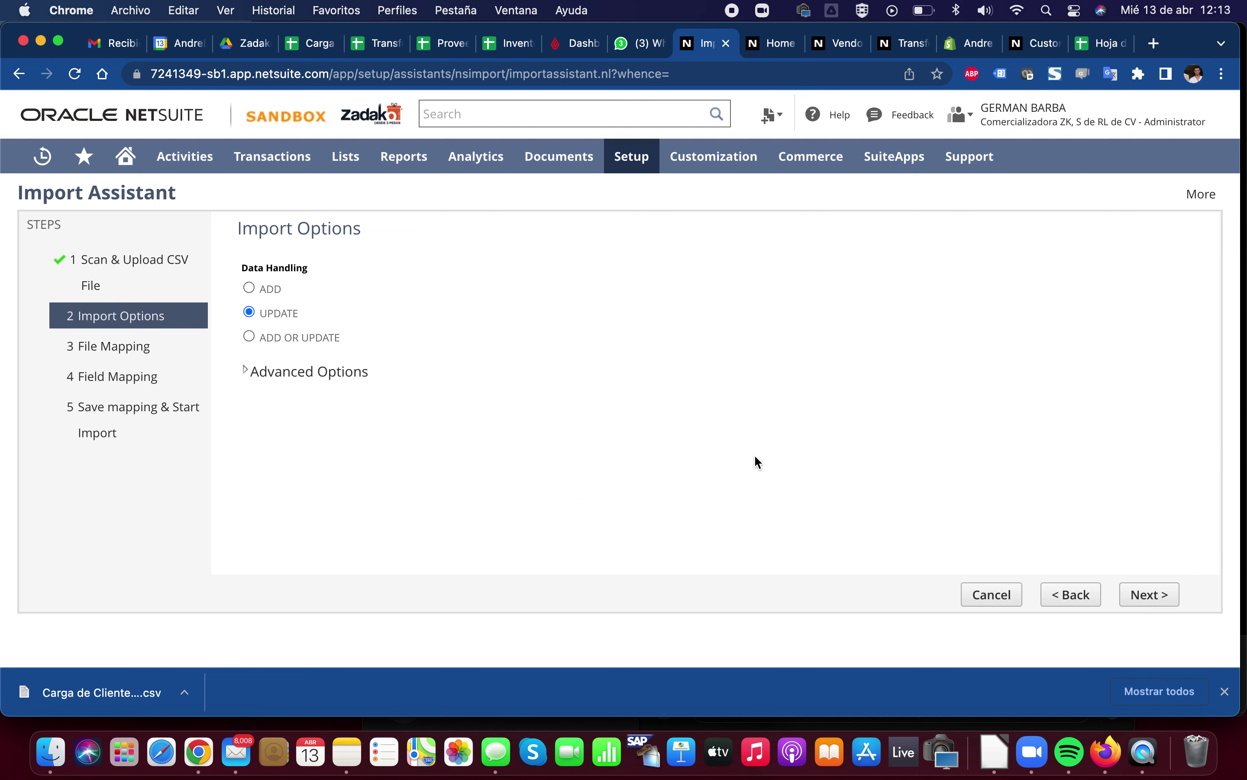
{"action": "left_click", "coordinate": [249, 289]}
{"action": "left_click", "coordinate": [1149, 593]}
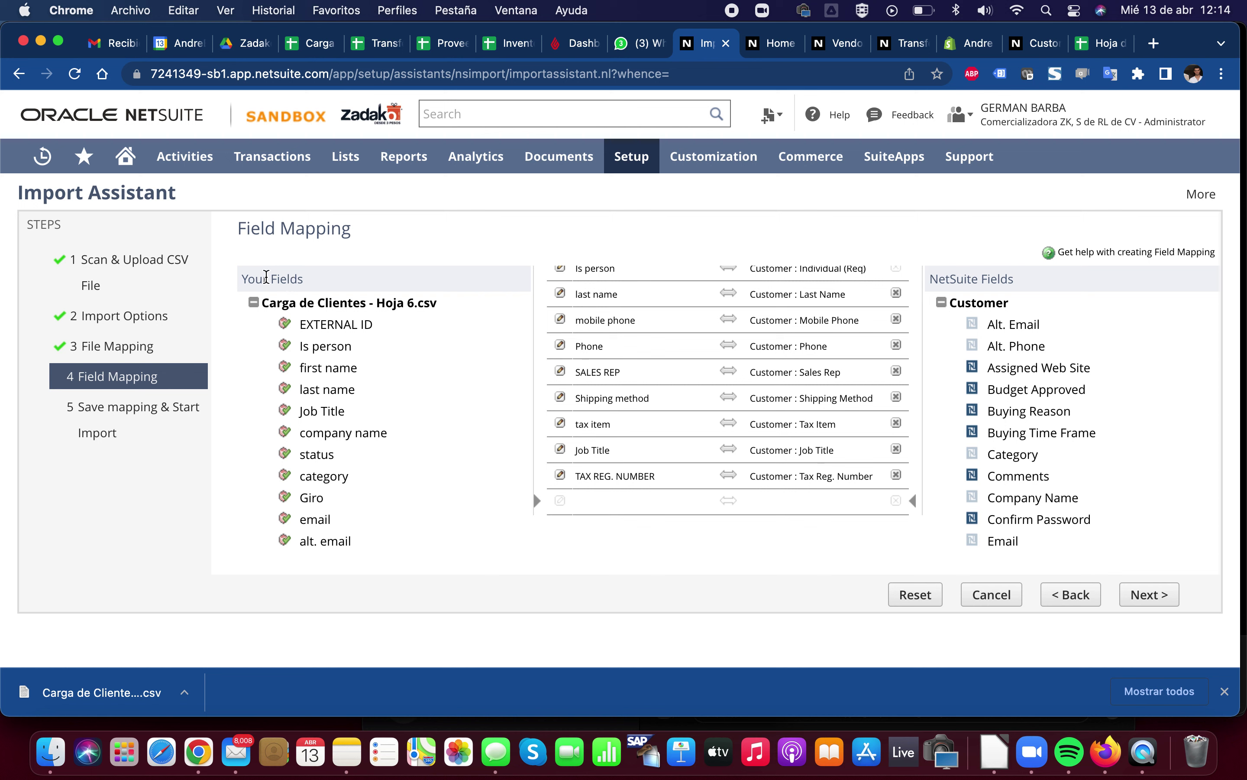
Review the CSV-to-Customer pairings in the Field Mapping lists, including the Alt. Email field
{"action": "left_click_drag", "start_coordinate": [266, 277], "coordinate": [308, 282]}
{"action": "scroll", "coordinate": [342, 460], "scroll_direction": "down", "scroll_amount": 2}
{"action": "scroll", "coordinate": [335, 464], "scroll_direction": "up", "scroll_amount": 2}
{"action": "left_click", "coordinate": [293, 279]}
{"action": "scroll", "coordinate": [330, 482], "scroll_direction": "down", "scroll_amount": 3}
{"action": "scroll", "coordinate": [331, 485], "scroll_direction": "down", "scroll_amount": 5}
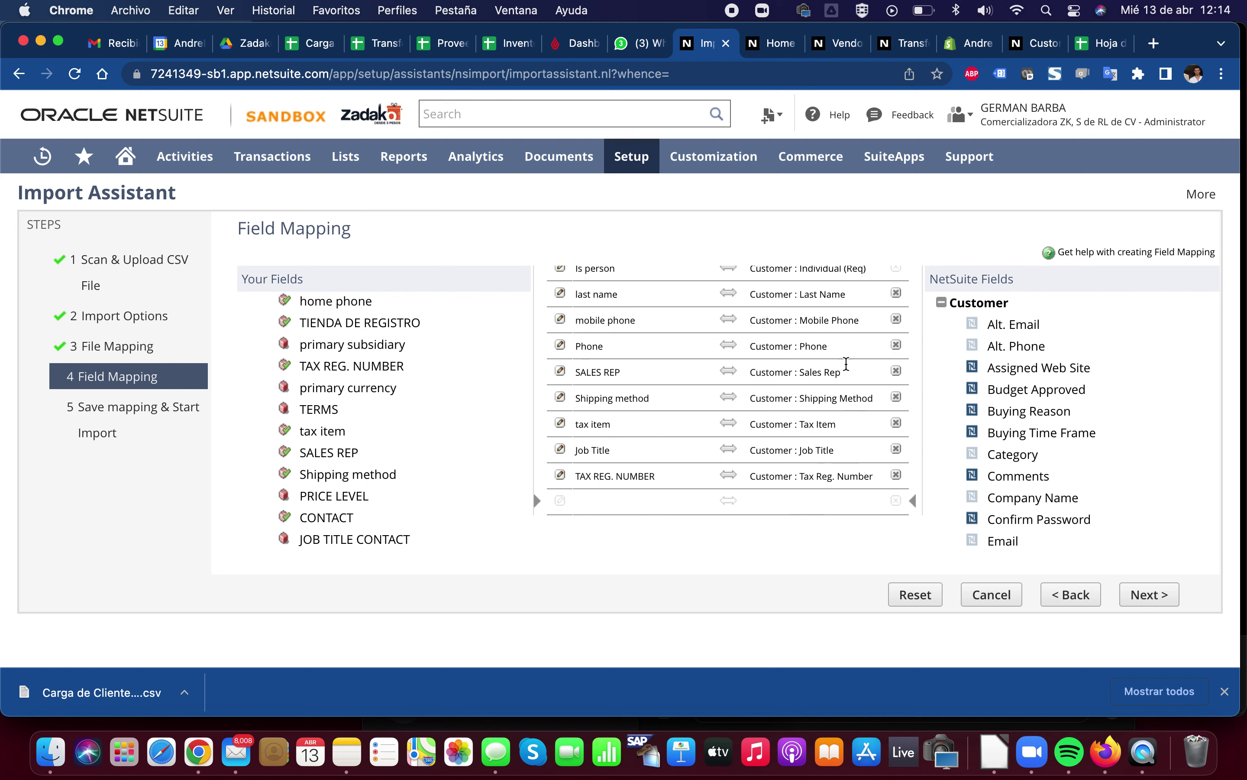
{"action": "scroll", "coordinate": [744, 352], "scroll_direction": "up", "scroll_amount": 1}
{"action": "scroll", "coordinate": [744, 352], "scroll_direction": "up", "scroll_amount": 8}
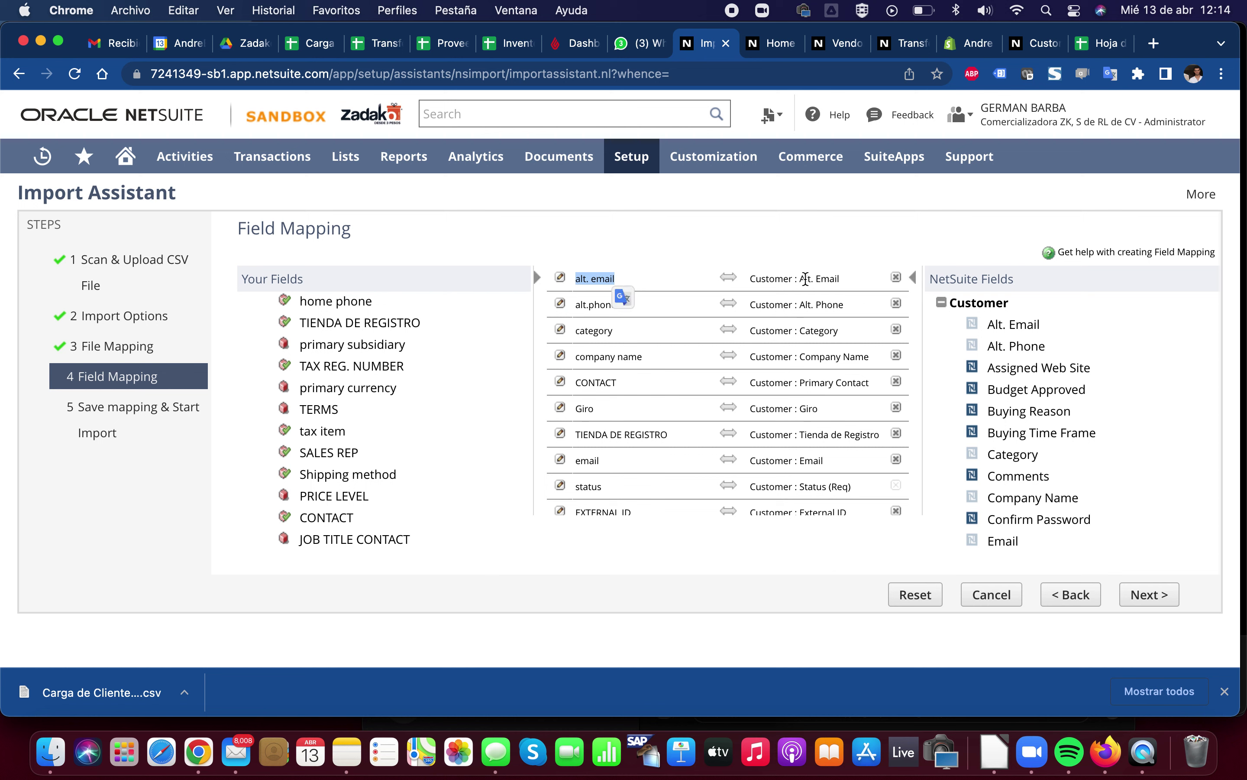
{"action": "left_click_drag", "start_coordinate": [799, 278], "coordinate": [842, 281]}
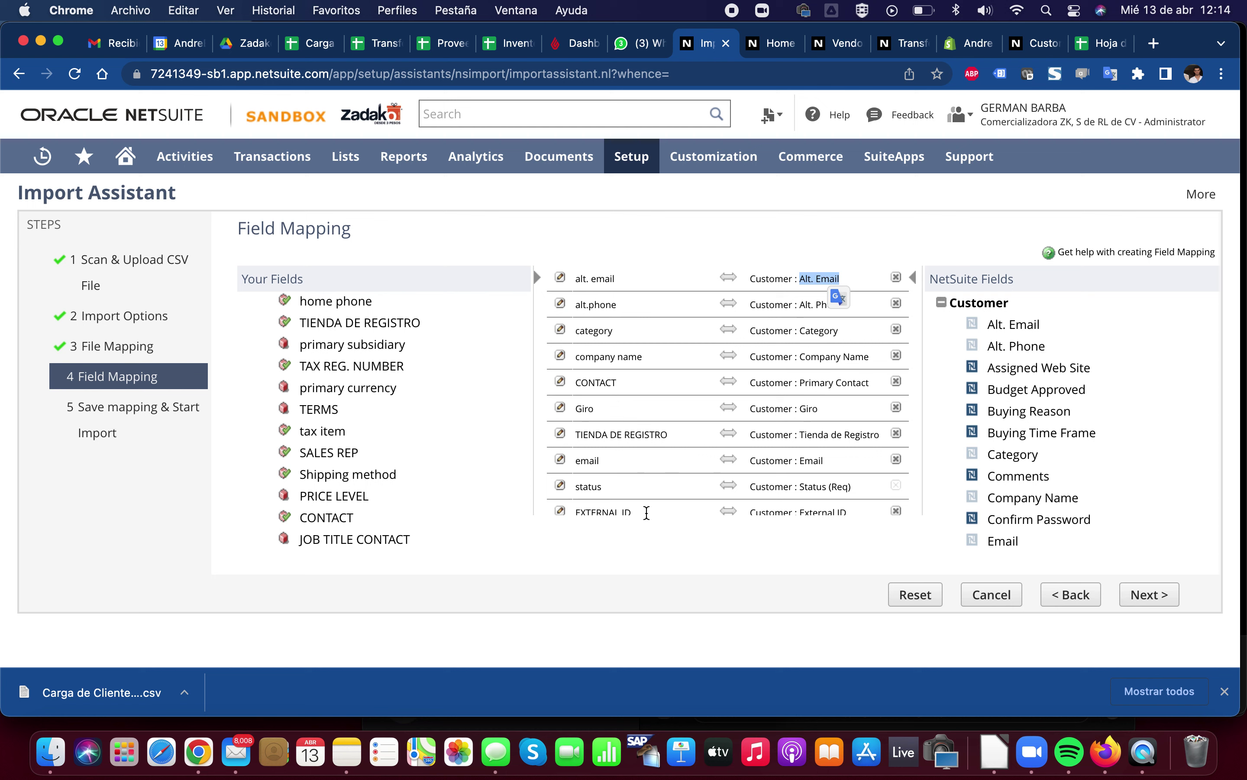
{"action": "scroll", "coordinate": [699, 503], "scroll_direction": "down", "scroll_amount": 4}
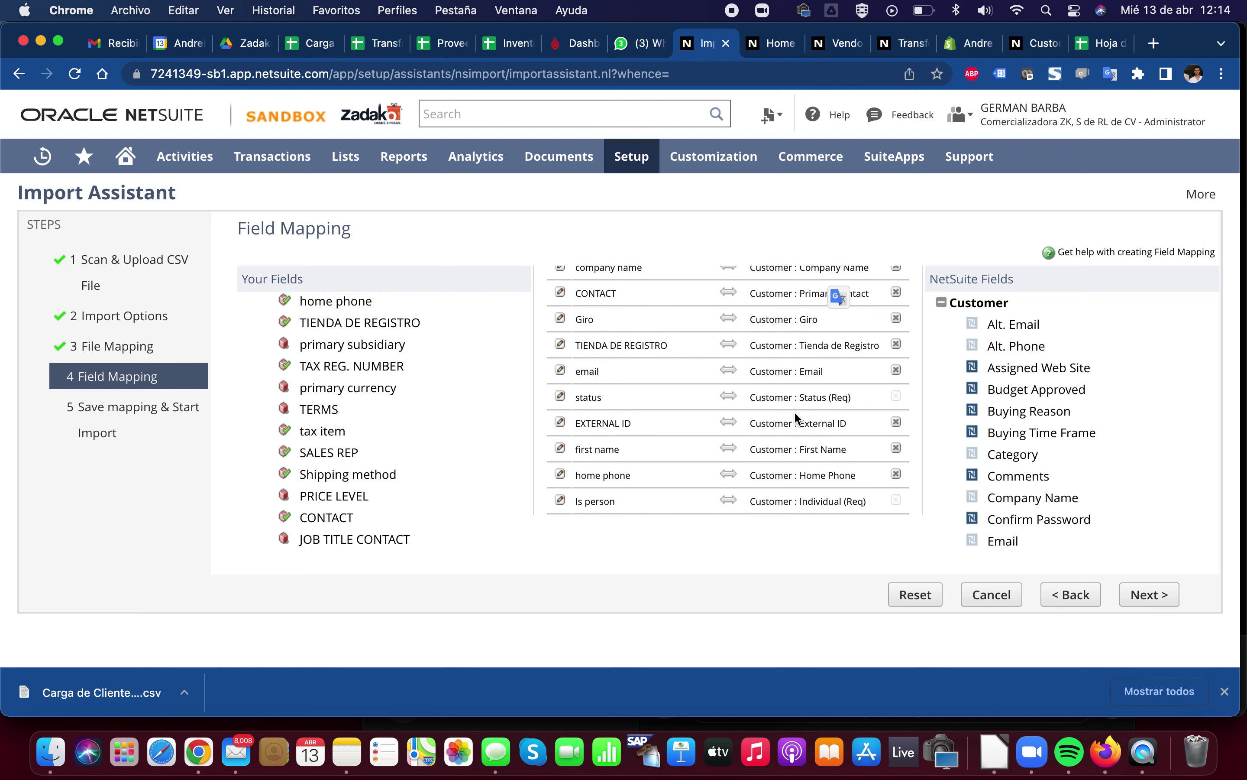
{"action": "scroll", "coordinate": [745, 421], "scroll_direction": "down", "scroll_amount": 4}
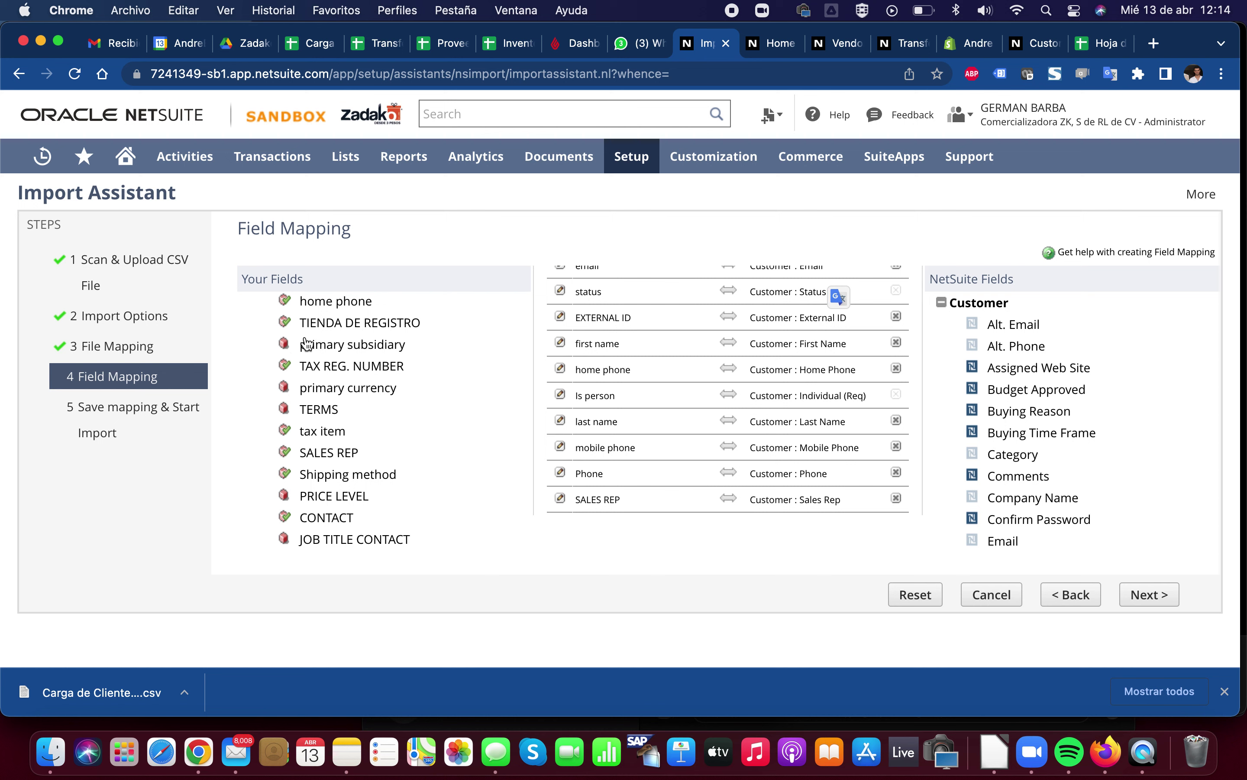
{"action": "scroll", "coordinate": [323, 387], "scroll_direction": "up", "scroll_amount": 10}
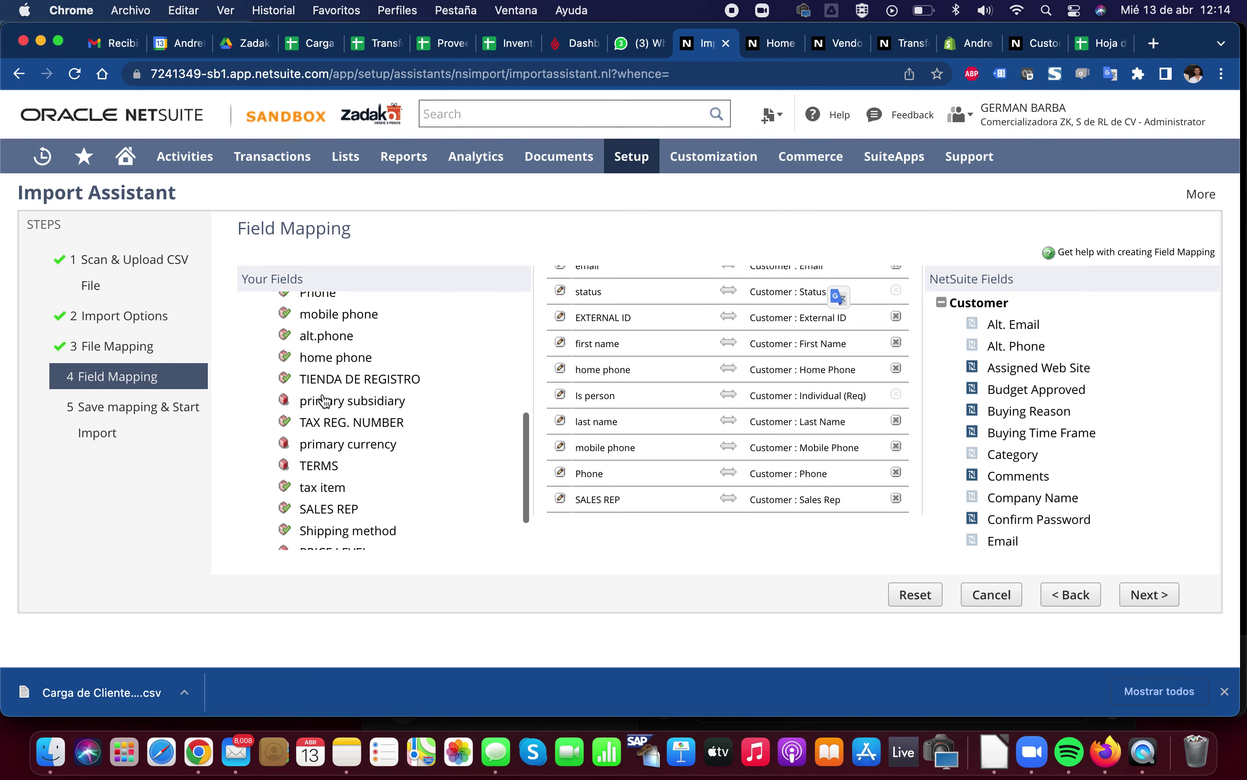
{"action": "scroll", "coordinate": [325, 401], "scroll_direction": "down", "scroll_amount": 10}
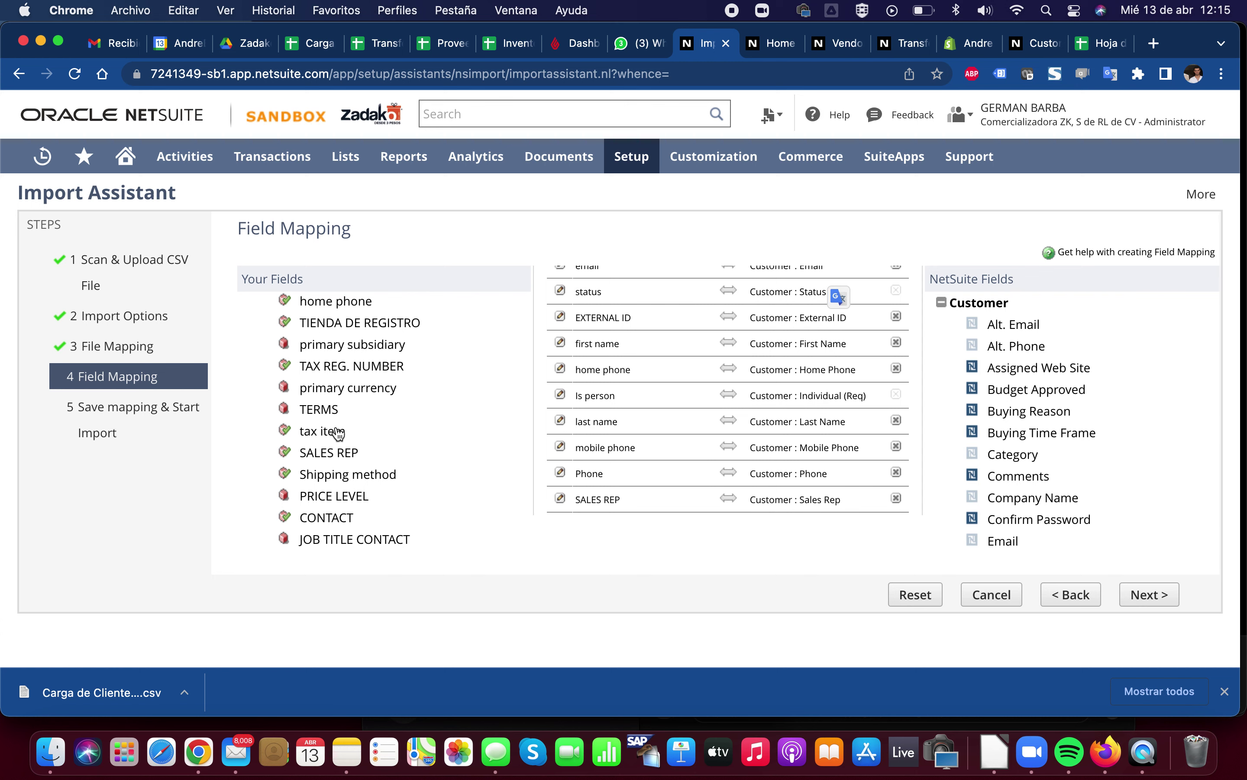
{"action": "scroll", "coordinate": [334, 491], "scroll_direction": "up", "scroll_amount": 1}
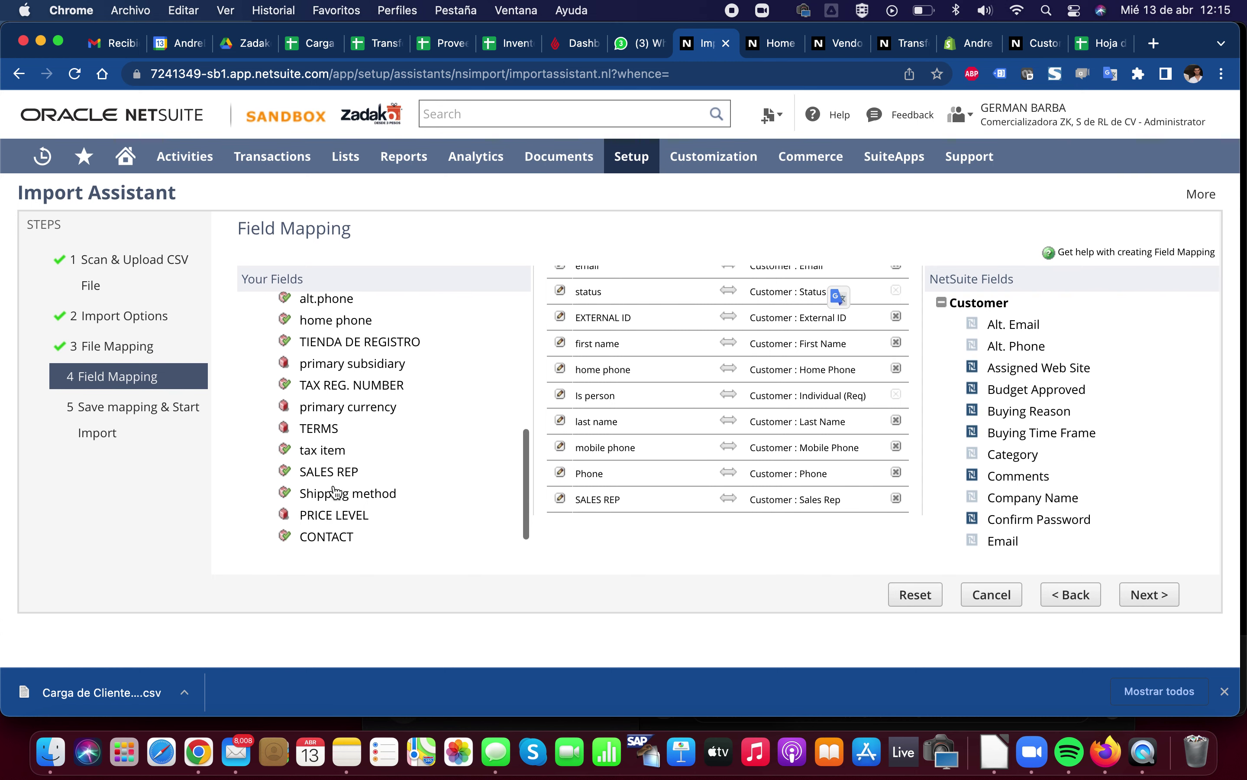
{"action": "scroll", "coordinate": [335, 493], "scroll_direction": "up", "scroll_amount": 5}
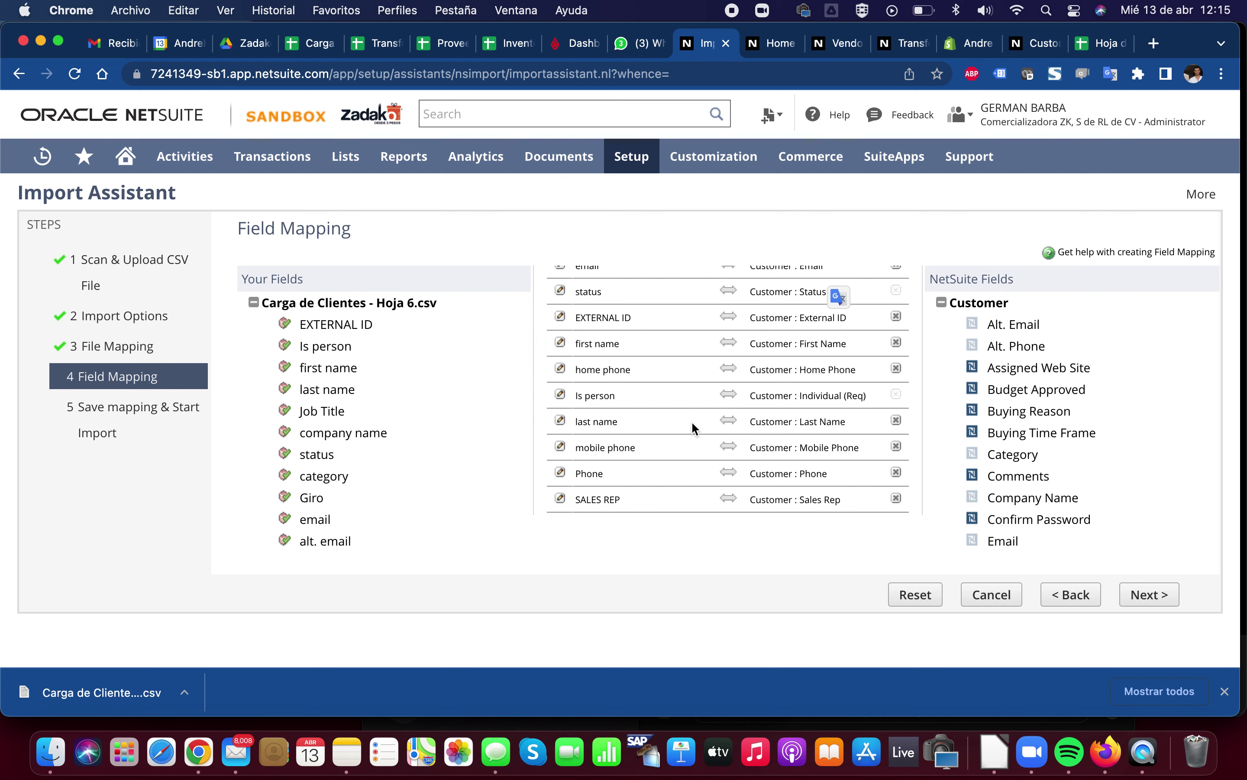
{"action": "scroll", "coordinate": [691, 422], "scroll_direction": "down", "scroll_amount": 3}
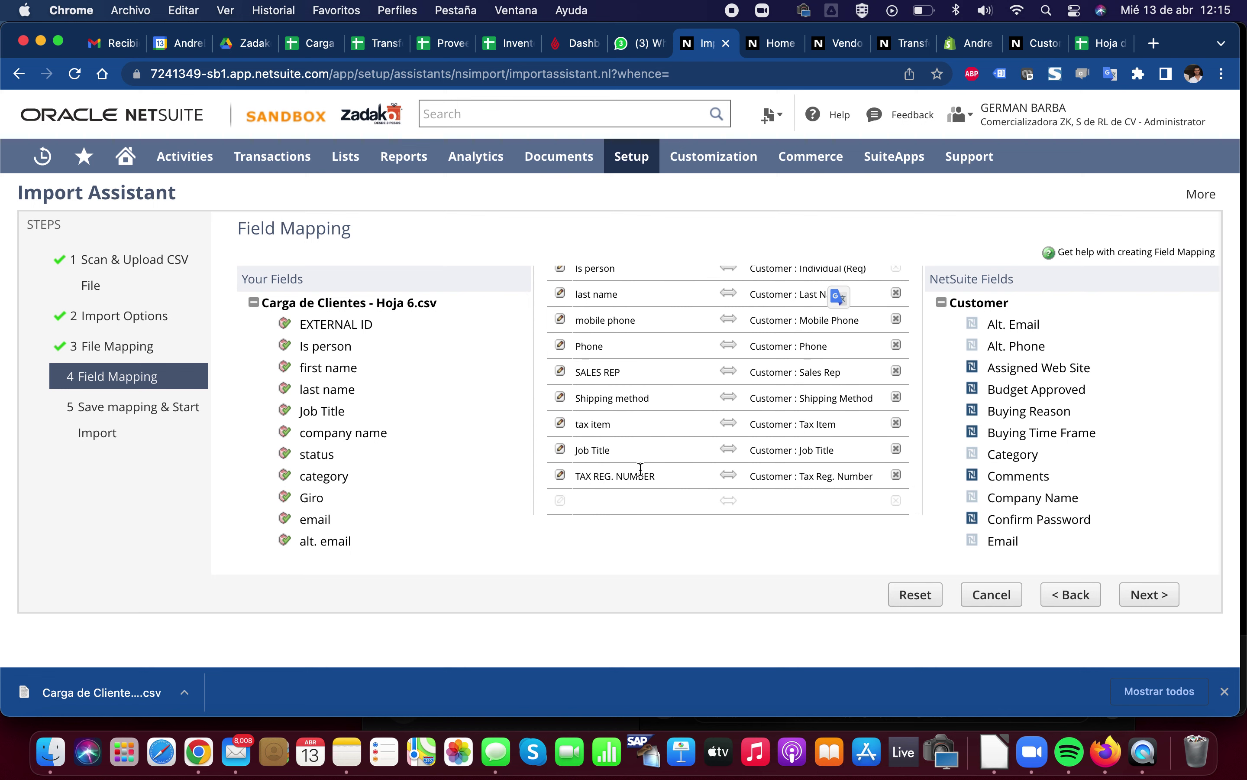
{"action": "scroll", "coordinate": [640, 472], "scroll_direction": "up", "scroll_amount": 2}
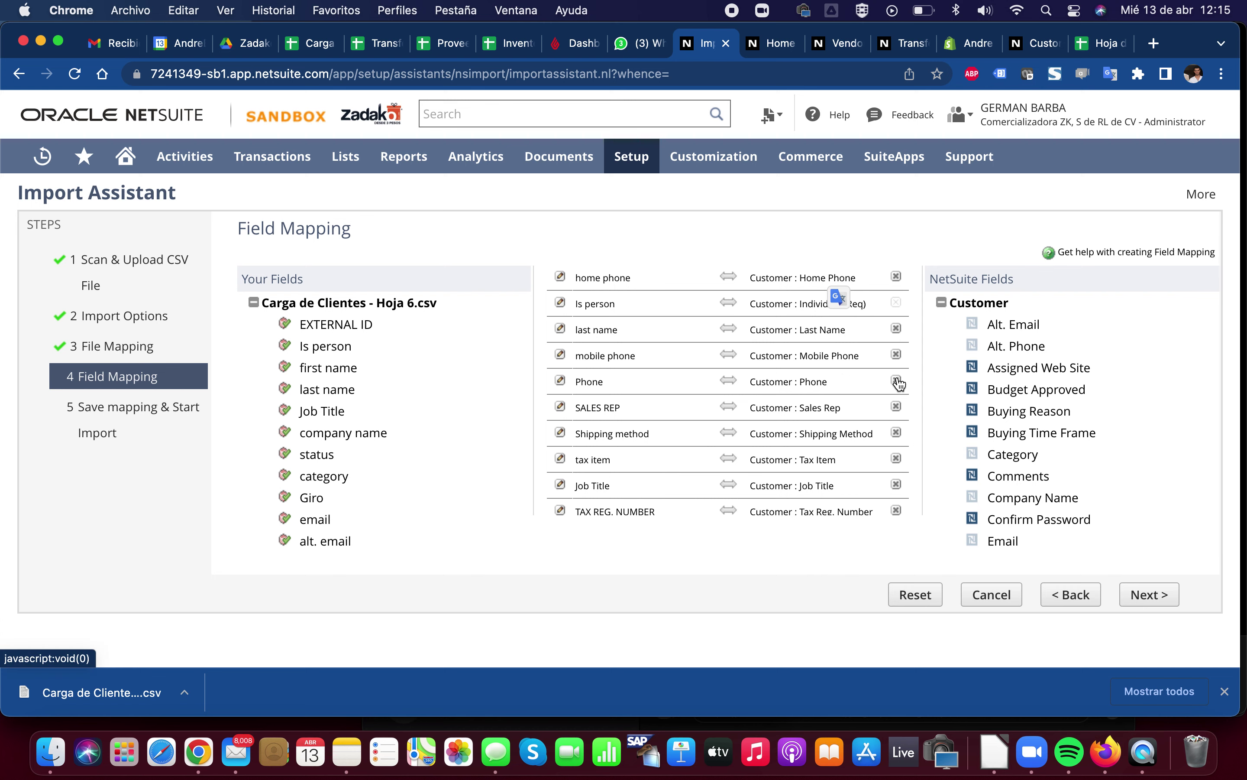
{"action": "scroll", "coordinate": [889, 384], "scroll_direction": "up", "scroll_amount": 5}
{"action": "scroll", "coordinate": [340, 443], "scroll_direction": "down", "scroll_amount": 5}
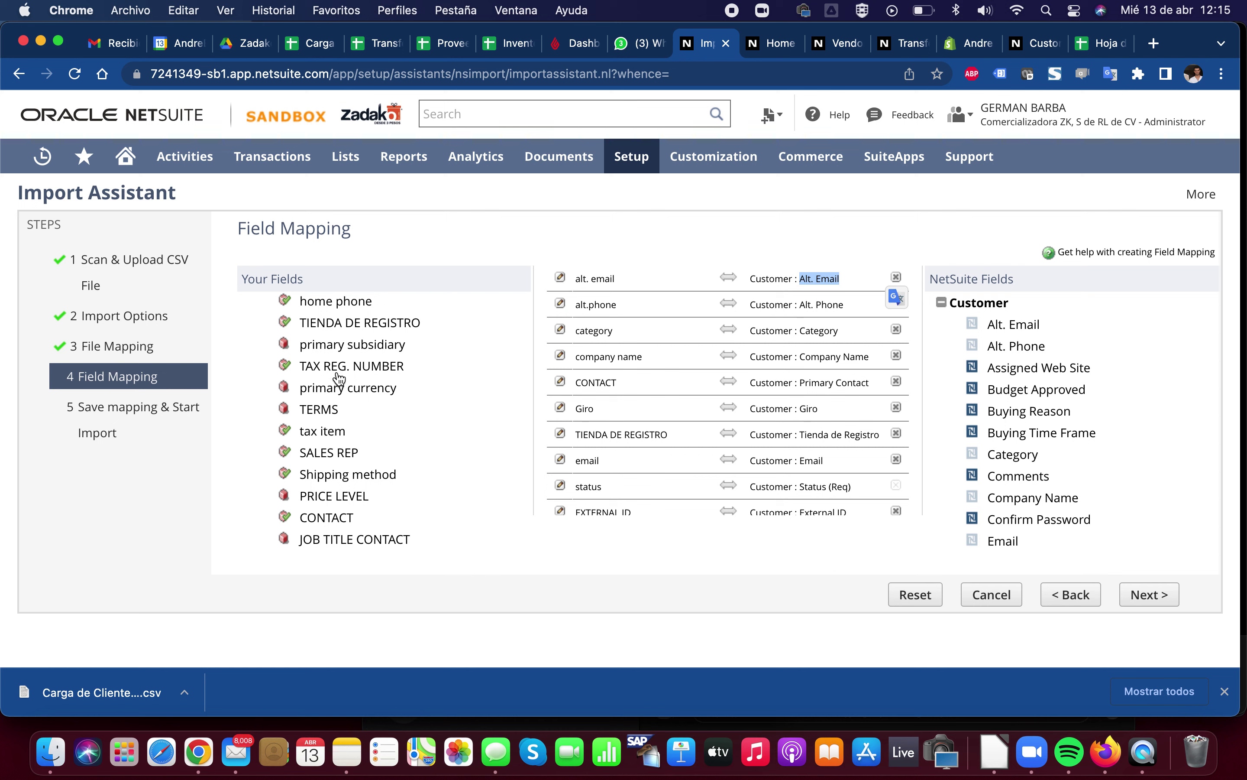
{"action": "scroll", "coordinate": [336, 374], "scroll_direction": "up", "scroll_amount": 2}
Search the page for PHONE and place the CSV Phone column into an empty mapping row
{"action": "key", "text": "super+f"}
{"action": "type", "text": "P"}
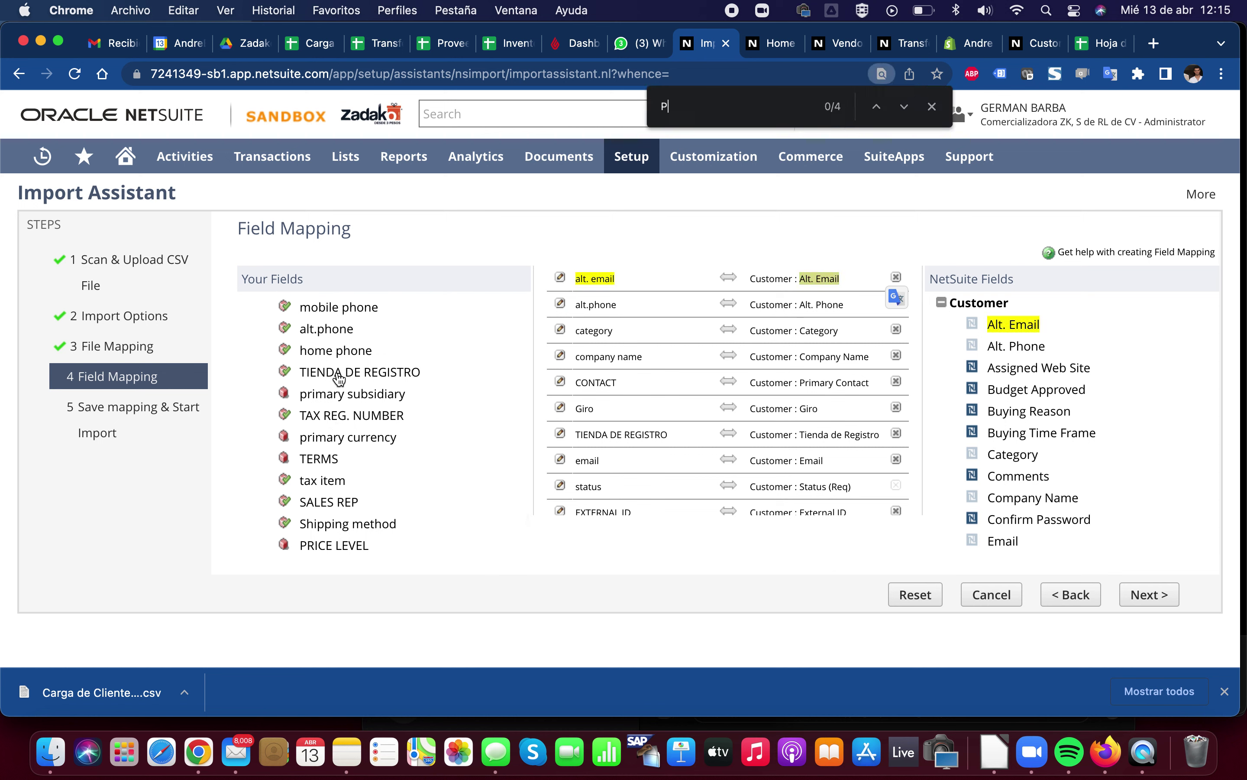
{"action": "type", "text": "HONE"}
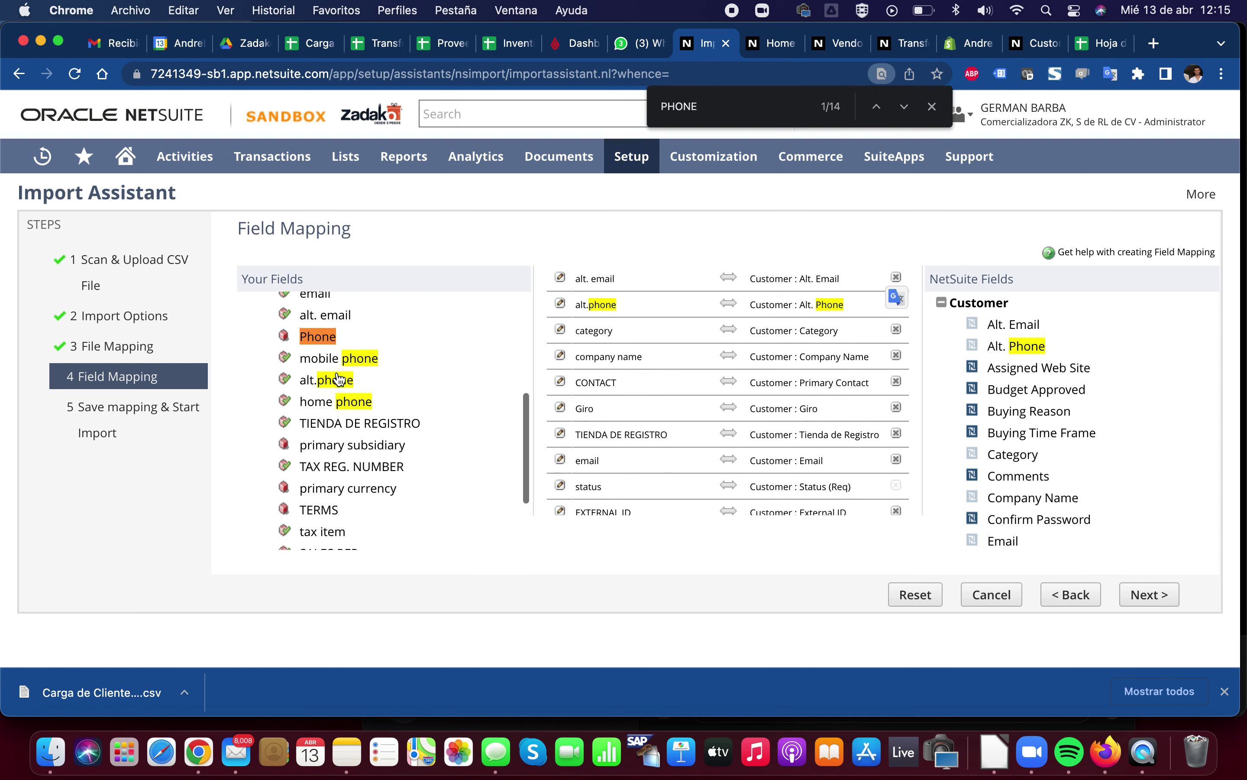
{"action": "left_click", "coordinate": [932, 106]}
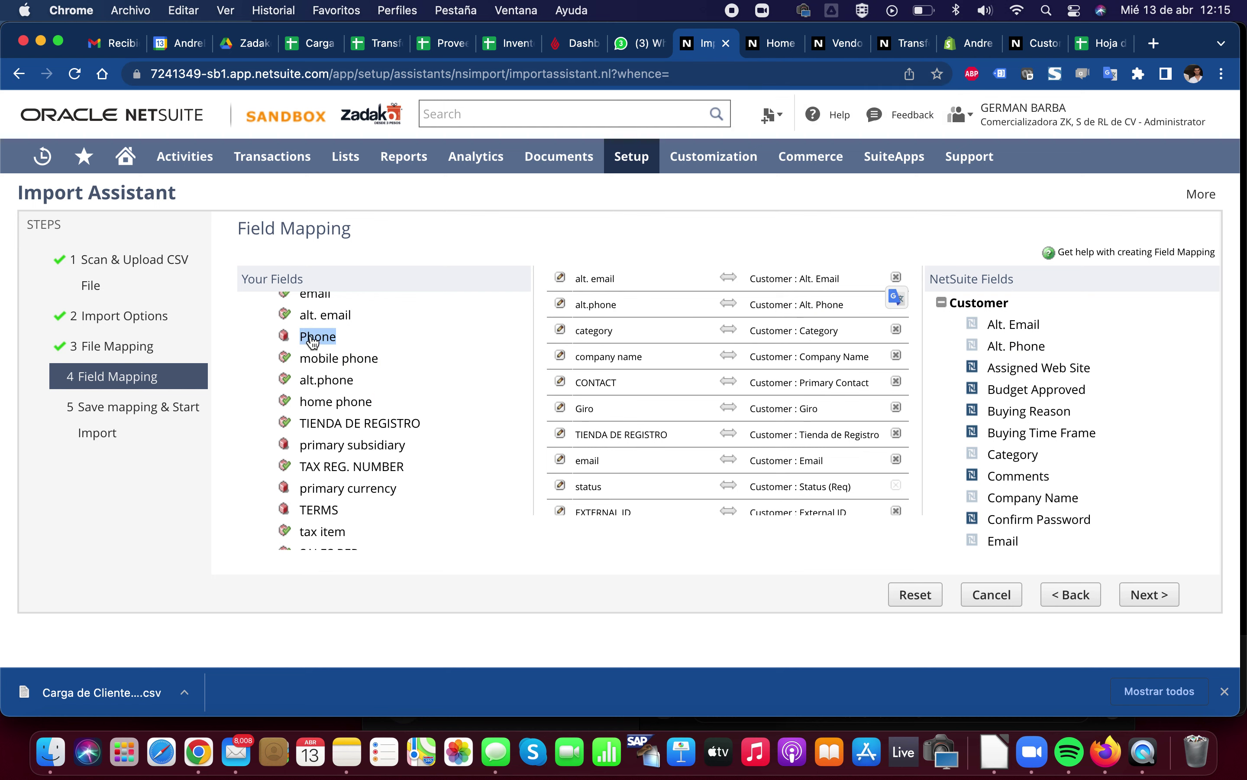
{"action": "scroll", "coordinate": [813, 469], "scroll_direction": "down", "scroll_amount": 10}
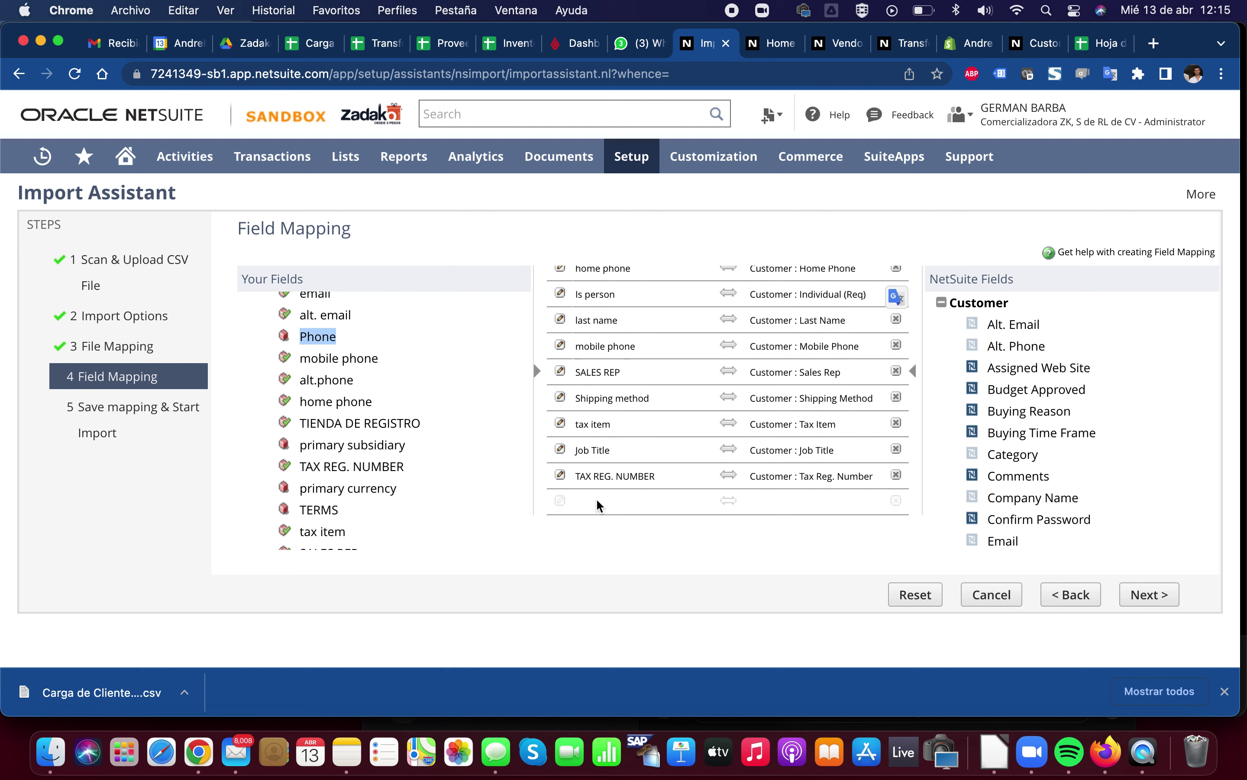
{"action": "left_click", "coordinate": [598, 503]}
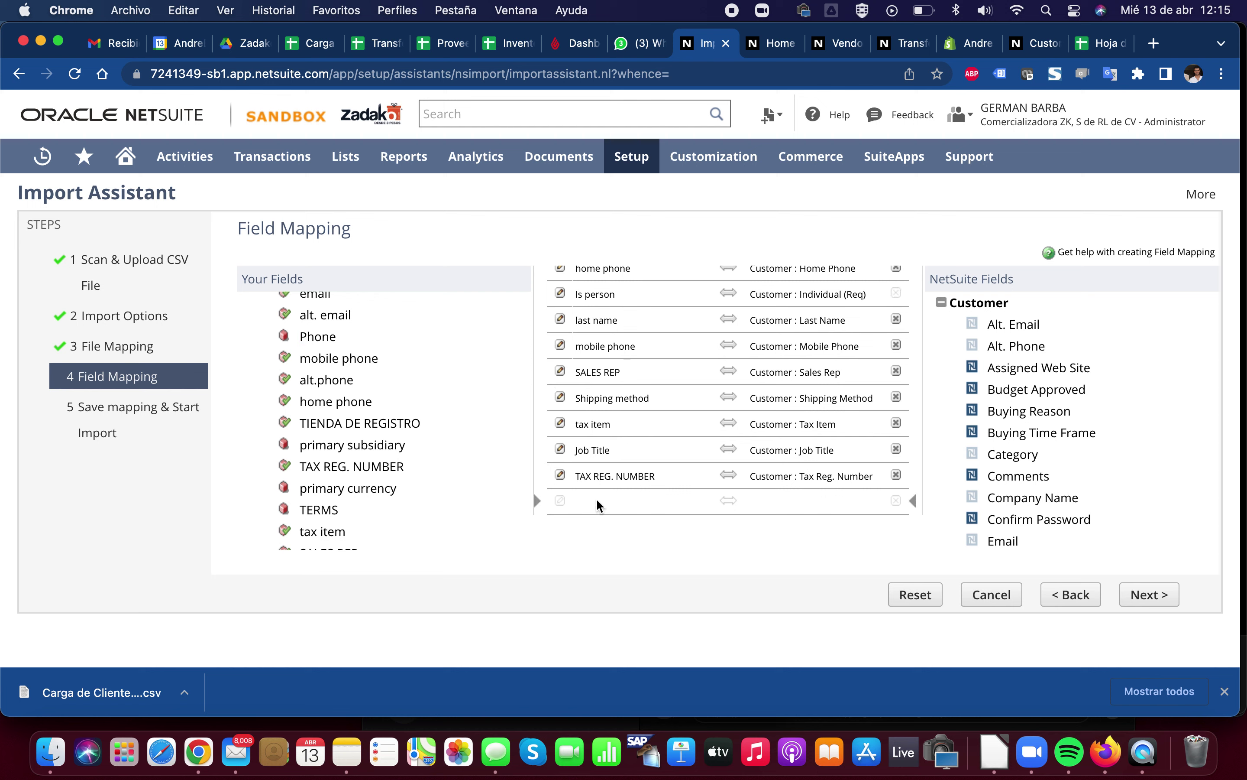
{"action": "left_click", "coordinate": [315, 340]}
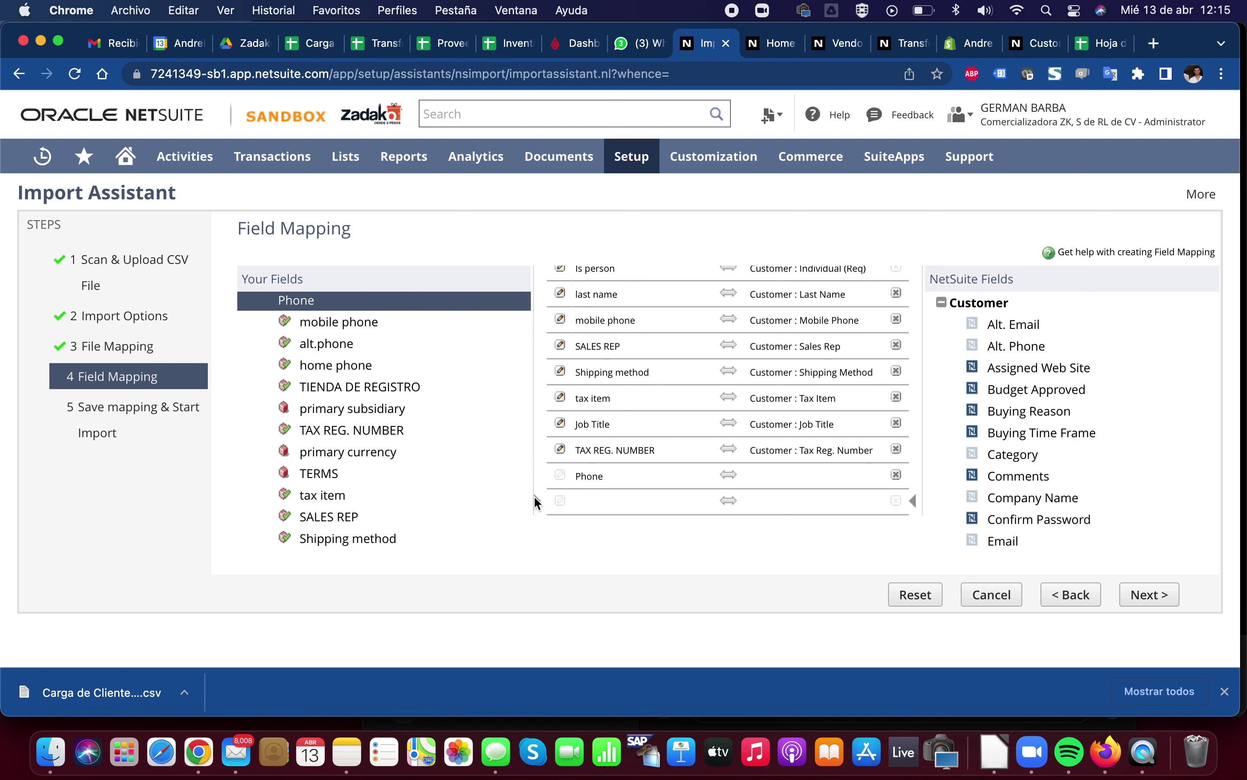
Pair the new Phone row with the Customer : Phone NetSuite field
{"action": "left_click", "coordinate": [652, 474]}
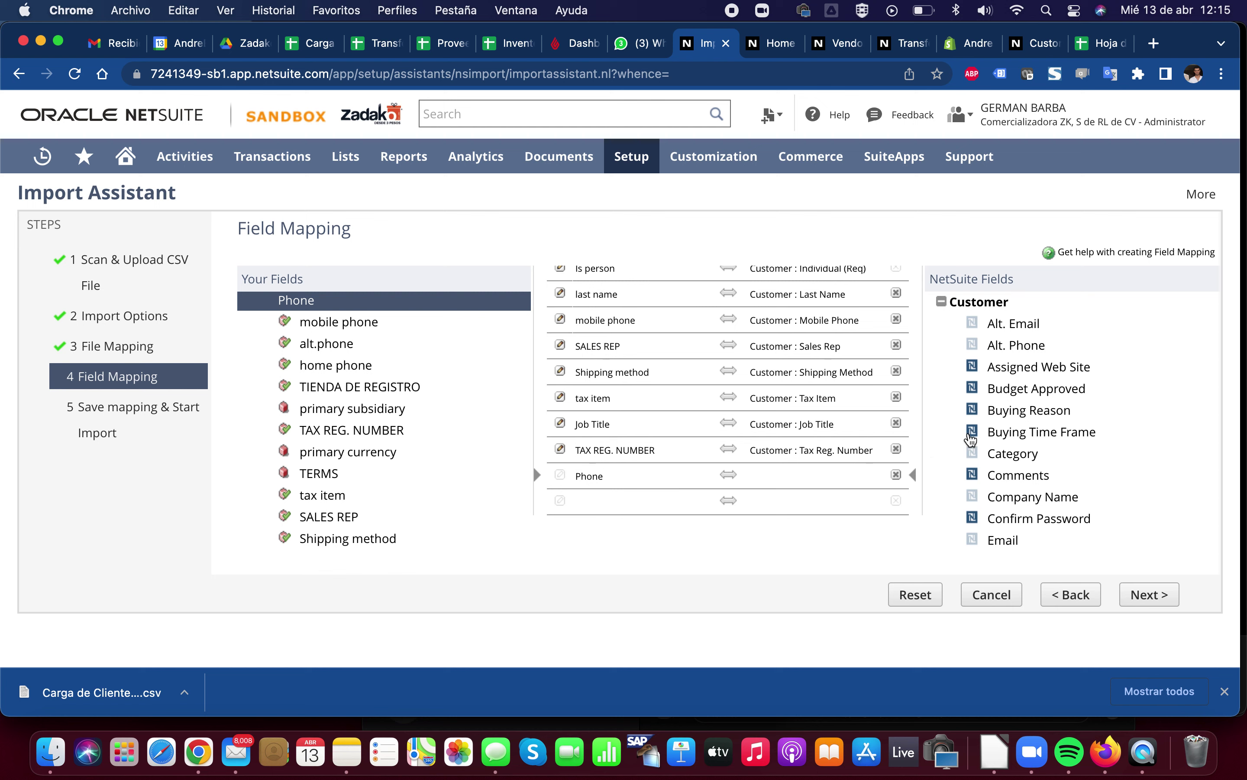
{"action": "scroll", "coordinate": [971, 439], "scroll_direction": "down", "scroll_amount": 5}
{"action": "scroll", "coordinate": [971, 439], "scroll_direction": "down", "scroll_amount": 20}
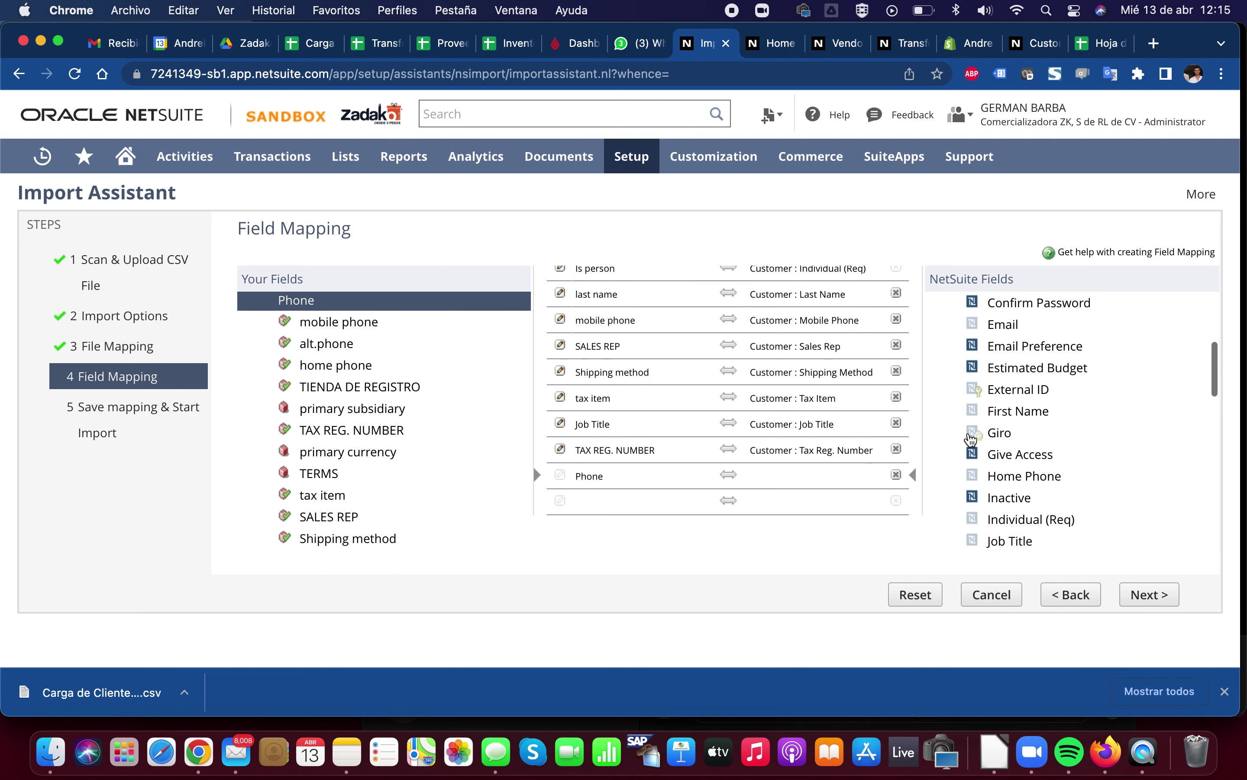
{"action": "scroll", "coordinate": [969, 439], "scroll_direction": "down", "scroll_amount": 4}
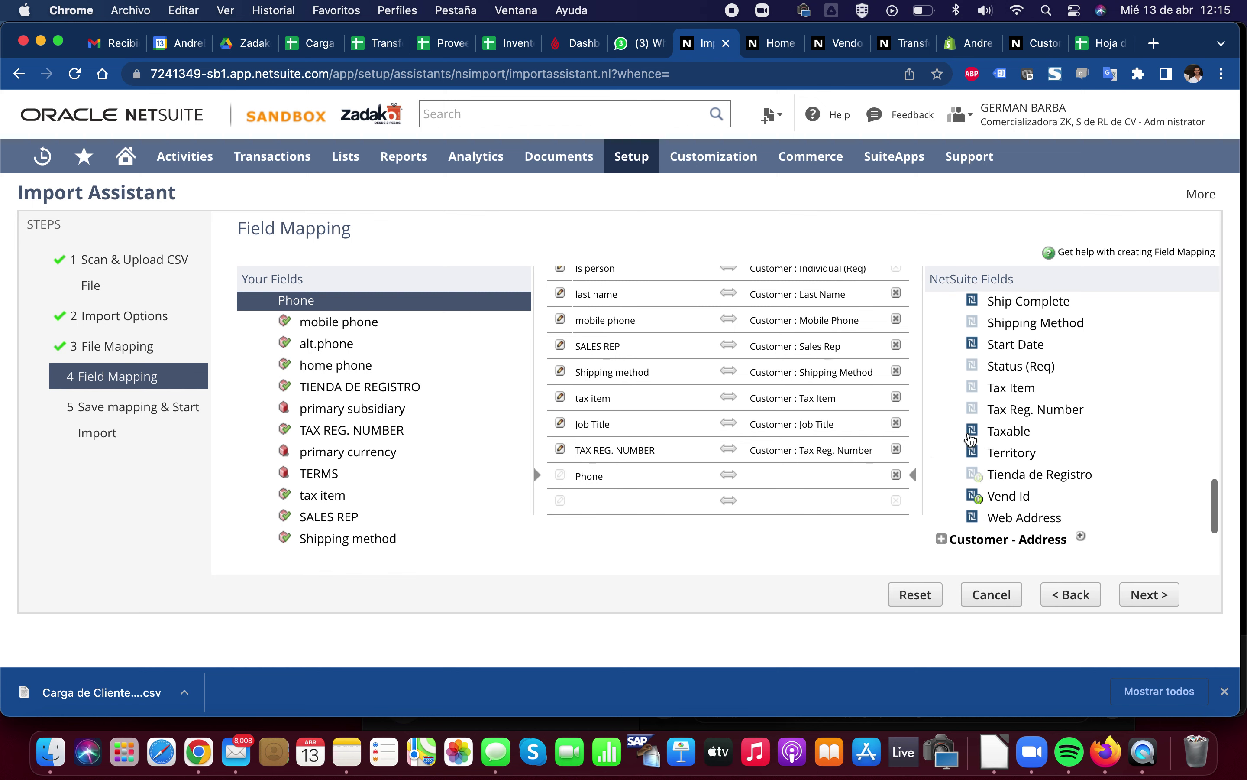
{"action": "scroll", "coordinate": [971, 439], "scroll_direction": "up", "scroll_amount": 4}
{"action": "key", "text": "super+f"}
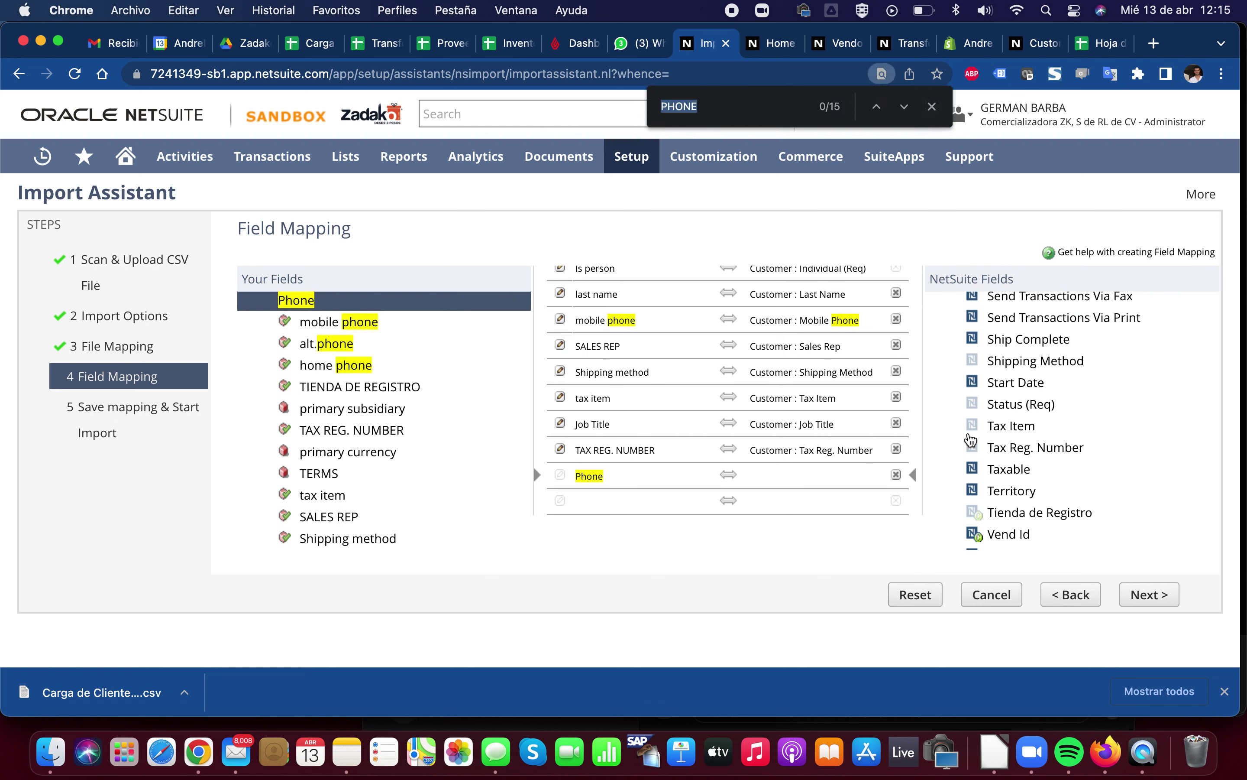
{"action": "key", "text": "Return"}
{"action": "key", "text": "Return"}
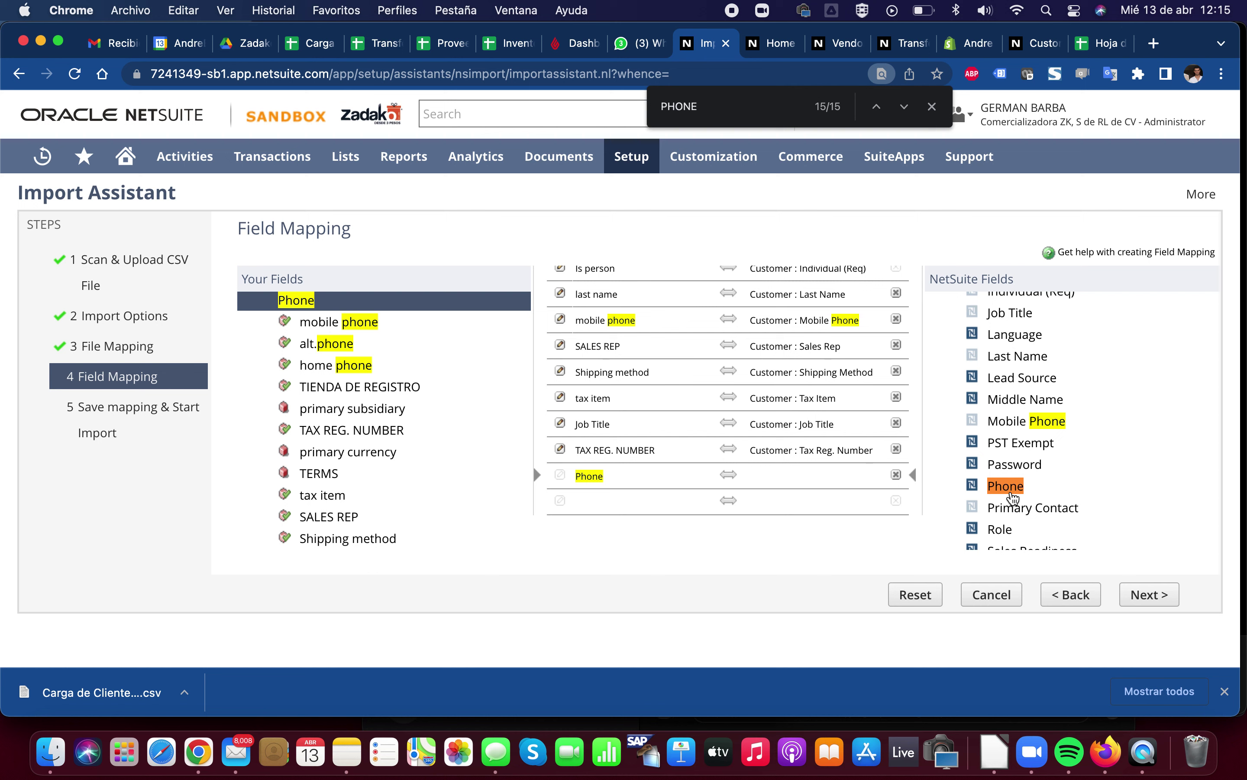
{"action": "left_click", "coordinate": [1006, 487]}
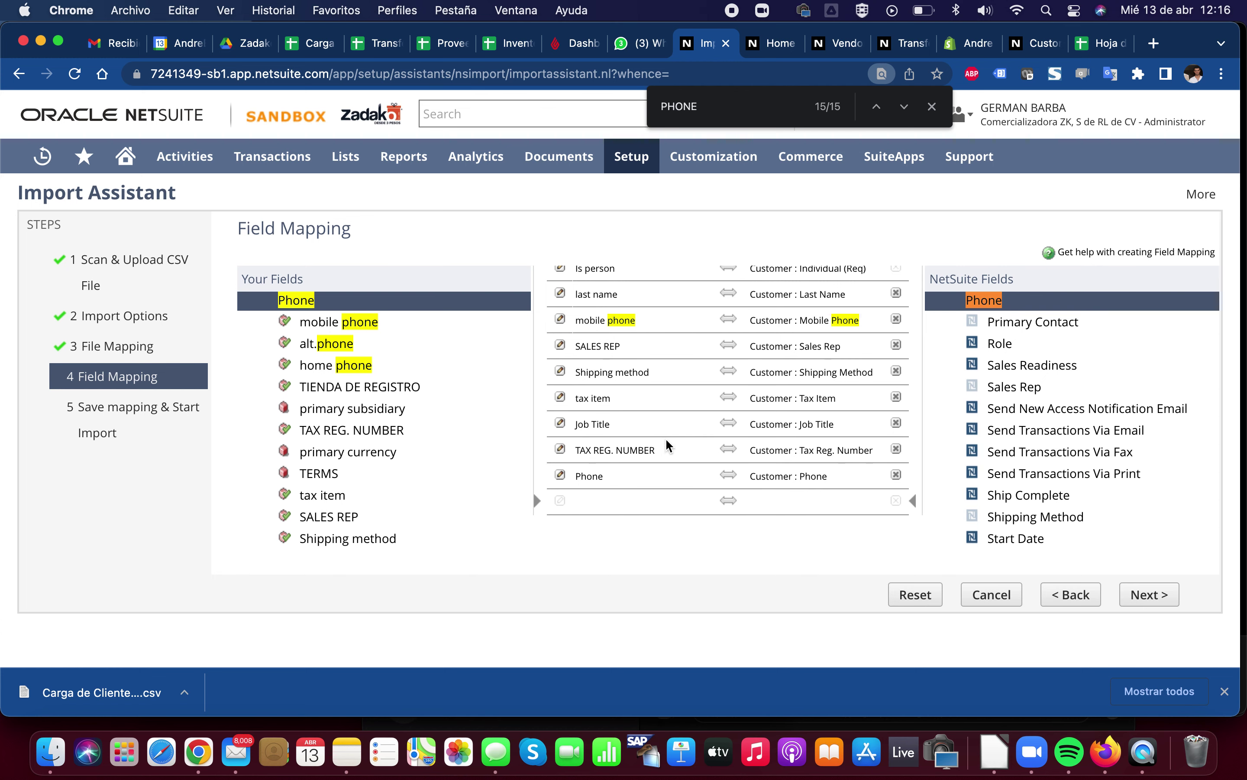
Collapse Customer and expand Customer - Address 1 to show Address, City, Country (Req) and Zip
{"action": "scroll", "coordinate": [1033, 457], "scroll_direction": "up", "scroll_amount": 15}
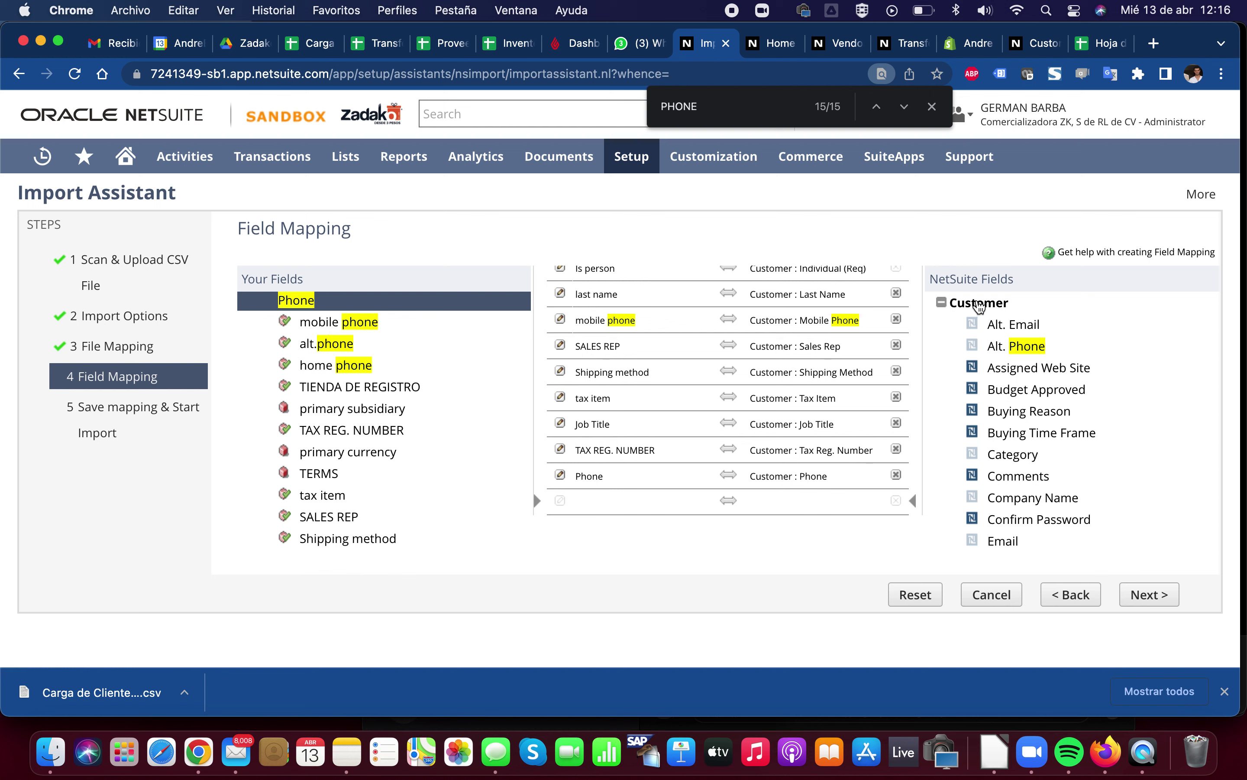
{"action": "left_click", "coordinate": [943, 304]}
{"action": "left_click", "coordinate": [943, 304]}
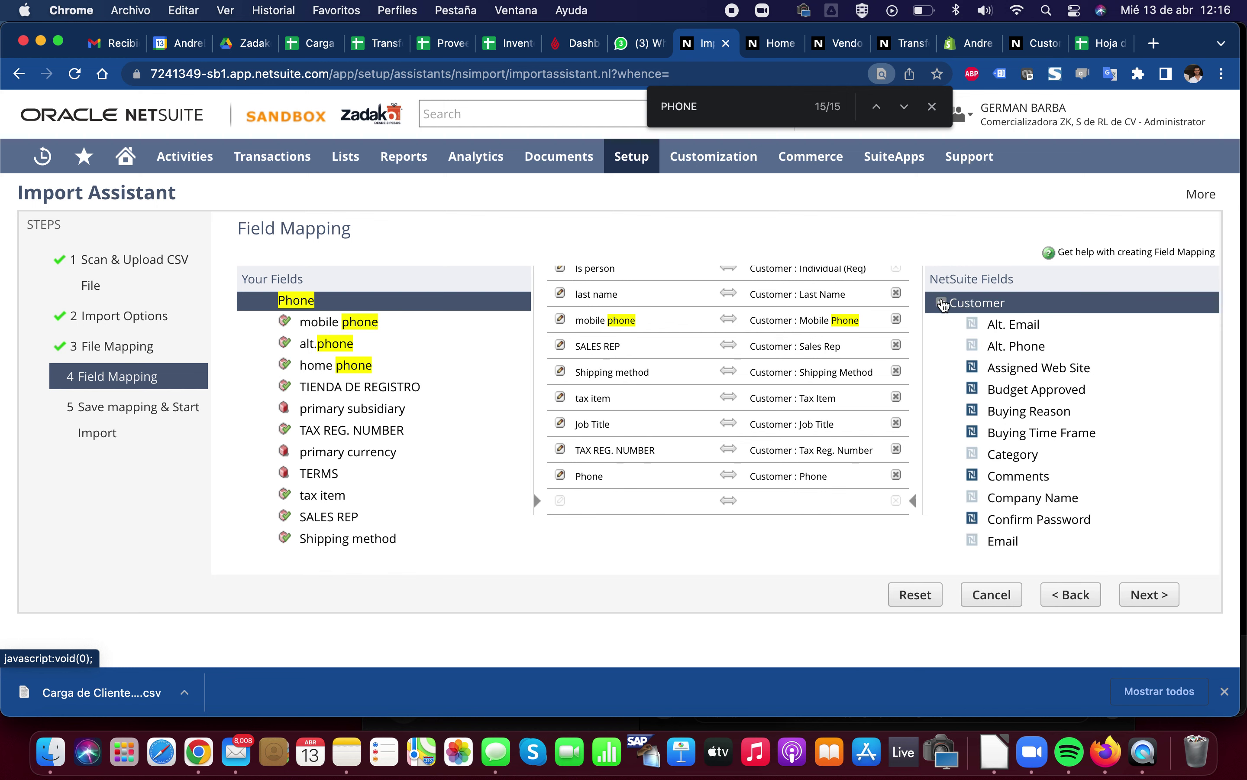
{"action": "left_click", "coordinate": [942, 304]}
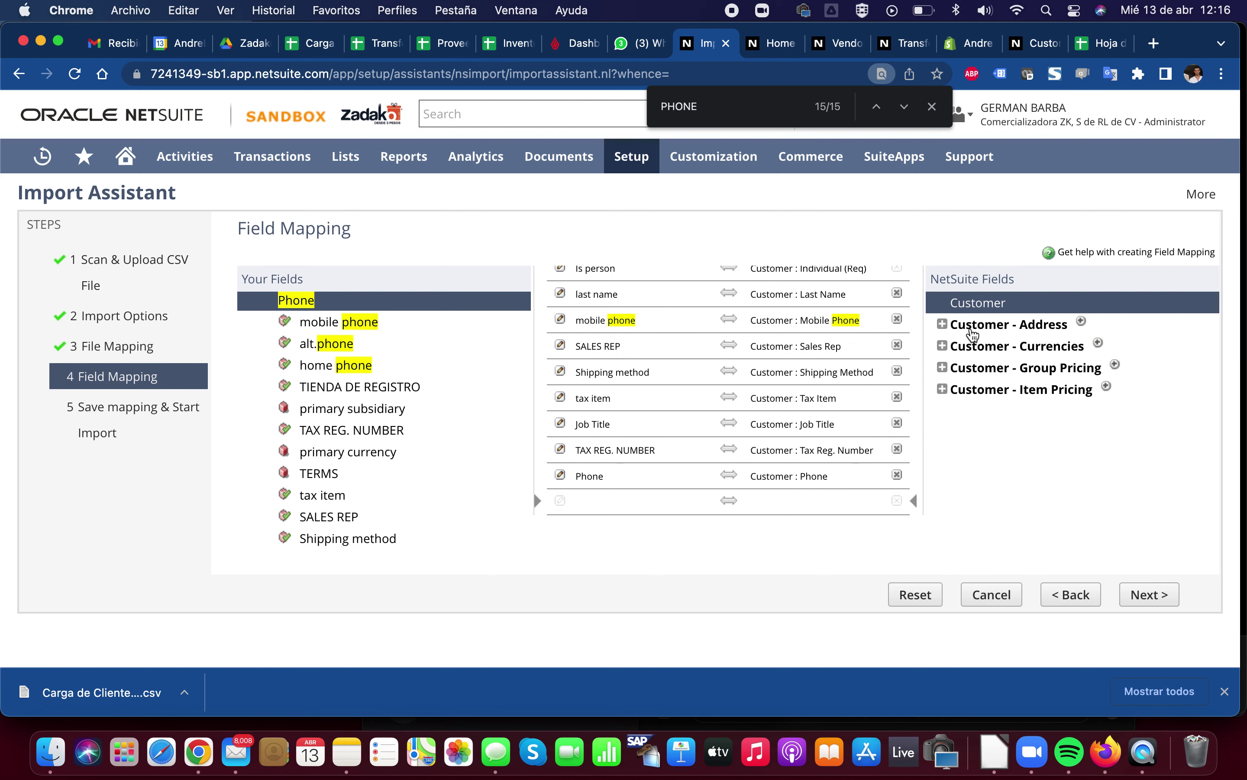
{"action": "left_click", "coordinate": [944, 325]}
{"action": "left_click", "coordinate": [944, 325]}
{"action": "left_click", "coordinate": [943, 324]}
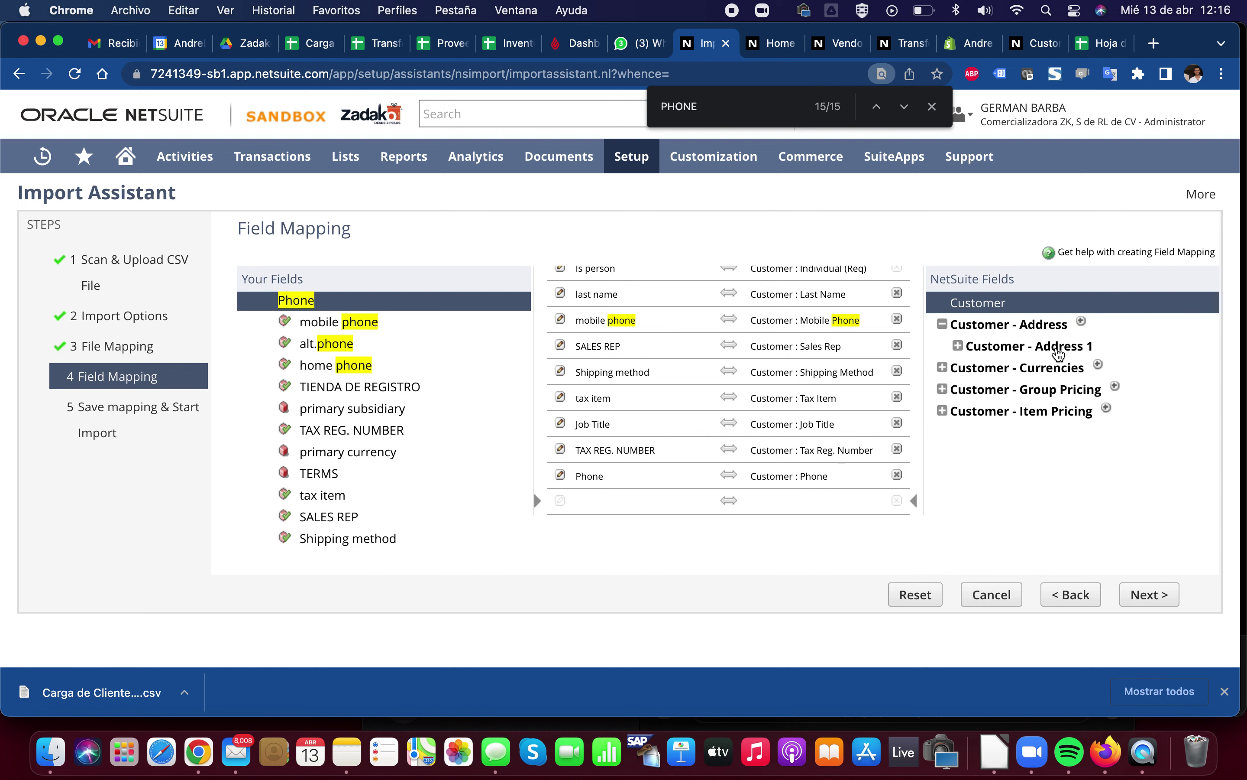
{"action": "left_click", "coordinate": [960, 346]}
{"action": "left_click", "coordinate": [959, 346]}
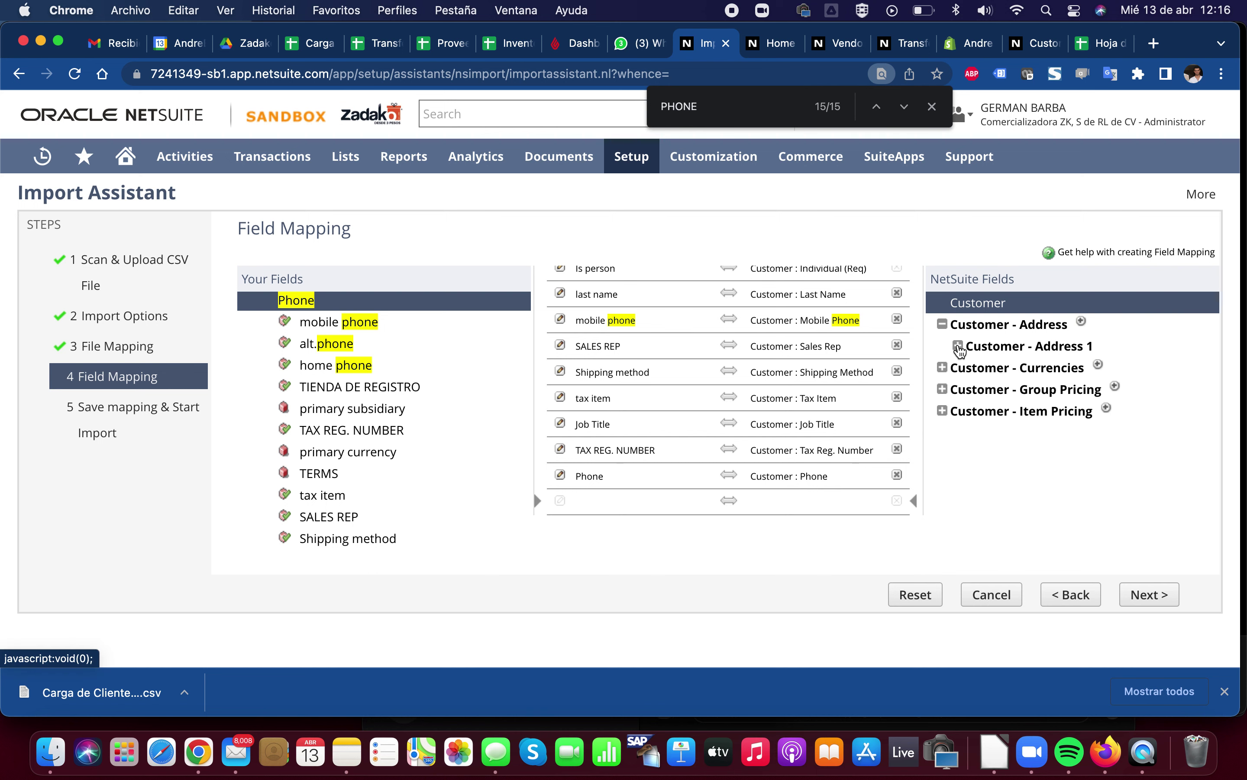
{"action": "left_click", "coordinate": [960, 346]}
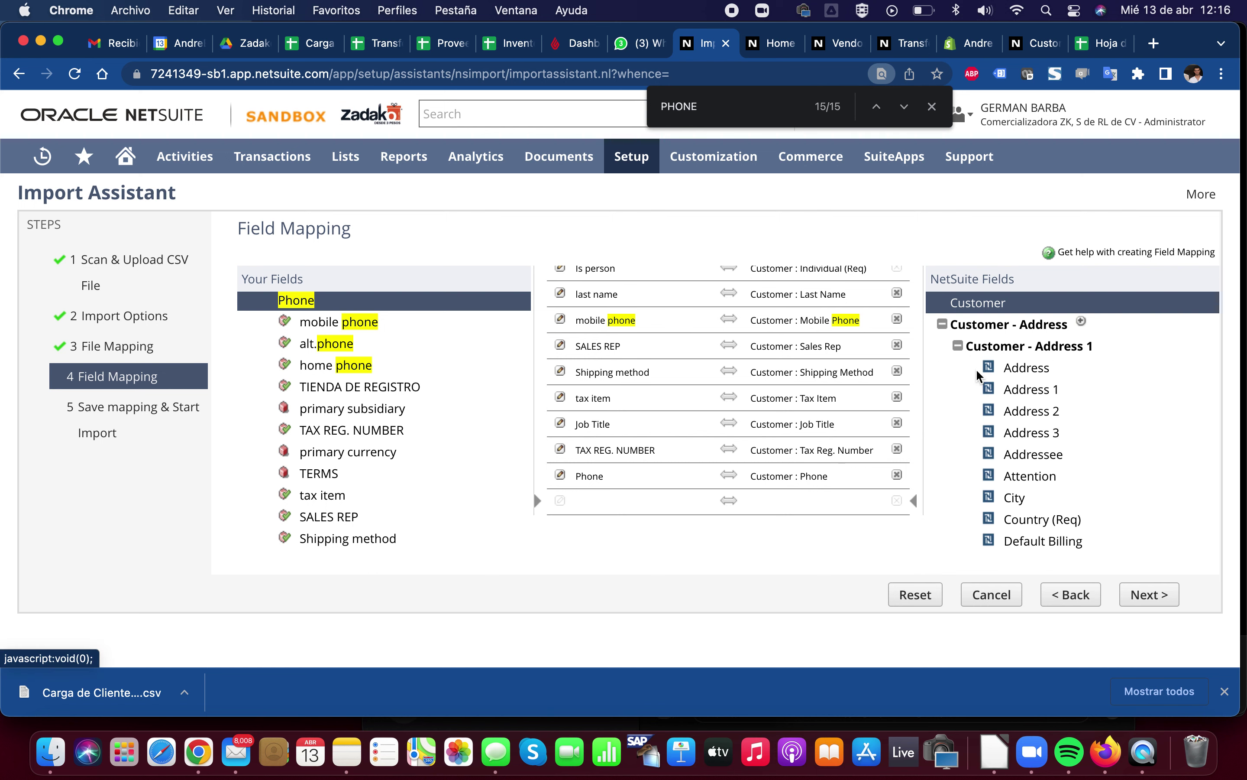
{"action": "scroll", "coordinate": [987, 381], "scroll_direction": "down", "scroll_amount": 10}
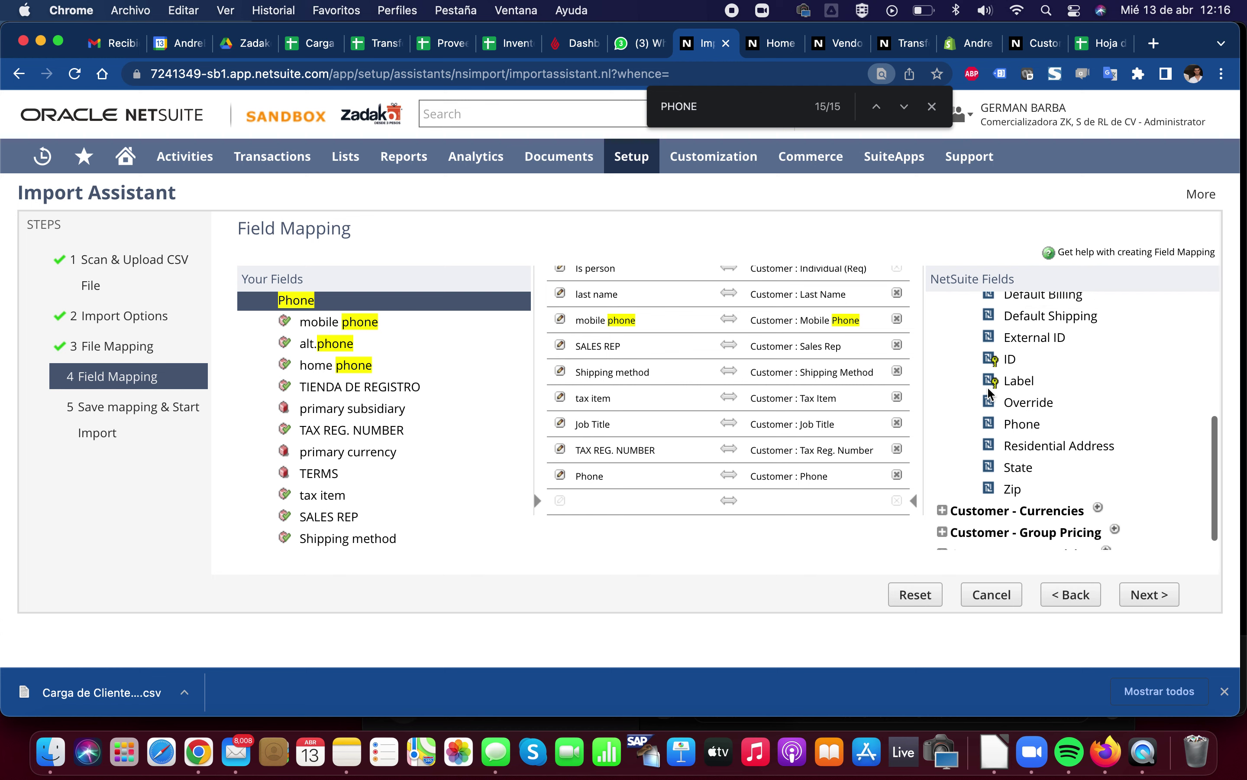
{"action": "scroll", "coordinate": [990, 392], "scroll_direction": "up", "scroll_amount": 10}
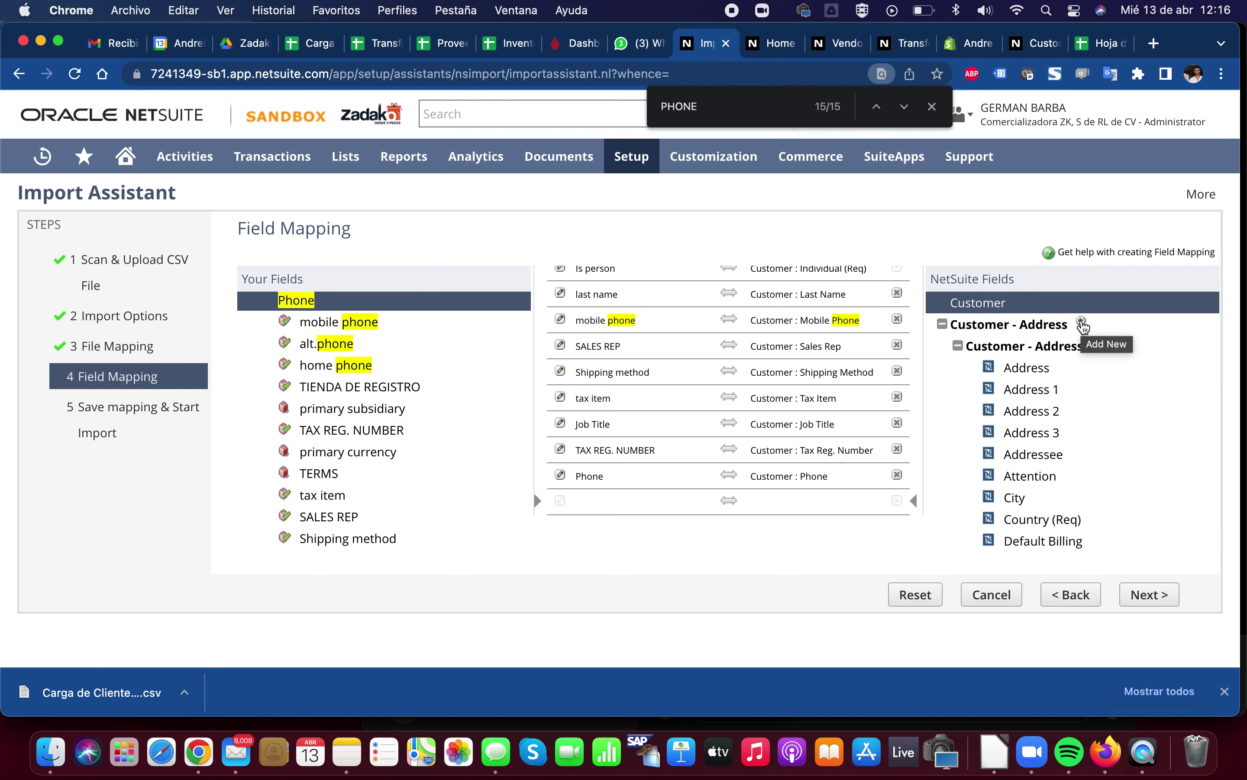
Drag the Customer - Address 1 Address field into the mappings and accept the required-fields warning
{"action": "left_click_drag", "start_coordinate": [1030, 389], "coordinate": [768, 531]}
{"action": "left_click_drag", "start_coordinate": [1031, 369], "coordinate": [907, 423]}
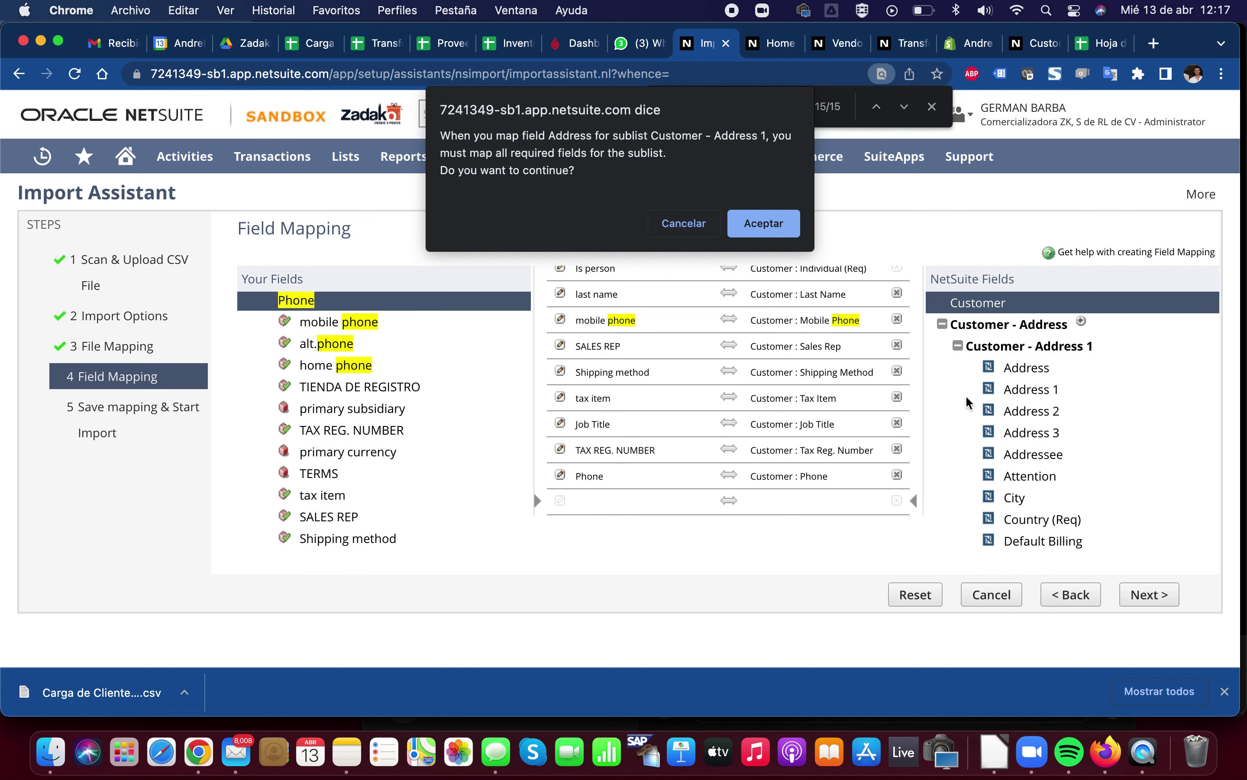
{"action": "left_click", "coordinate": [762, 232]}
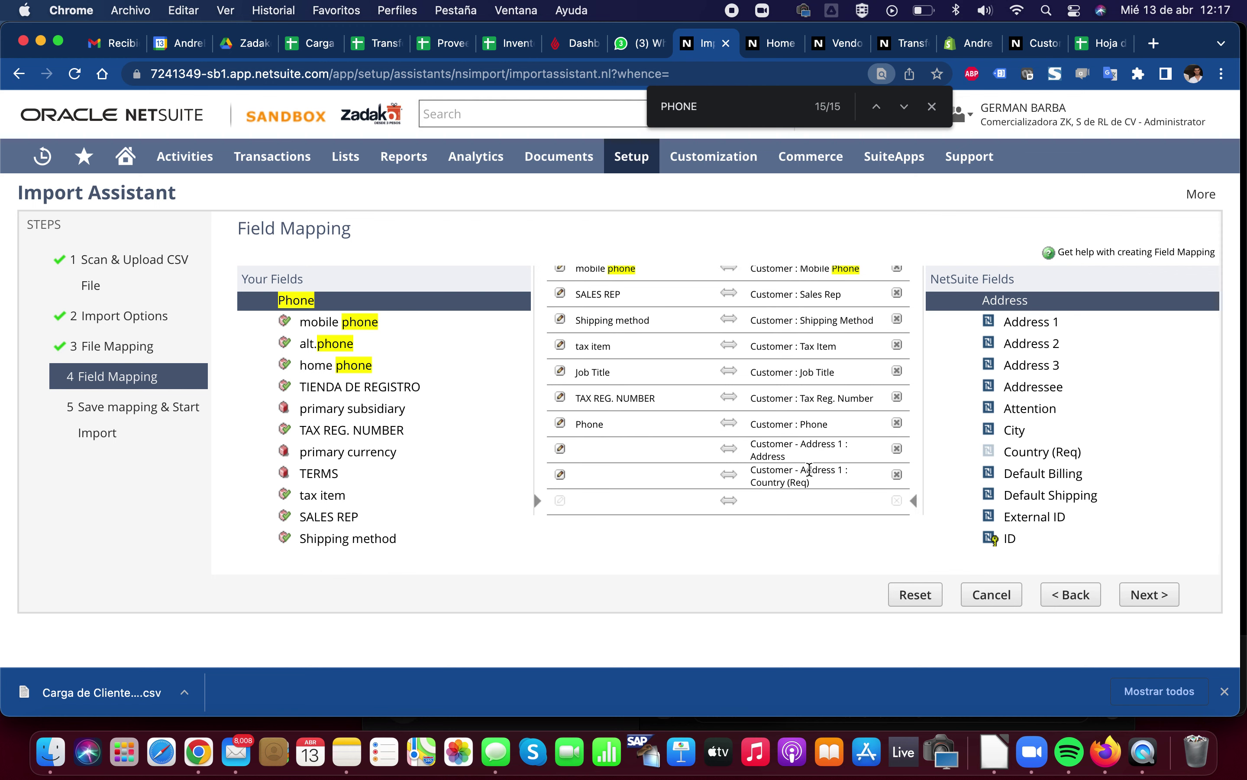
{"action": "scroll", "coordinate": [959, 390], "scroll_direction": "up", "scroll_amount": 2}
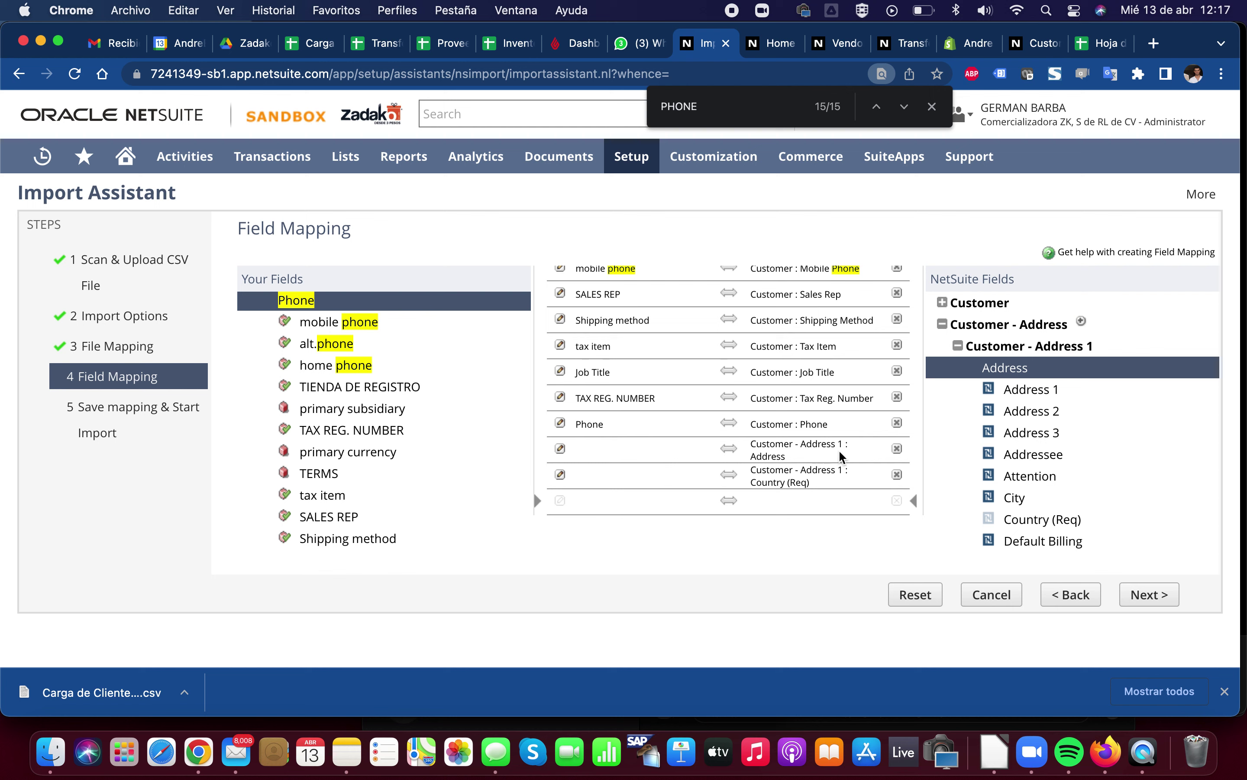
{"action": "scroll", "coordinate": [838, 449], "scroll_direction": "up", "scroll_amount": 1}
Add Customer - Address 2 and map its Address field, accepting the required Country (Req) row
{"action": "left_click", "coordinate": [973, 350]}
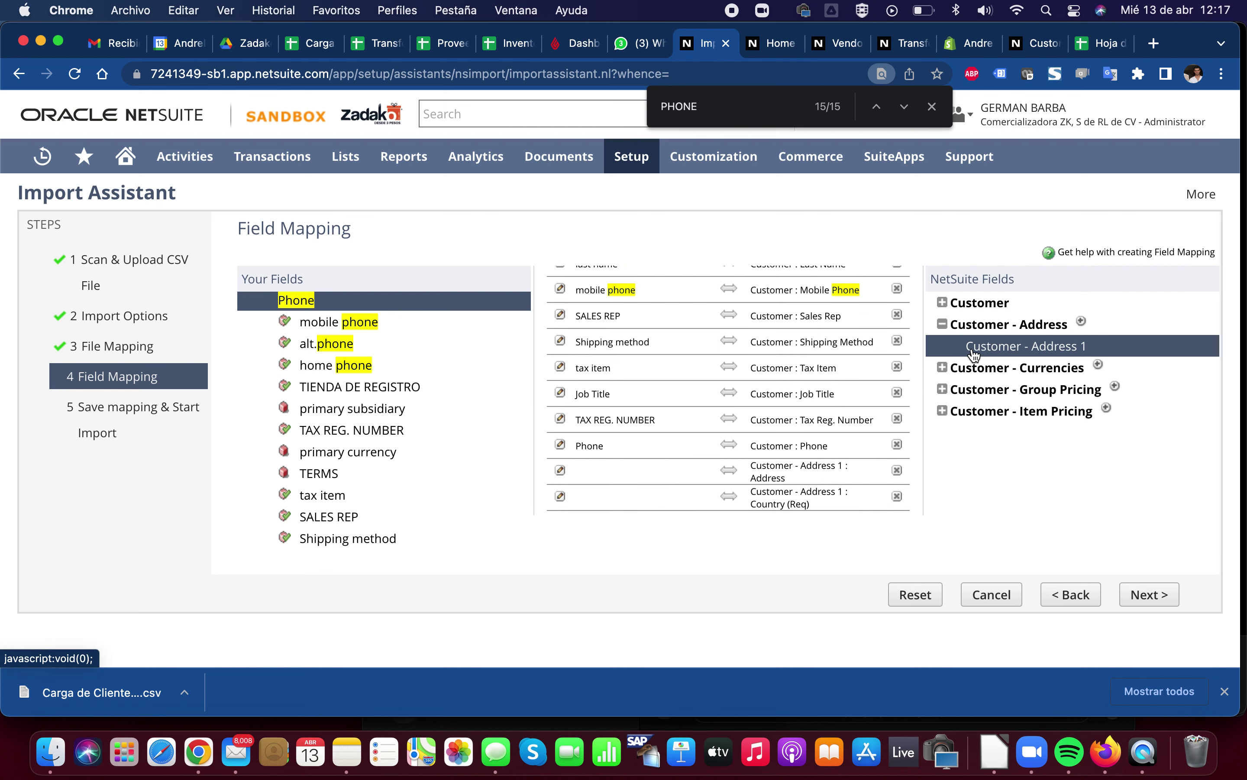
{"action": "left_click", "coordinate": [1082, 324]}
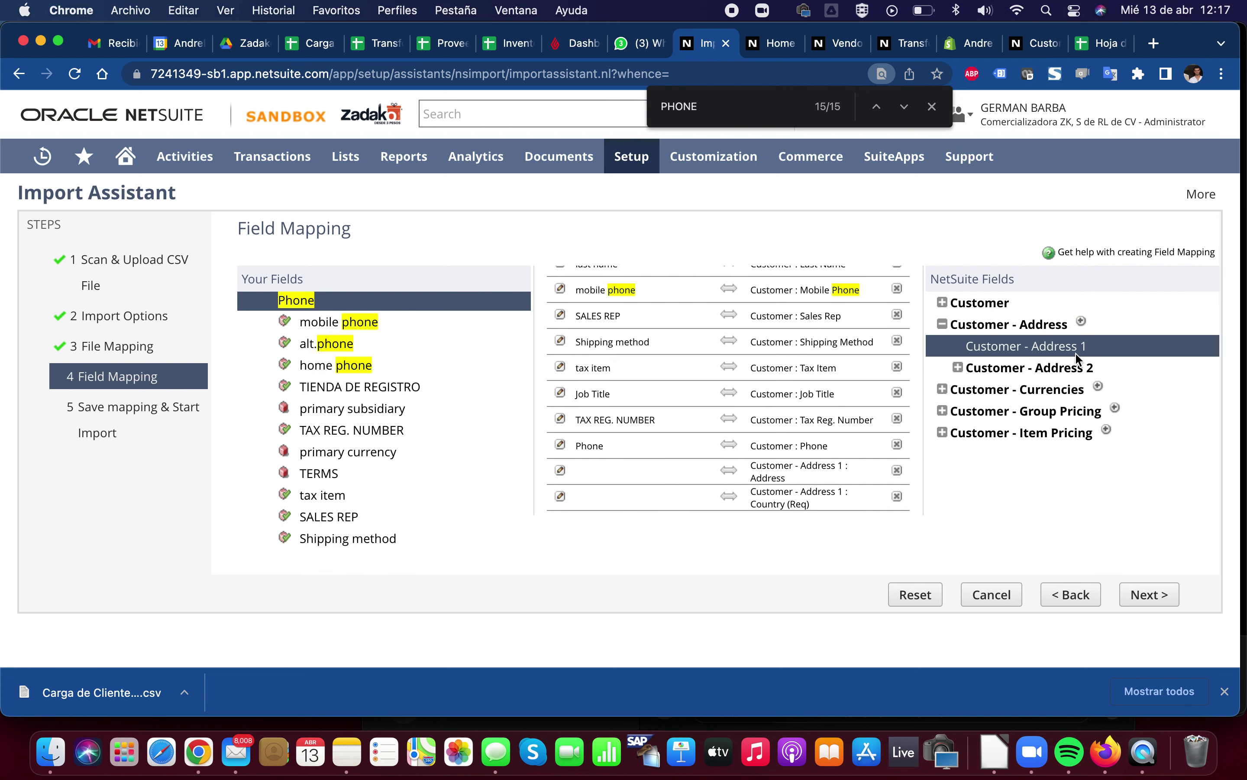
{"action": "left_click", "coordinate": [958, 368]}
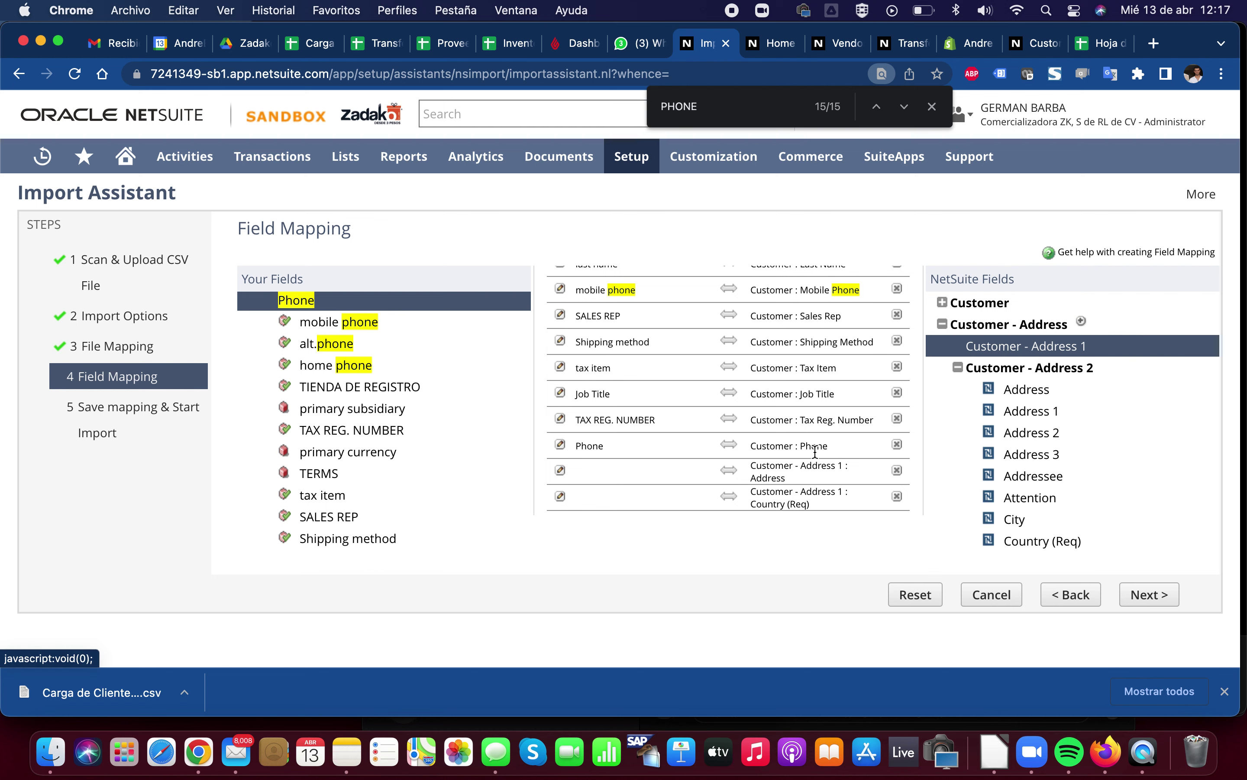
{"action": "scroll", "coordinate": [814, 450], "scroll_direction": "down", "scroll_amount": 1}
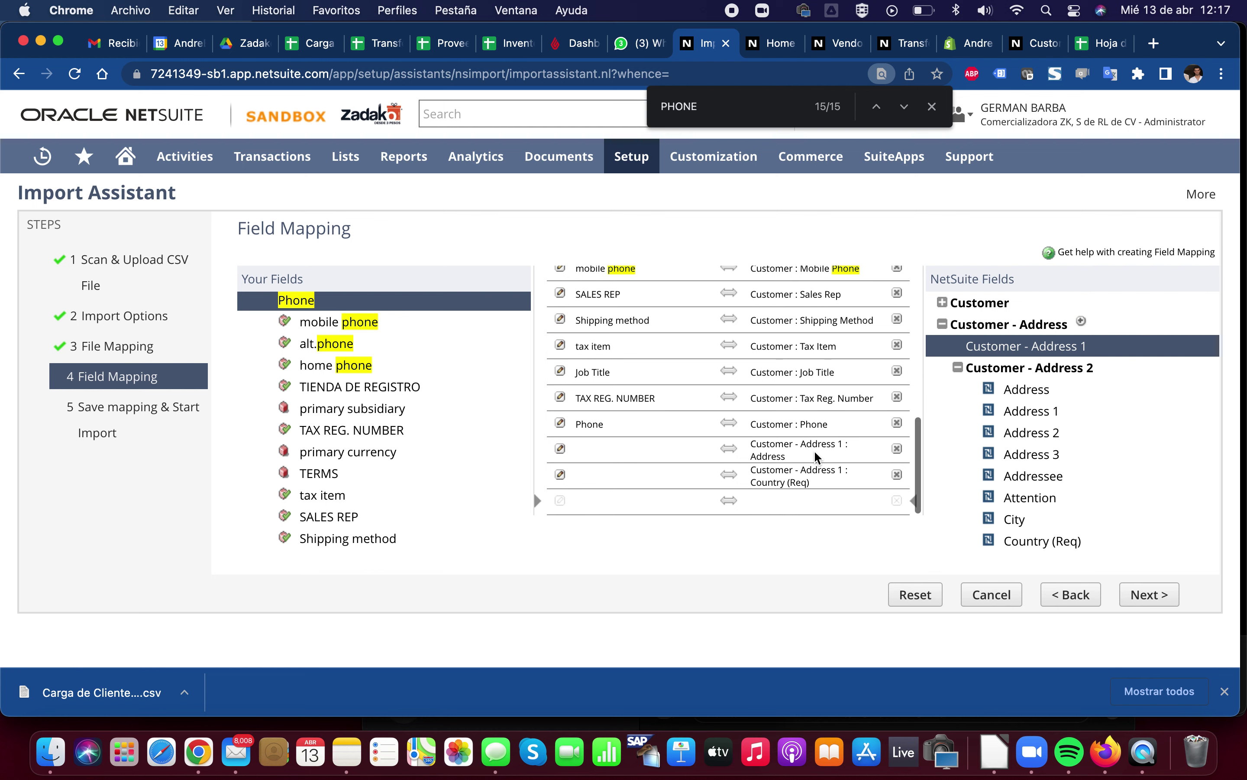
{"action": "double_click", "coordinate": [1024, 390]}
{"action": "left_click", "coordinate": [759, 226]}
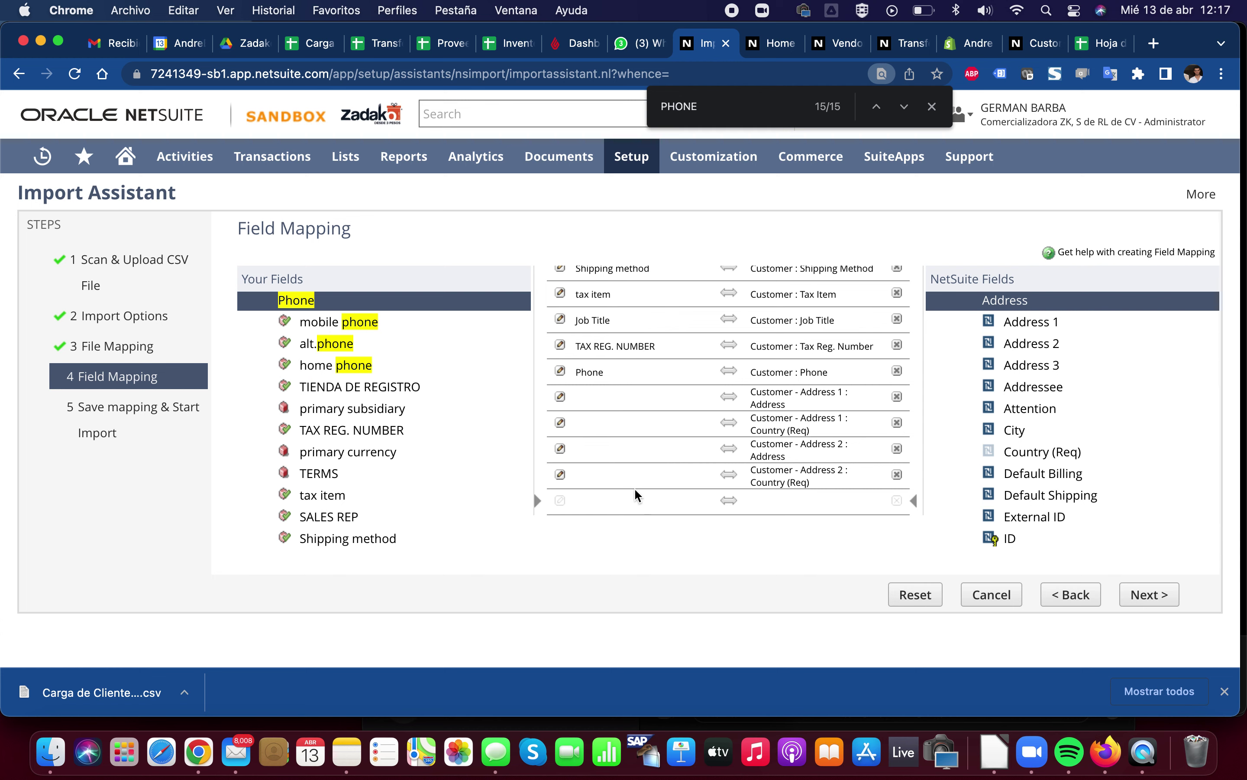
{"action": "scroll", "coordinate": [400, 370], "scroll_direction": "up", "scroll_amount": 5}
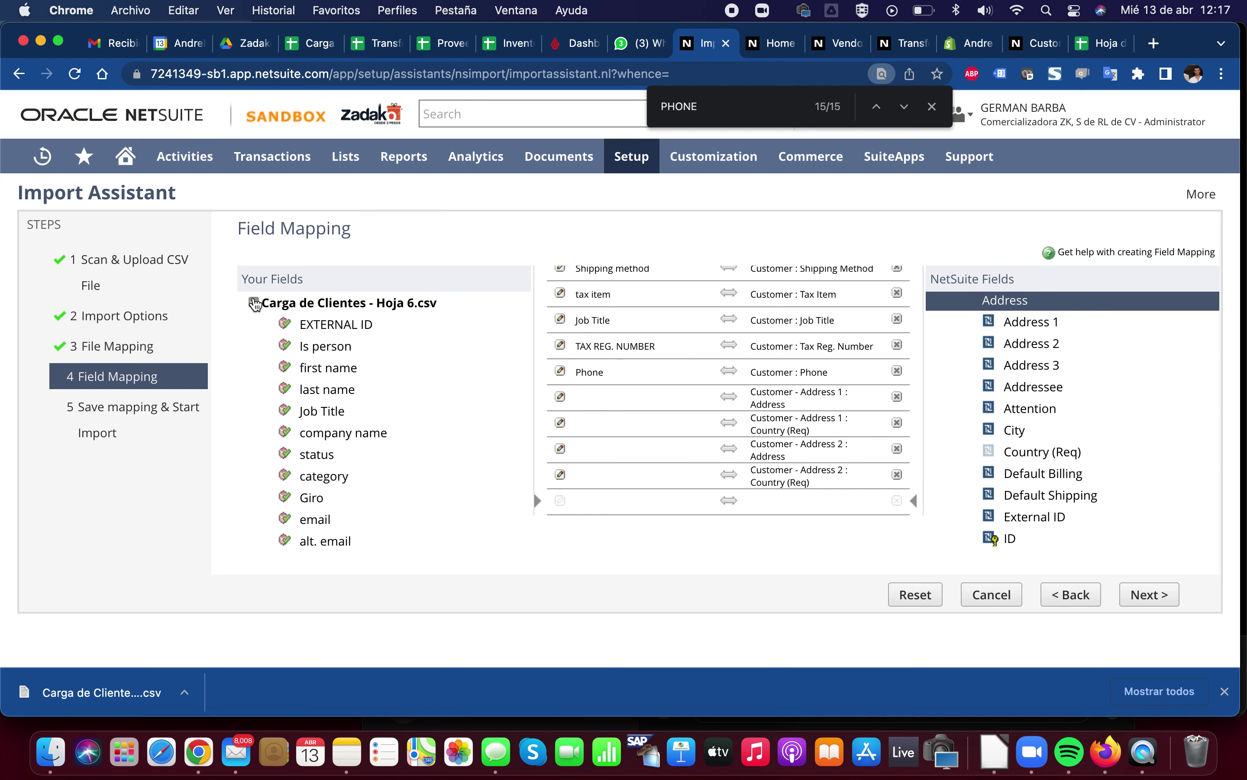
{"action": "left_click", "coordinate": [254, 304]}
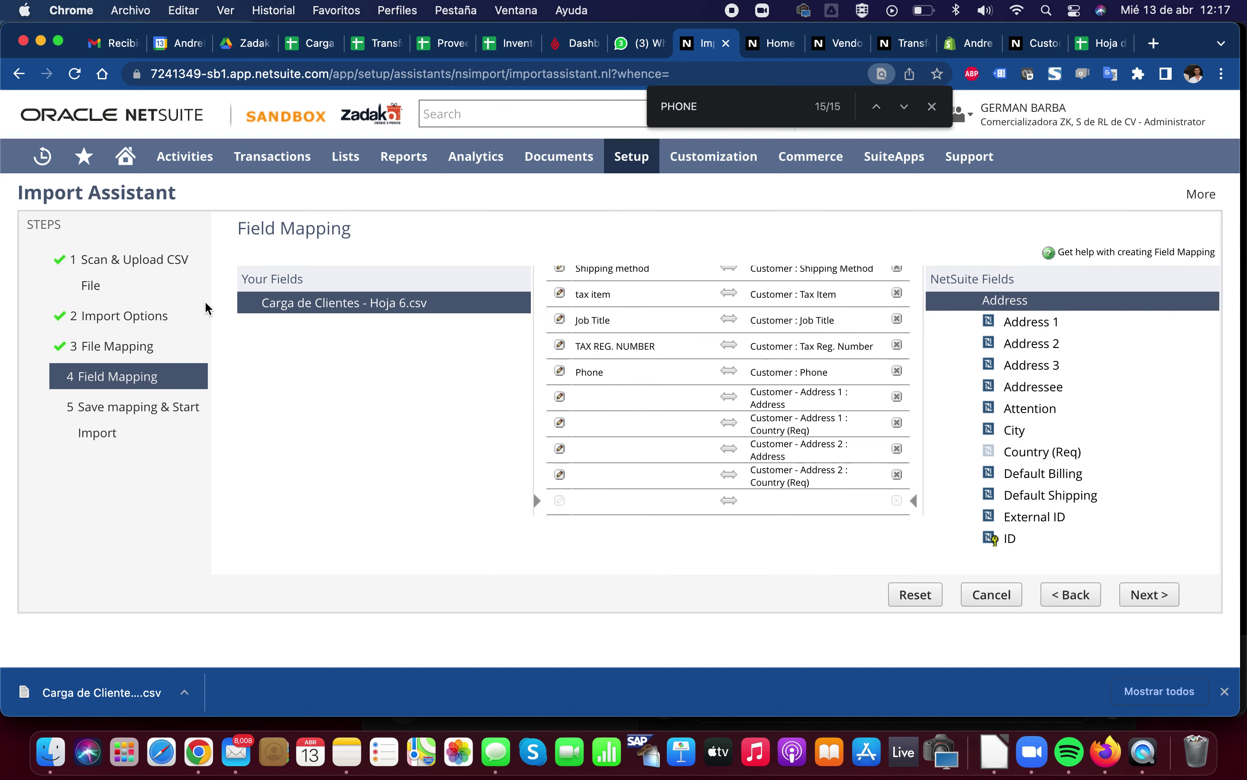
Delete the Customer - Address 1 Address and Country (Req) mappings and confirm
{"action": "left_click", "coordinate": [252, 303]}
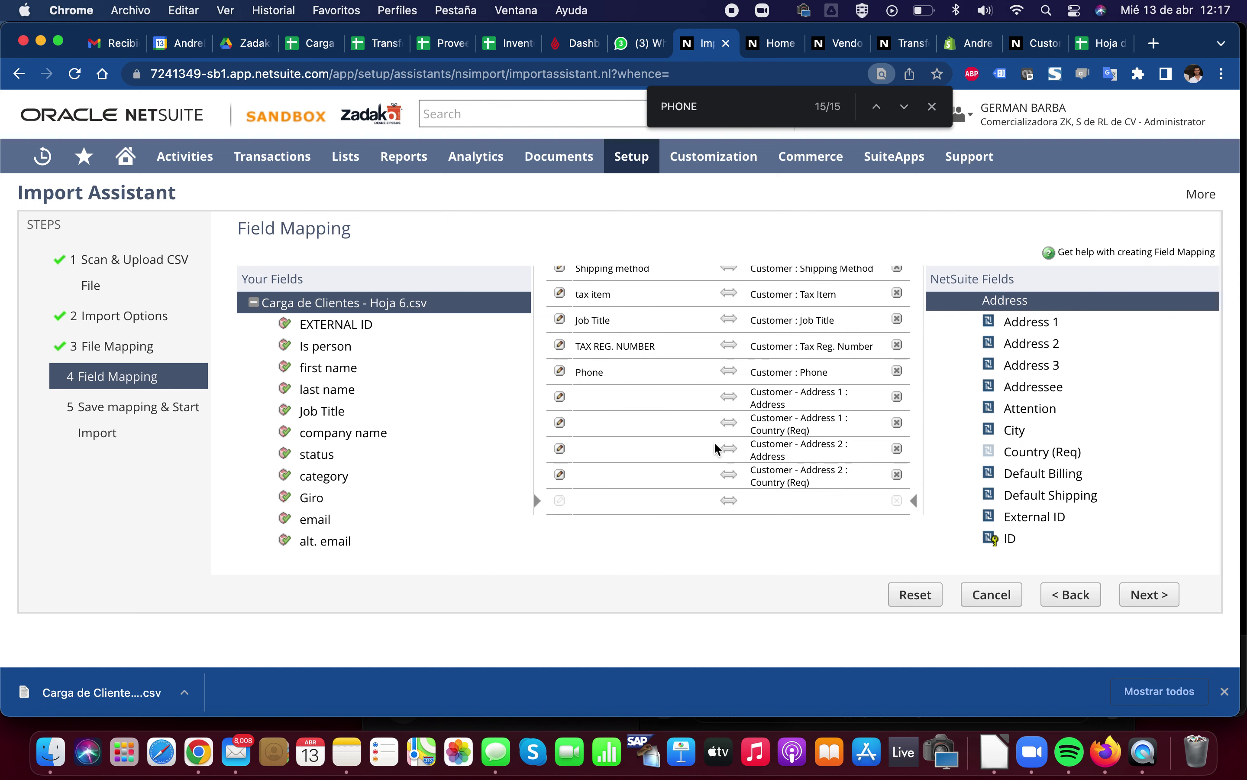
{"action": "left_click", "coordinate": [895, 399]}
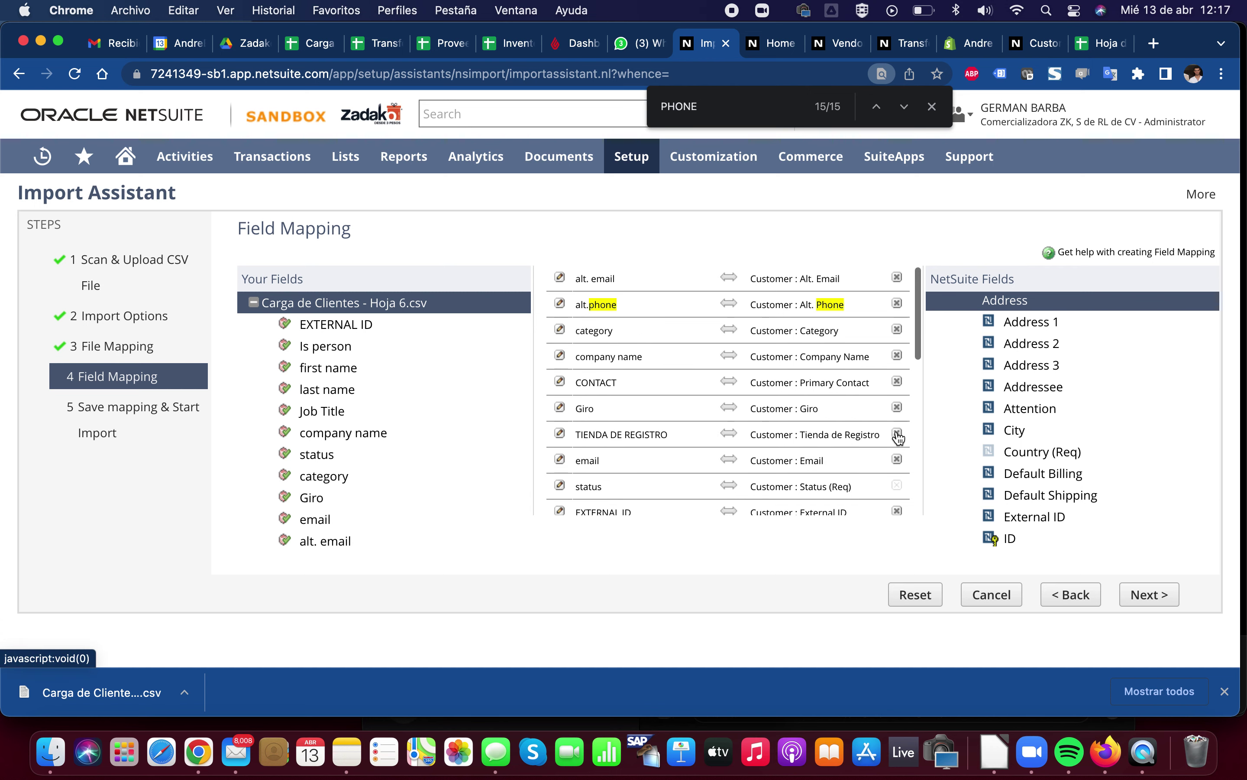
{"action": "scroll", "coordinate": [894, 448], "scroll_direction": "down", "scroll_amount": 5}
{"action": "scroll", "coordinate": [896, 454], "scroll_direction": "down", "scroll_amount": 3}
{"action": "left_click", "coordinate": [897, 424]}
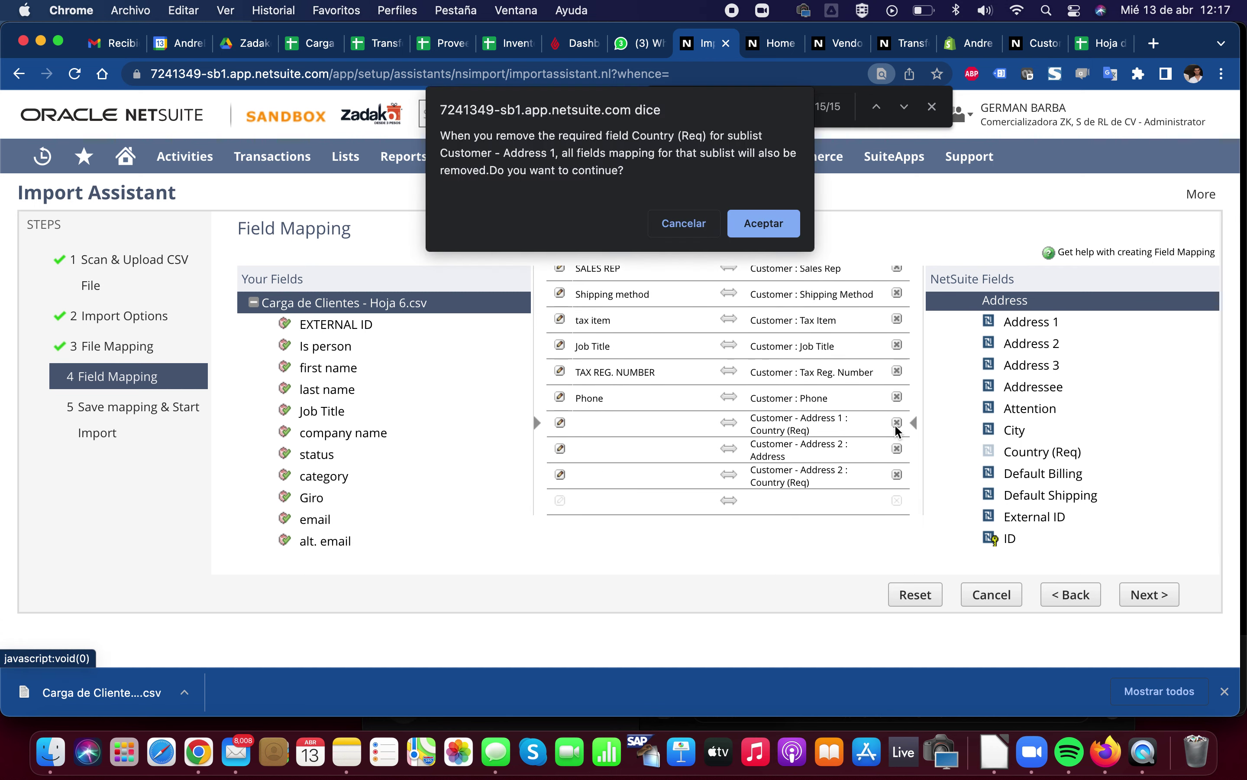
{"action": "left_click", "coordinate": [757, 223]}
Delete the Customer - Address 2 Address and Country (Req) mappings and confirm
{"action": "scroll", "coordinate": [830, 440], "scroll_direction": "down", "scroll_amount": 3}
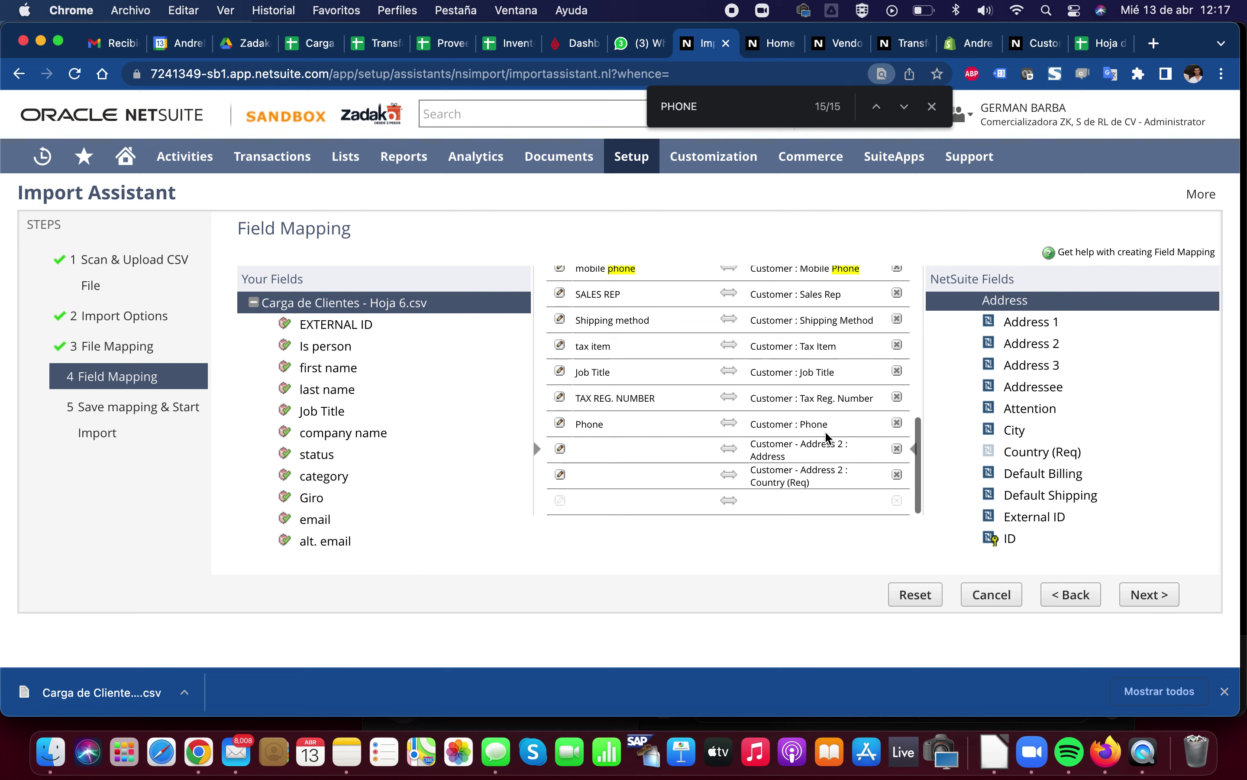
{"action": "left_click", "coordinate": [897, 449]}
{"action": "scroll", "coordinate": [896, 464], "scroll_direction": "down", "scroll_amount": 5}
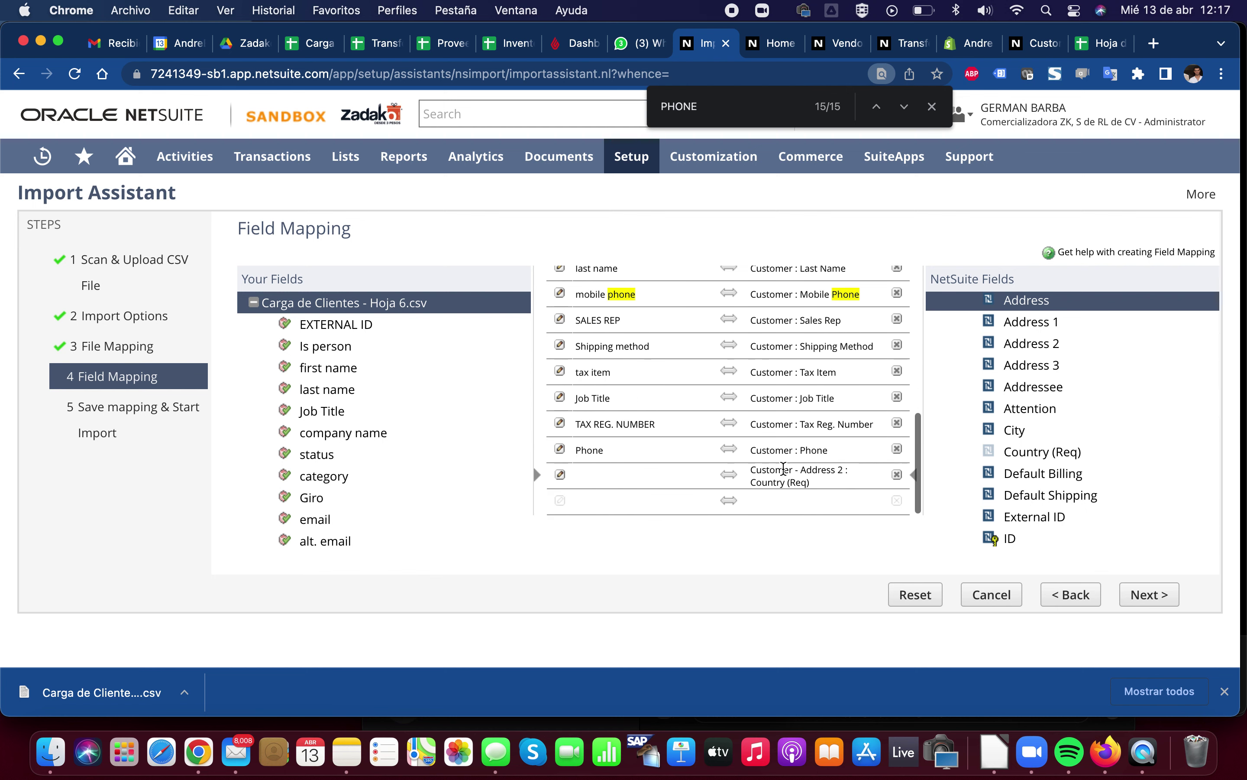
{"action": "left_click", "coordinate": [897, 475]}
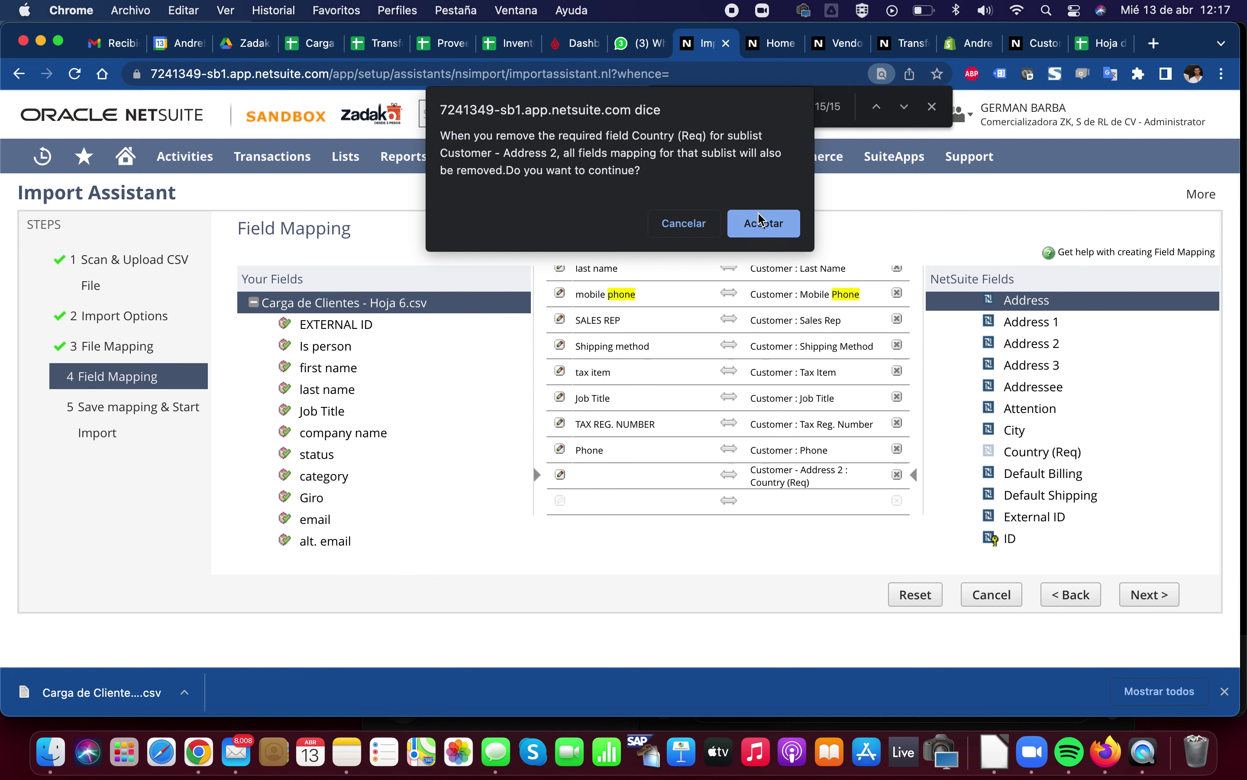
{"action": "left_click", "coordinate": [752, 225]}
Check the category mapping's default value options, then remove the Customer : Giro mapping
{"action": "scroll", "coordinate": [670, 404], "scroll_direction": "down", "scroll_amount": 10}
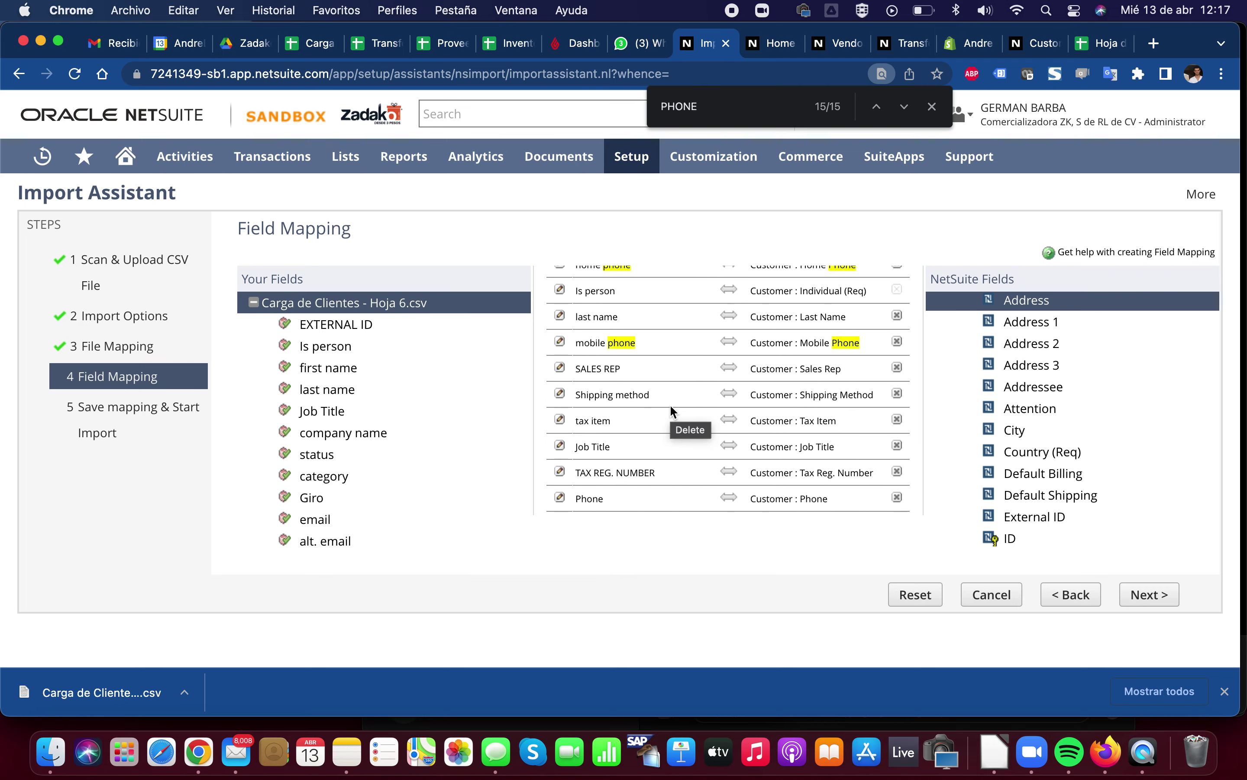
{"action": "scroll", "coordinate": [670, 404], "scroll_direction": "down", "scroll_amount": 1}
{"action": "scroll", "coordinate": [669, 404], "scroll_direction": "up", "scroll_amount": 4}
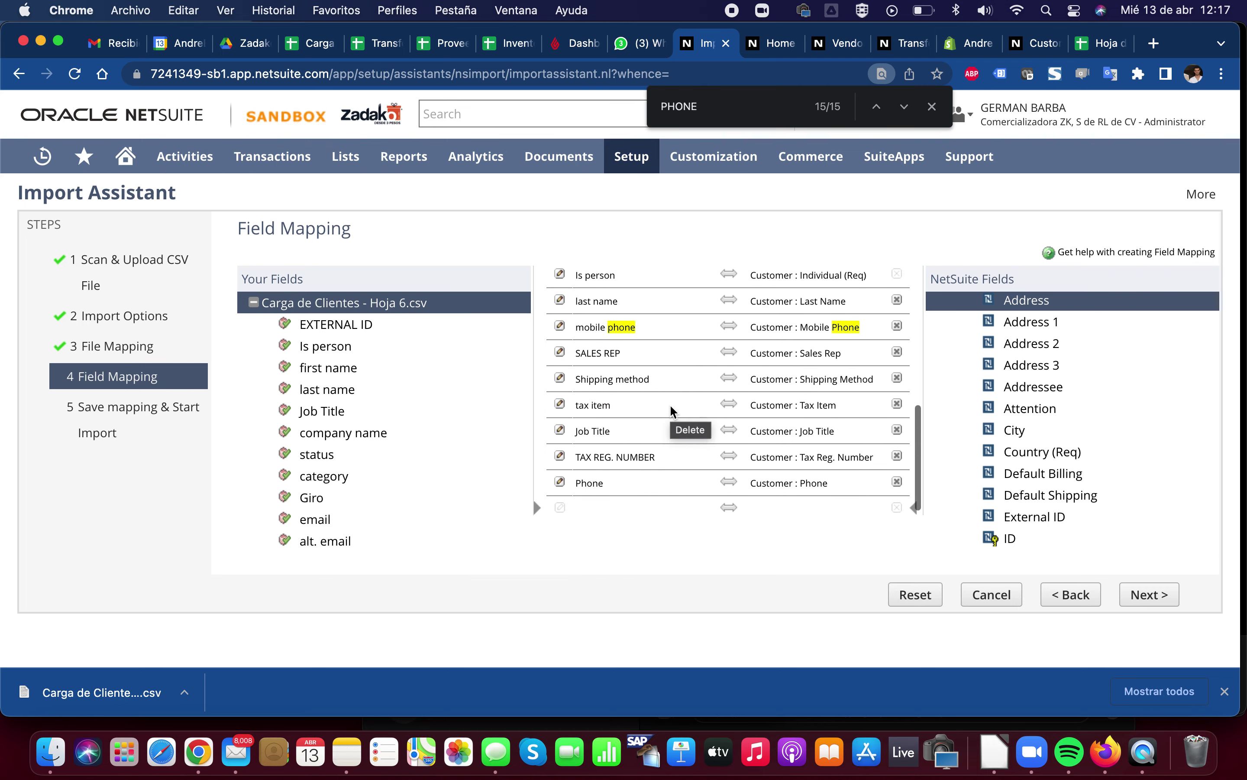
{"action": "scroll", "coordinate": [608, 395], "scroll_direction": "up", "scroll_amount": 8}
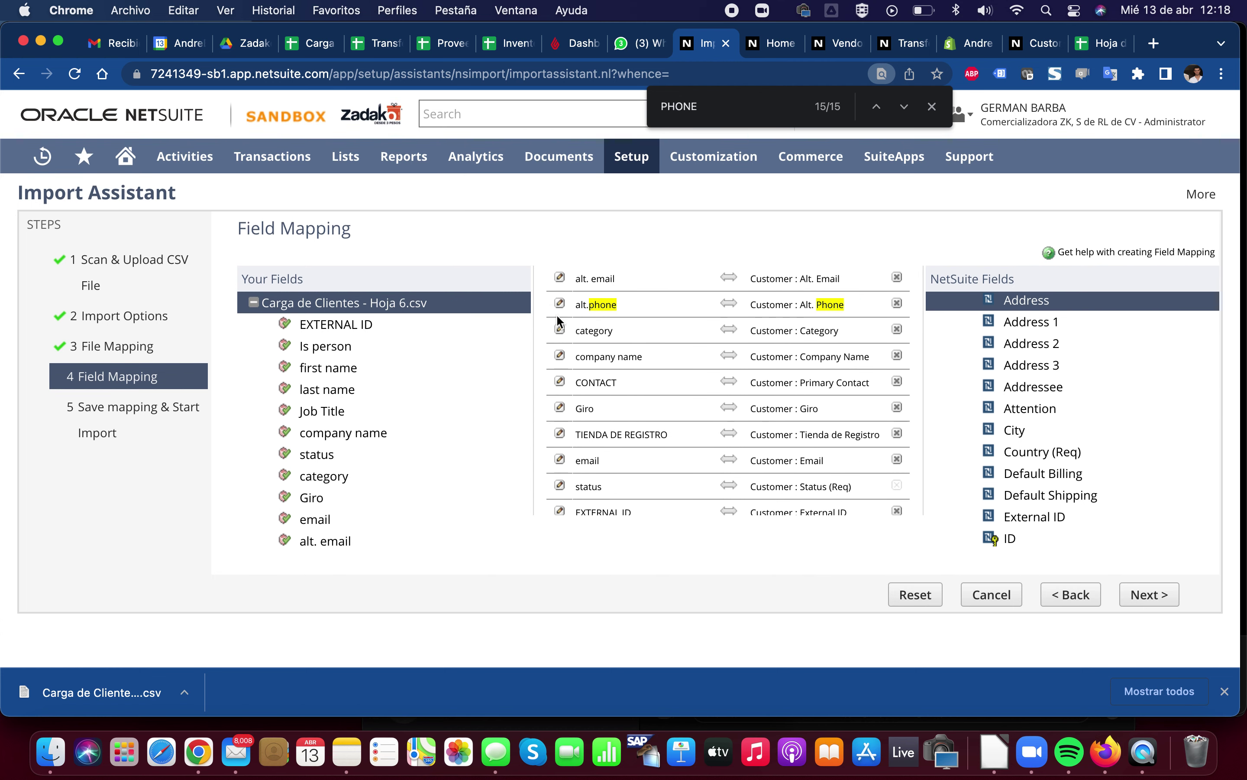
{"action": "left_click", "coordinate": [560, 331]}
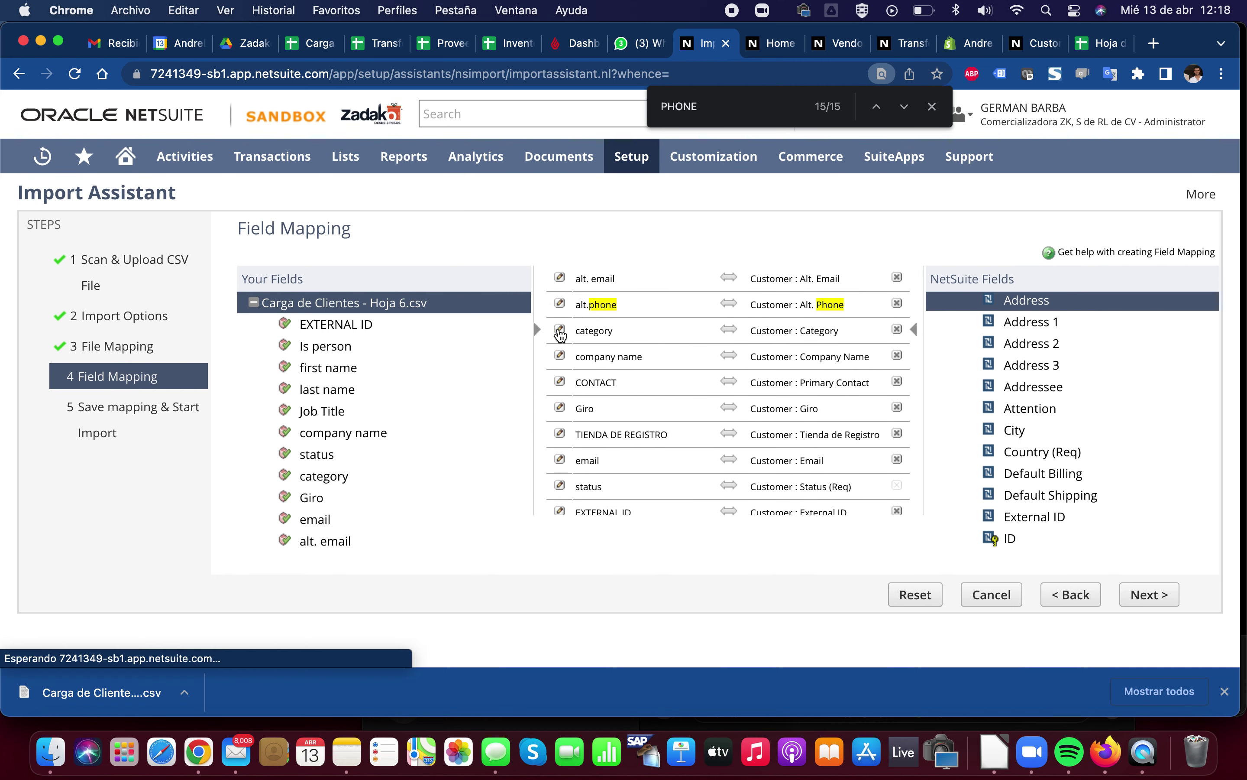
{"action": "left_click", "coordinate": [733, 348]}
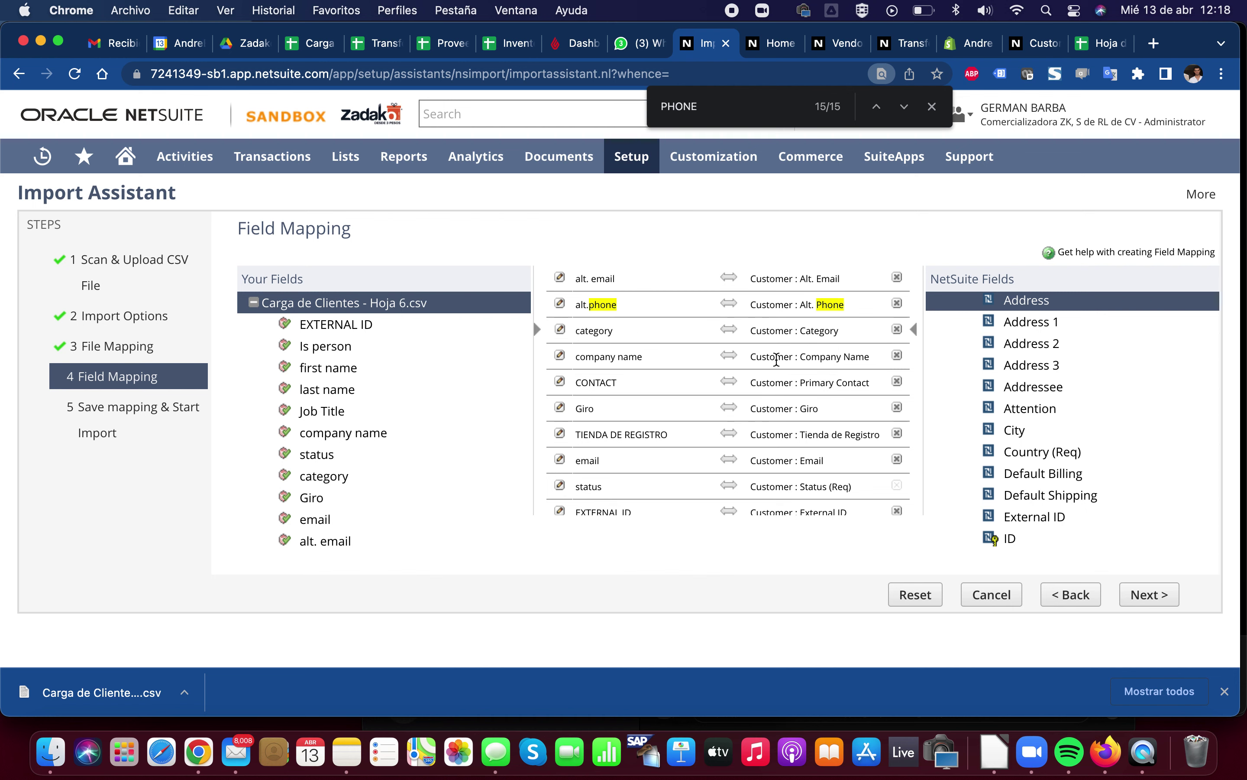
{"action": "left_click", "coordinate": [673, 410]}
{"action": "left_click", "coordinate": [895, 410]}
{"action": "scroll", "coordinate": [752, 427], "scroll_direction": "down", "scroll_amount": 5}
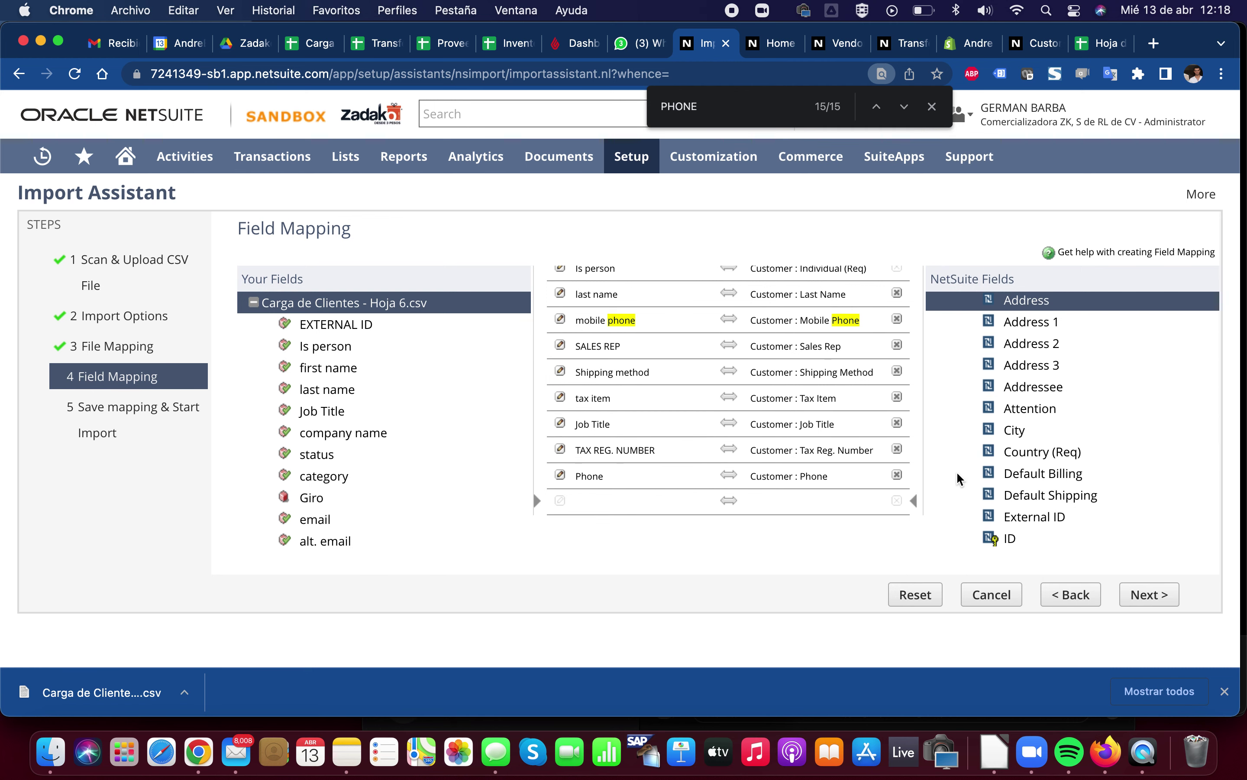
{"action": "key", "text": "super+f"}
{"action": "type", "text": "O"}
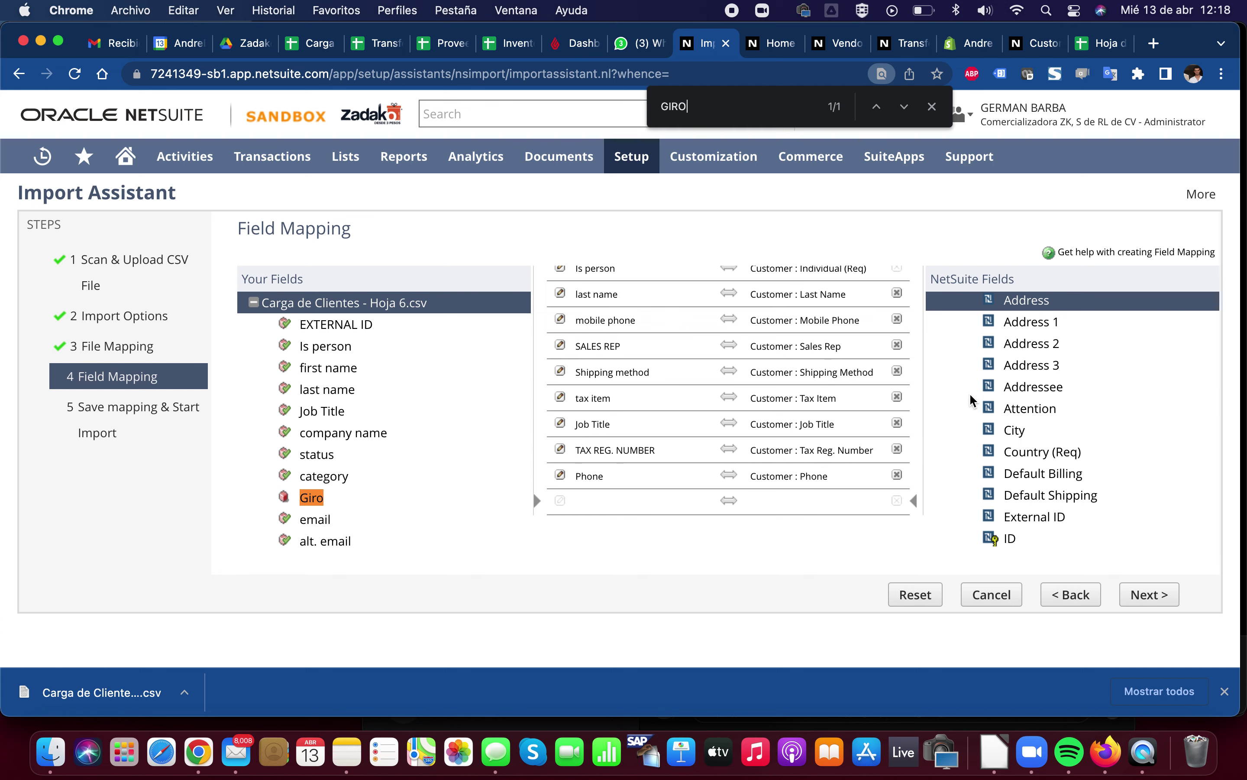
Find Giro under the Customer group in NetSuite Fields and add it to the mapping
{"action": "scroll", "coordinate": [974, 435], "scroll_direction": "up", "scroll_amount": 3}
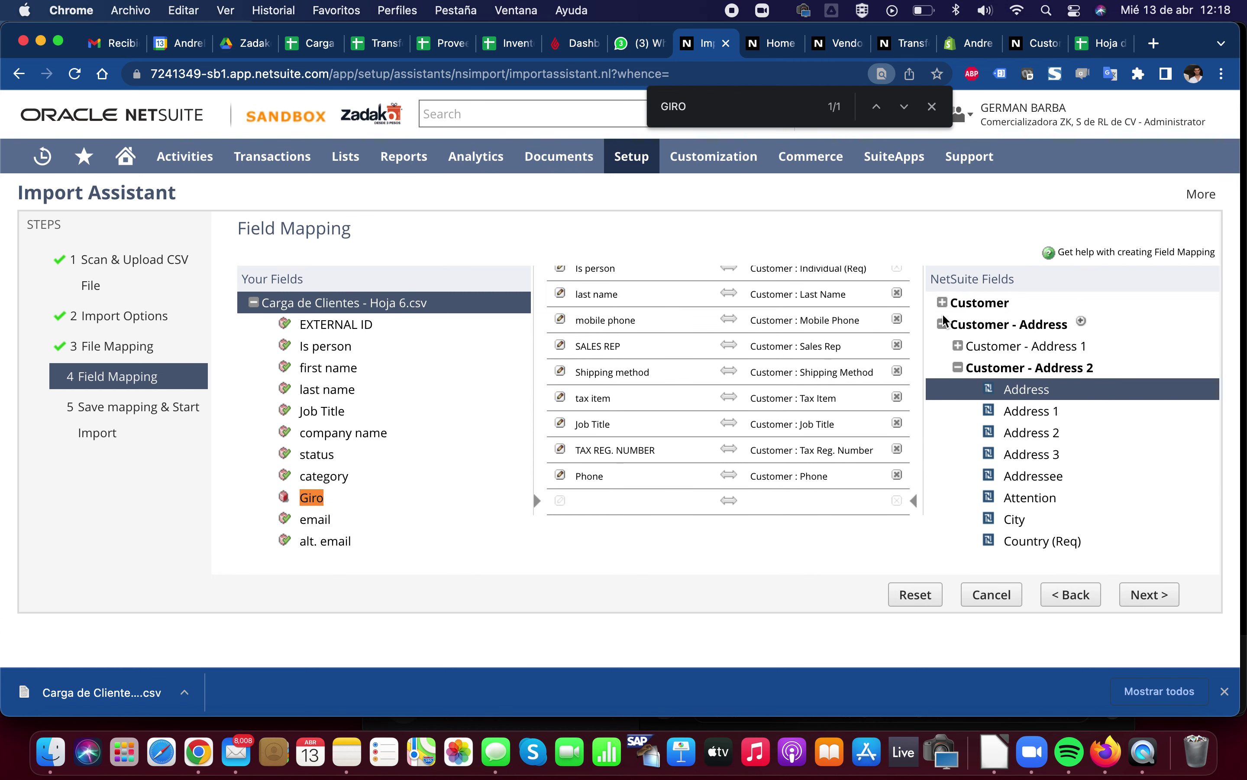
{"action": "left_click", "coordinate": [942, 324]}
{"action": "left_click", "coordinate": [942, 302]}
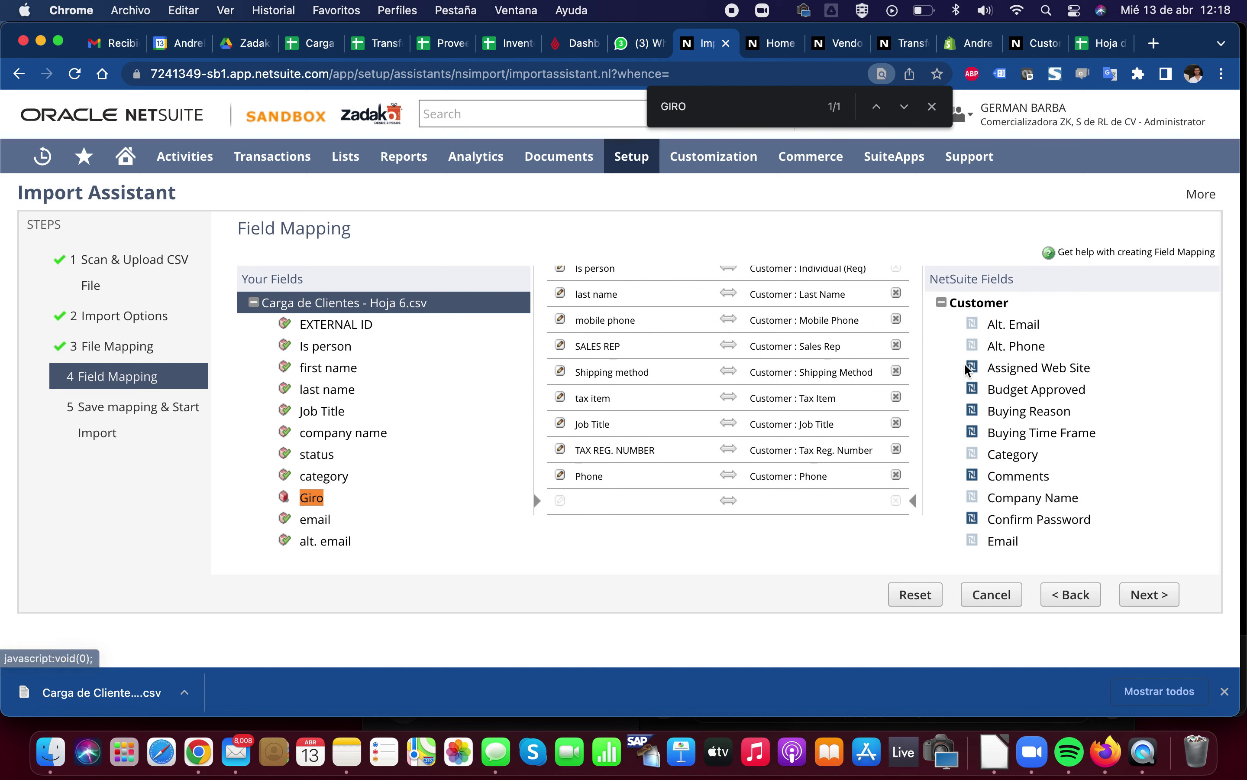
{"action": "key", "text": "super+f"}
{"action": "type", "text": "GIRO"}
{"action": "key", "text": "Return"}
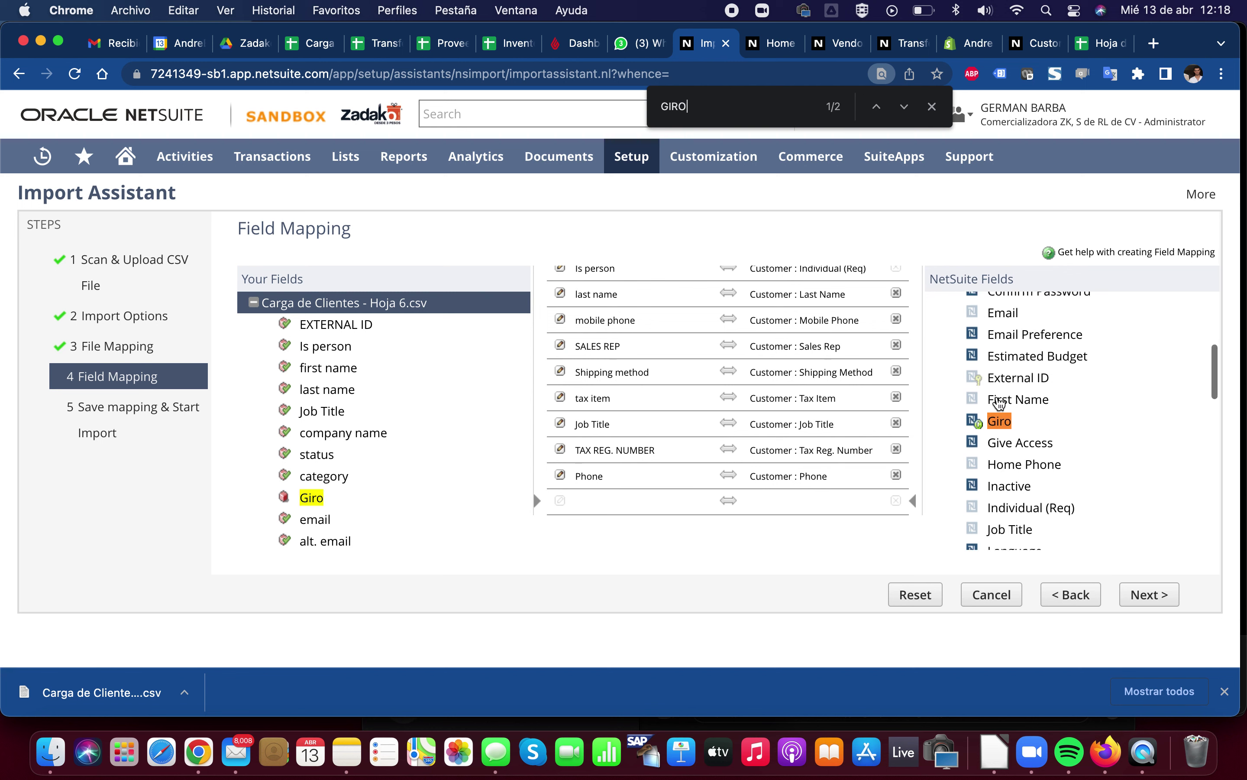
{"action": "left_click", "coordinate": [1005, 420]}
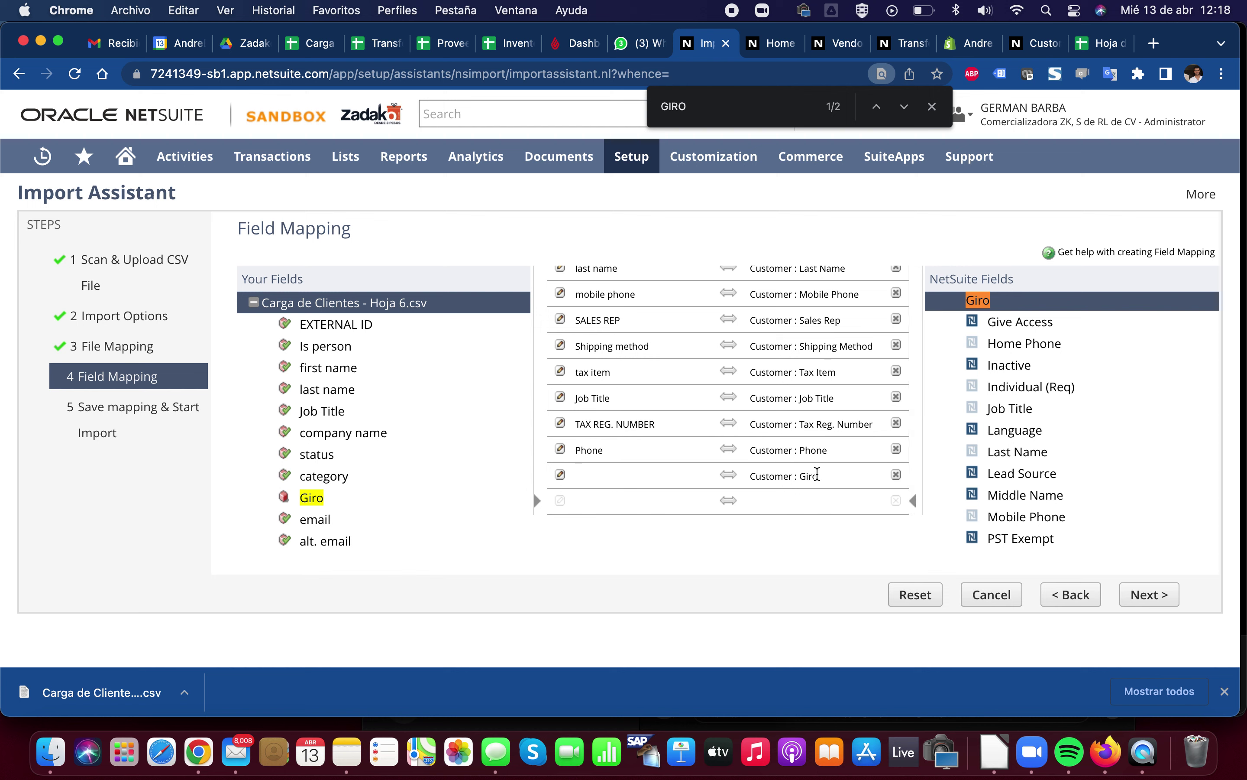
Give the Customer : Giro mapping the fixed default value Ferretería
{"action": "left_click", "coordinate": [819, 477]}
{"action": "left_click", "coordinate": [562, 475]}
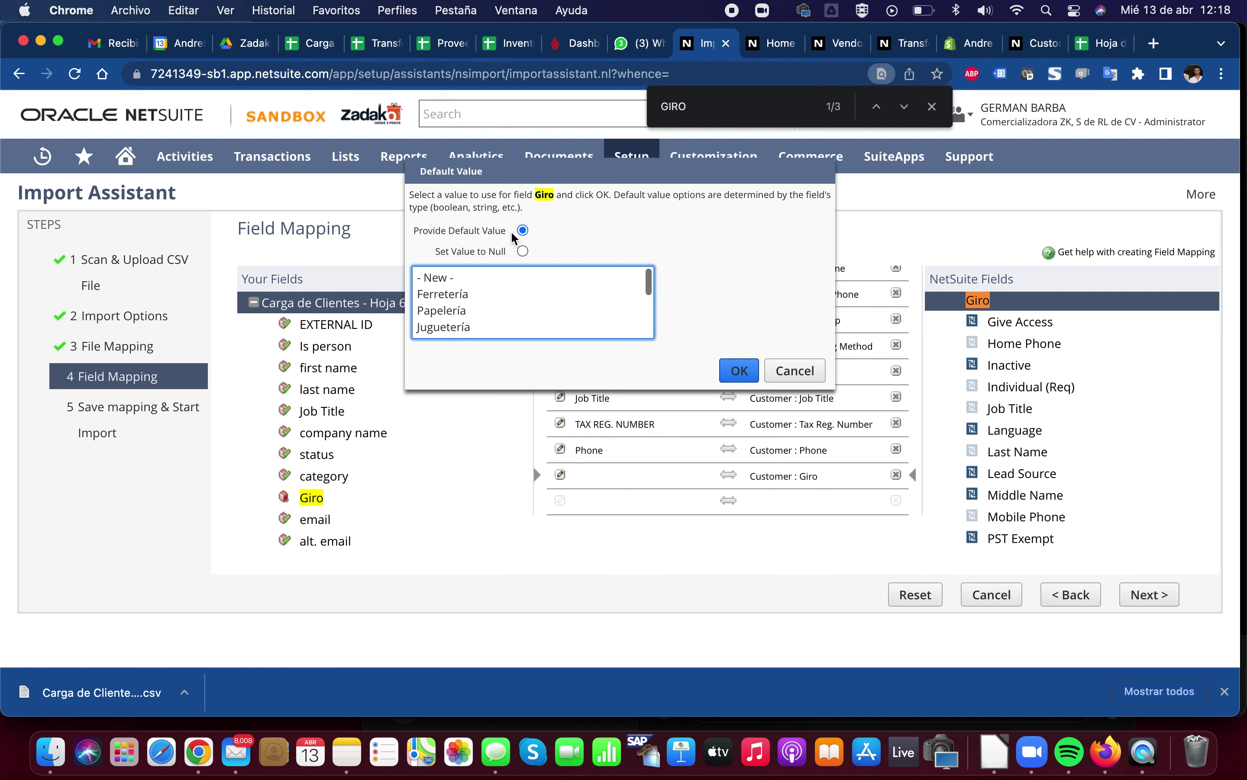
{"action": "left_click_drag", "start_coordinate": [419, 230], "coordinate": [505, 230]}
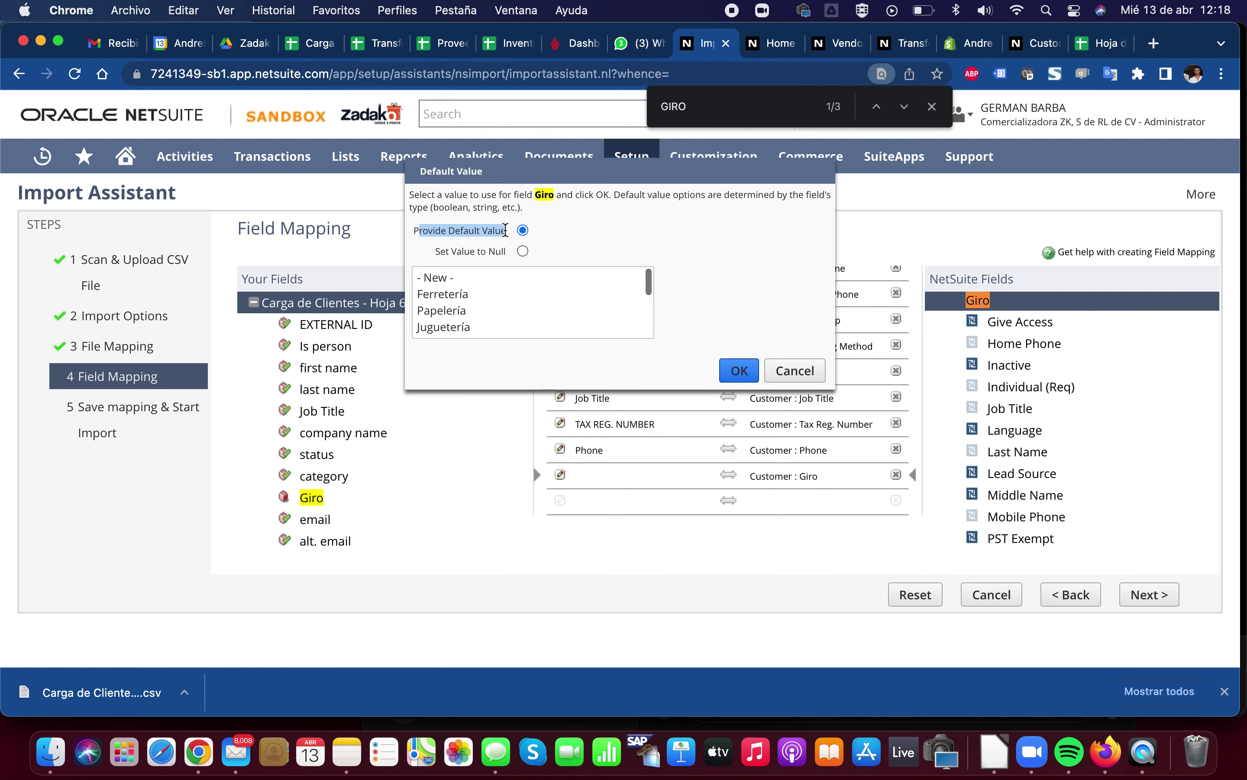
{"action": "left_click", "coordinate": [484, 230]}
{"action": "left_click", "coordinate": [454, 296]}
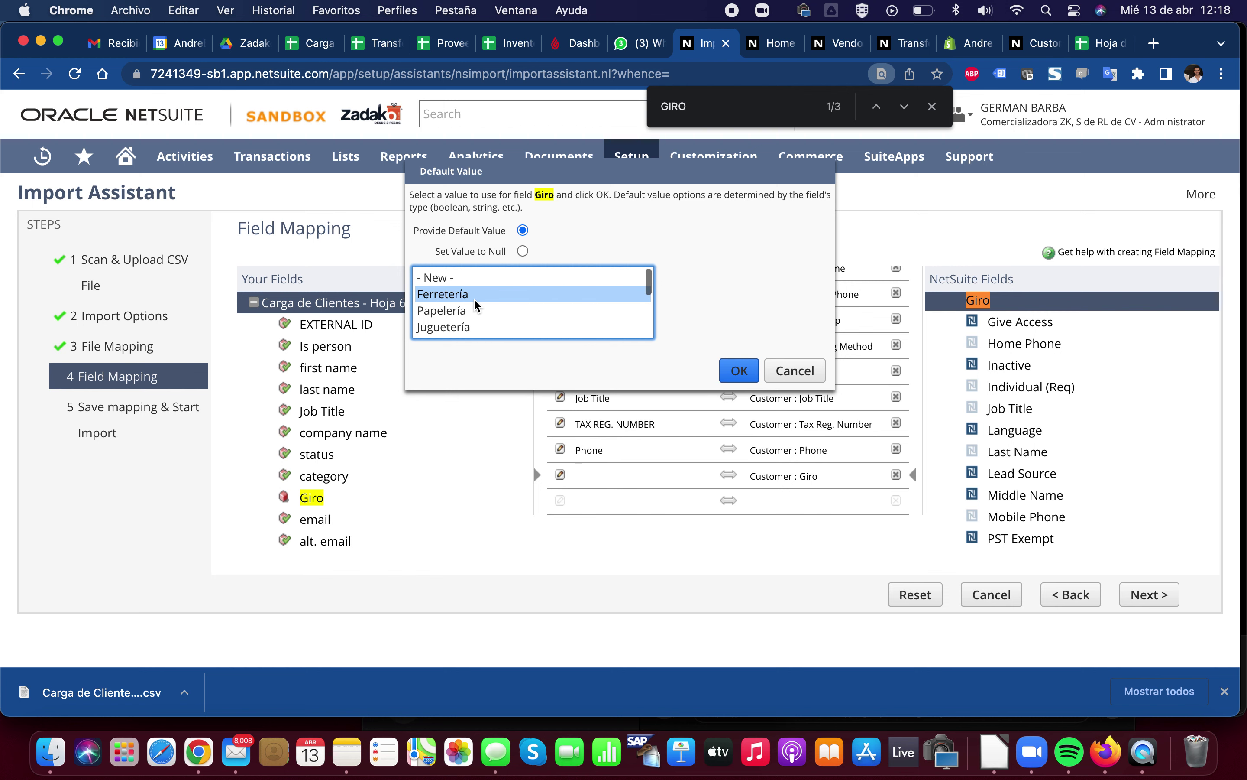
{"action": "left_click", "coordinate": [732, 374]}
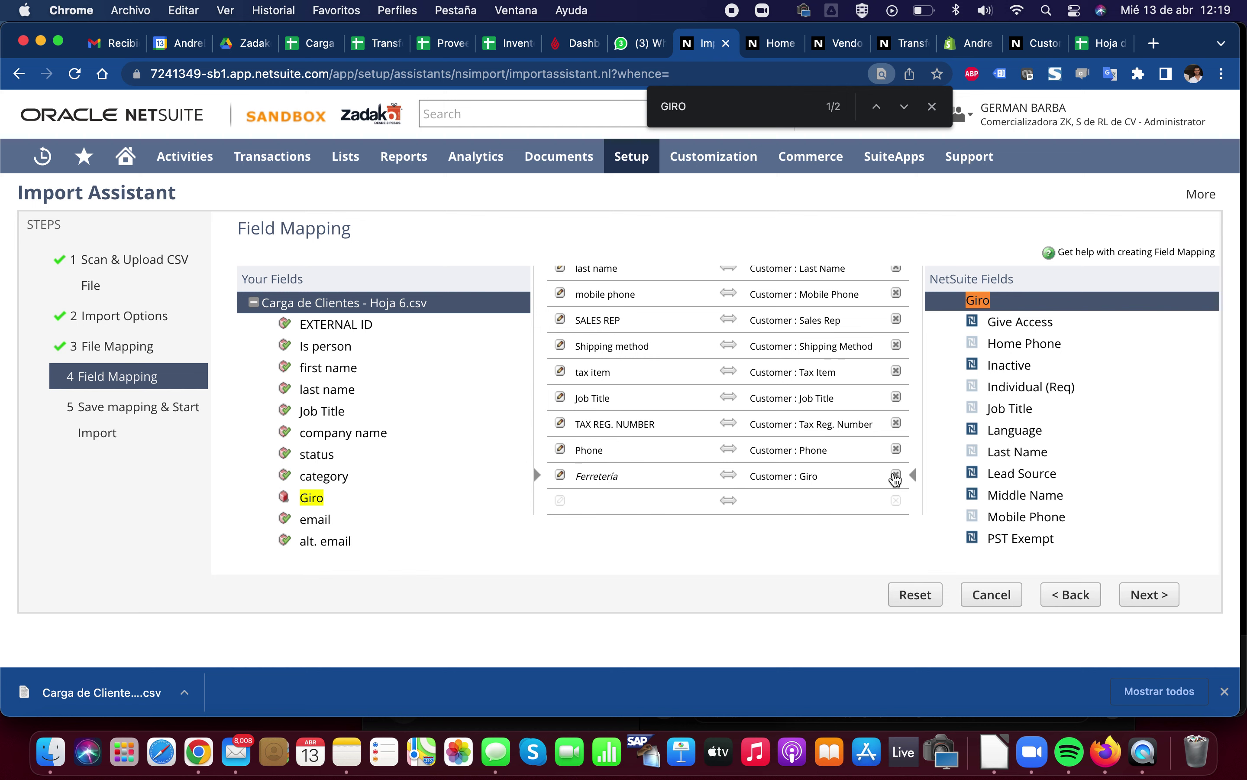
Remove the Ferretería Giro mapping and close the Phone default-value prompt unchanged
{"action": "left_click", "coordinate": [897, 474]}
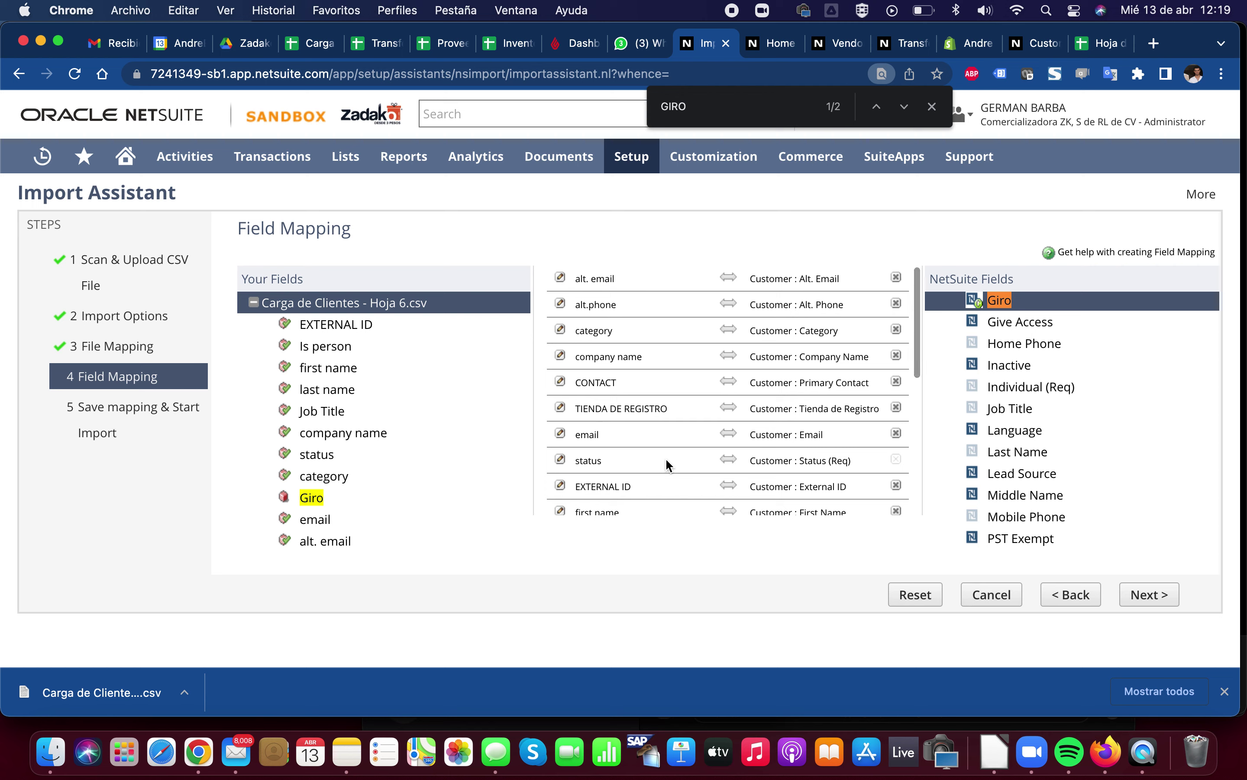
{"action": "scroll", "coordinate": [602, 434], "scroll_direction": "down", "scroll_amount": 6}
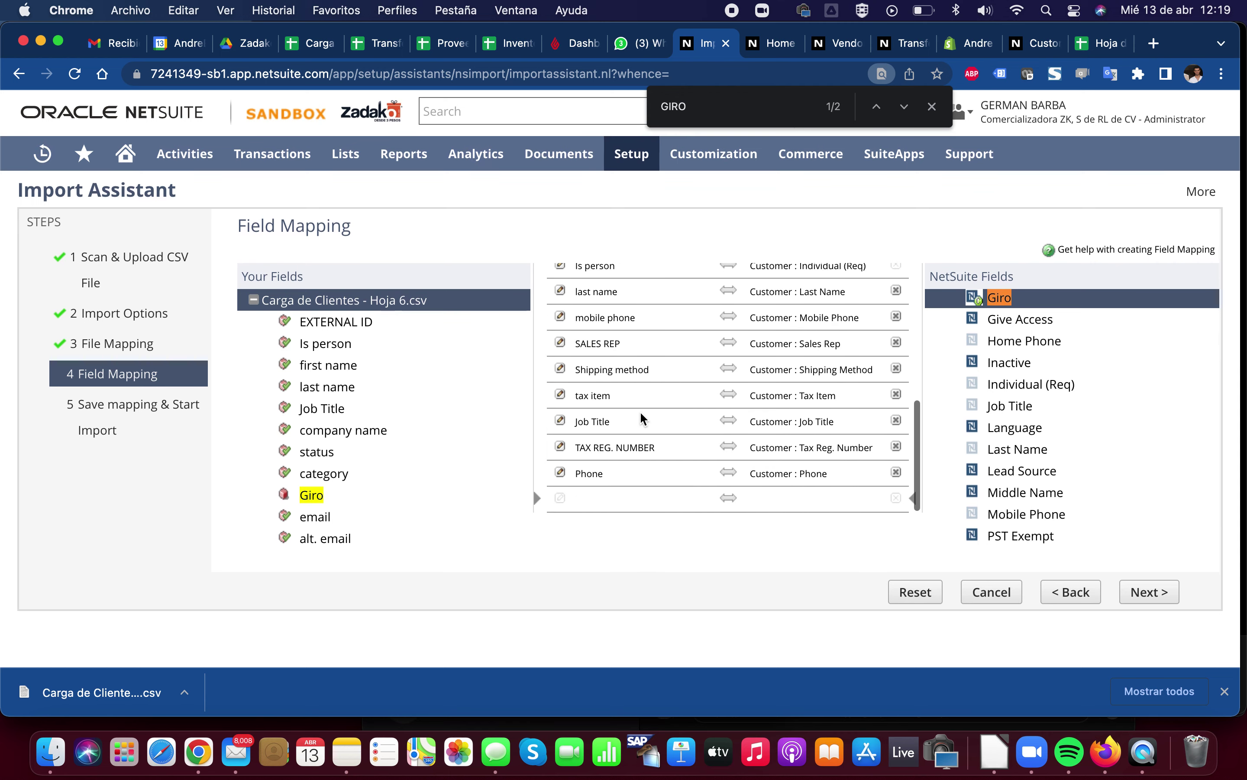
{"action": "left_click", "coordinate": [560, 474]}
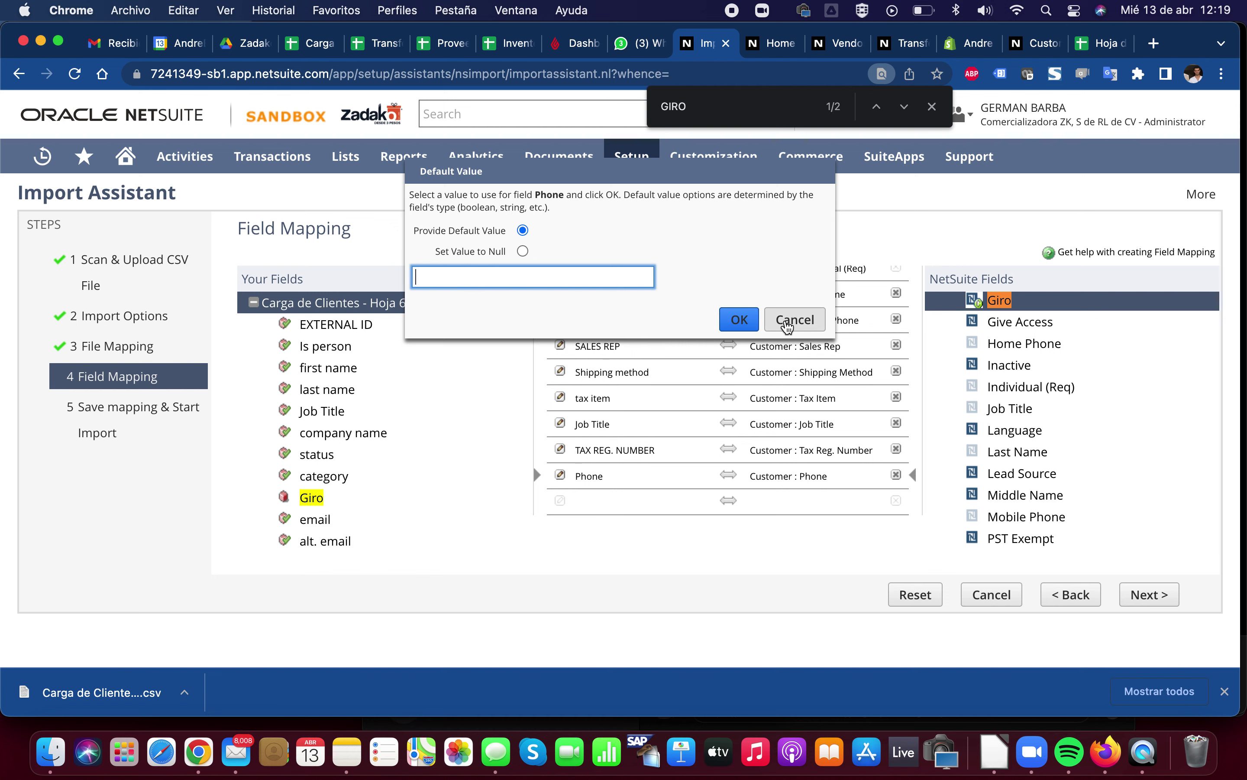
{"action": "left_click", "coordinate": [795, 319]}
Search the page for ACCOU, then close the search bar
{"action": "scroll", "coordinate": [705, 386], "scroll_direction": "up", "scroll_amount": 2}
{"action": "scroll", "coordinate": [705, 385], "scroll_direction": "up", "scroll_amount": 5}
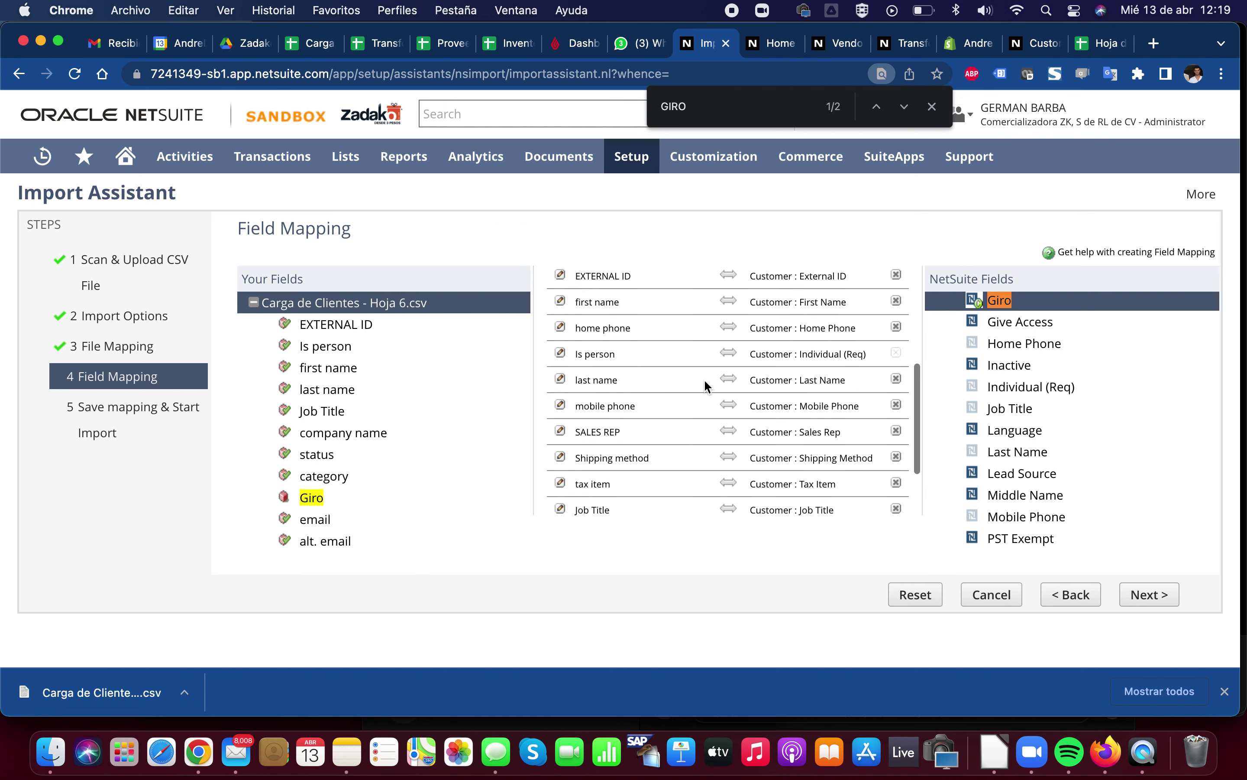
{"action": "scroll", "coordinate": [705, 386], "scroll_direction": "up", "scroll_amount": 4}
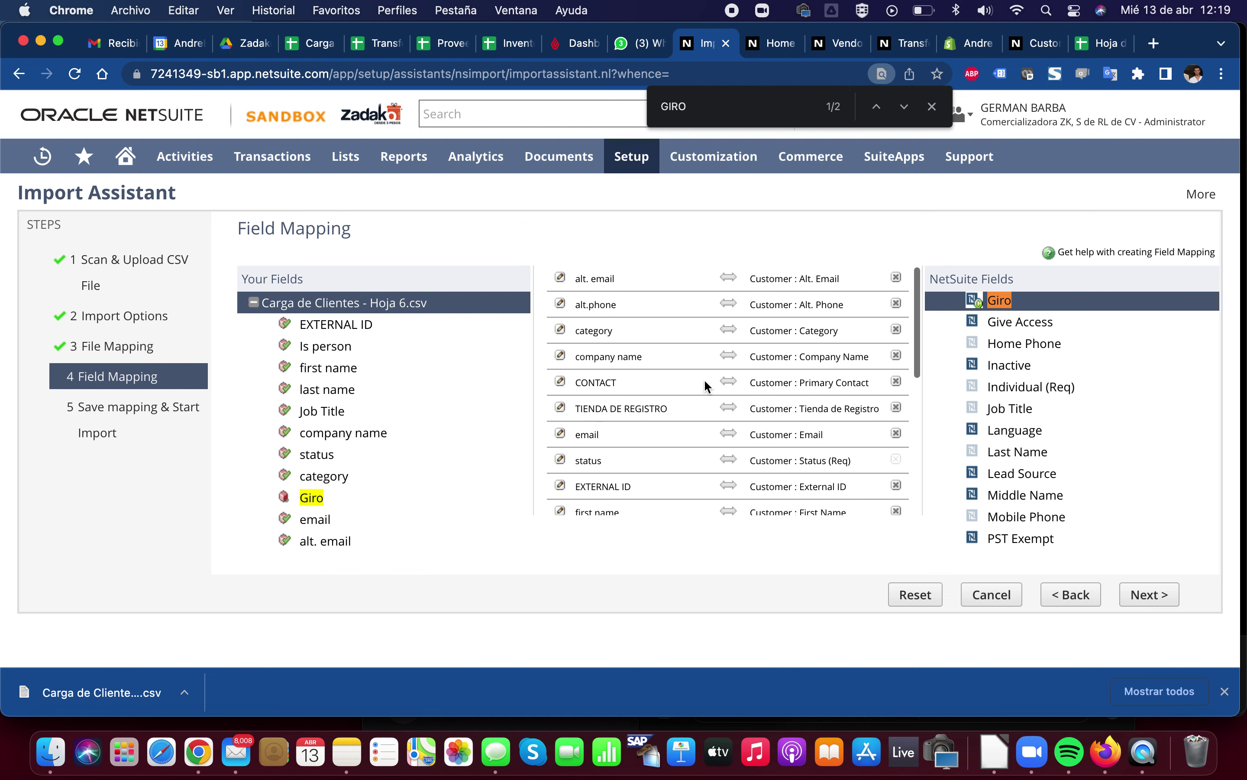
{"action": "scroll", "coordinate": [963, 322], "scroll_direction": "up", "scroll_amount": 5}
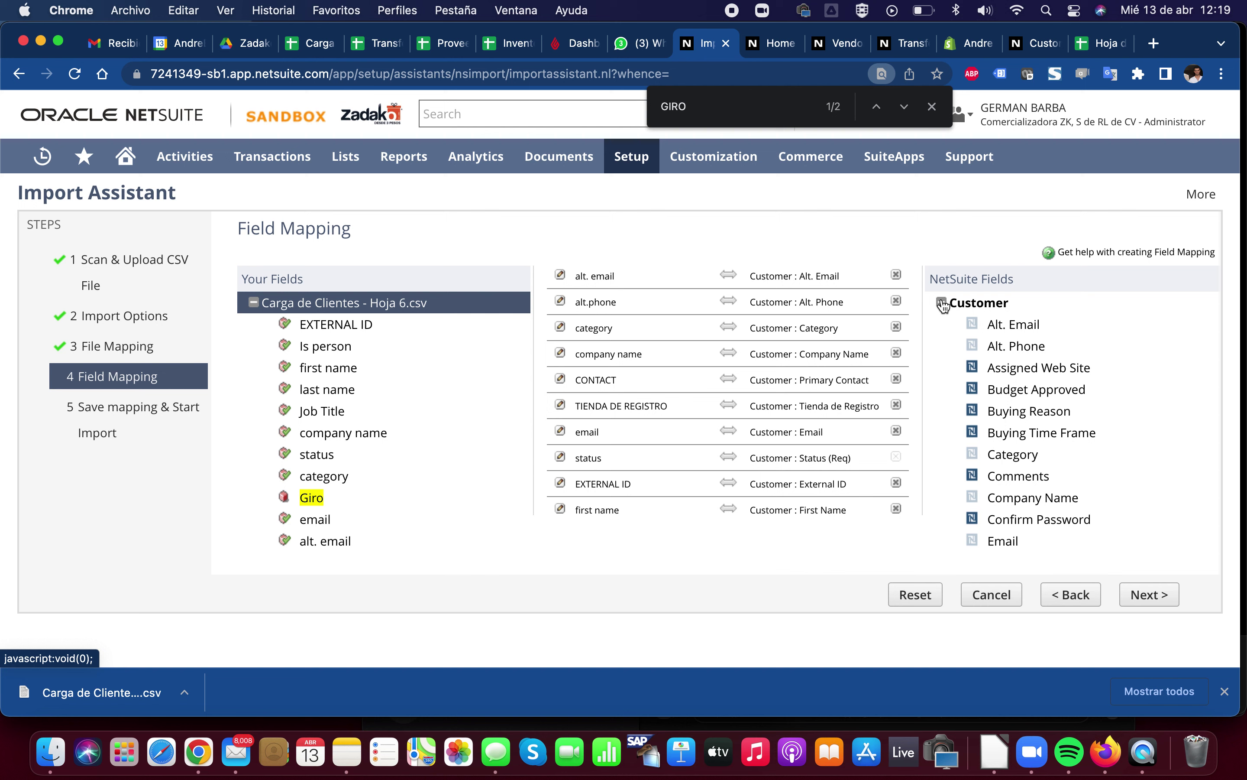
{"action": "key", "text": "super+f"}
{"action": "type", "text": "ACCOUN"}
{"action": "key", "text": "super+f"}
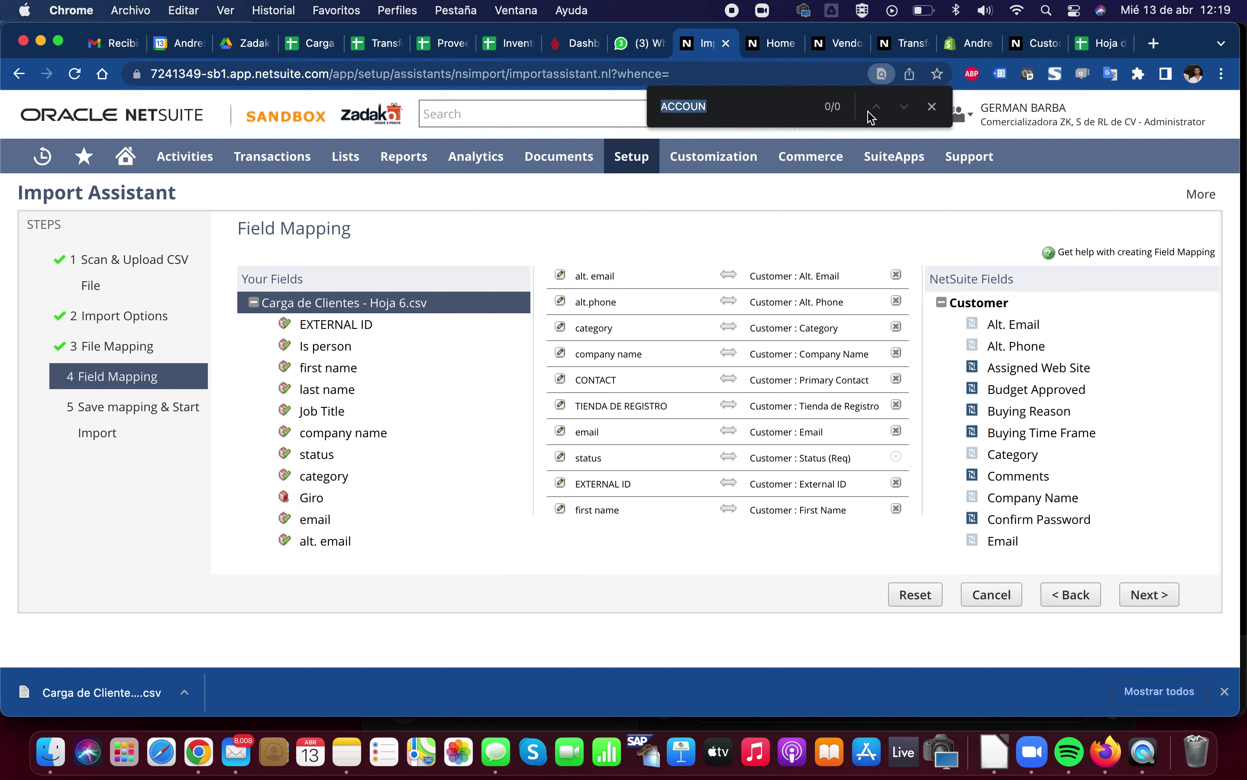
{"action": "left_click", "coordinate": [932, 106]}
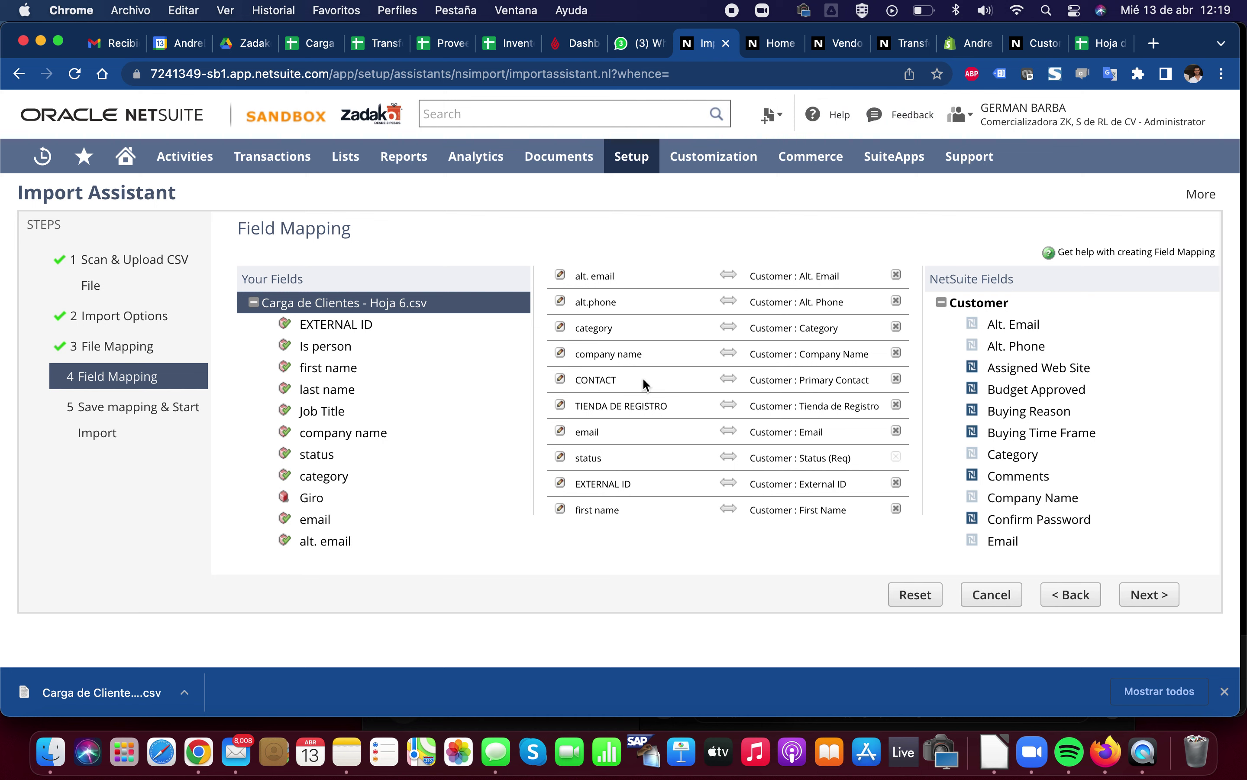
Open the External ID default-value prompt and dismiss it without changes
{"action": "scroll", "coordinate": [642, 377], "scroll_direction": "down", "scroll_amount": 2}
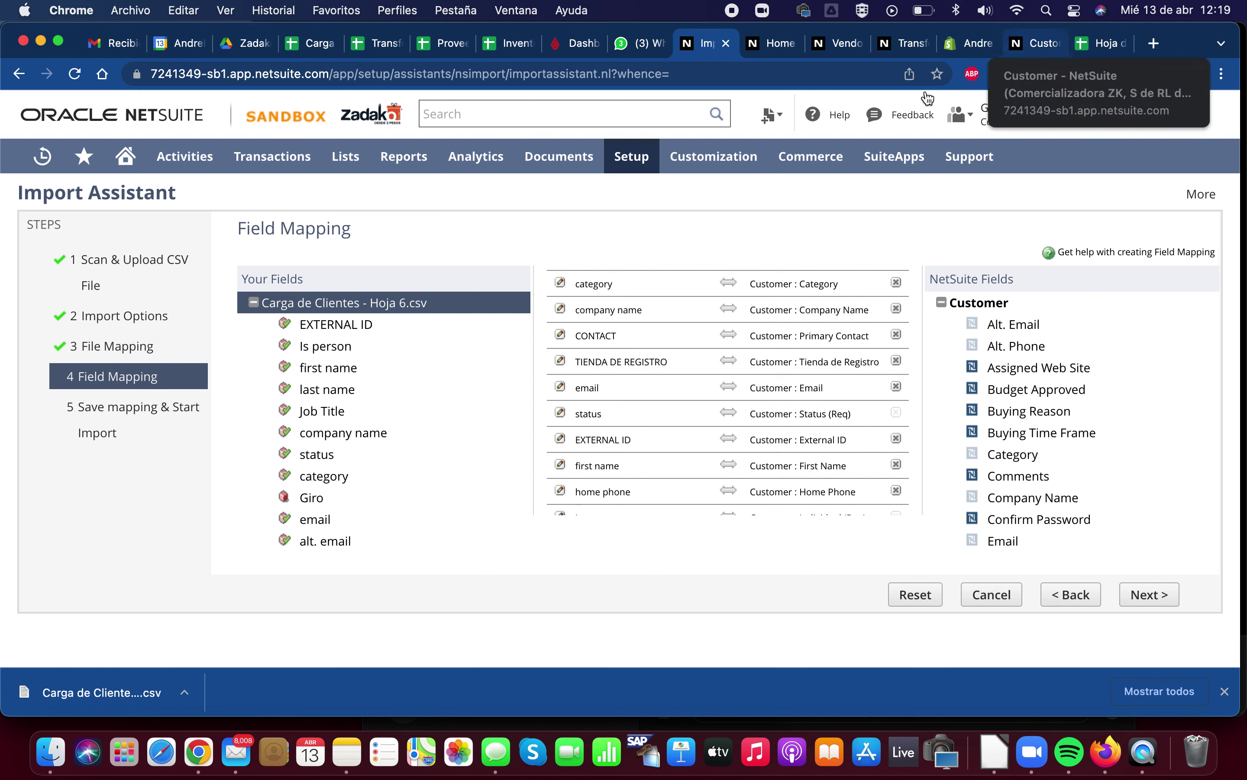
{"action": "left_click", "coordinate": [560, 439]}
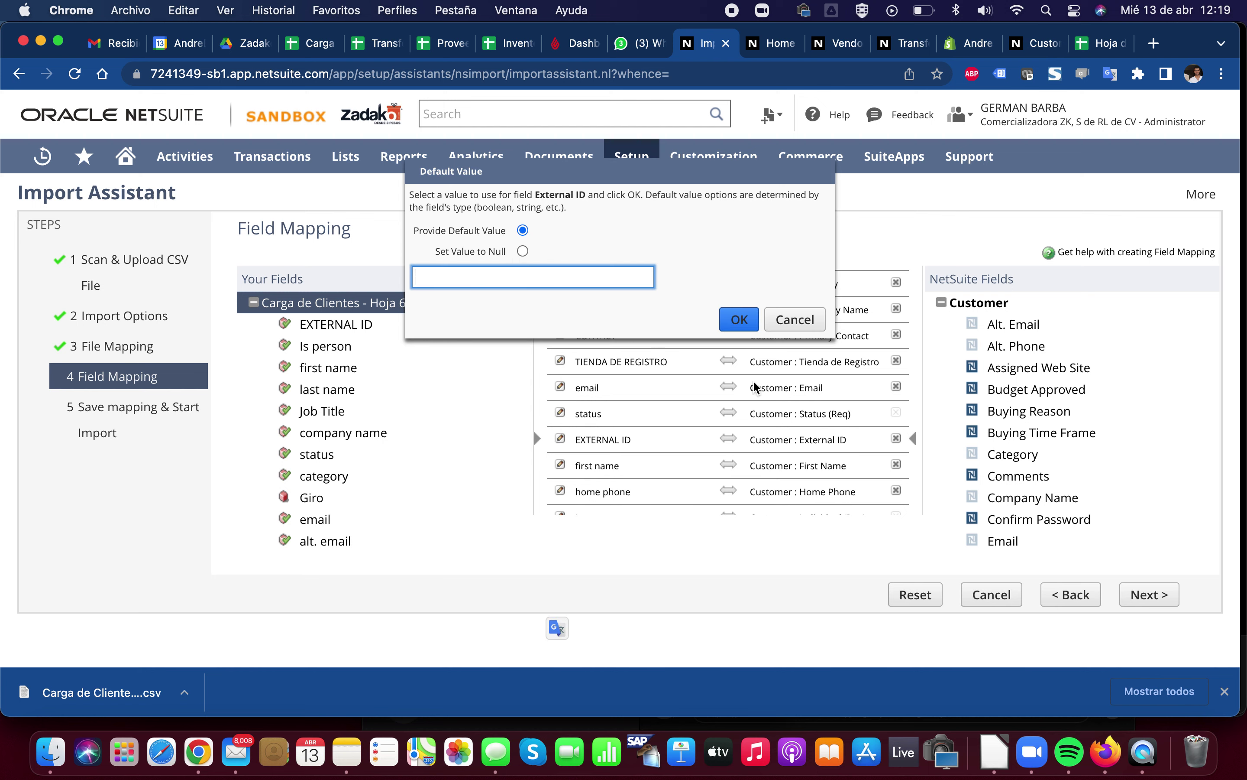
{"action": "left_click", "coordinate": [795, 319]}
{"action": "scroll", "coordinate": [740, 431], "scroll_direction": "down", "scroll_amount": 5}
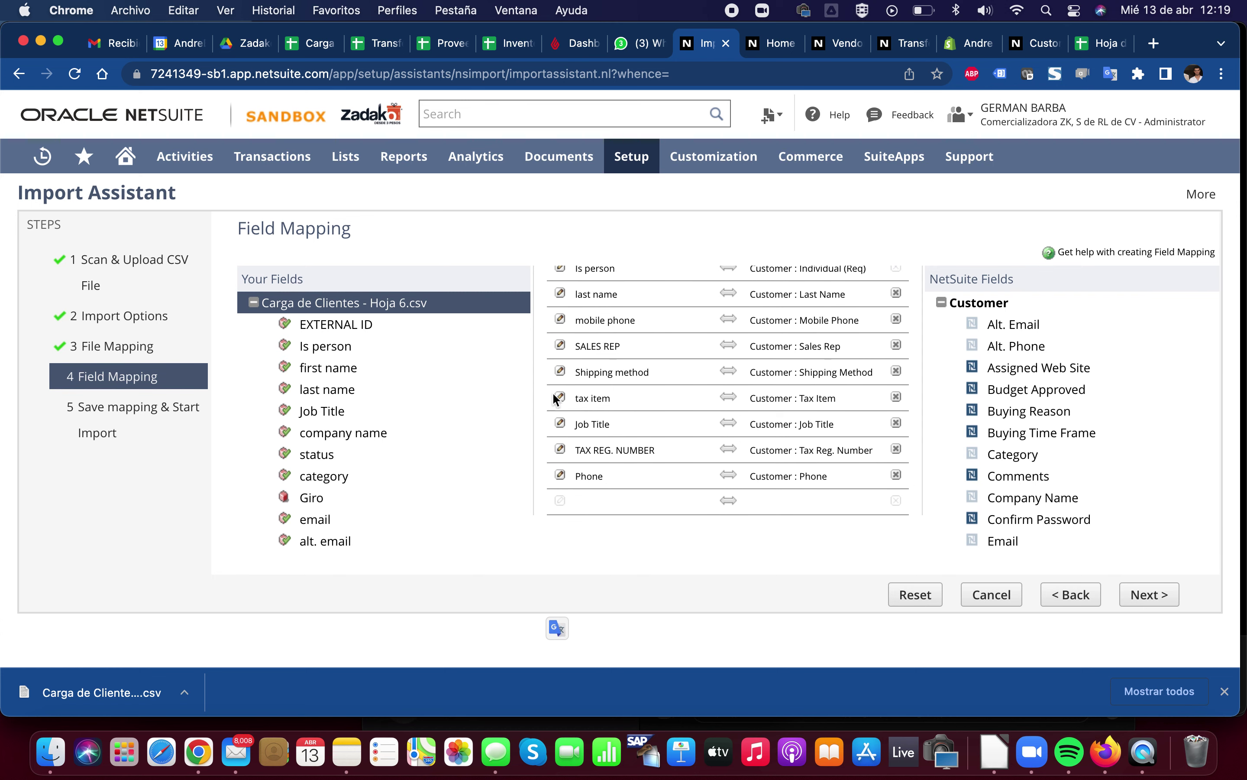
Select the empty mapping row and search the page for GiRO
{"action": "left_click", "coordinate": [637, 497]}
{"action": "scroll", "coordinate": [705, 486], "scroll_direction": "up", "scroll_amount": 3}
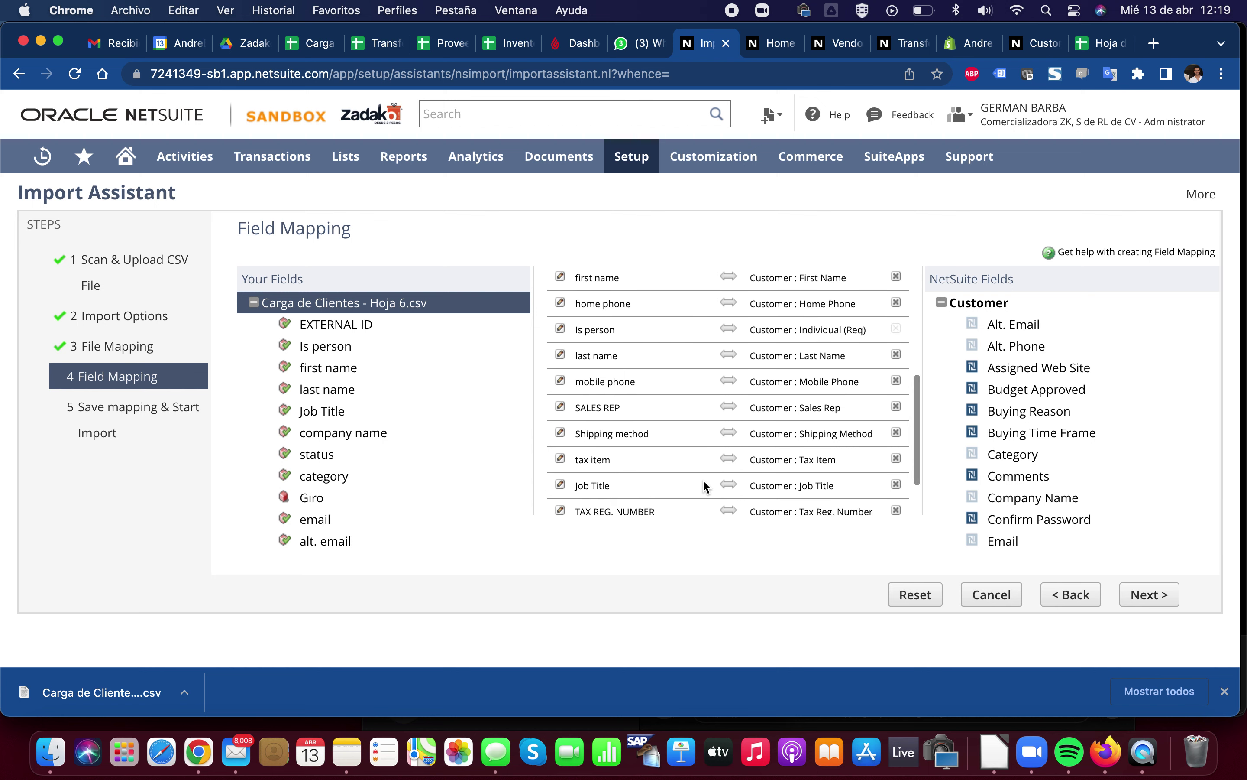
{"action": "key", "text": "super+f"}
{"action": "type", "text": "GiRO"}
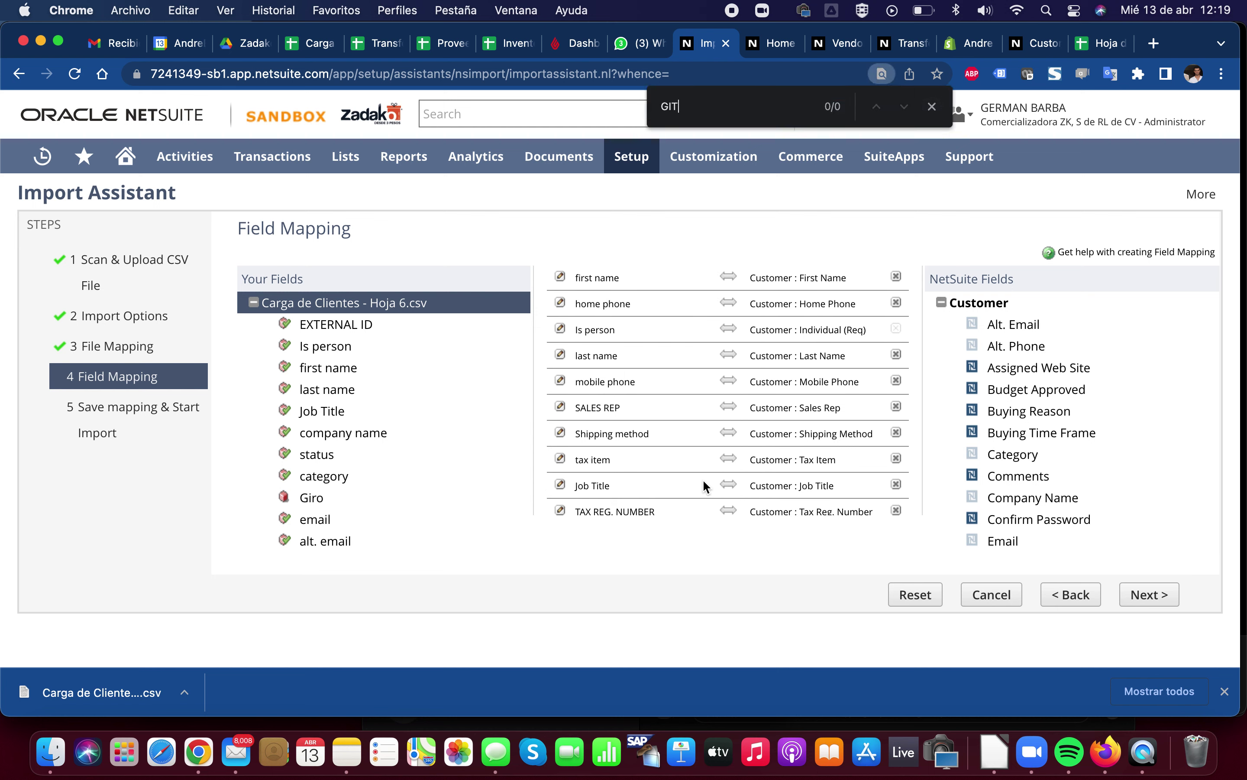
{"action": "key", "text": "Return"}
{"action": "key", "text": "Return"}
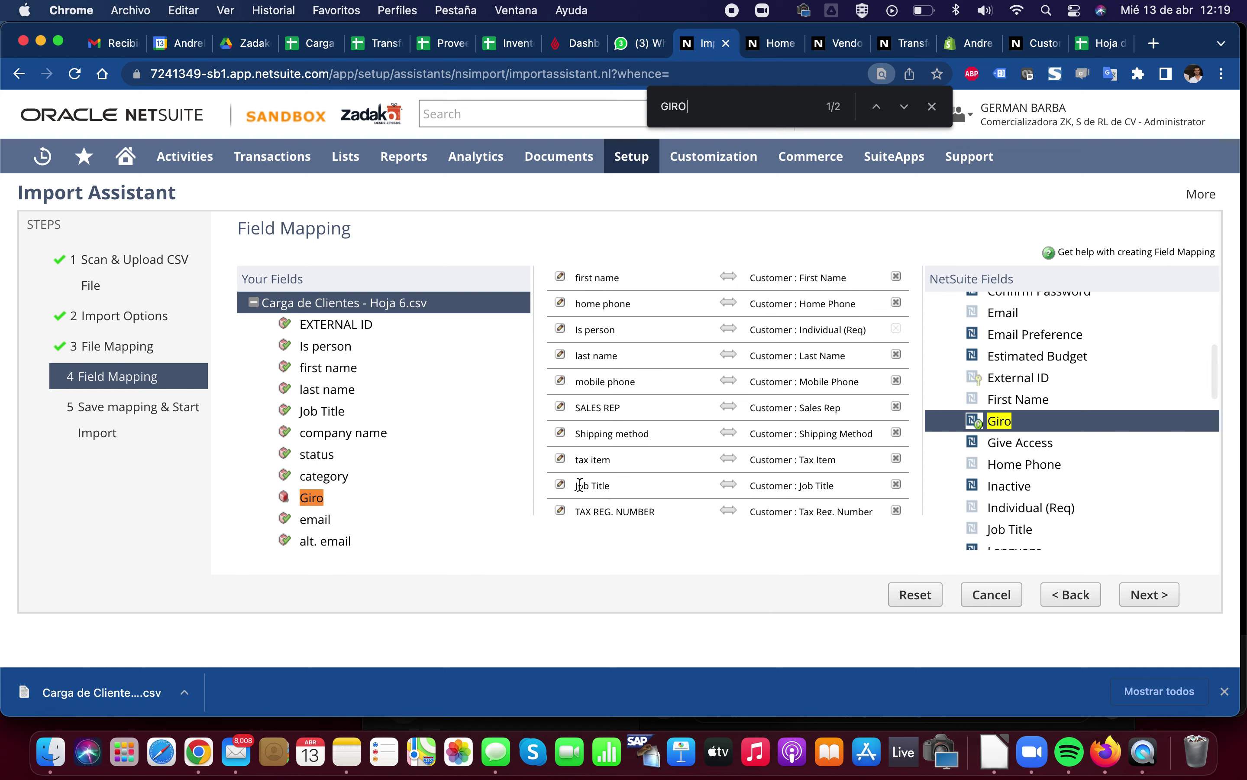
Pair the CSV Giro column with the NetSuite Customer : Giro field, then go to Next
{"action": "scroll", "coordinate": [640, 467], "scroll_direction": "down", "scroll_amount": 3}
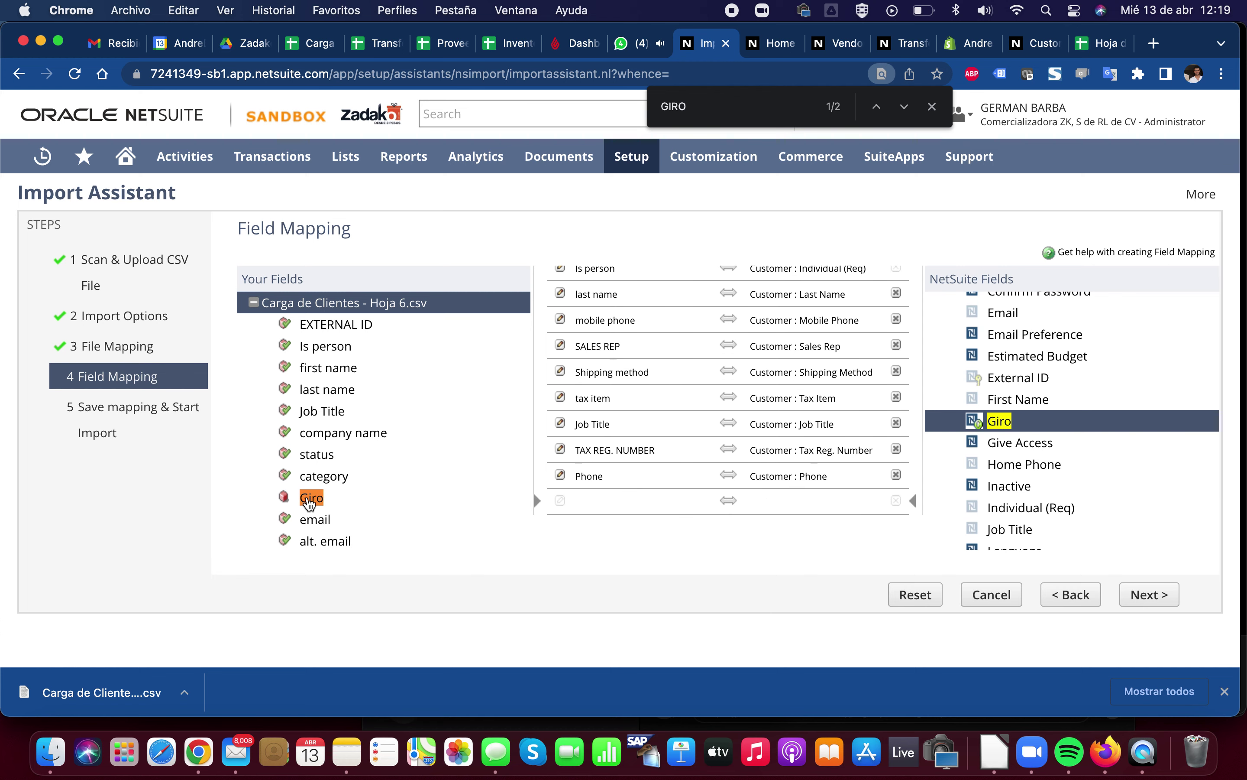
{"action": "left_click", "coordinate": [309, 499]}
{"action": "left_click", "coordinate": [651, 477]}
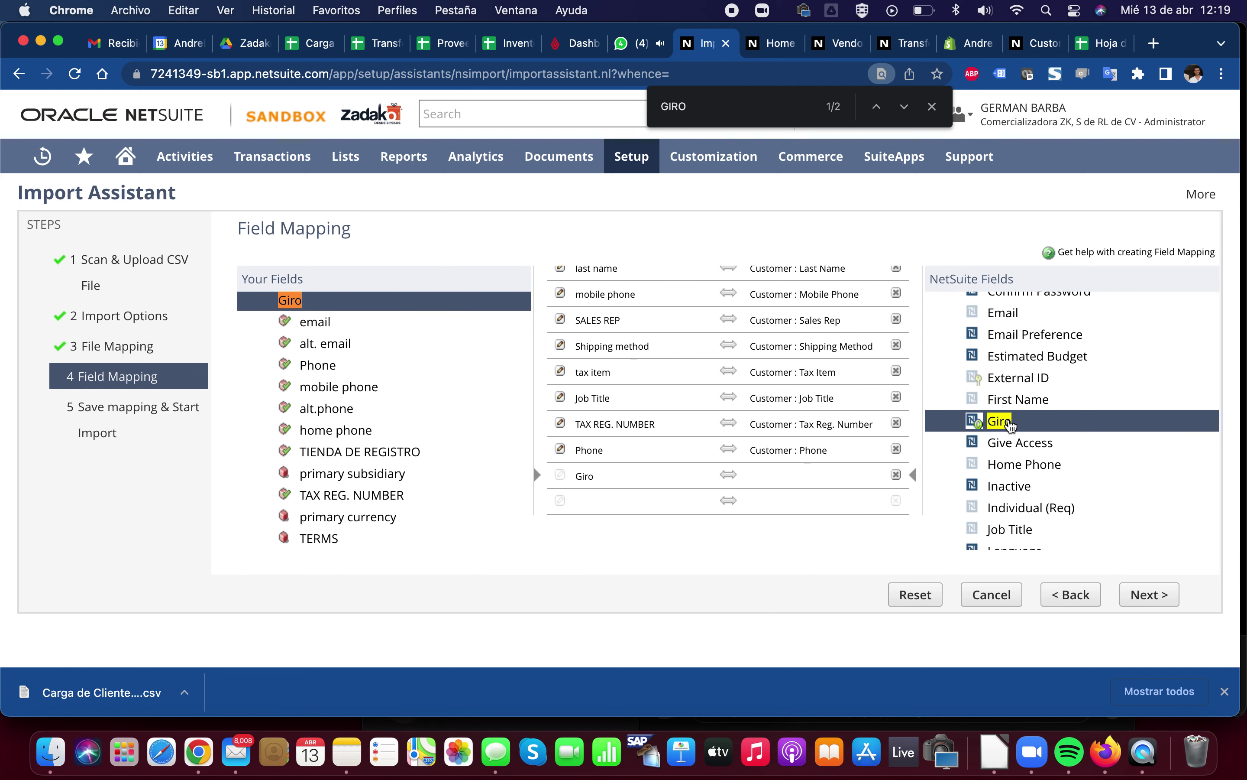
{"action": "left_click", "coordinate": [1000, 421]}
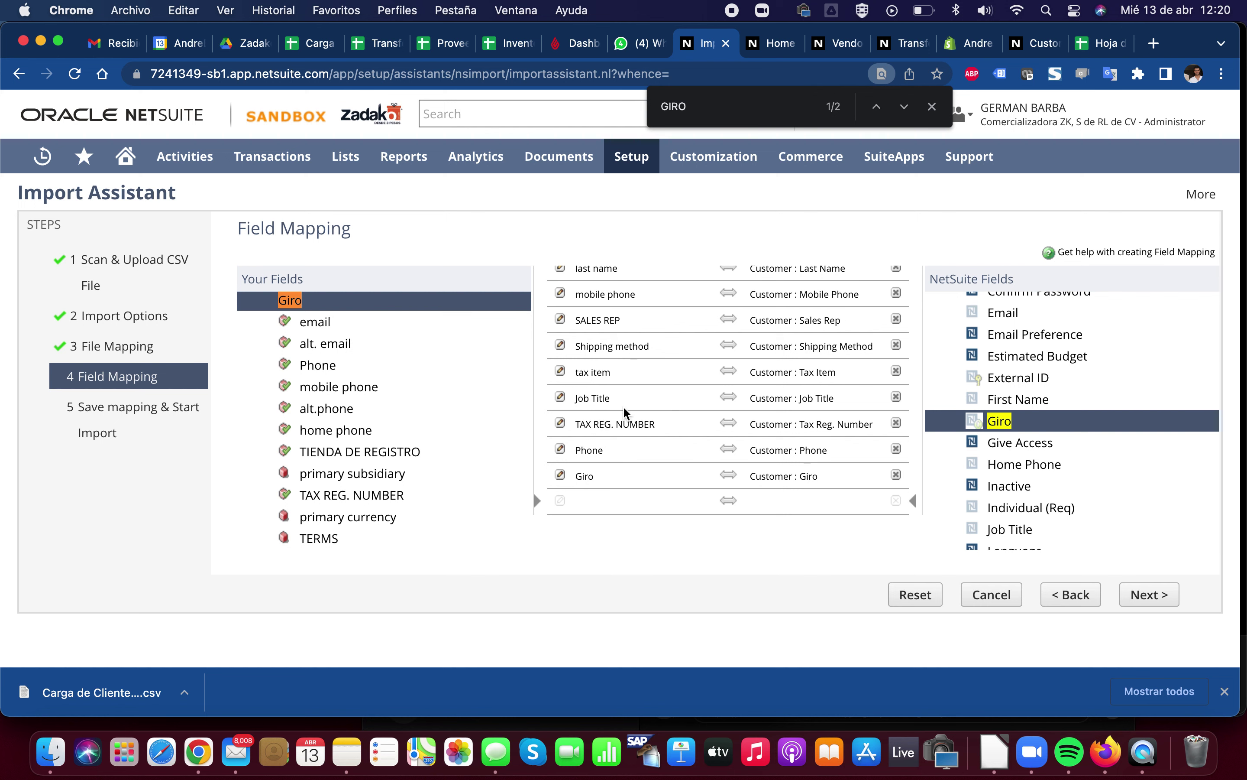
{"action": "scroll", "coordinate": [358, 447], "scroll_direction": "down", "scroll_amount": 2}
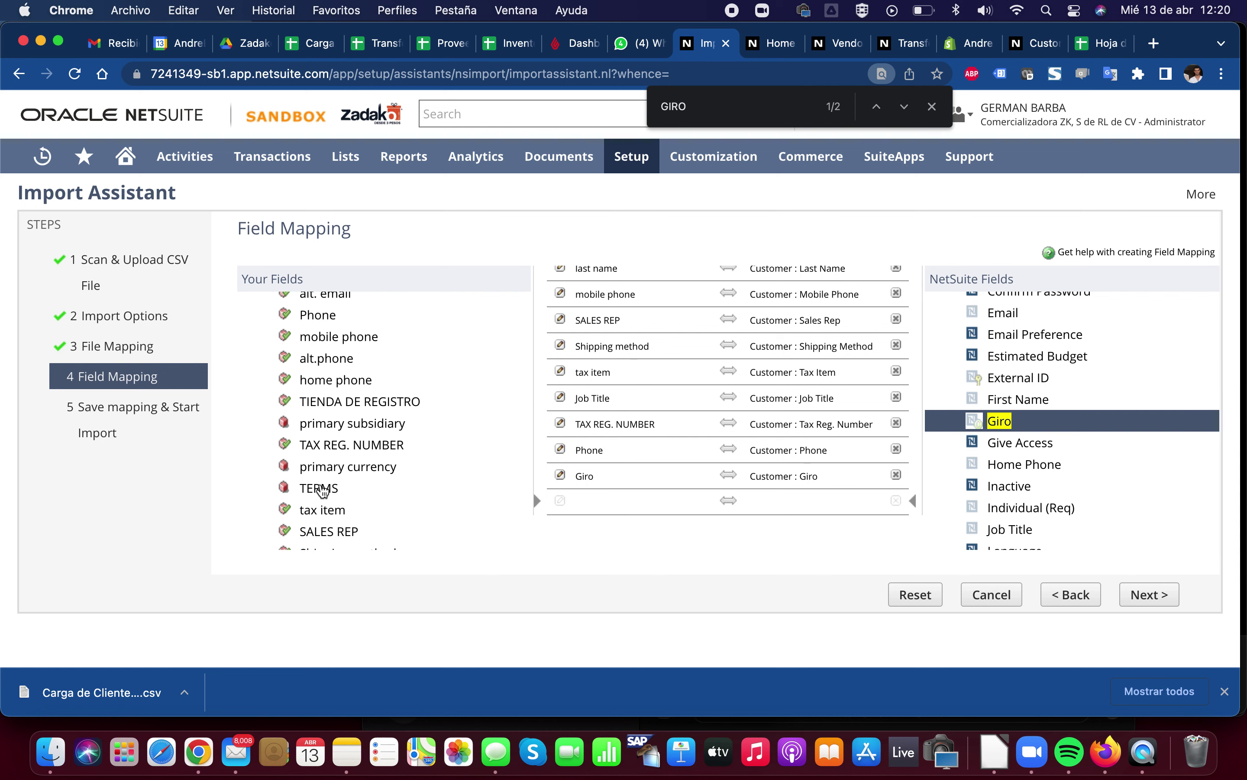
{"action": "scroll", "coordinate": [742, 452], "scroll_direction": "down", "scroll_amount": 1}
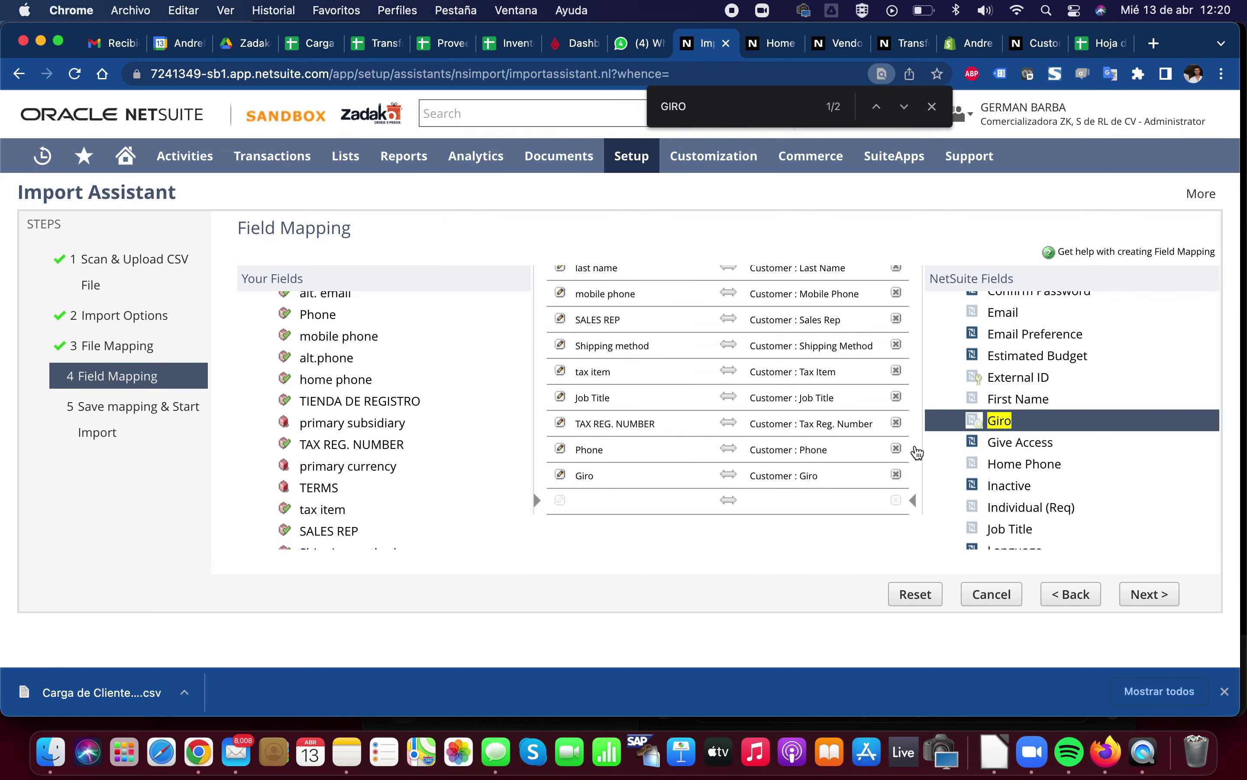
{"action": "left_click", "coordinate": [1138, 596]}
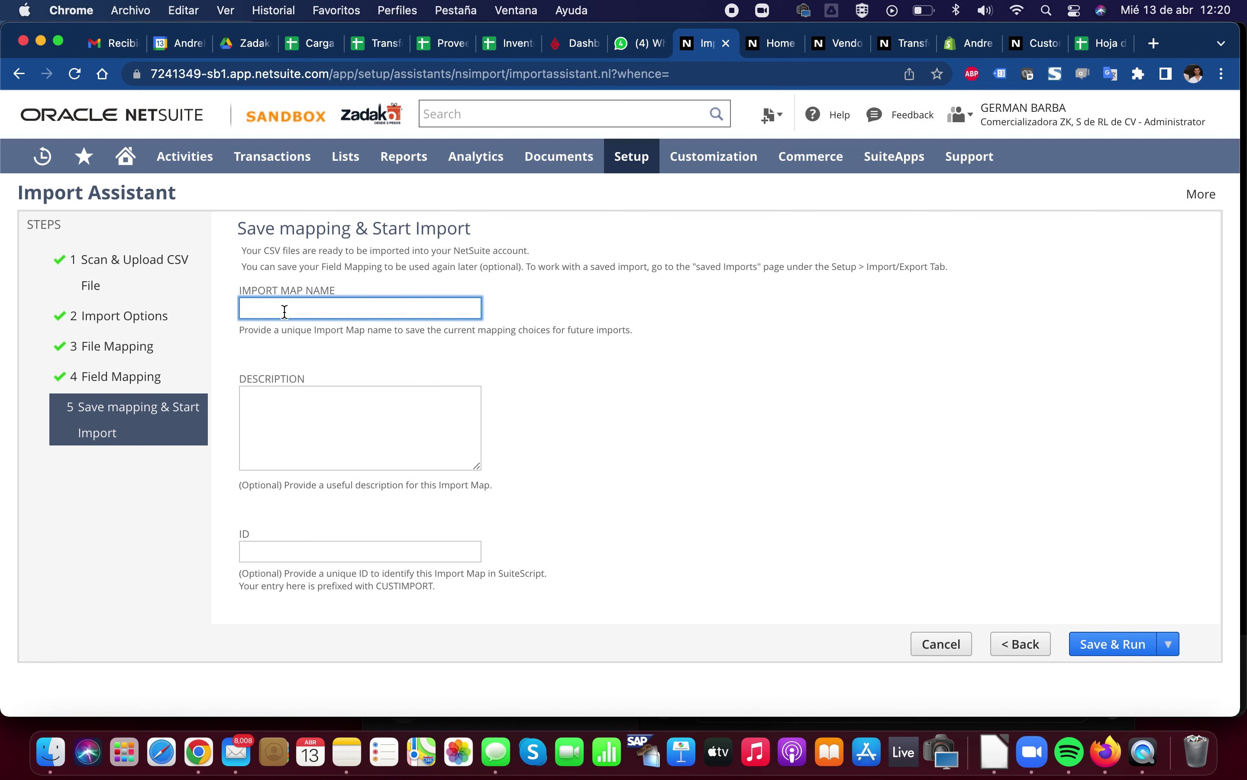
Name the import map CARGA DE CLIENTES 1.0 and use Save & Run to start importing
{"action": "type", "text": "CARGA DE CLIENTES 1.0"}
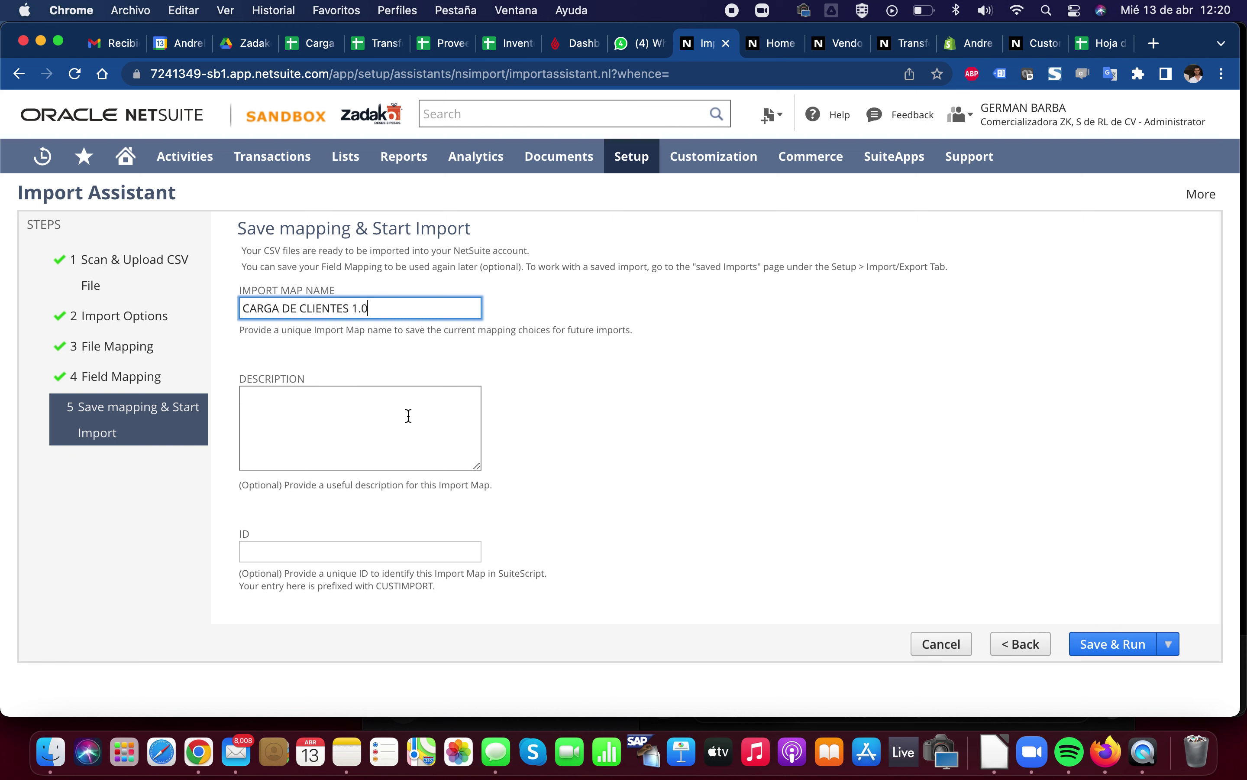
{"action": "mouse_move", "coordinate": [1168, 644]}
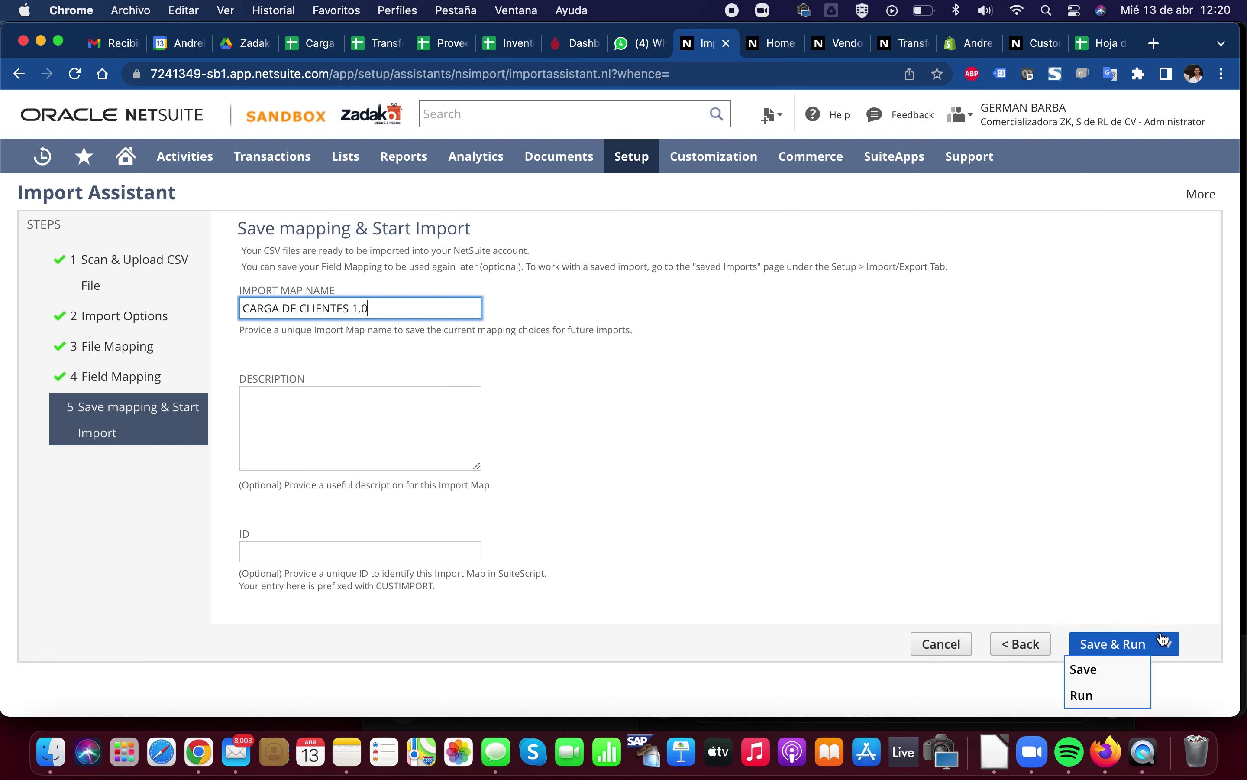
{"action": "left_click", "coordinate": [1103, 644]}
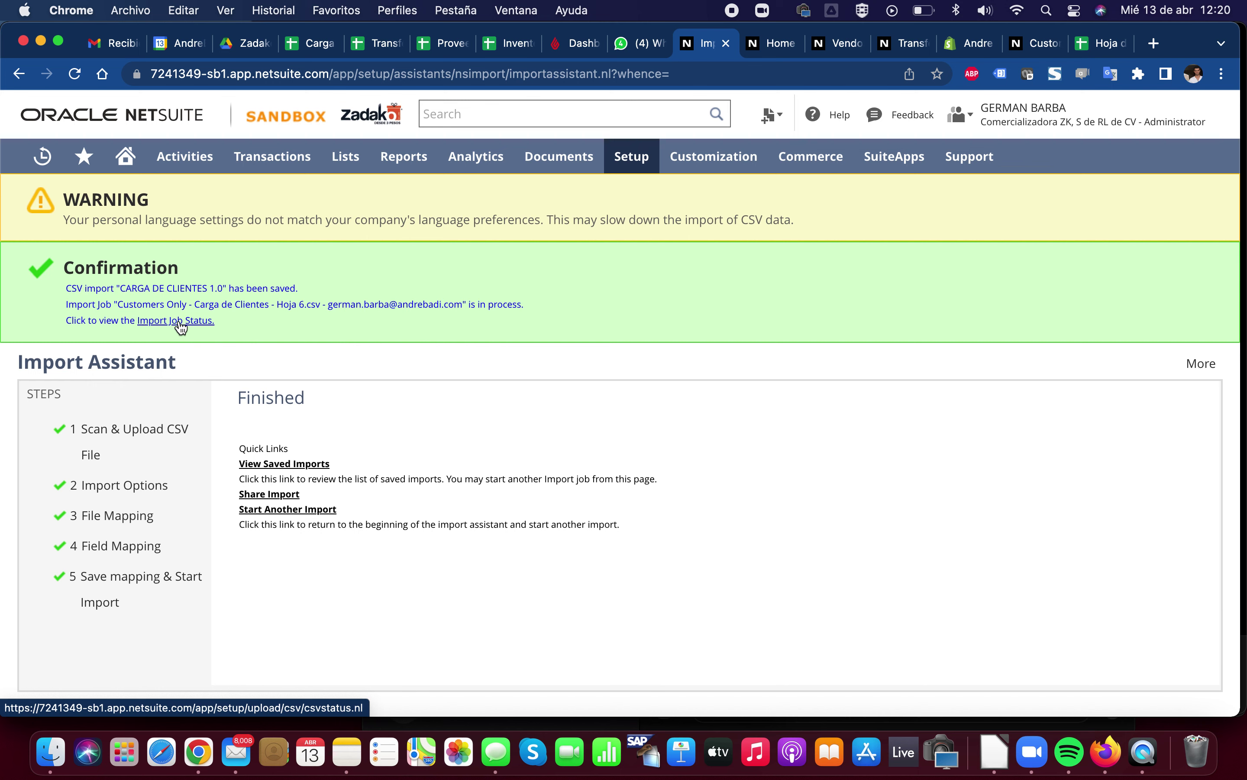
Open the import job's status page and check the 3 of 3 records imported message
{"action": "left_click", "coordinate": [180, 321]}
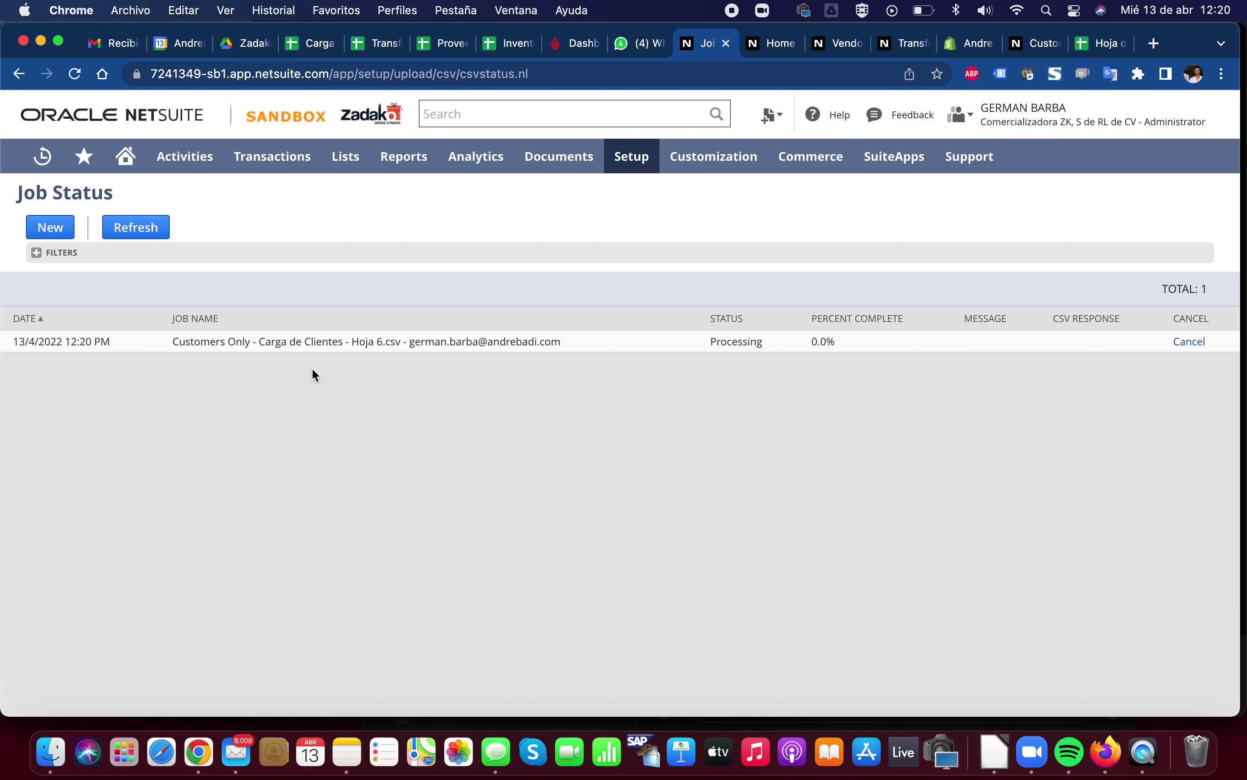
{"action": "left_click", "coordinate": [153, 235]}
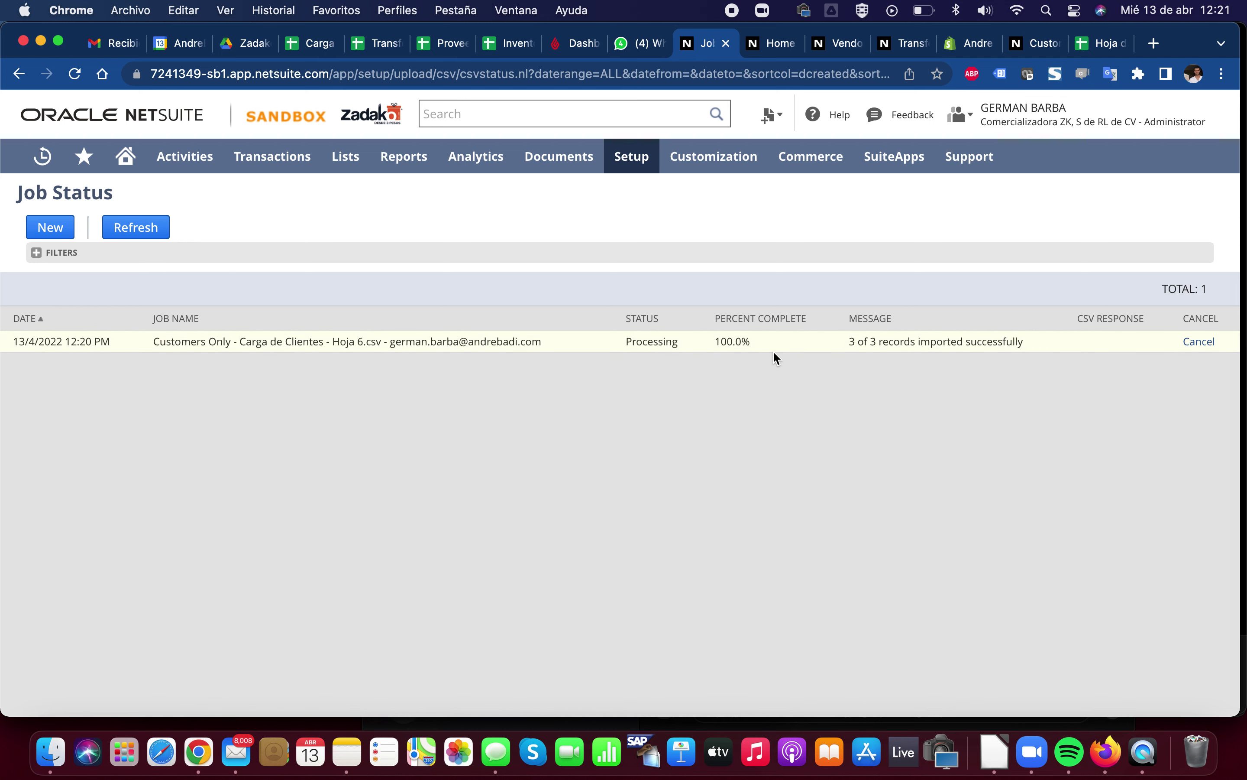
{"action": "left_click_drag", "start_coordinate": [848, 341], "coordinate": [1025, 339]}
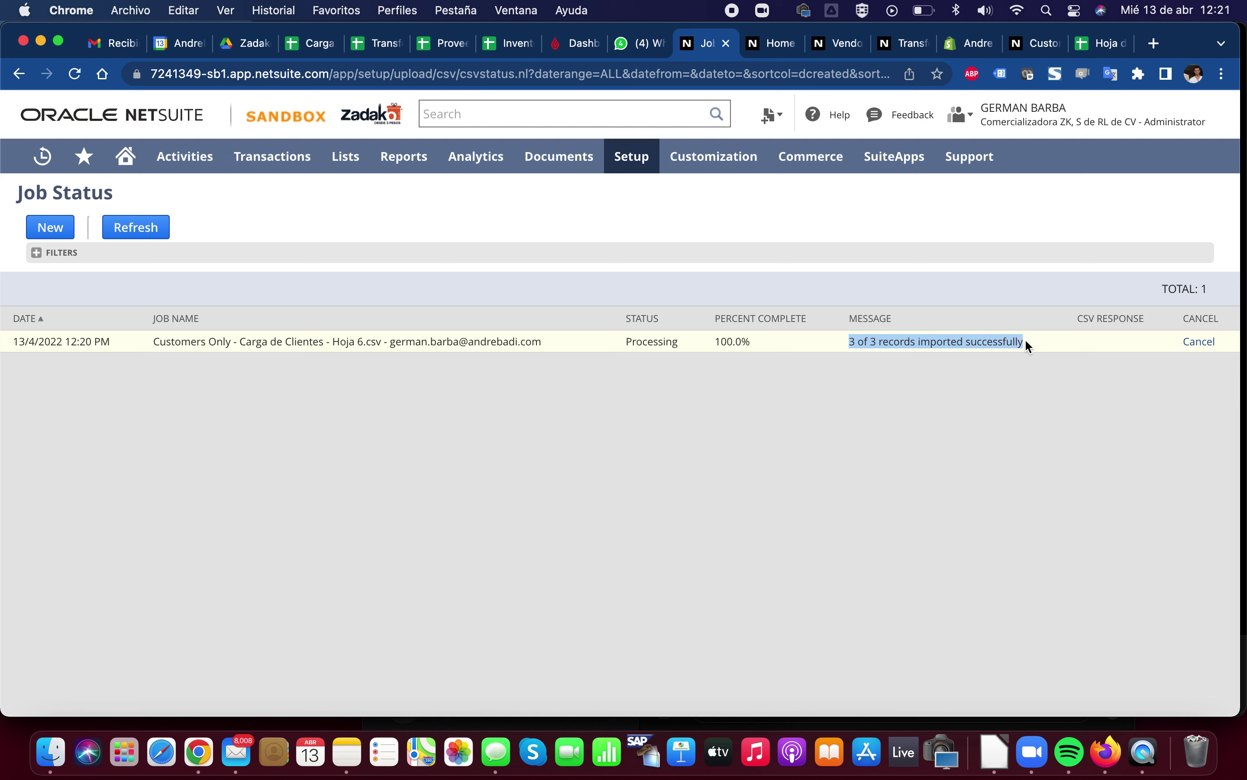
{"action": "left_click", "coordinate": [938, 344]}
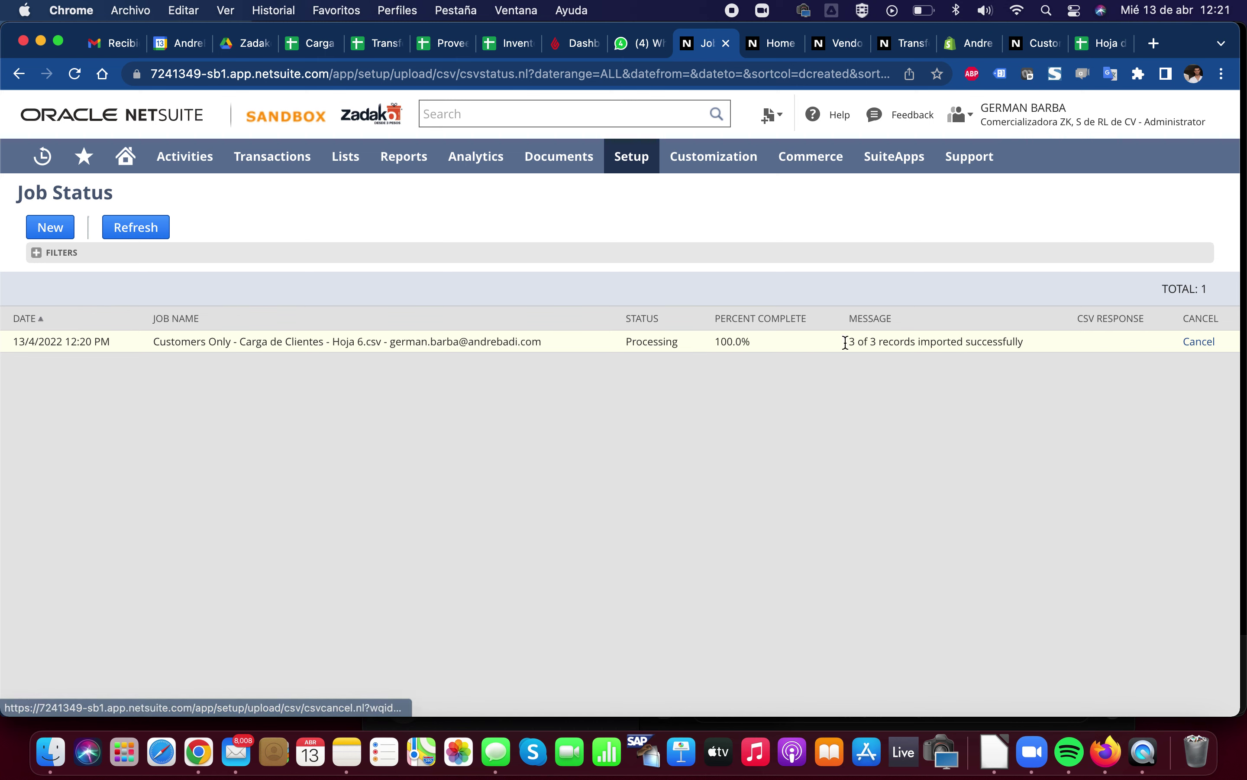
Refresh until the job shows Complete, then download and open the results (19).csv response
{"action": "left_click", "coordinate": [133, 233]}
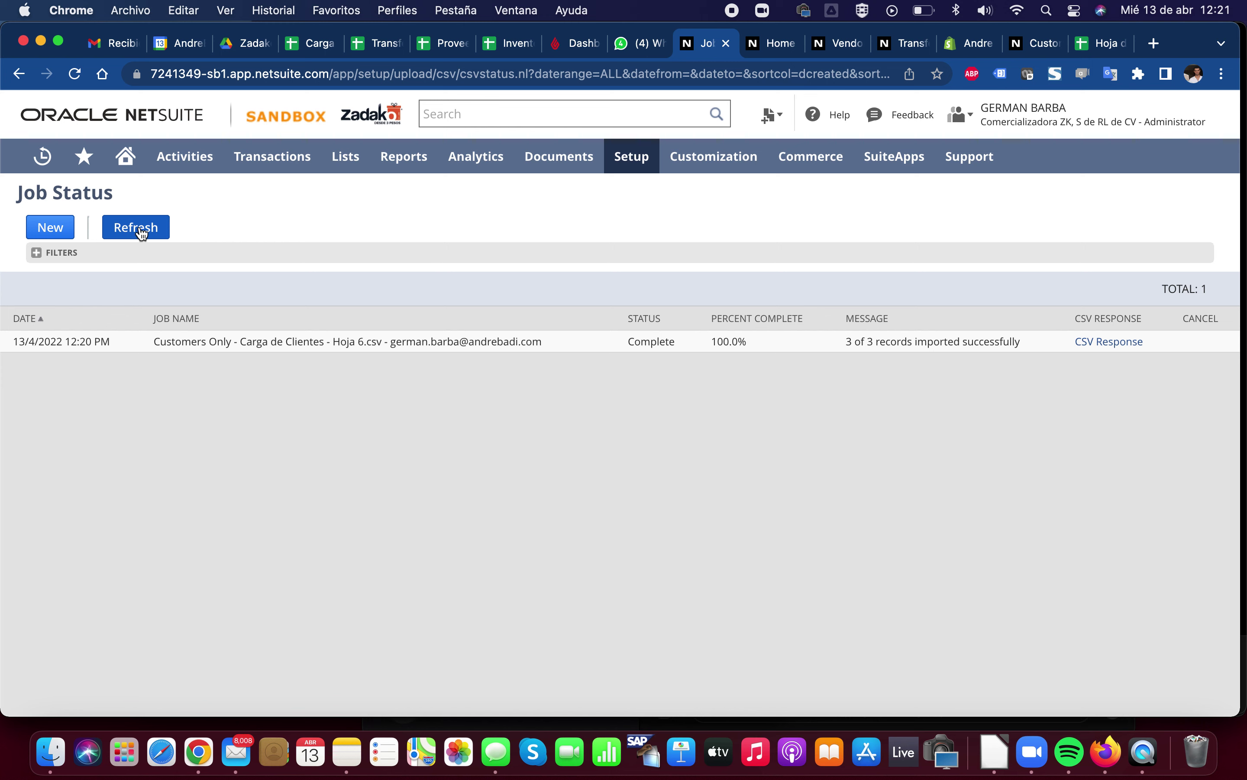
{"action": "left_click", "coordinate": [134, 230]}
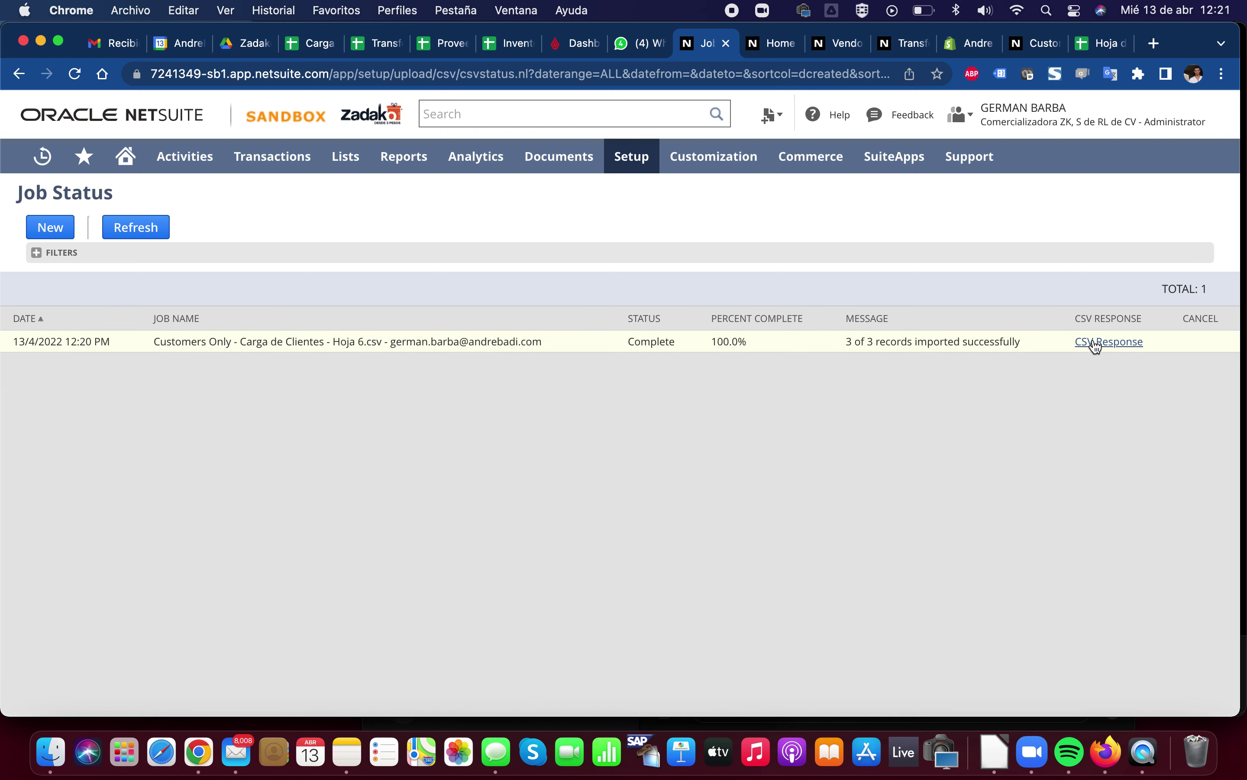
{"action": "left_click", "coordinate": [1098, 343]}
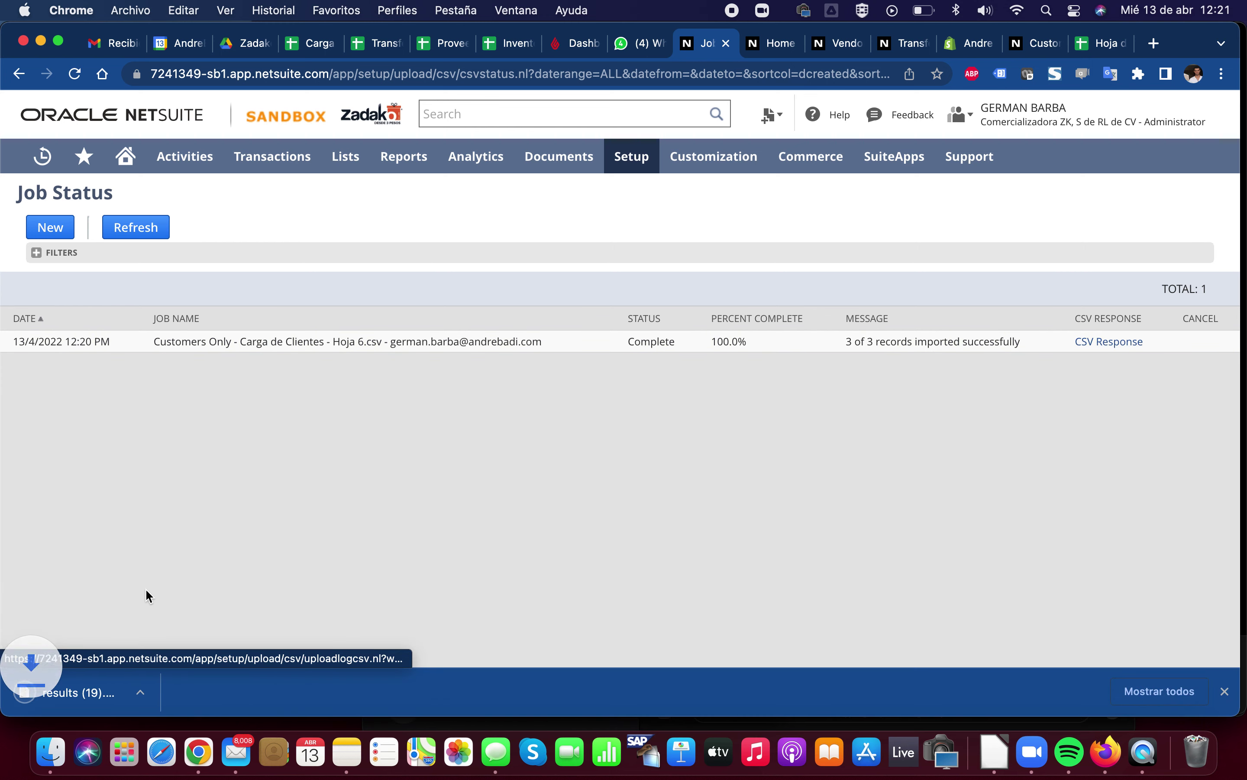
{"action": "left_click", "coordinate": [122, 679]}
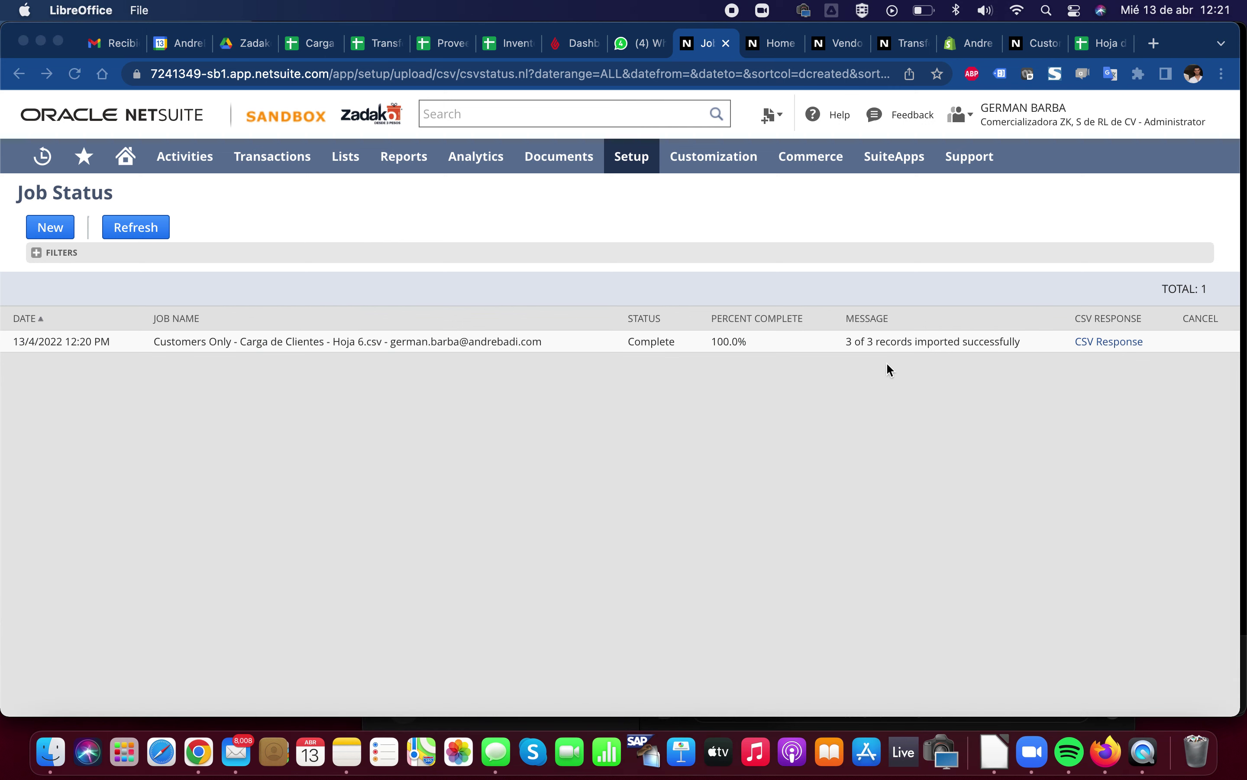
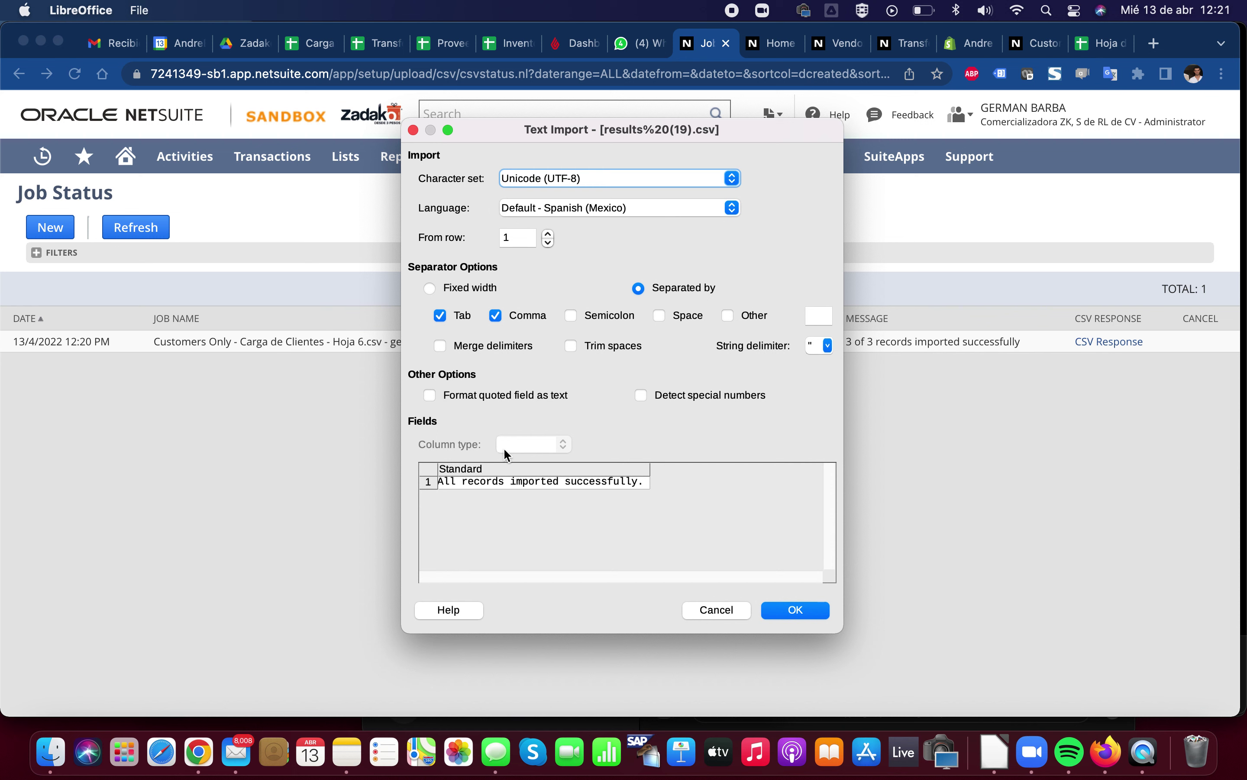
Close the results CSV preview and refresh the job status to confirm 3 of 3 records imported
{"action": "left_click", "coordinate": [716, 610]}
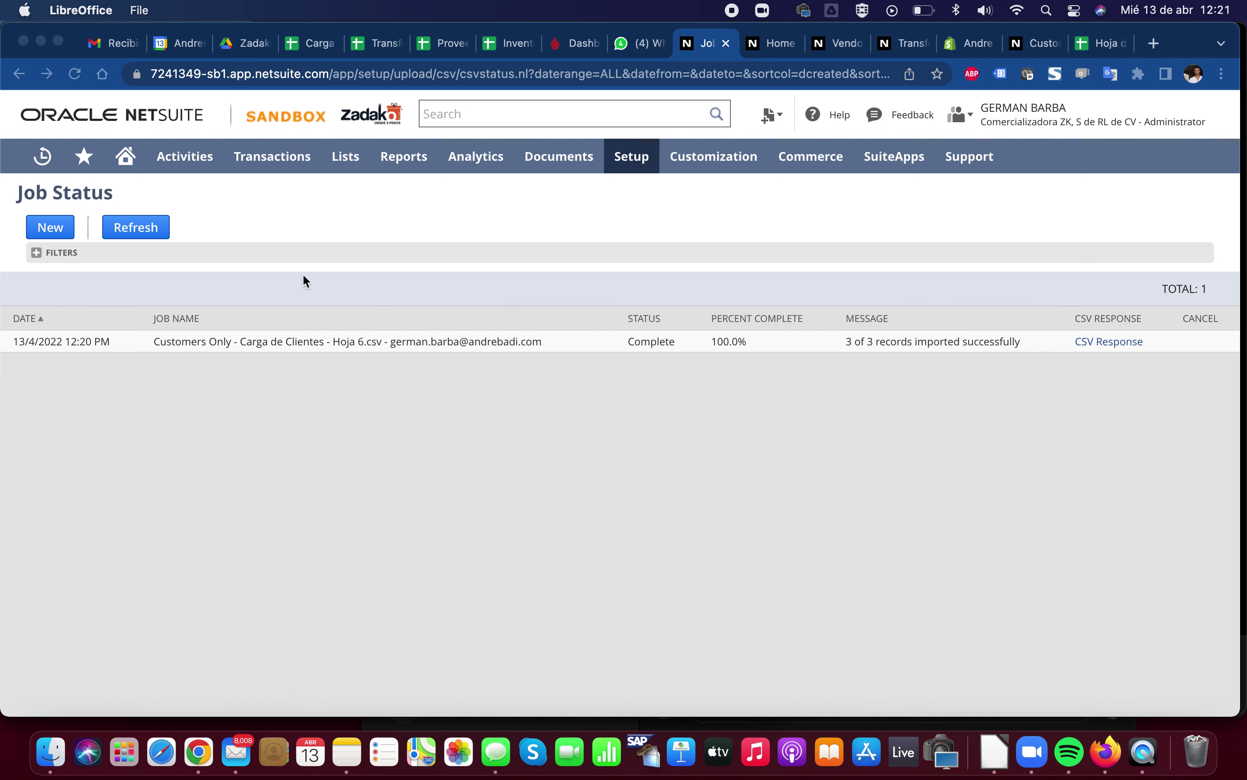
{"action": "left_click", "coordinate": [131, 233]}
{"action": "left_click", "coordinate": [132, 233]}
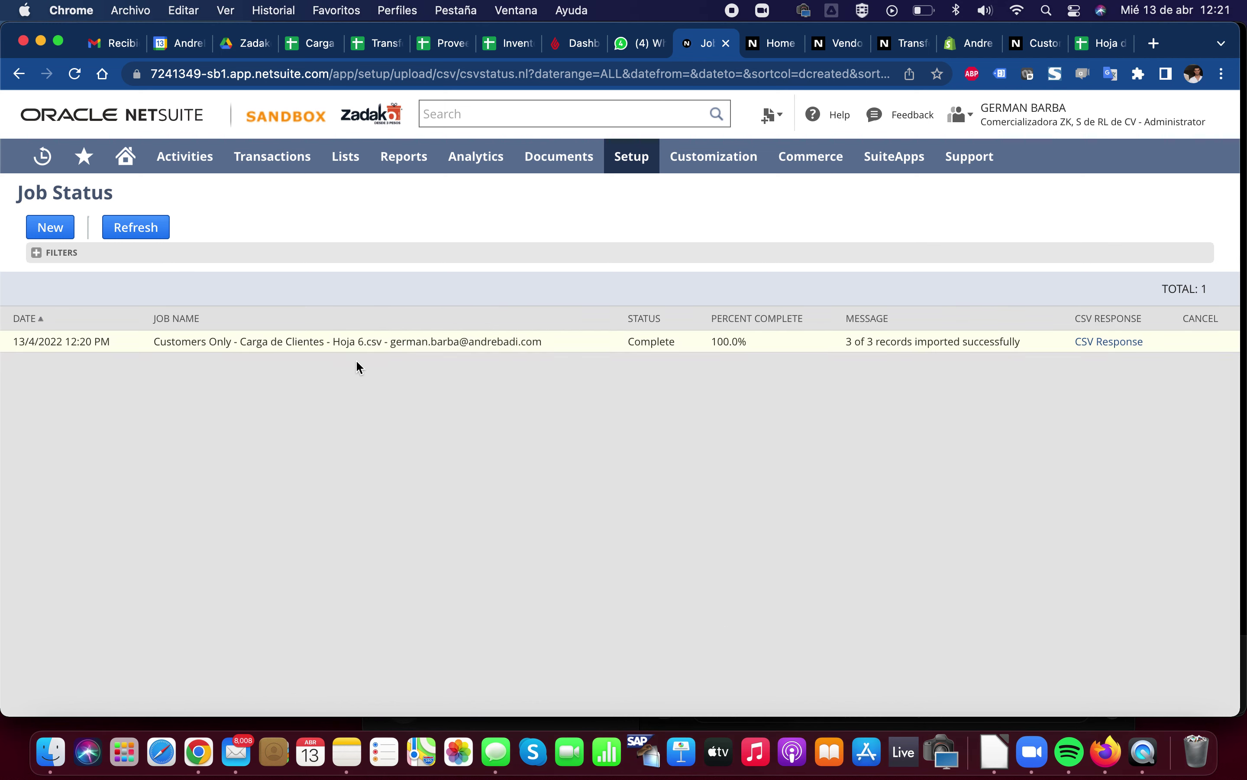
{"action": "key", "text": "super+Tab"}
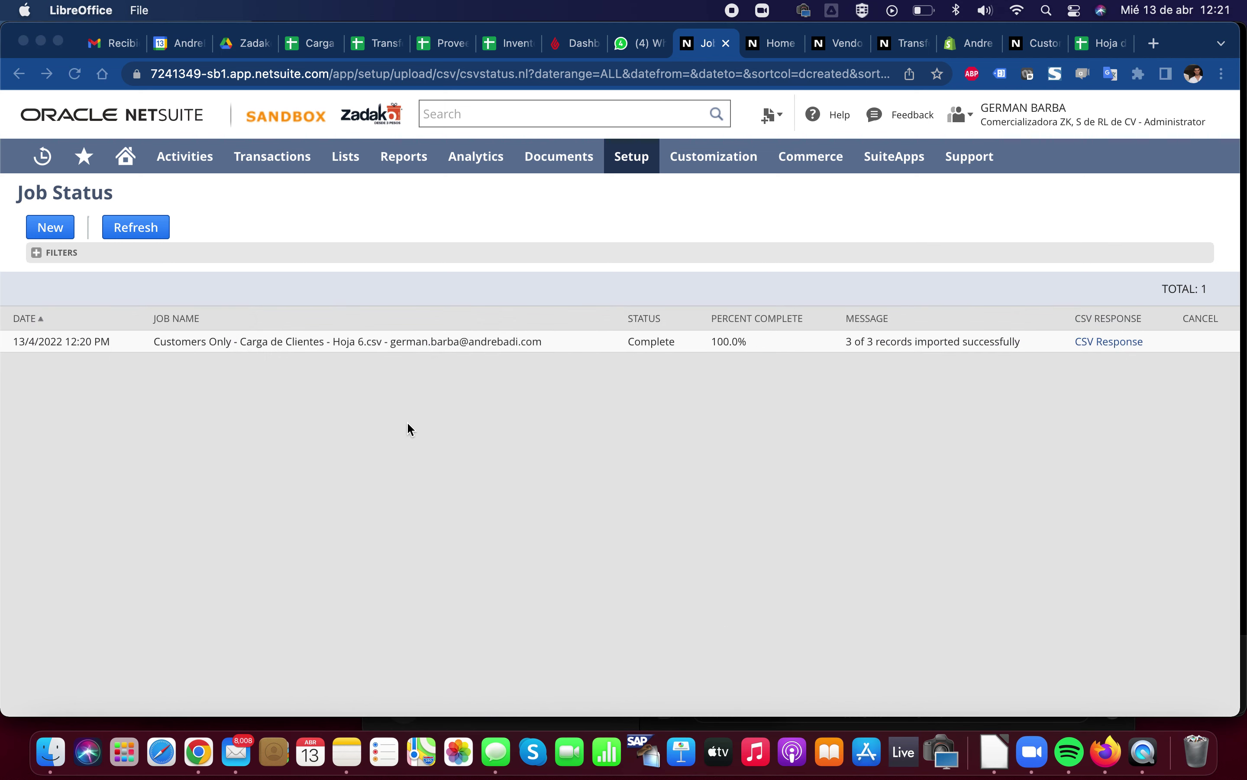
{"action": "left_click", "coordinate": [316, 45]}
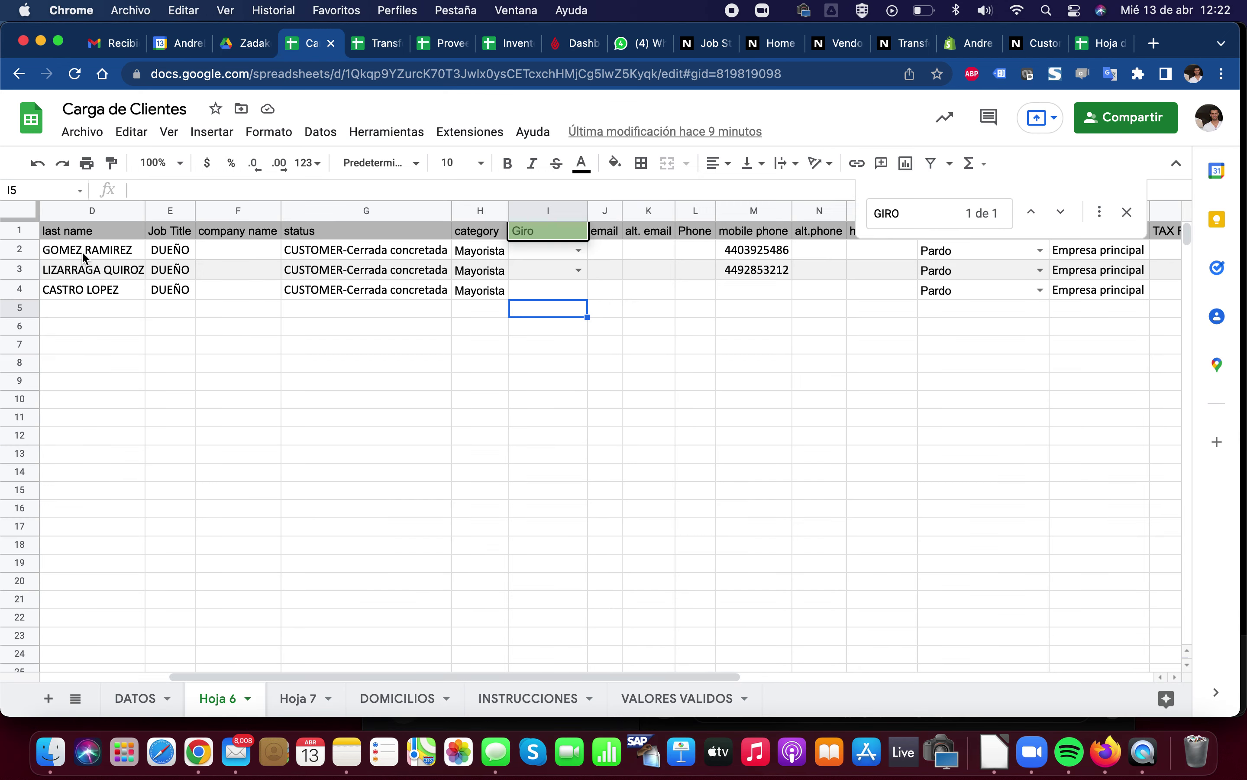
Search NetSuite globally for the first customer's last name copied from D2 to verify the import
{"action": "left_click", "coordinate": [82, 251]}
{"action": "key", "text": "super+c"}
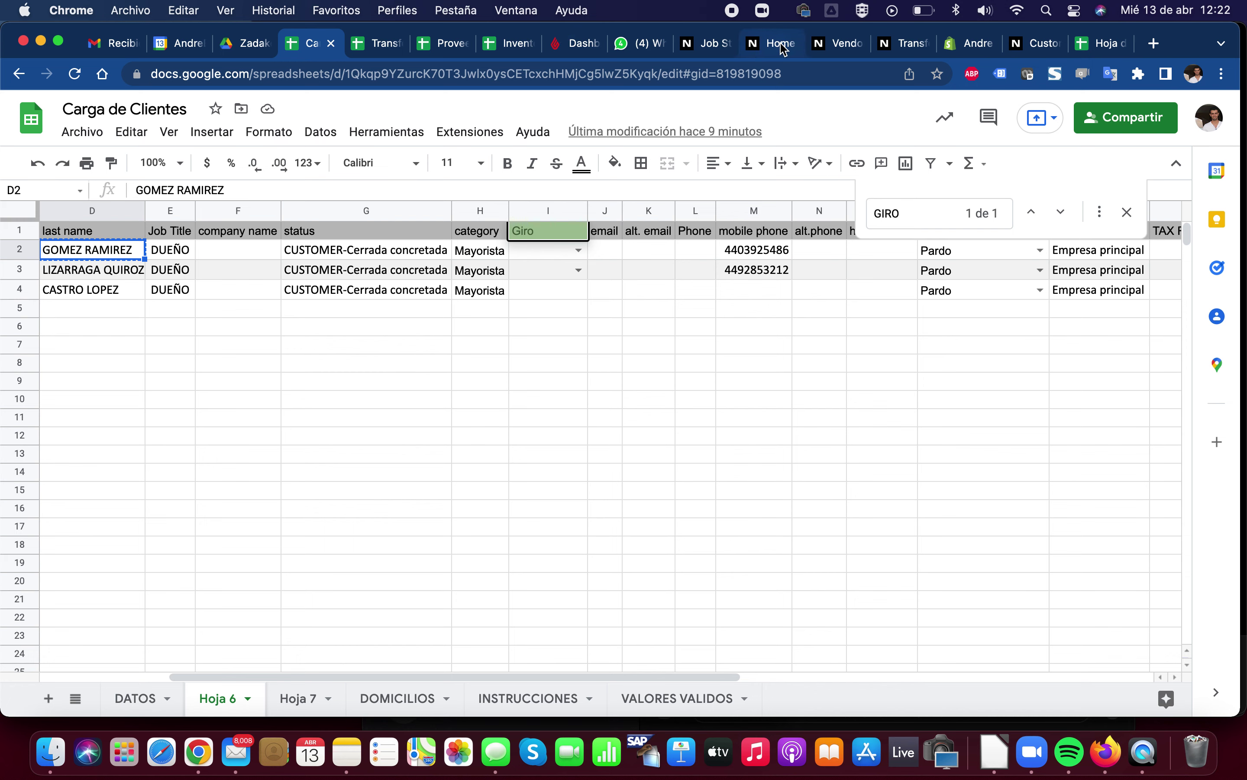
{"action": "left_click", "coordinate": [784, 45]}
{"action": "triple_click", "coordinate": [537, 115]}
{"action": "key", "text": "super+v"}
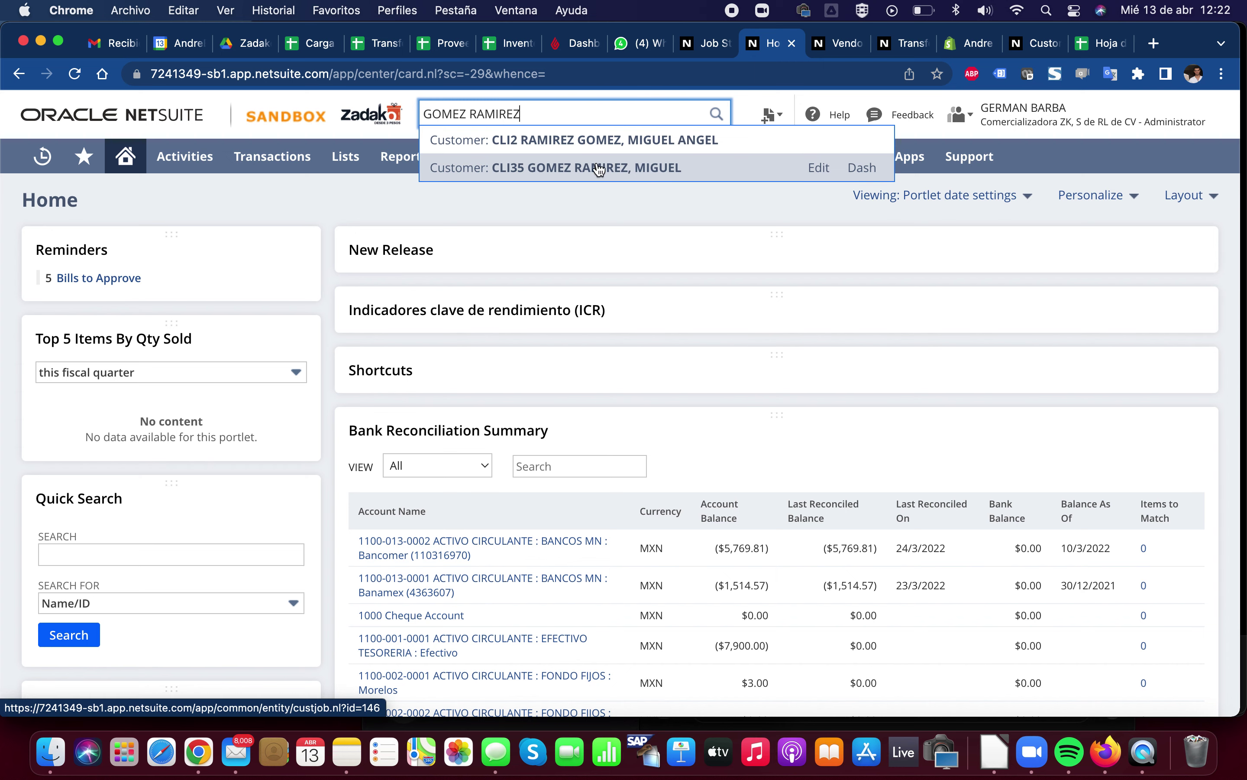
Return to the Carga de Clientes sheet and select the company name cell F2
{"action": "left_click", "coordinate": [312, 44]}
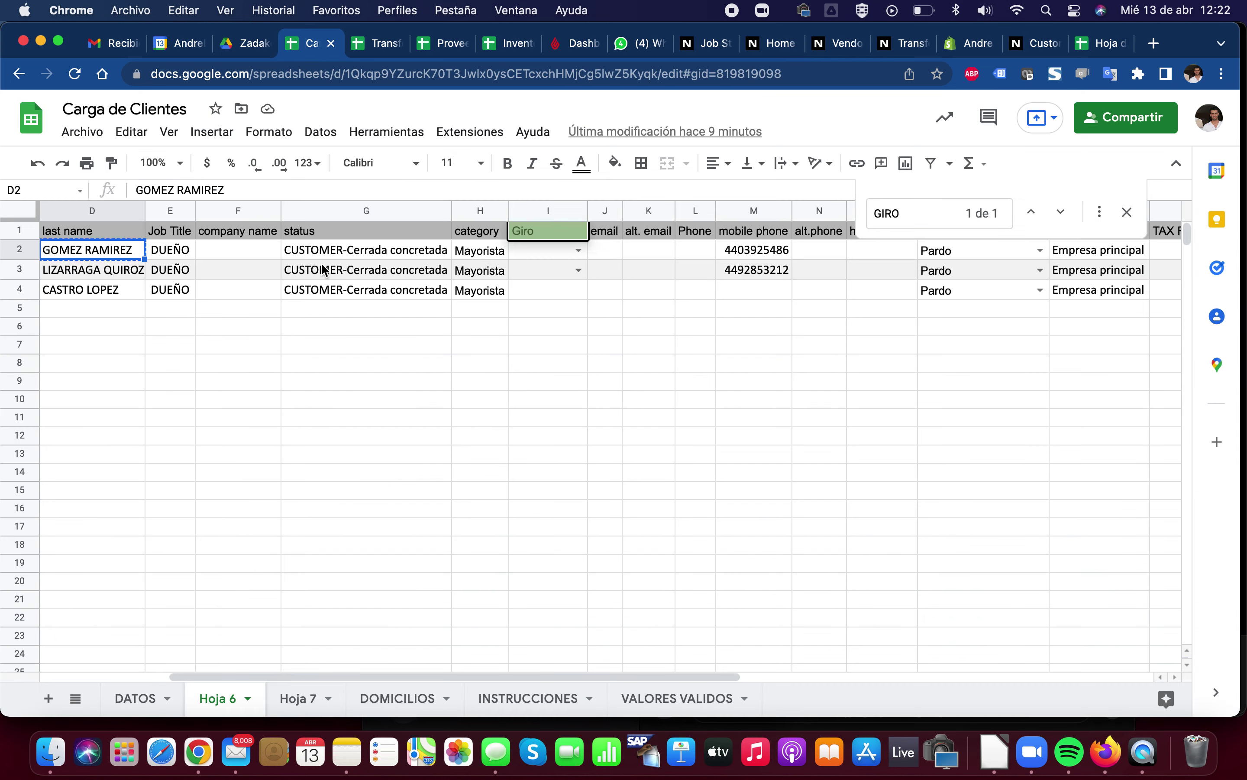
{"action": "key", "text": "Right"}
{"action": "key", "text": "Right"}
{"action": "key", "text": "Right"}
{"action": "key", "text": "Left"}
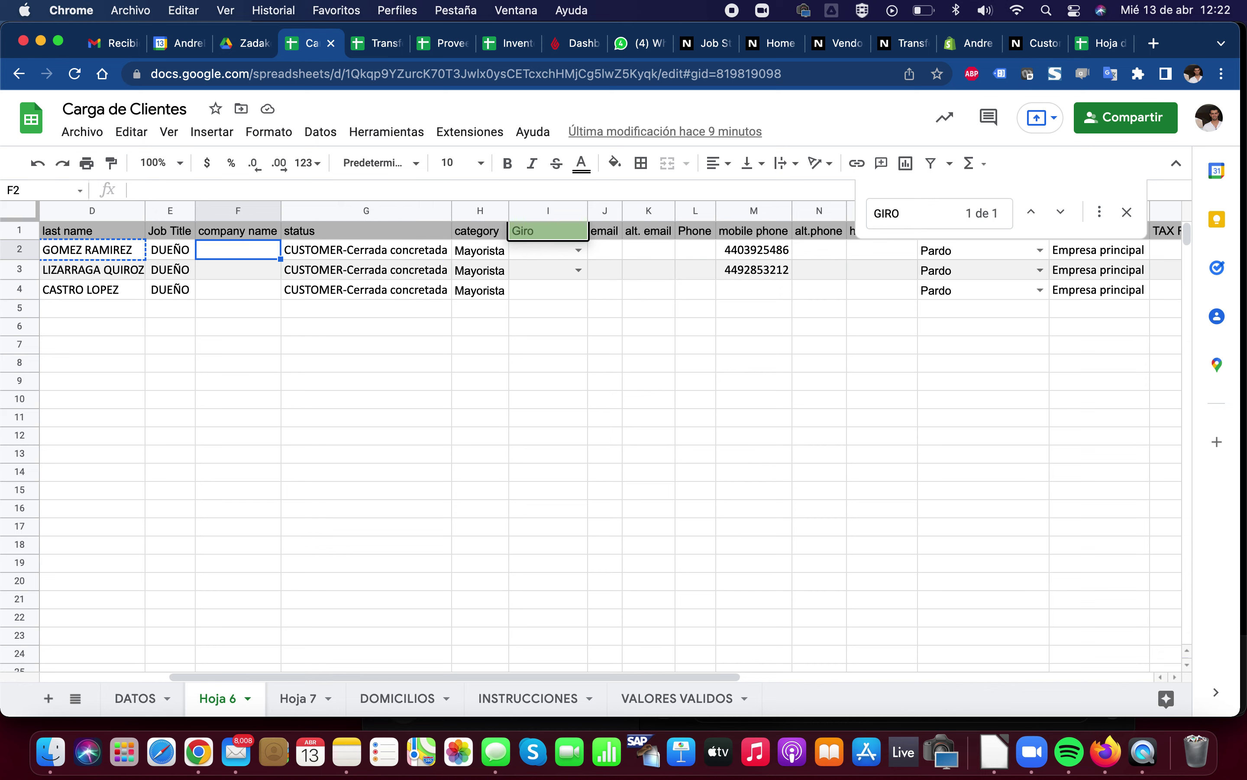